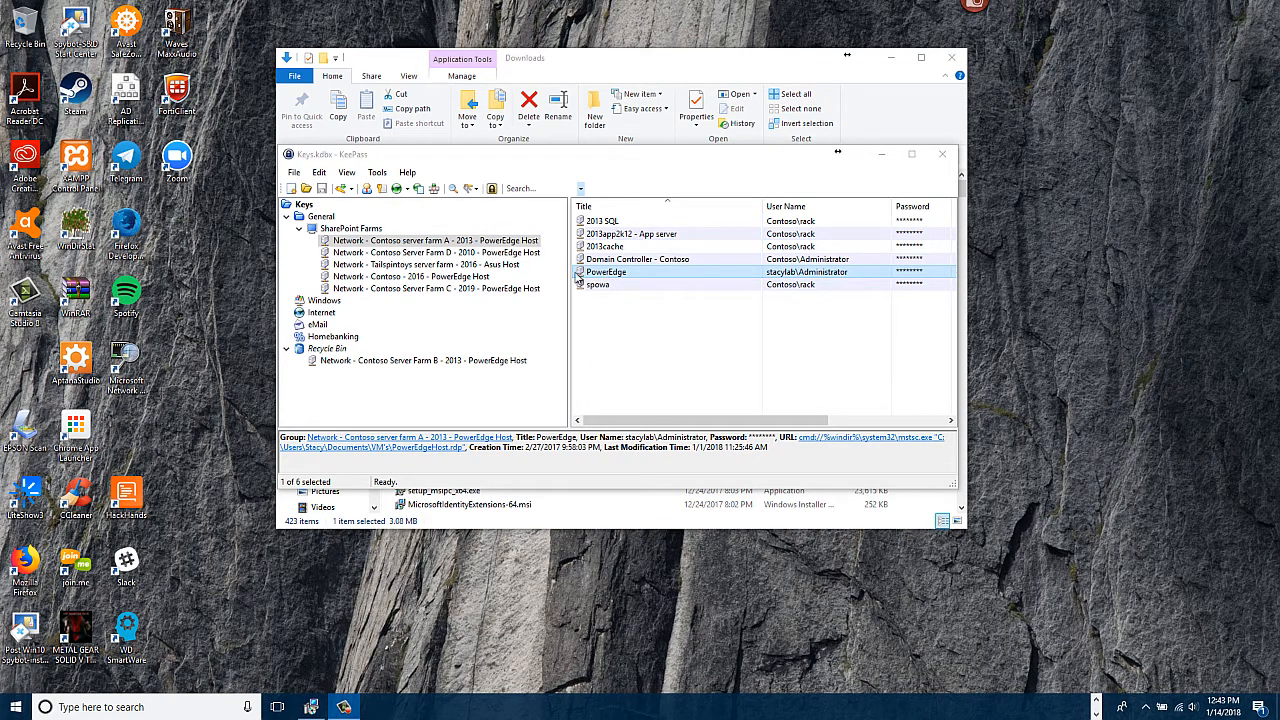
- Launch the PowerEdge remote session from KeePass and auto-type its stored administrator credentials
{"action": "left_click", "coordinate": [399, 191]}
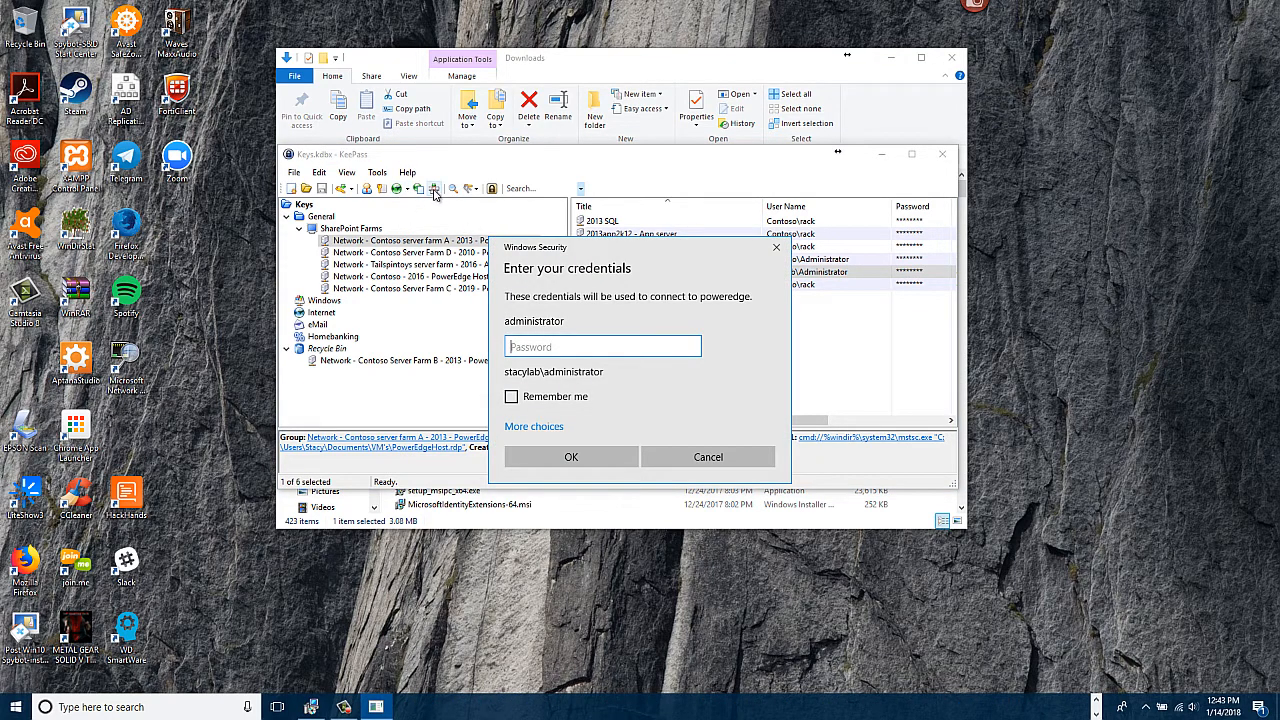
{"action": "left_click", "coordinate": [434, 191]}
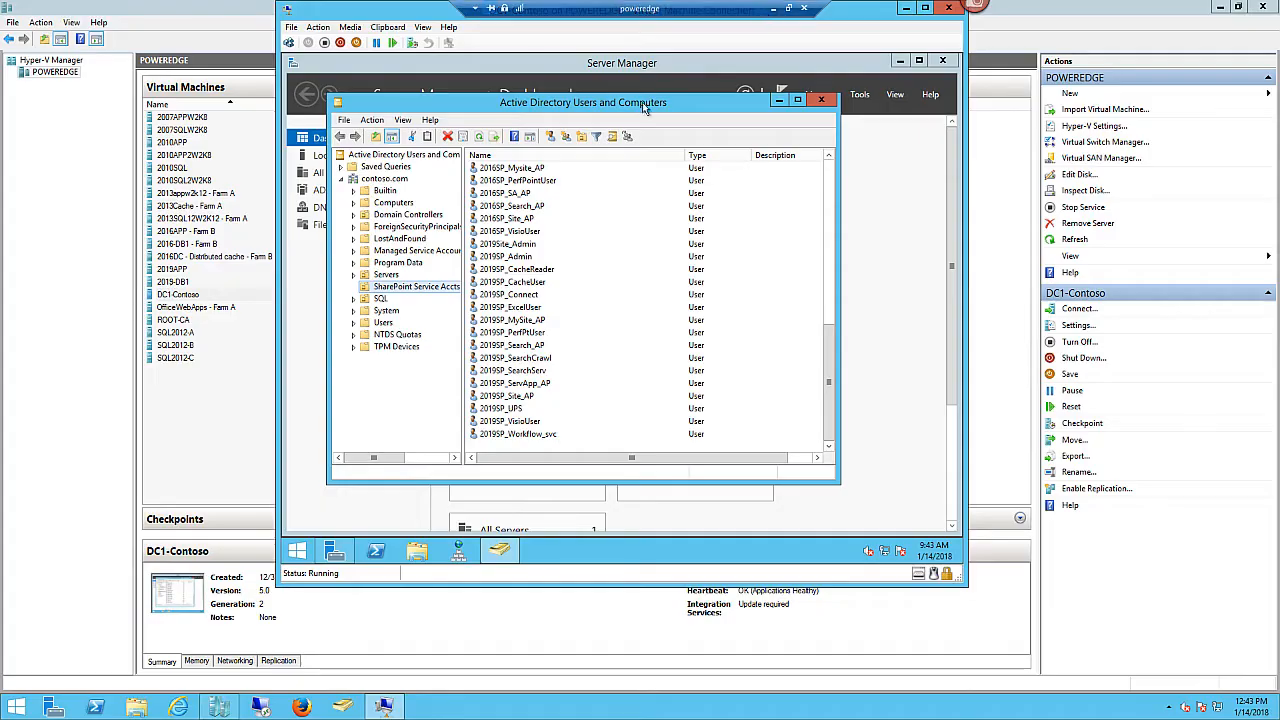
- Close Active Directory Users and Computers and the DC1-Contoso console window
{"action": "left_click", "coordinate": [821, 100]}
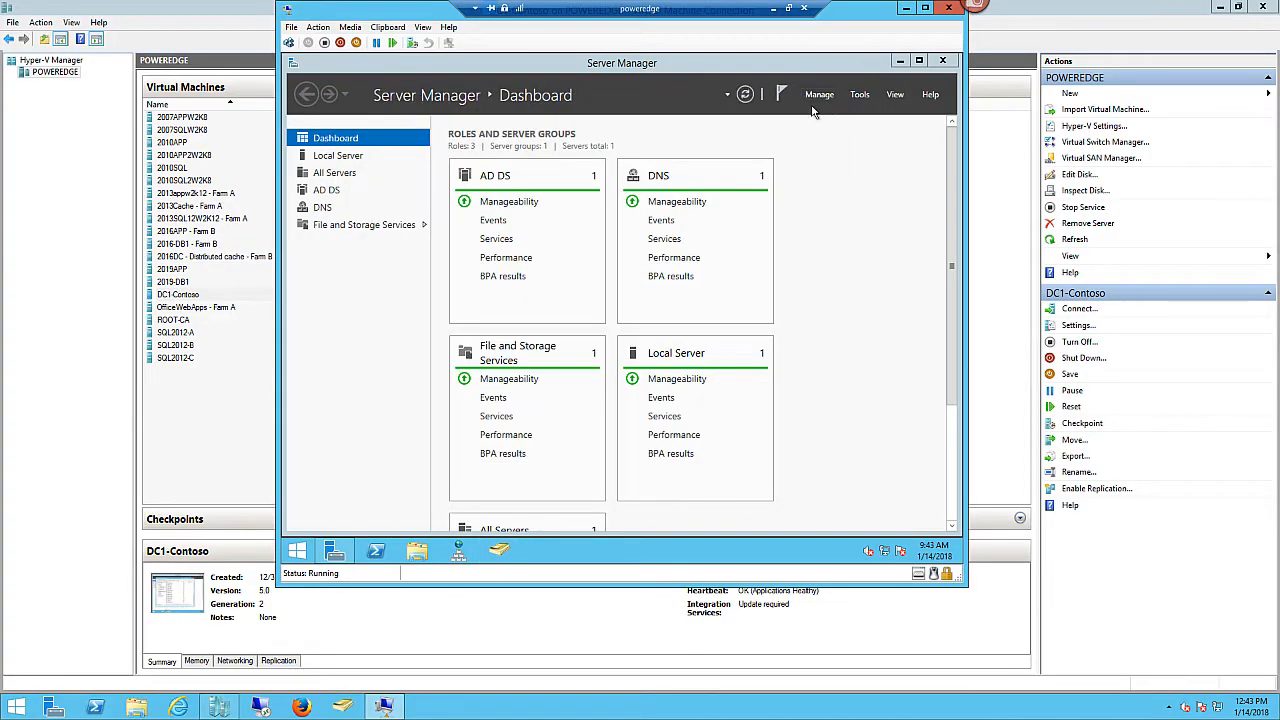
{"action": "left_click_drag", "start_coordinate": [890, 18], "coordinate": [880, 56]}
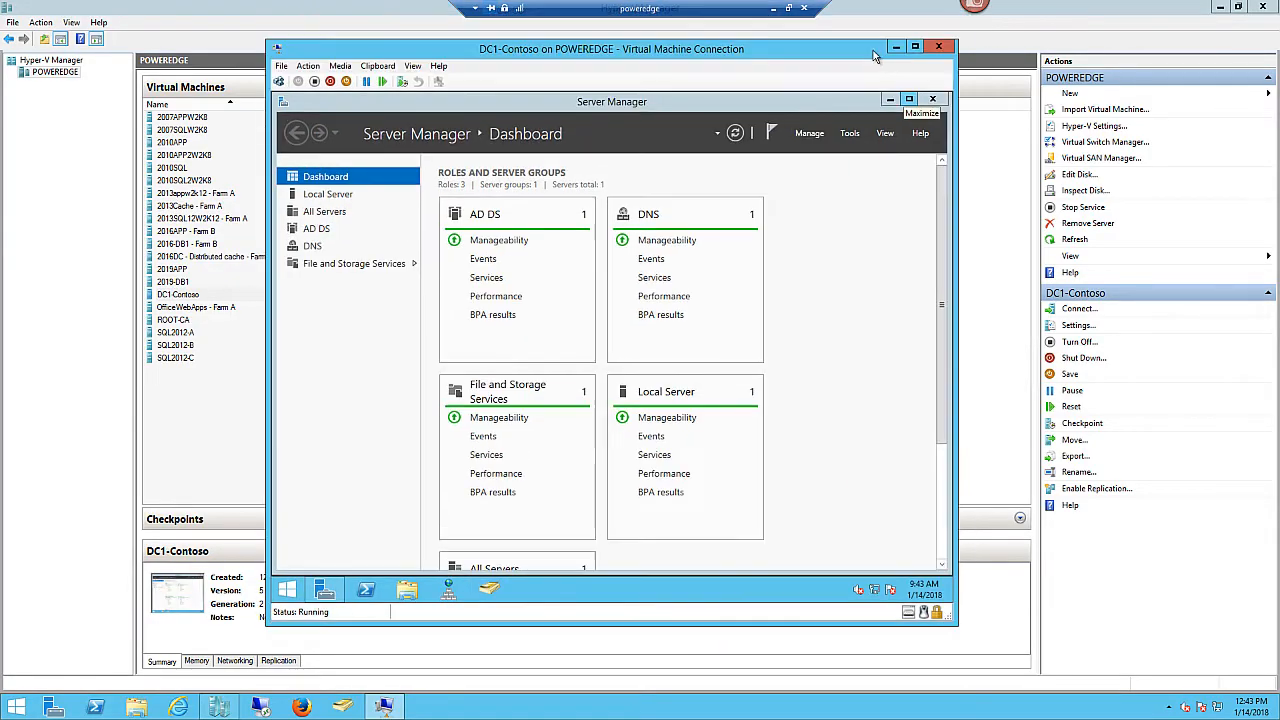
{"action": "left_click", "coordinate": [939, 47]}
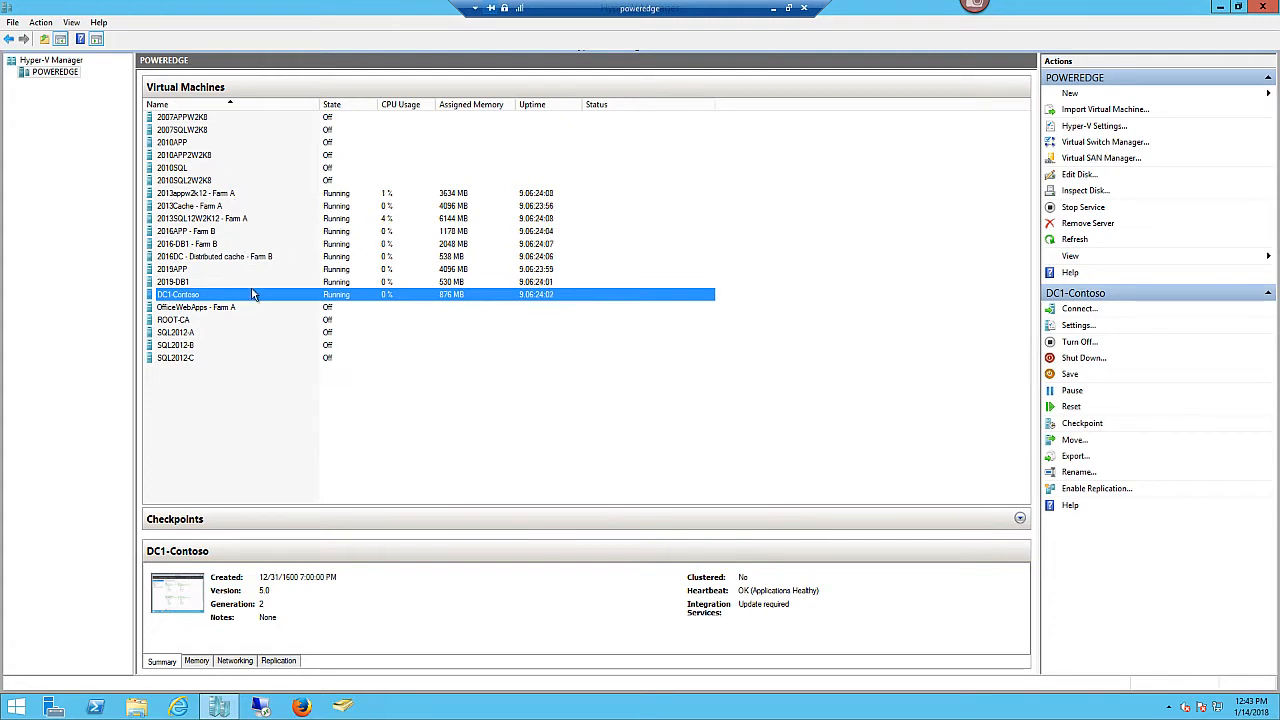
- Connect to 2013appw2k12 - Farm A and sign in with the installer account's password
{"action": "left_click", "coordinate": [221, 196]}
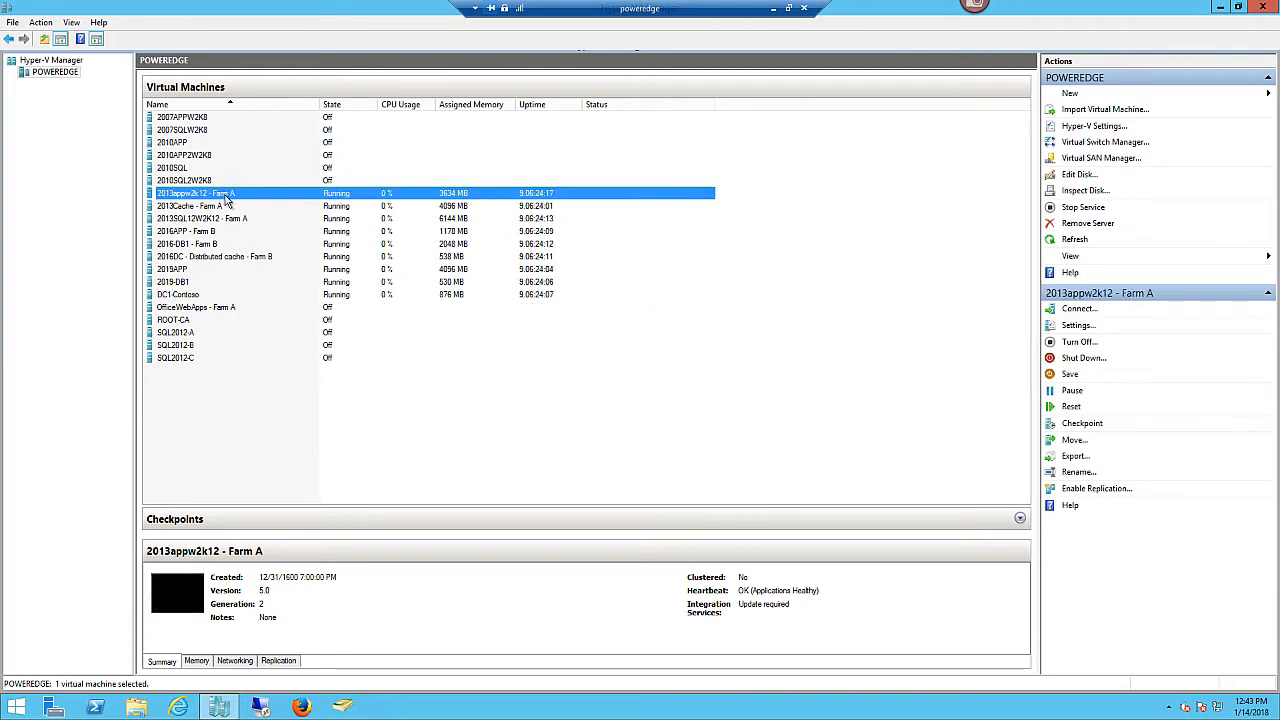
{"action": "right_click", "coordinate": [236, 201]}
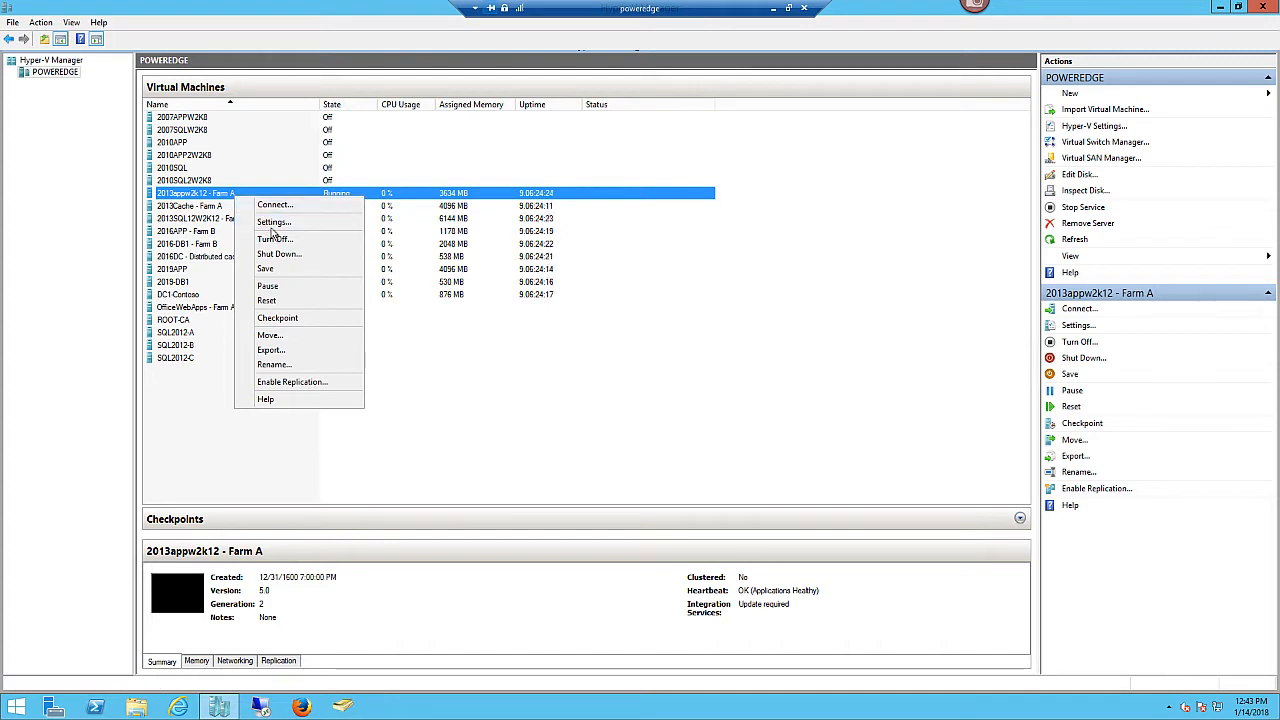
{"action": "left_click", "coordinate": [278, 205]}
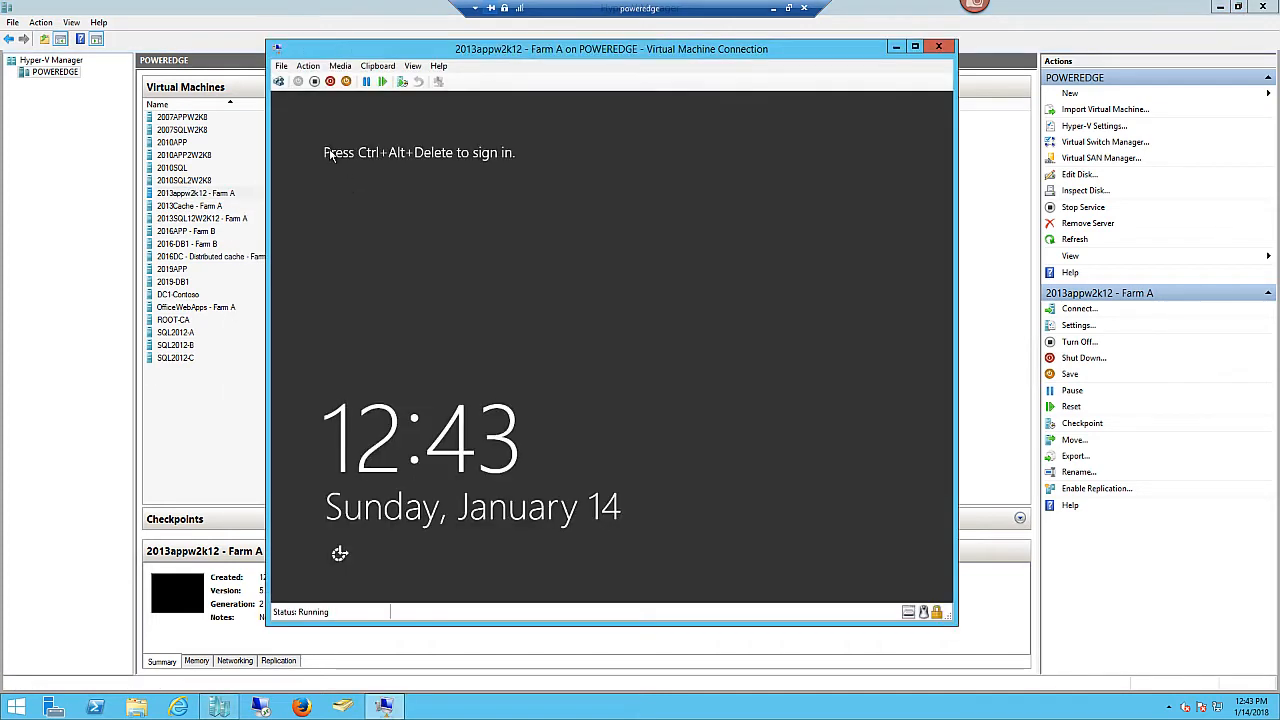
{"action": "left_click", "coordinate": [279, 81]}
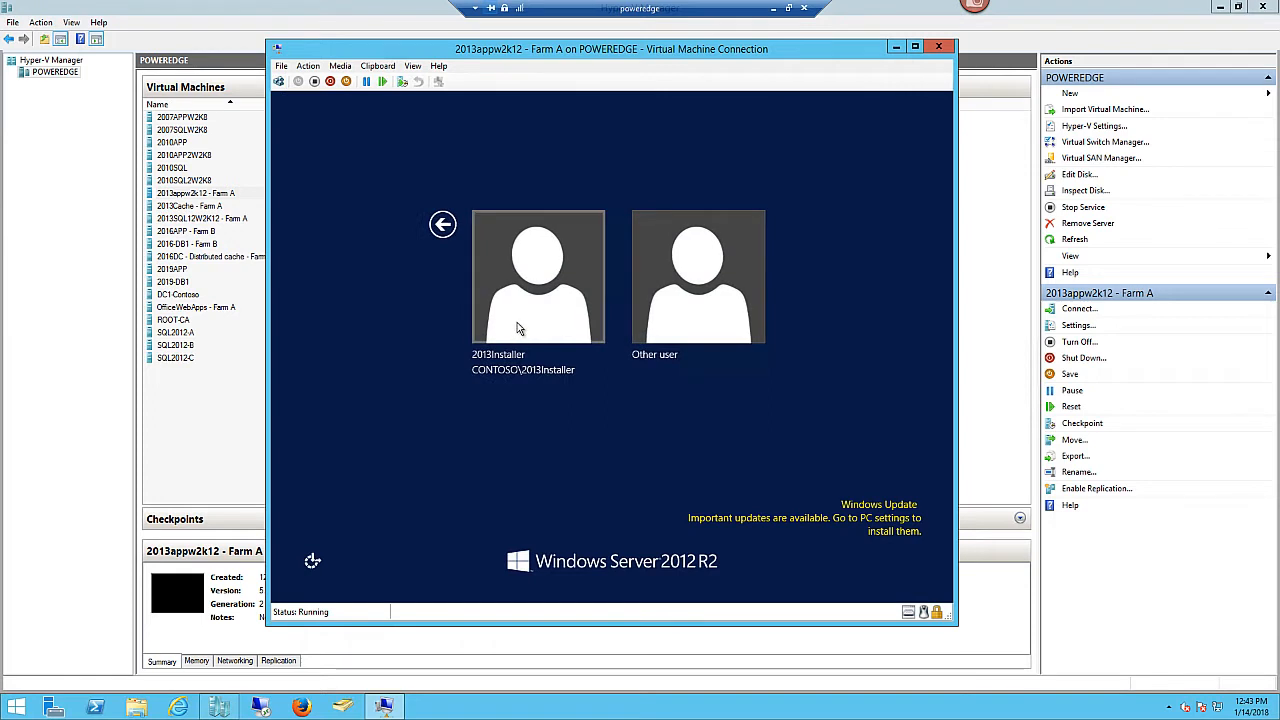
{"action": "left_click", "coordinate": [517, 328]}
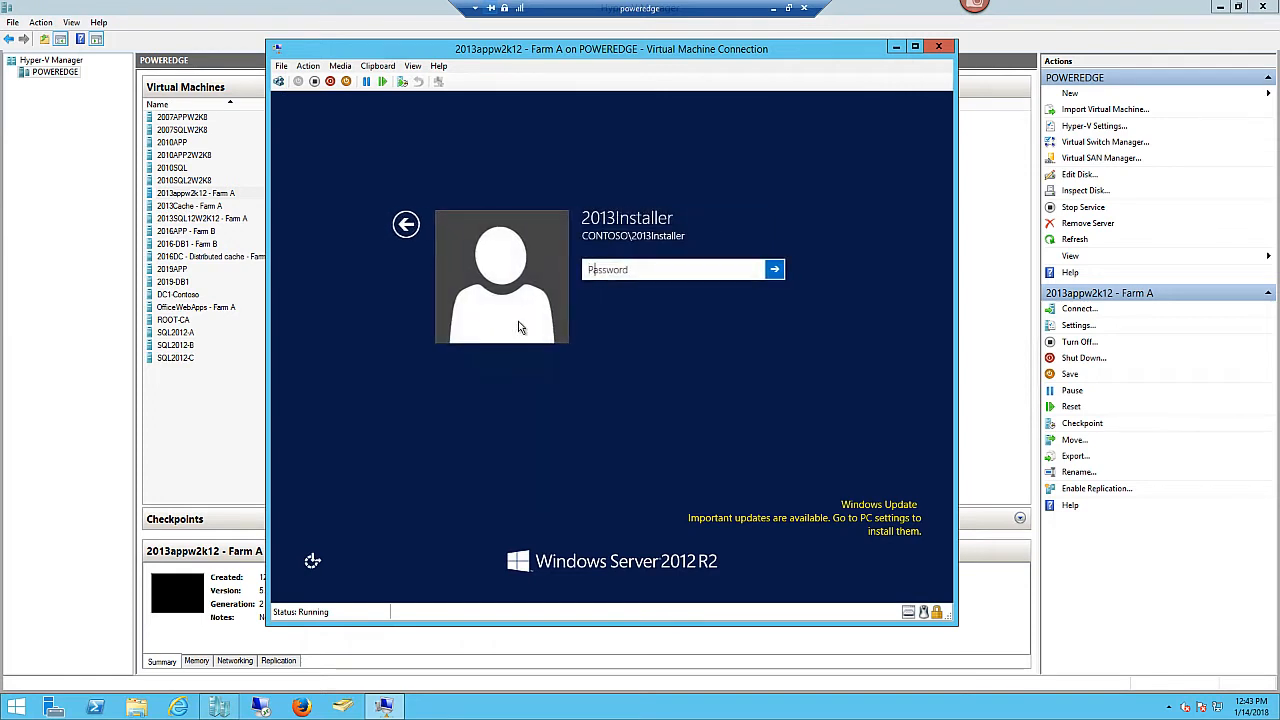
{"action": "type", "text": "•••"}
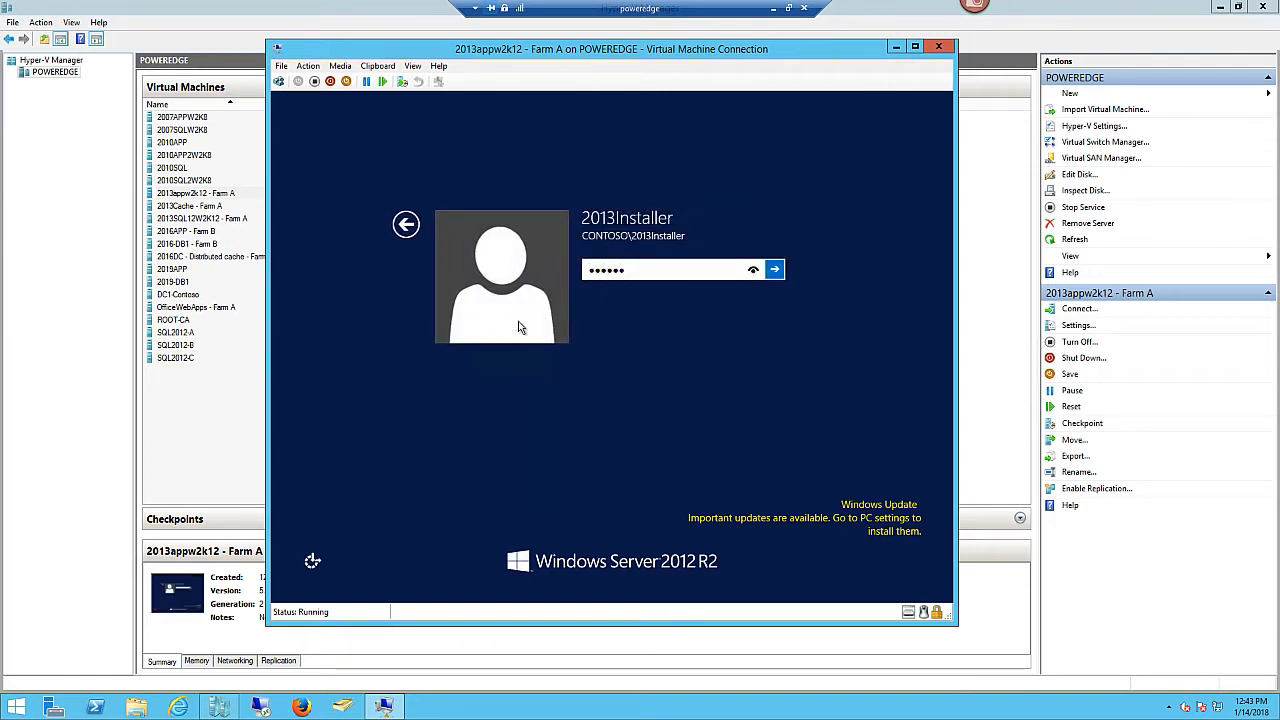
{"action": "key", "text": "BackSpace"}
{"action": "key", "text": "BackSpace"}
{"action": "key", "text": "BackSpace"}
{"action": "type", "text": "••"}
{"action": "key", "text": "Return"}
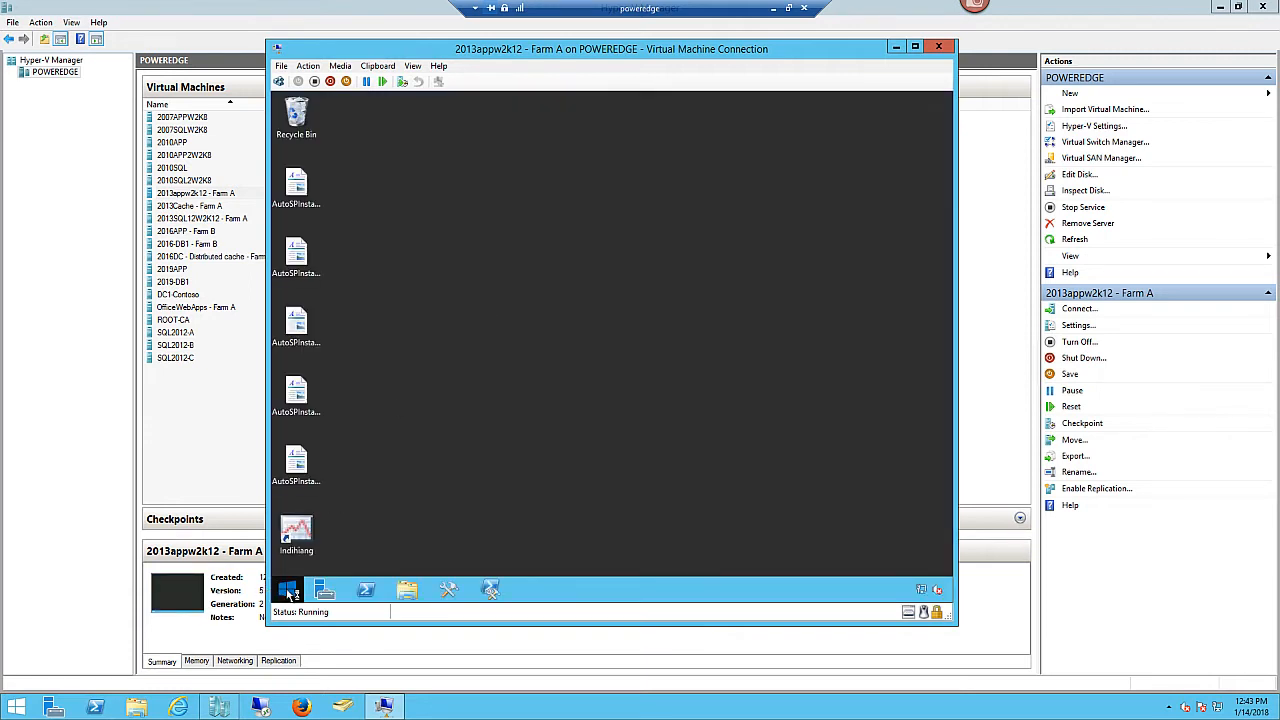
- Shut down 2013appw2k12 from the Win+X menu, confirming with Continue
{"action": "right_click", "coordinate": [290, 594]}
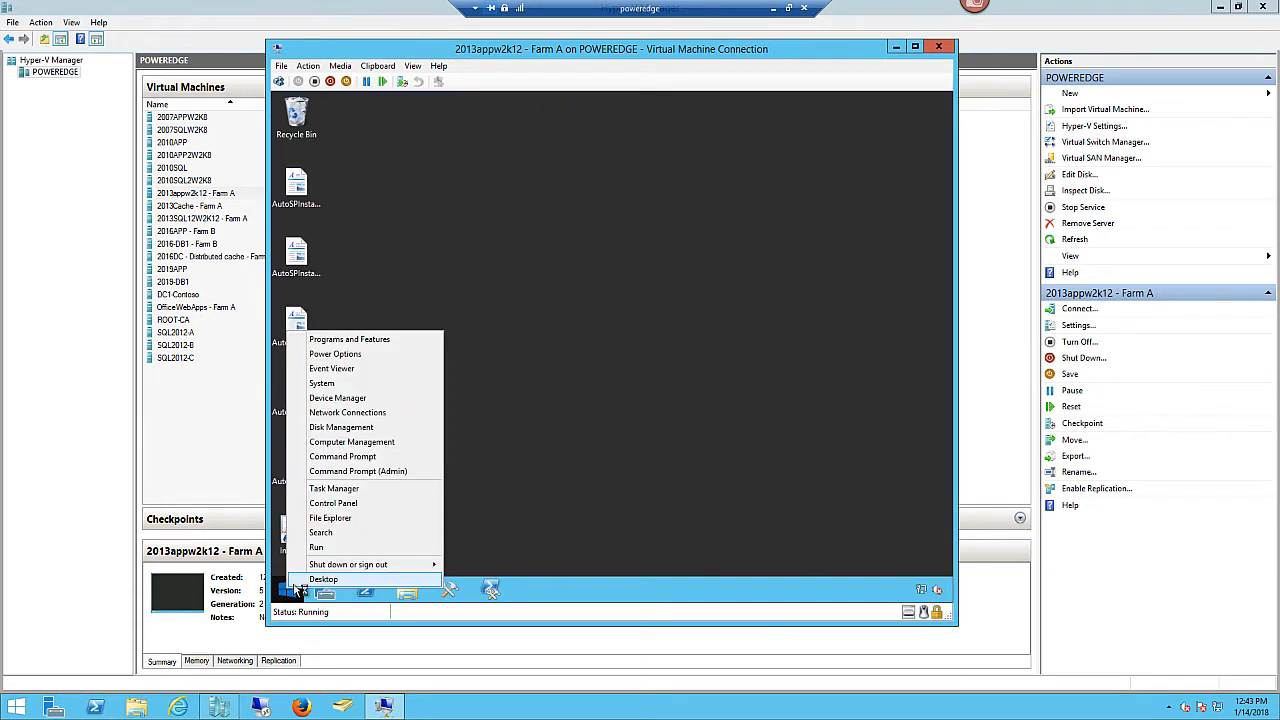
{"action": "mouse_move", "coordinate": [340, 566]}
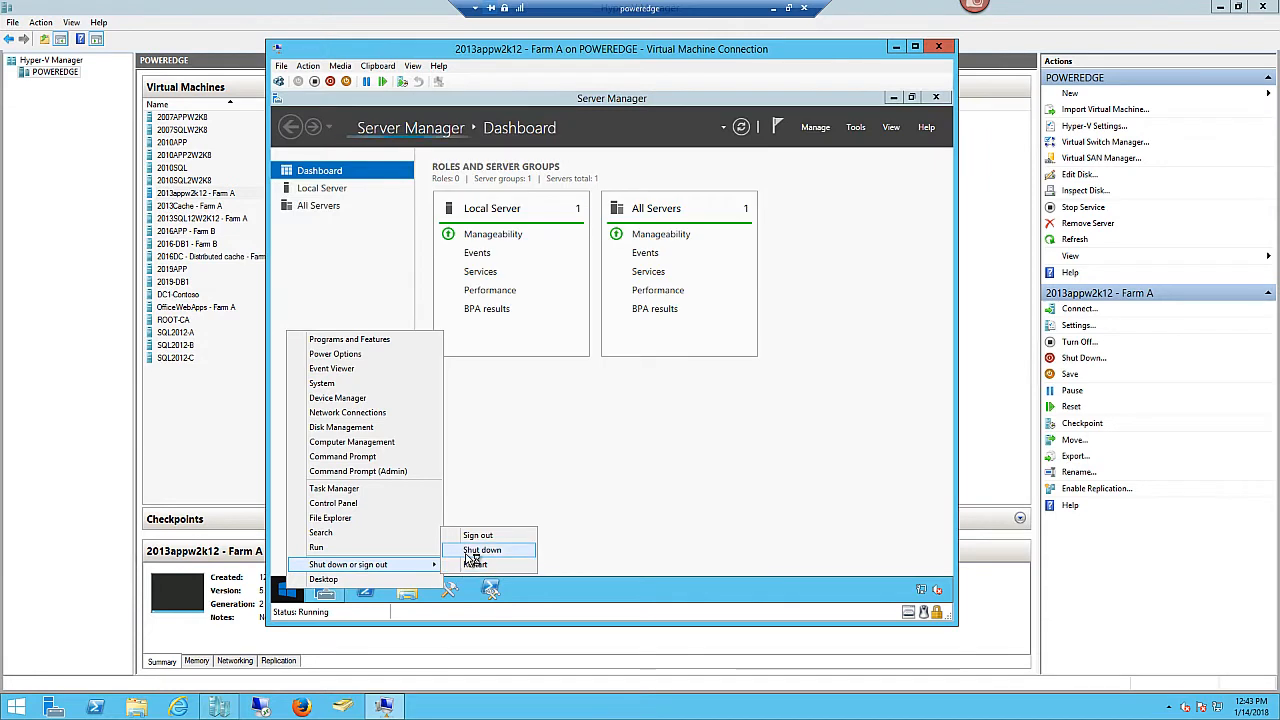
{"action": "left_click", "coordinate": [470, 566]}
{"action": "left_click", "coordinate": [481, 566]}
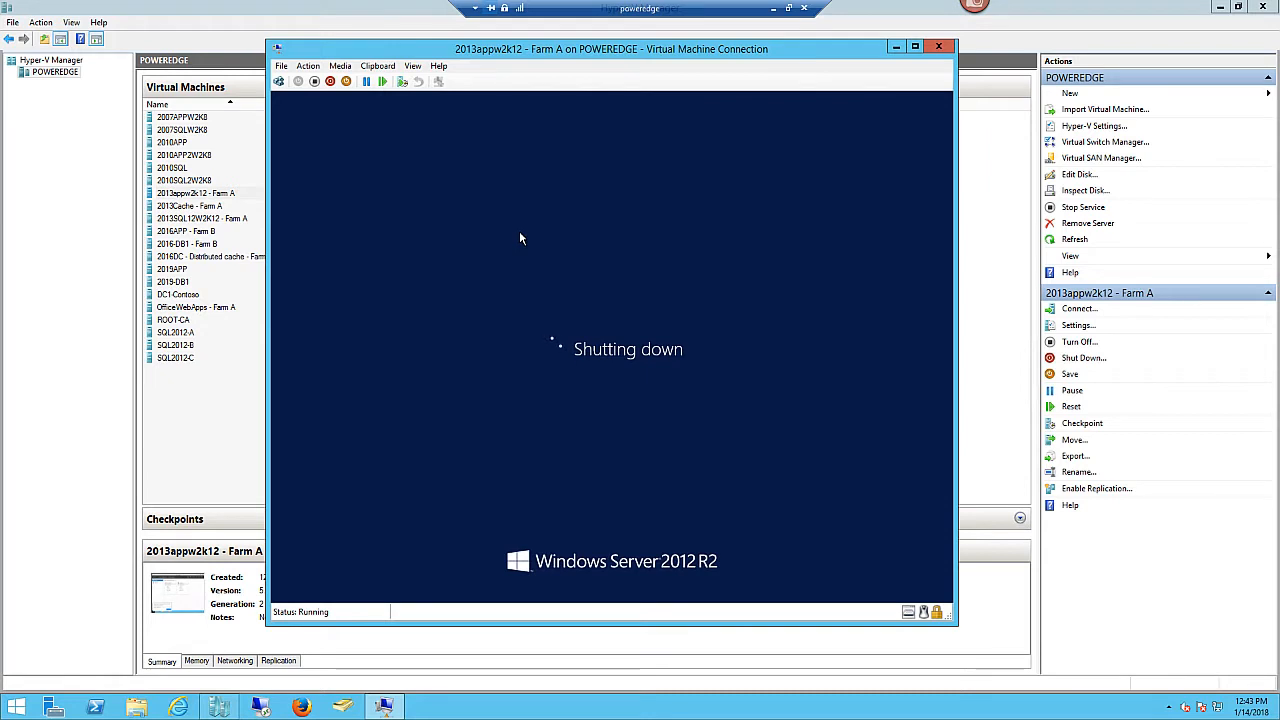
- Connect to 2013Cache - Farm A and unlock it with the installer account's password
{"action": "left_click", "coordinate": [896, 46]}
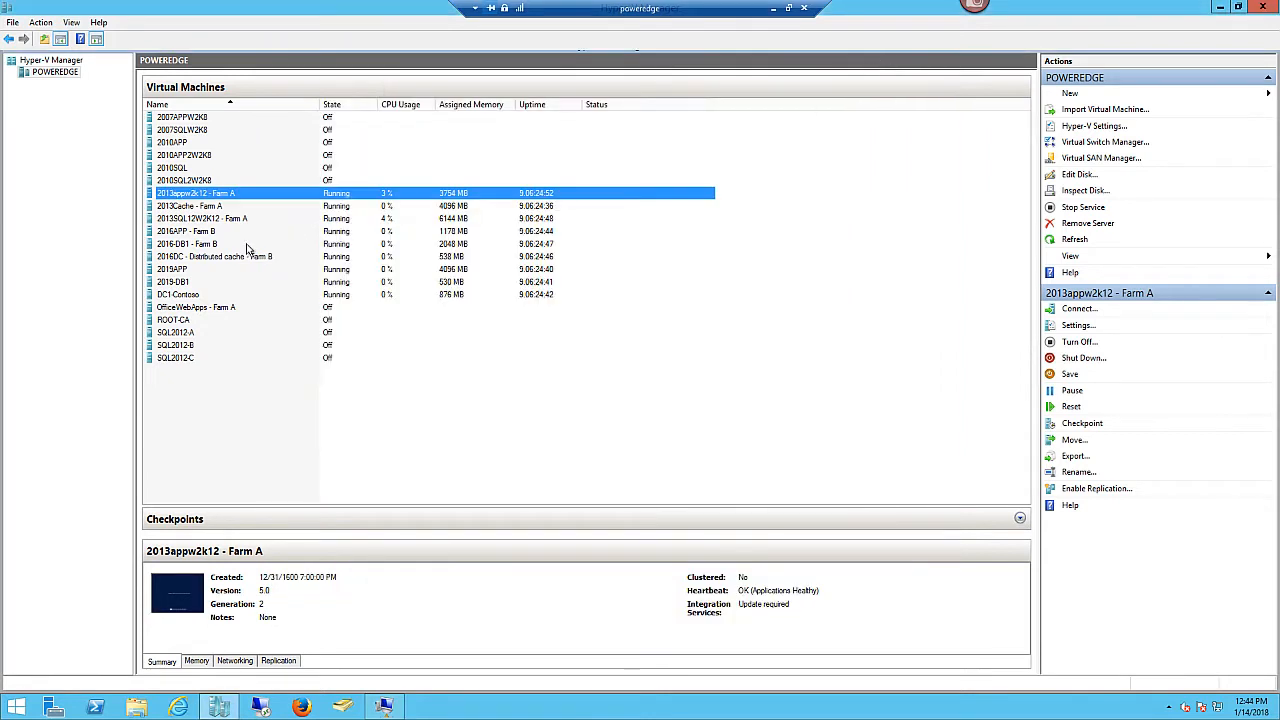
{"action": "left_click", "coordinate": [228, 207]}
{"action": "right_click", "coordinate": [229, 213]}
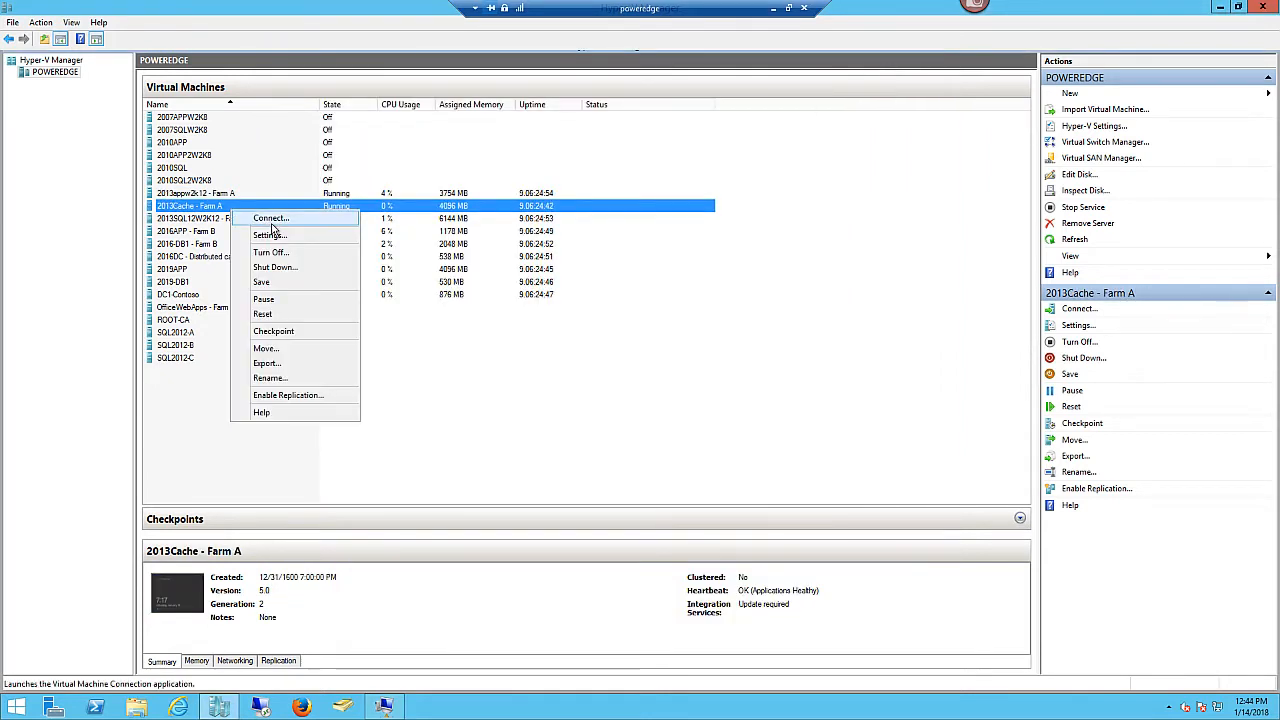
{"action": "left_click", "coordinate": [272, 222]}
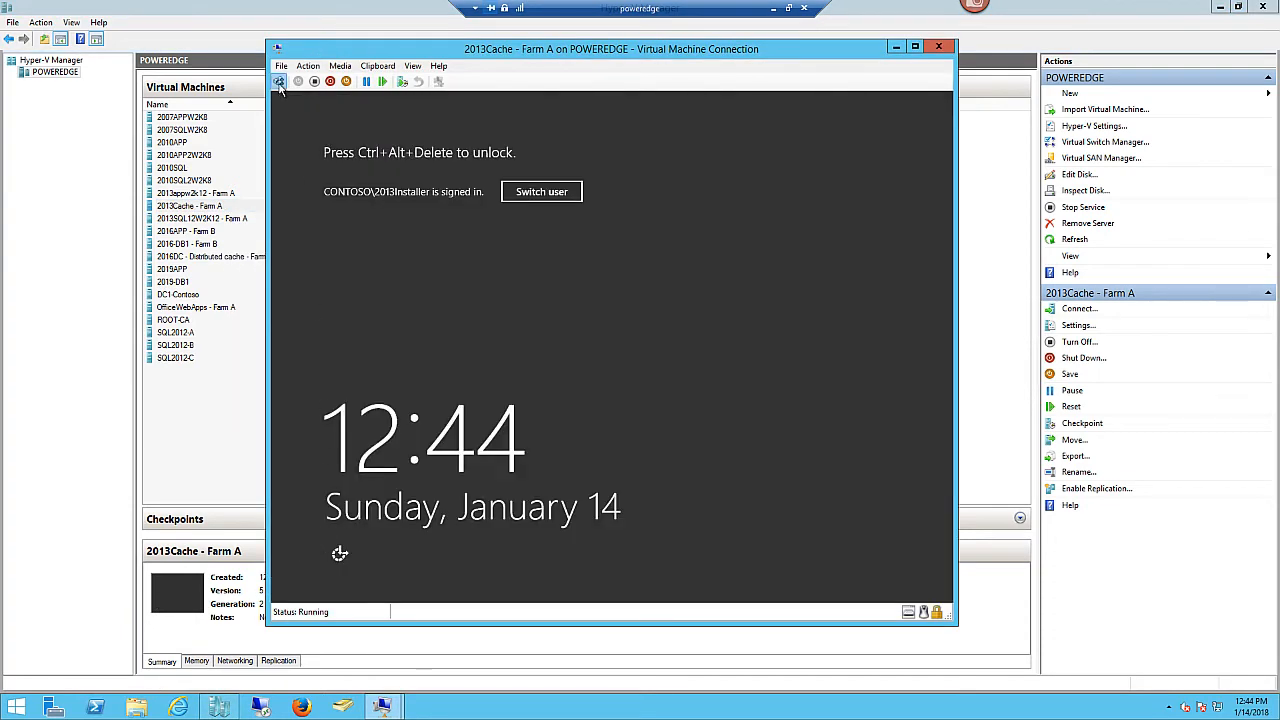
{"action": "left_click", "coordinate": [279, 81]}
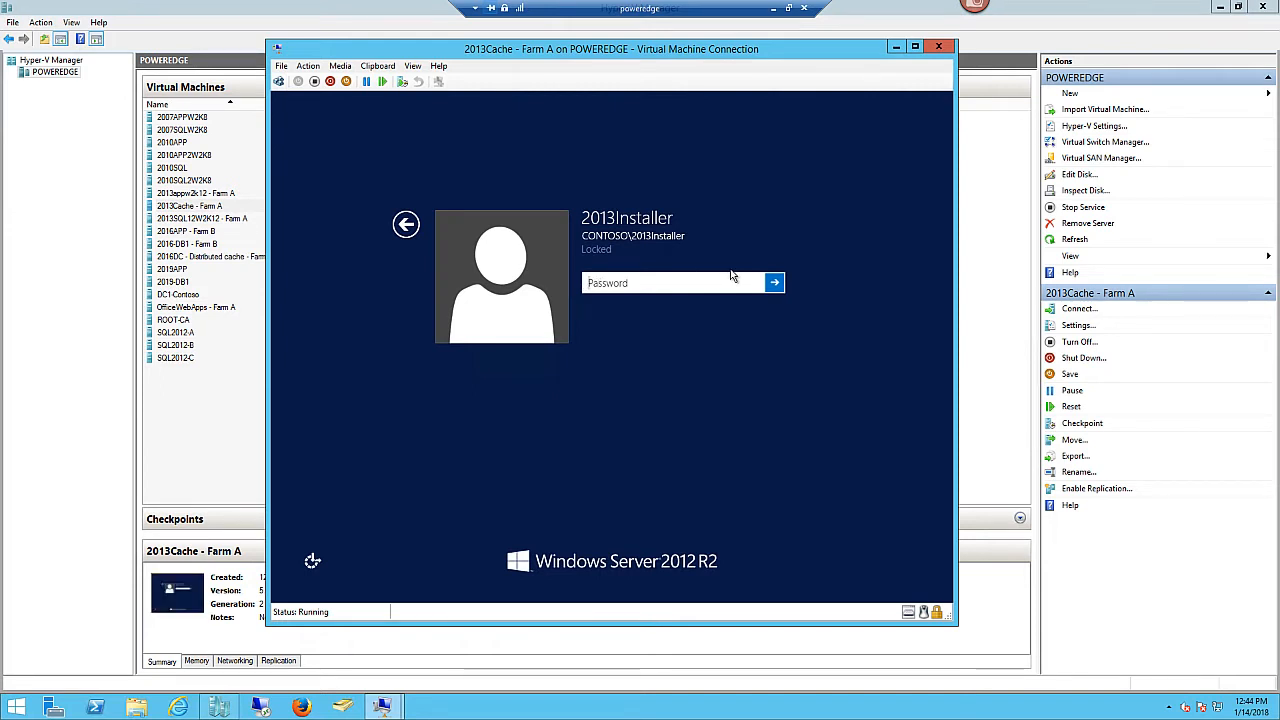
{"action": "type", "text": "p"}
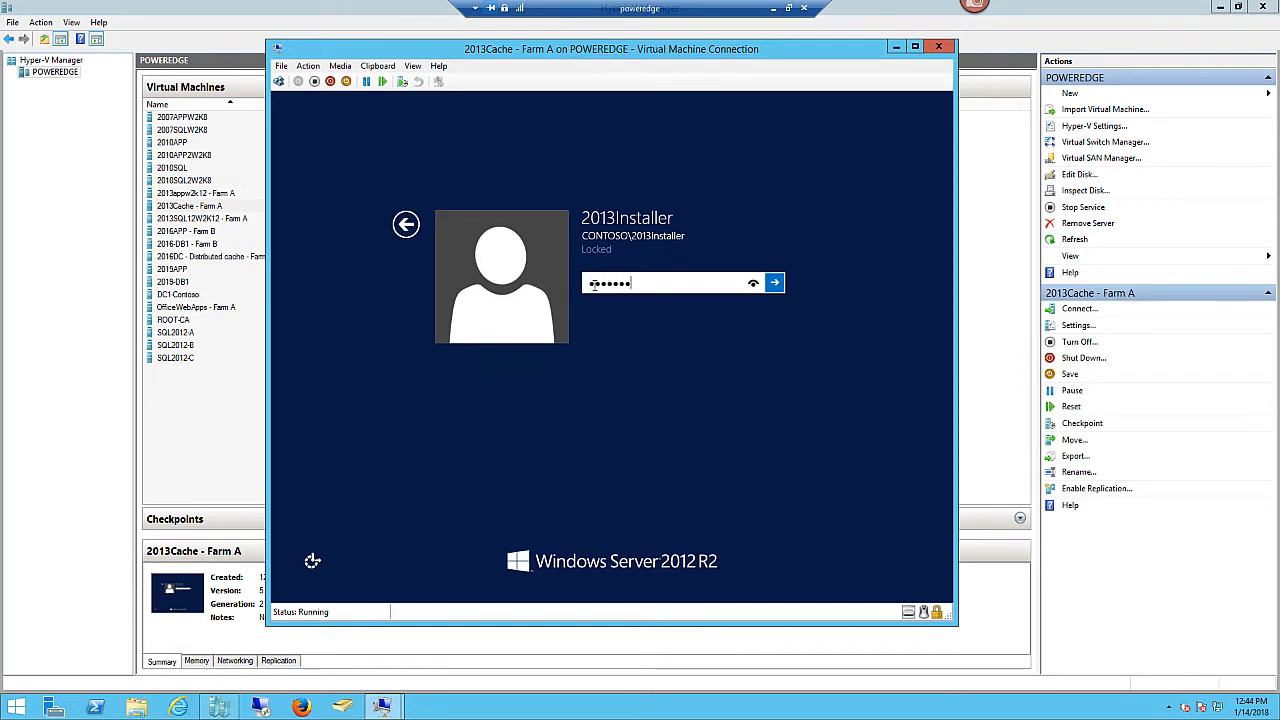
{"action": "type", "text": "•••••••••"}
{"action": "key", "text": "Return"}
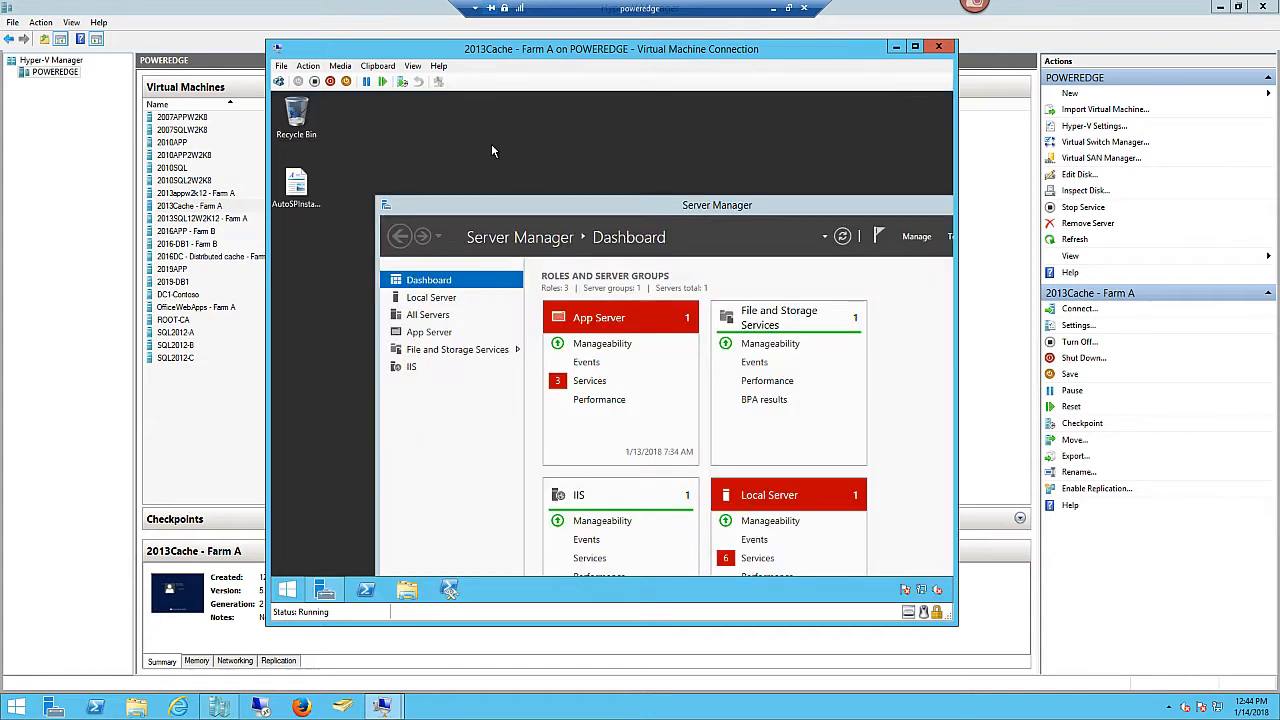
- Shut down 2013Cache via Win+X with Continue, then minimize its console
{"action": "right_click", "coordinate": [280, 600]}
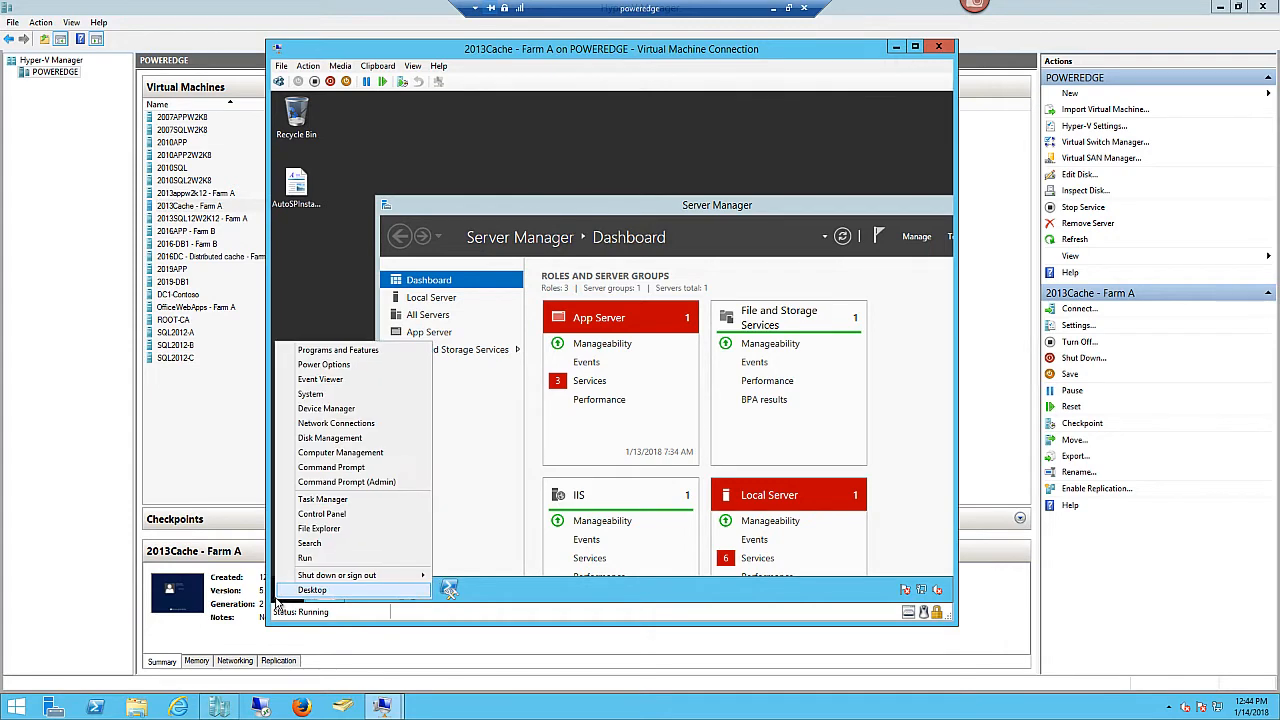
{"action": "mouse_move", "coordinate": [420, 575]}
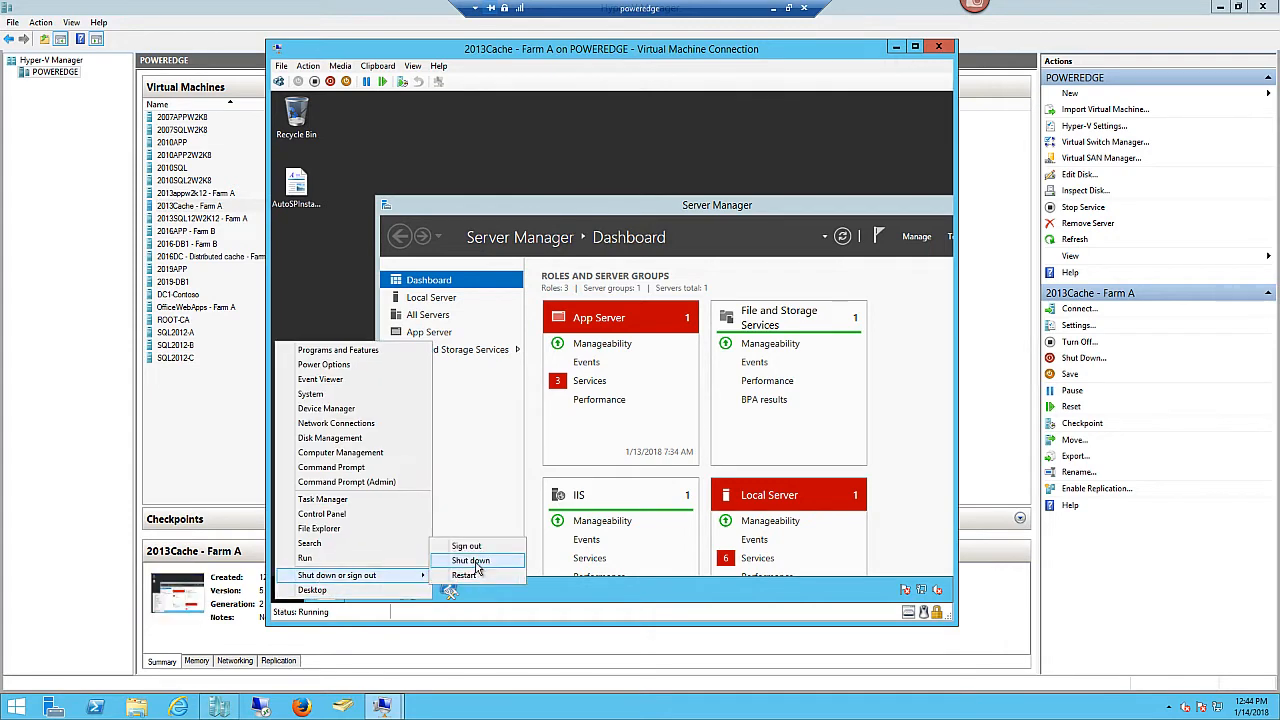
{"action": "left_click", "coordinate": [476, 562]}
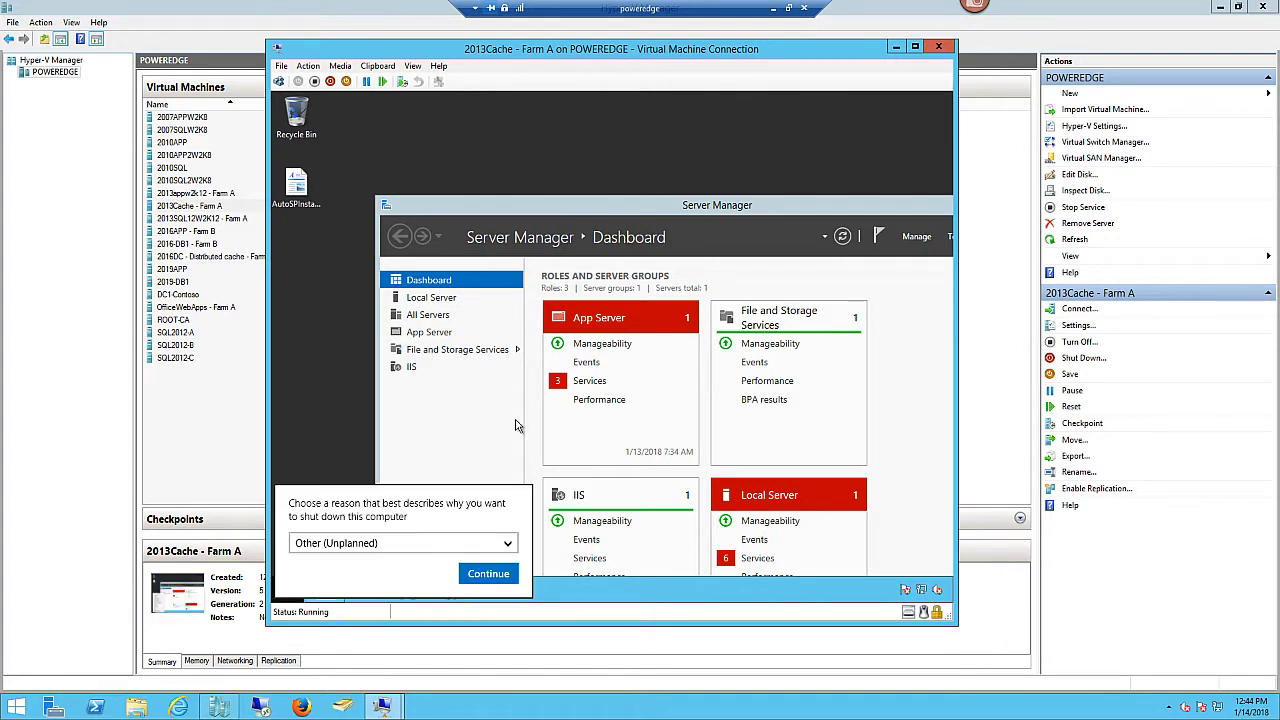
{"action": "left_click", "coordinate": [490, 574]}
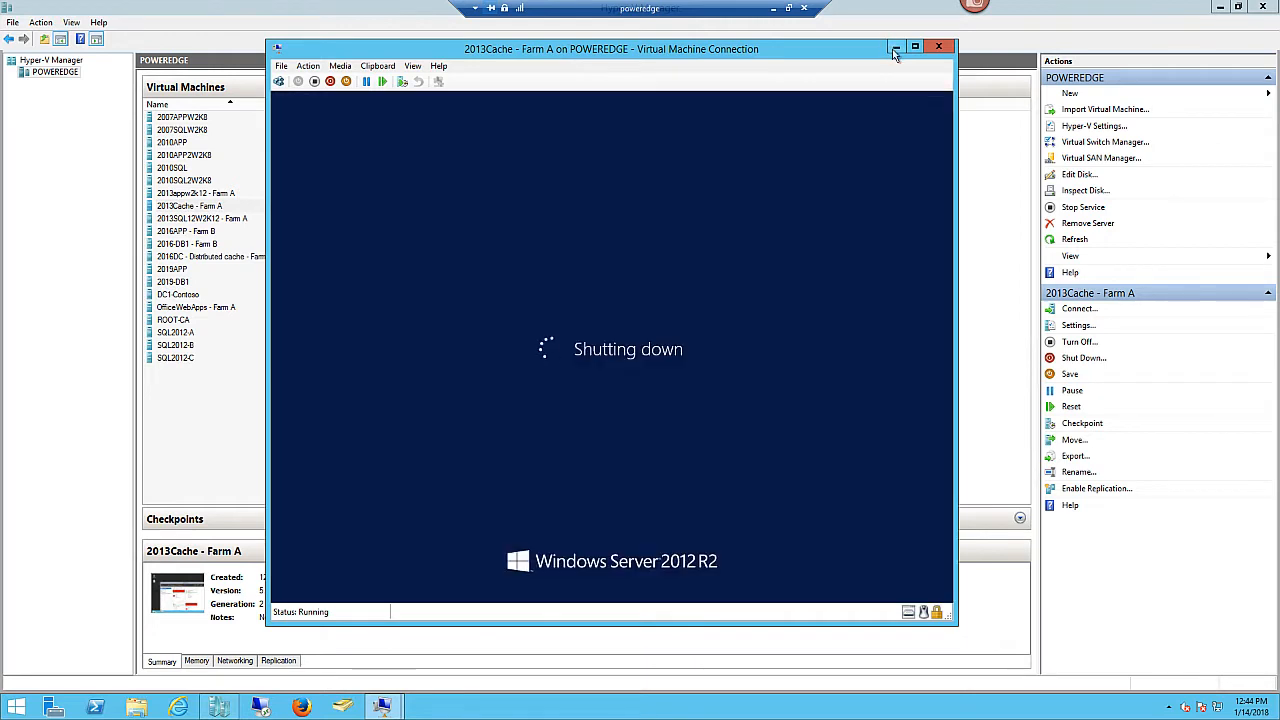
{"action": "left_click", "coordinate": [895, 46]}
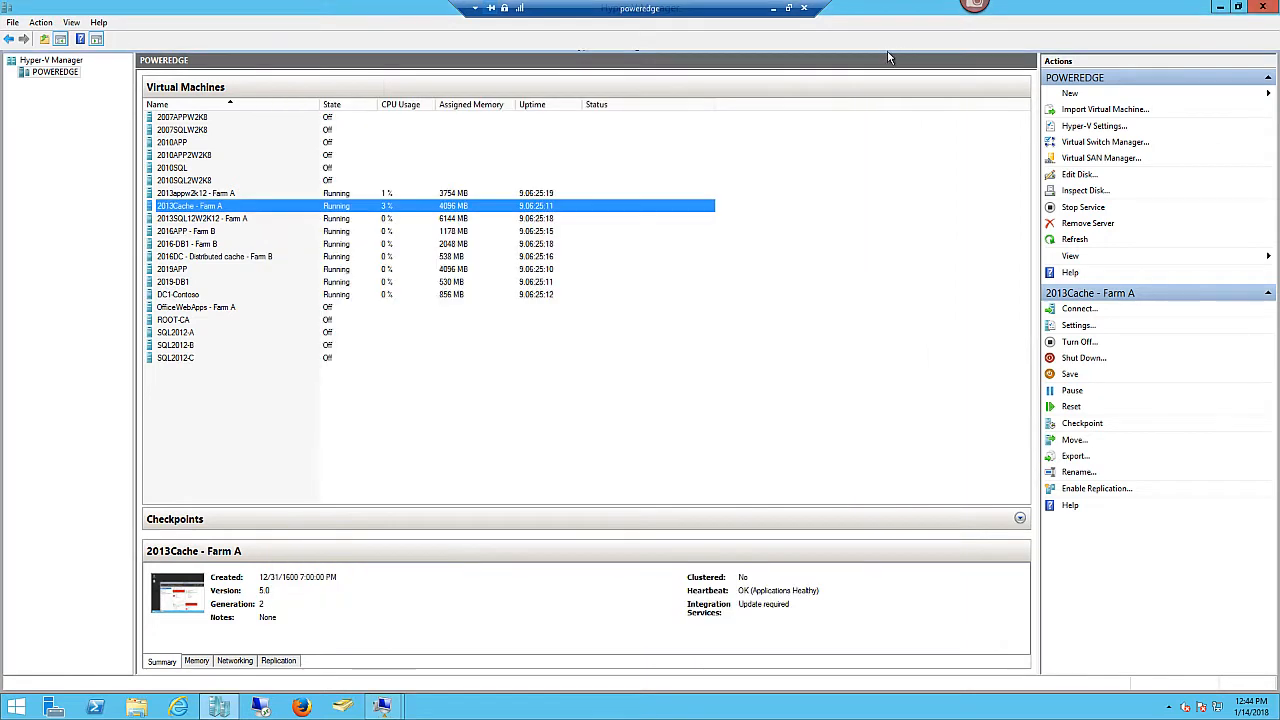
{"action": "left_click", "coordinate": [228, 222]}
- Connect to 2013SQL12W2K12 - Farm A, then close the stalled console window
{"action": "right_click", "coordinate": [228, 224]}
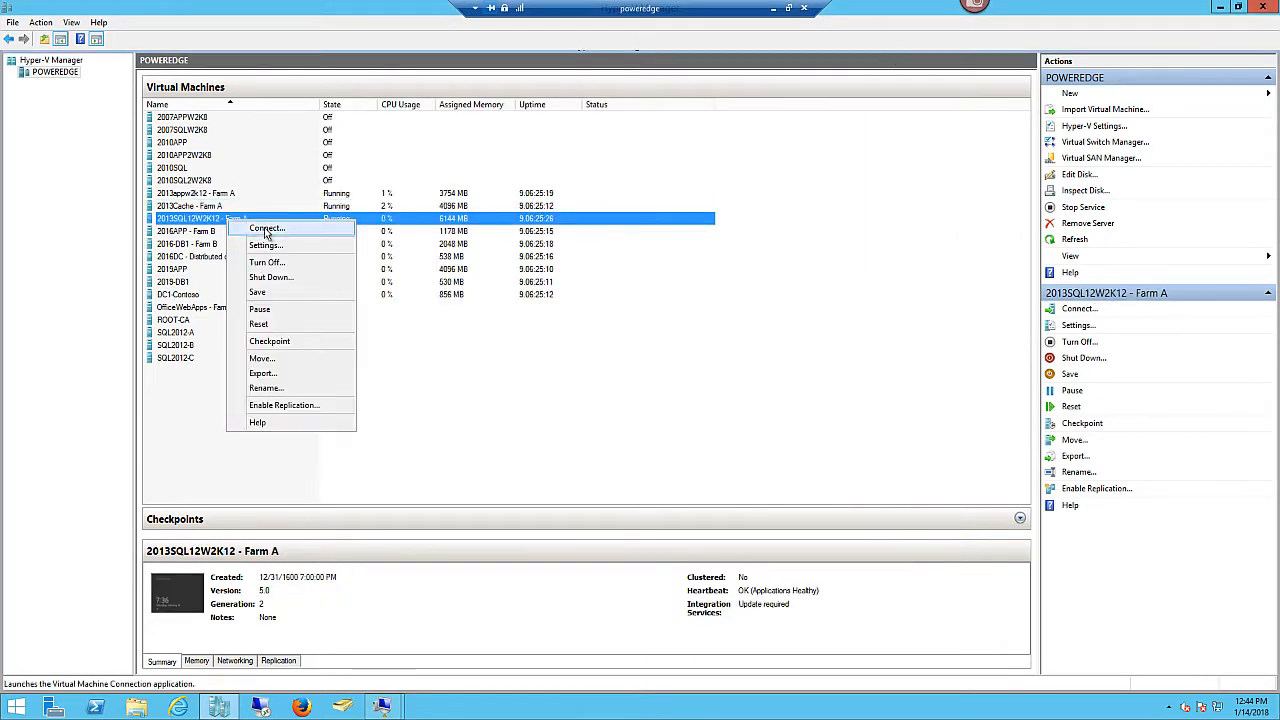
{"action": "left_click", "coordinate": [267, 229]}
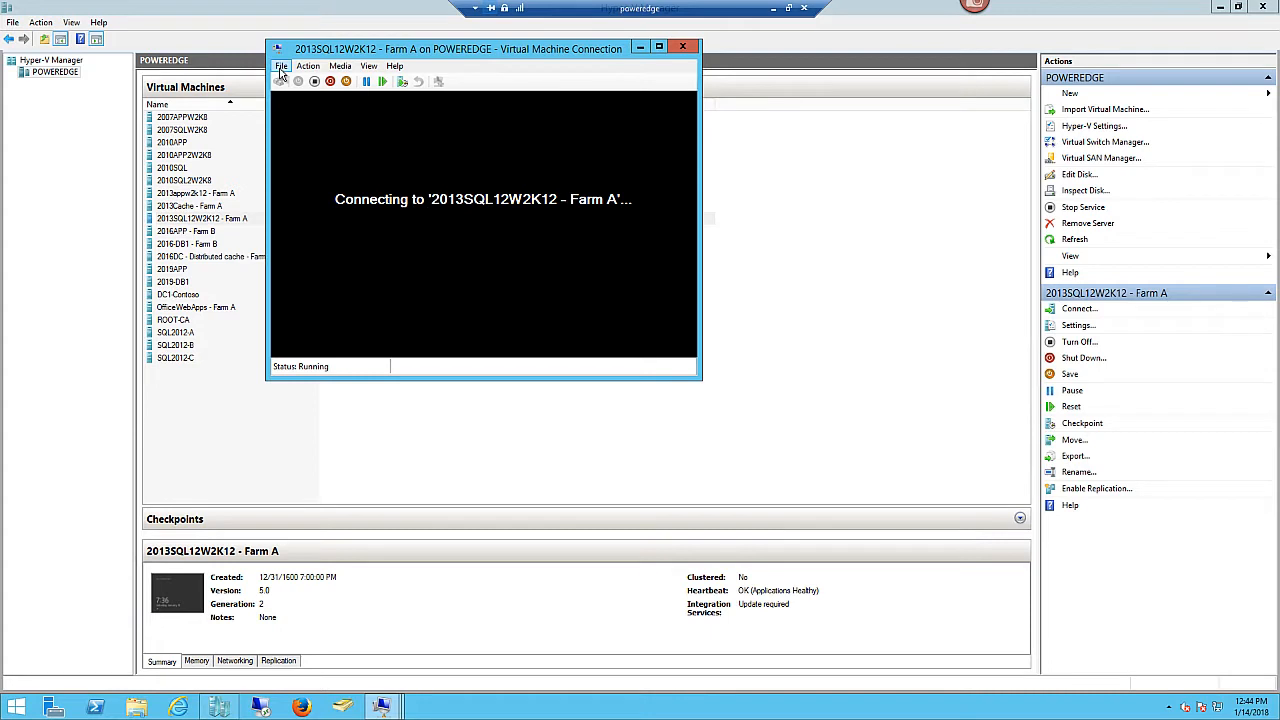
{"action": "left_click", "coordinate": [281, 70]}
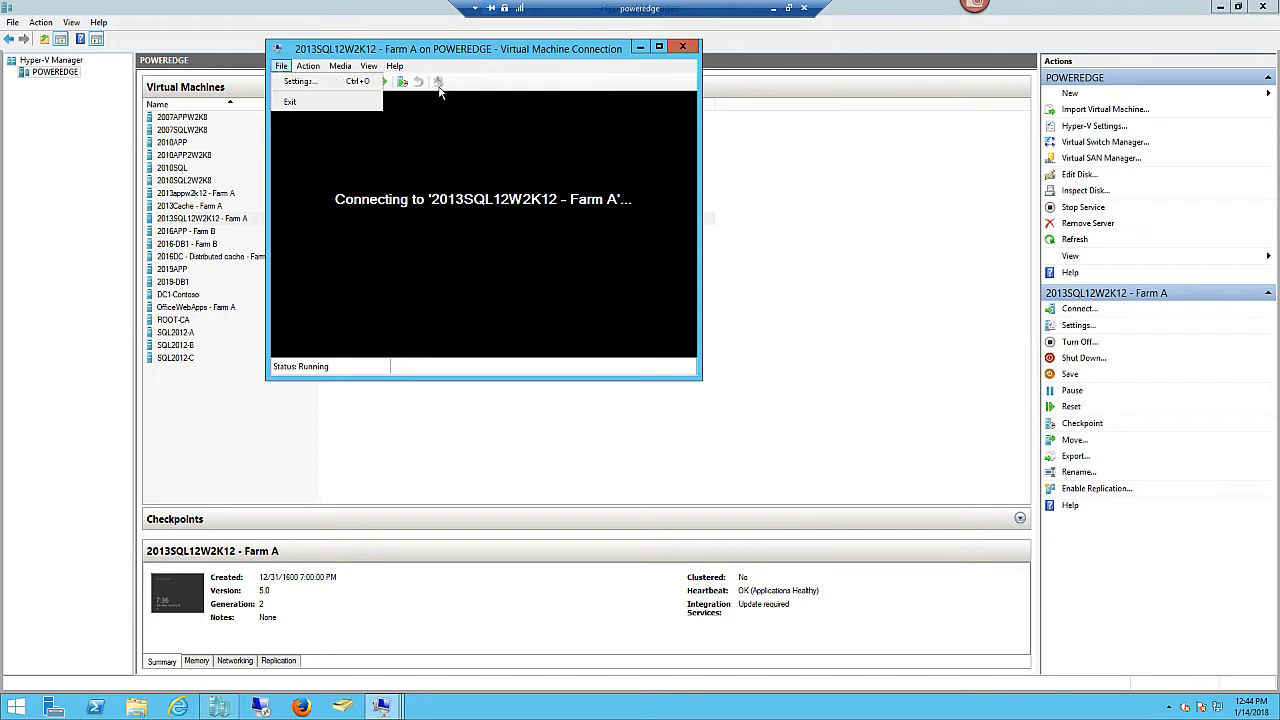
{"action": "left_click", "coordinate": [514, 55]}
{"action": "left_click_drag", "start_coordinate": [520, 57], "coordinate": [690, 104]}
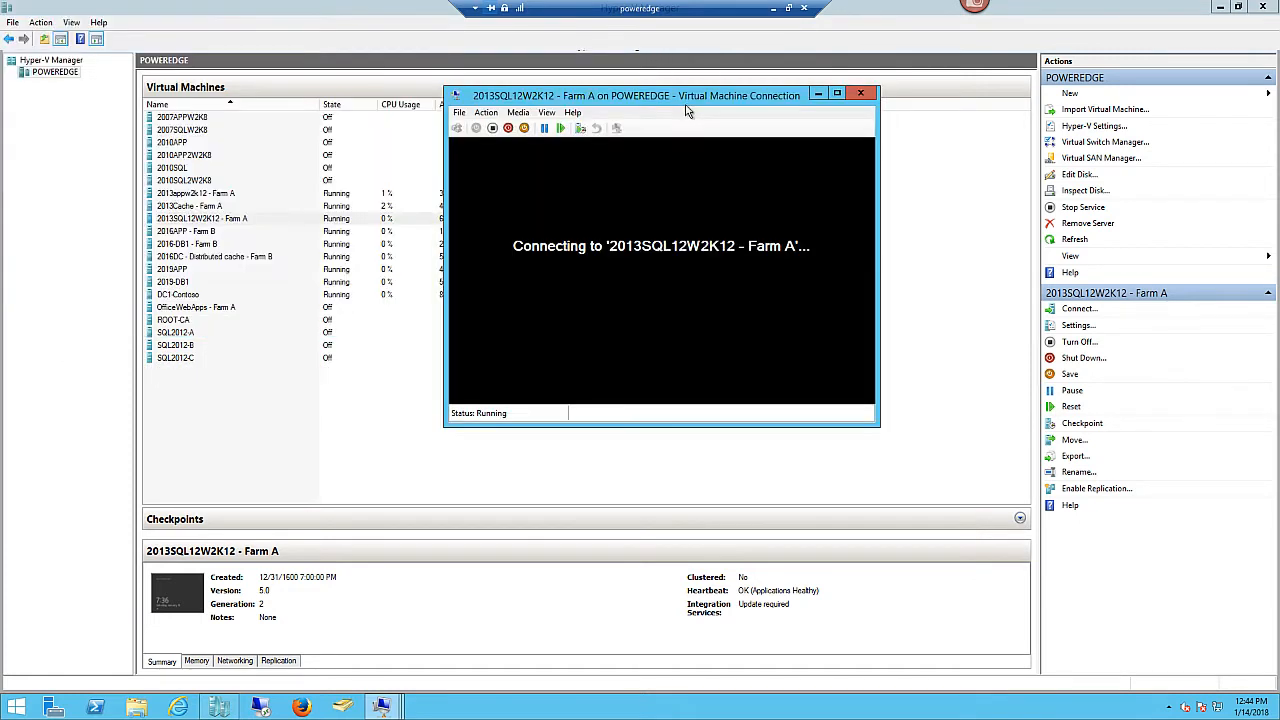
{"action": "left_click", "coordinate": [860, 93]}
- Reconnect, close the console, and view the Networking details showing IP 192.168.1.133
{"action": "right_click", "coordinate": [265, 219]}
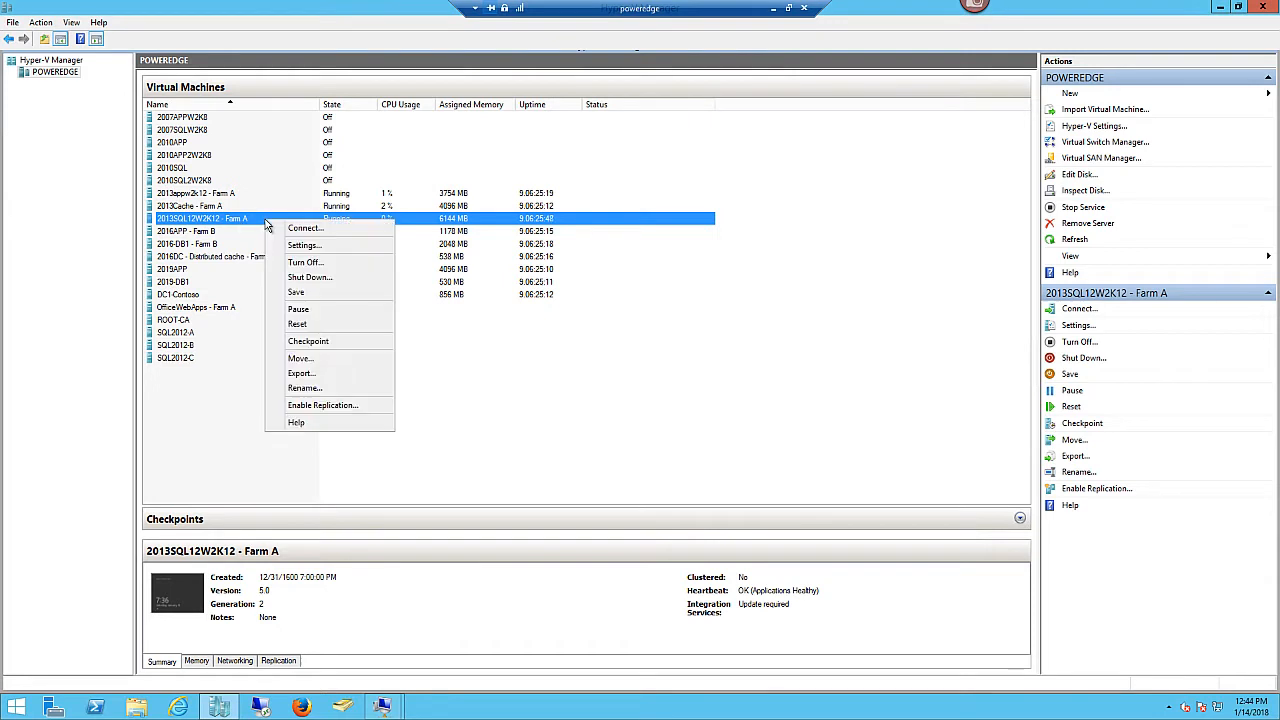
{"action": "left_click", "coordinate": [300, 232]}
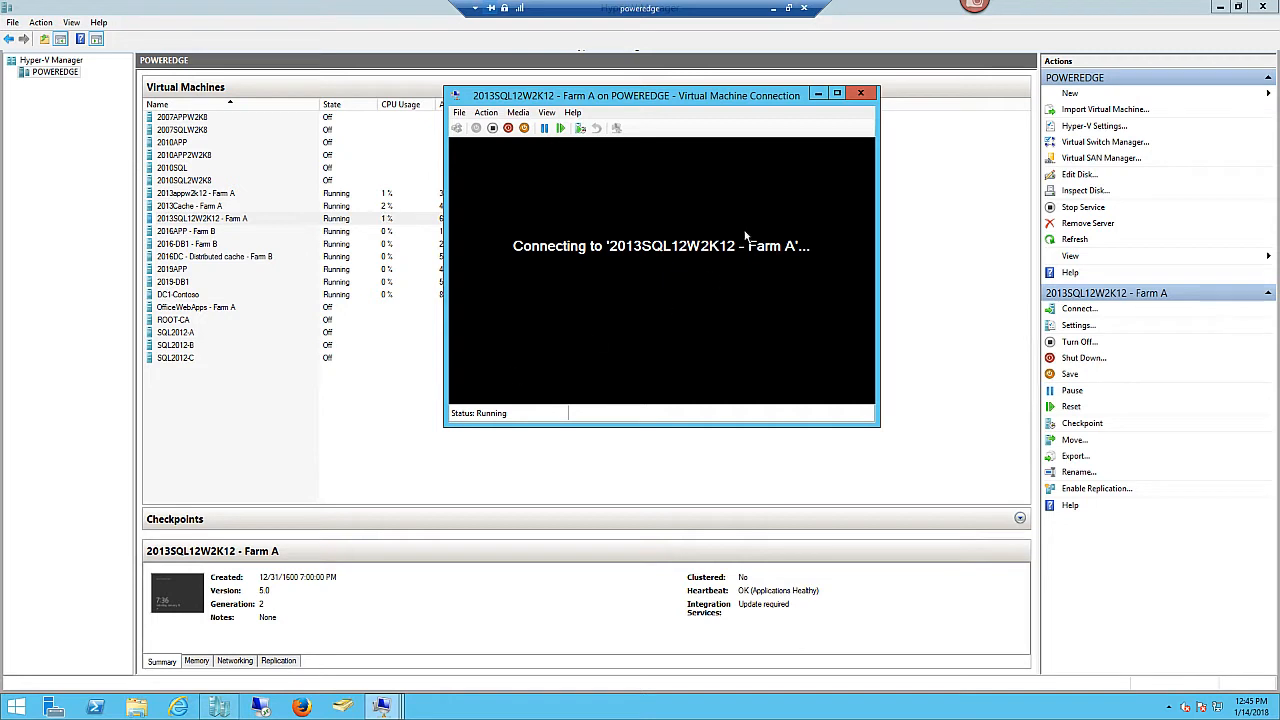
{"action": "left_click", "coordinate": [861, 95]}
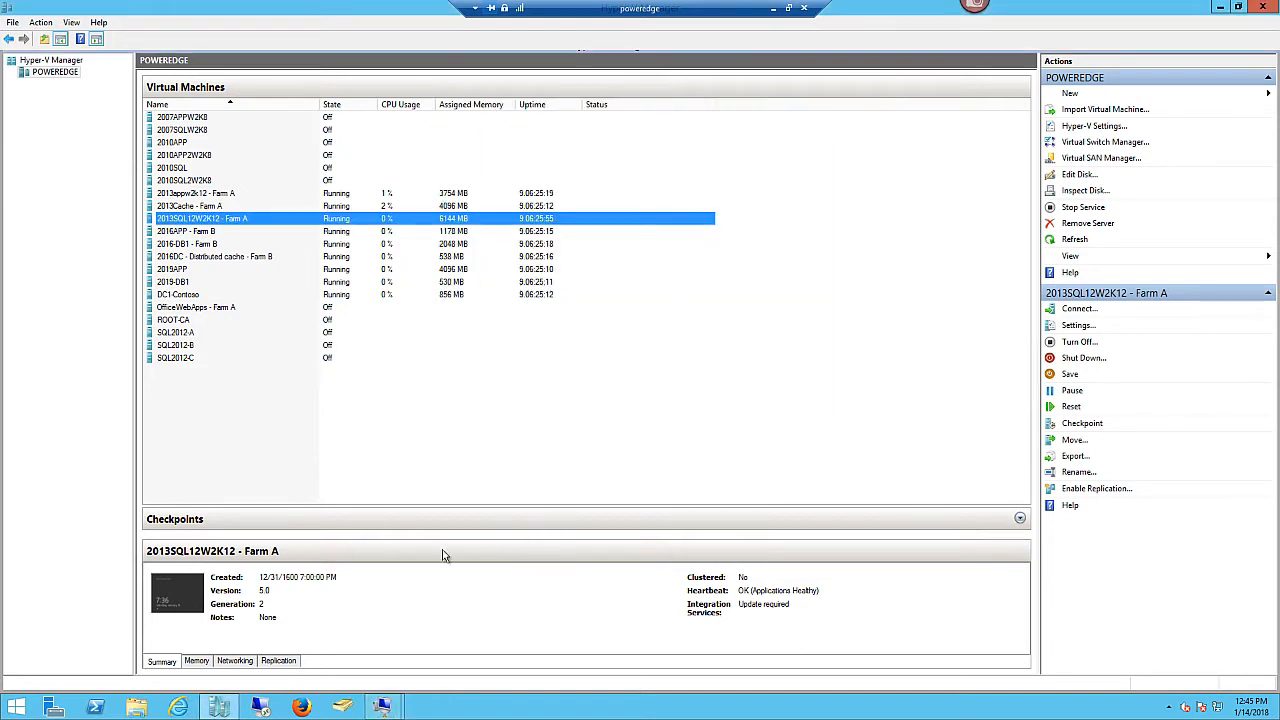
{"action": "left_click", "coordinate": [236, 663]}
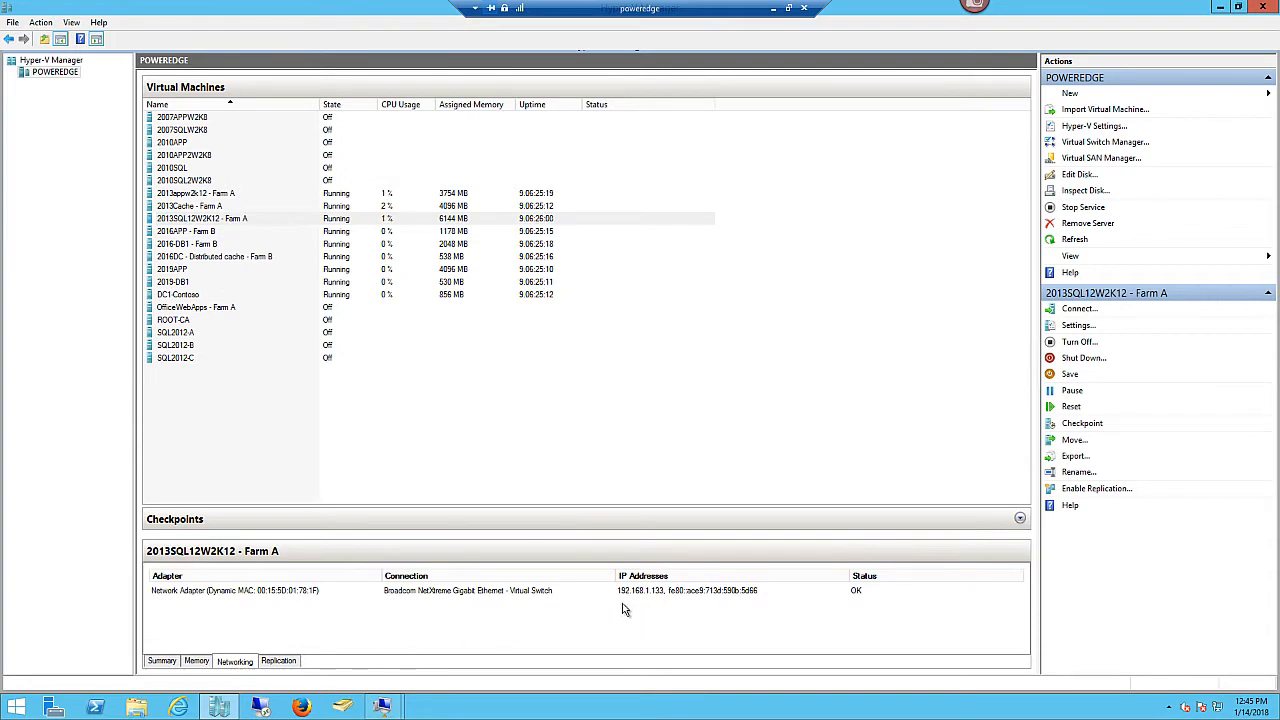
{"action": "right_click", "coordinate": [274, 220]}
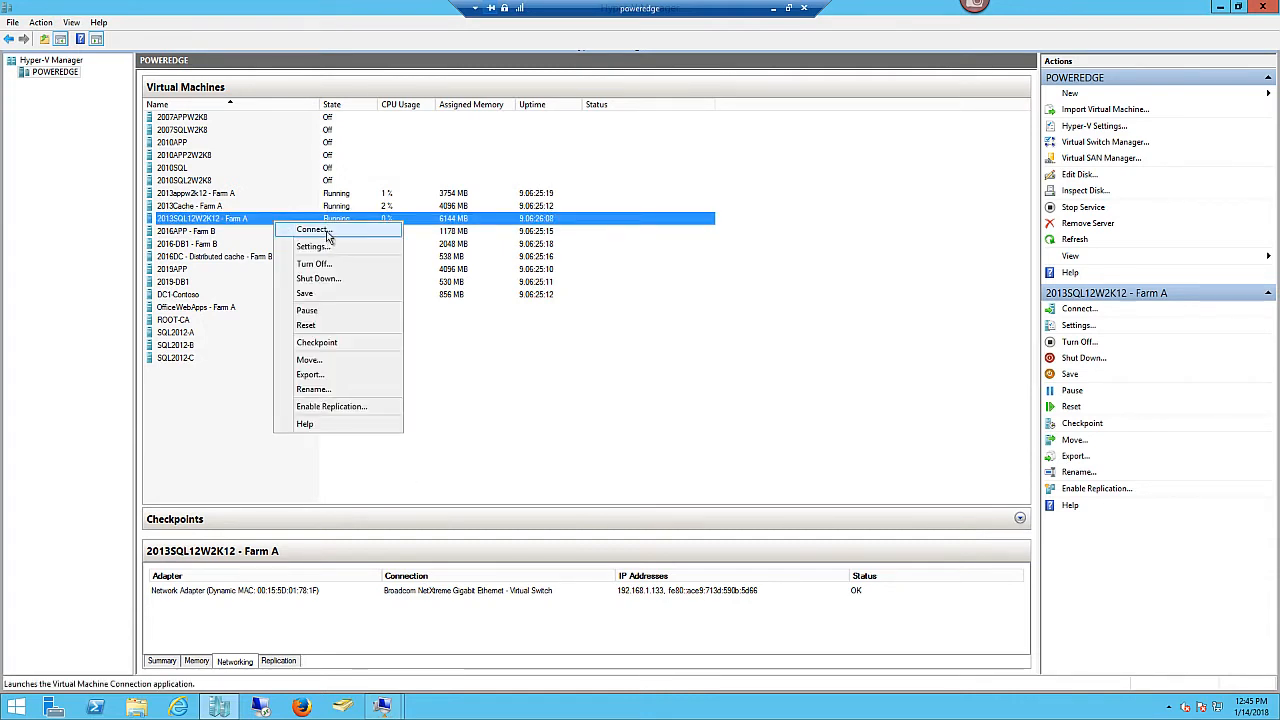
{"action": "left_click", "coordinate": [328, 232]}
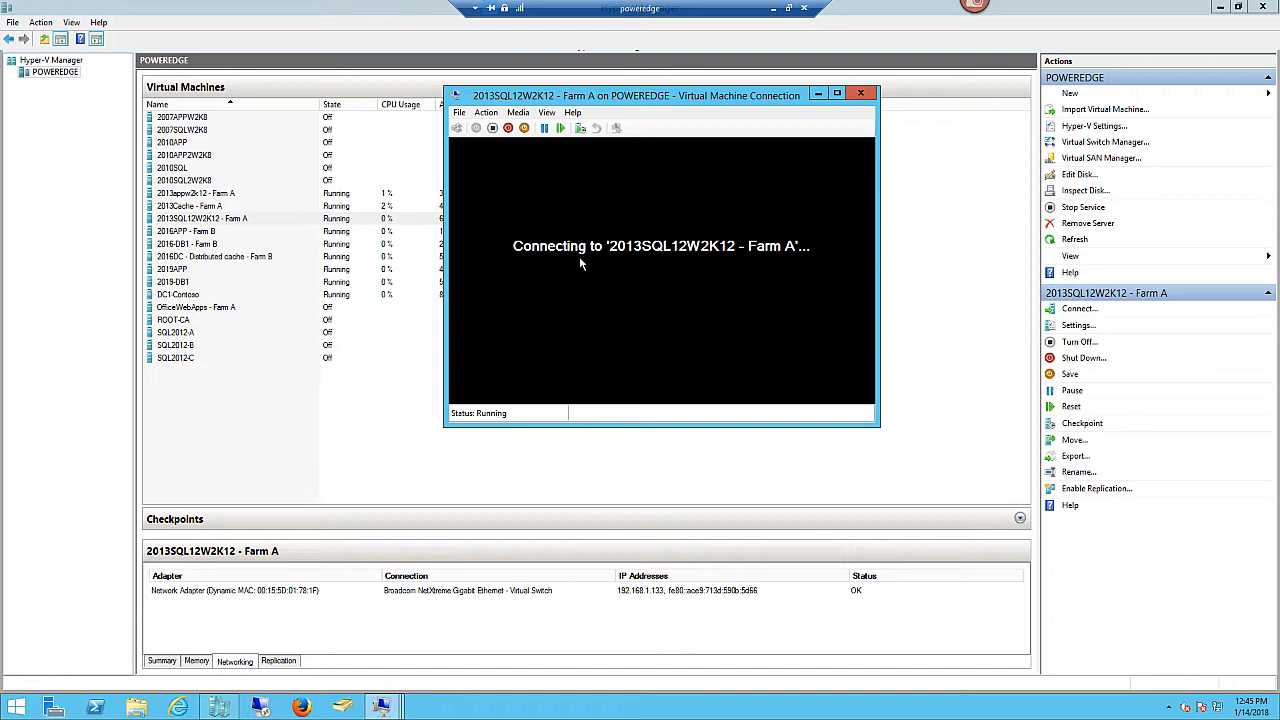
{"action": "left_click", "coordinate": [860, 95]}
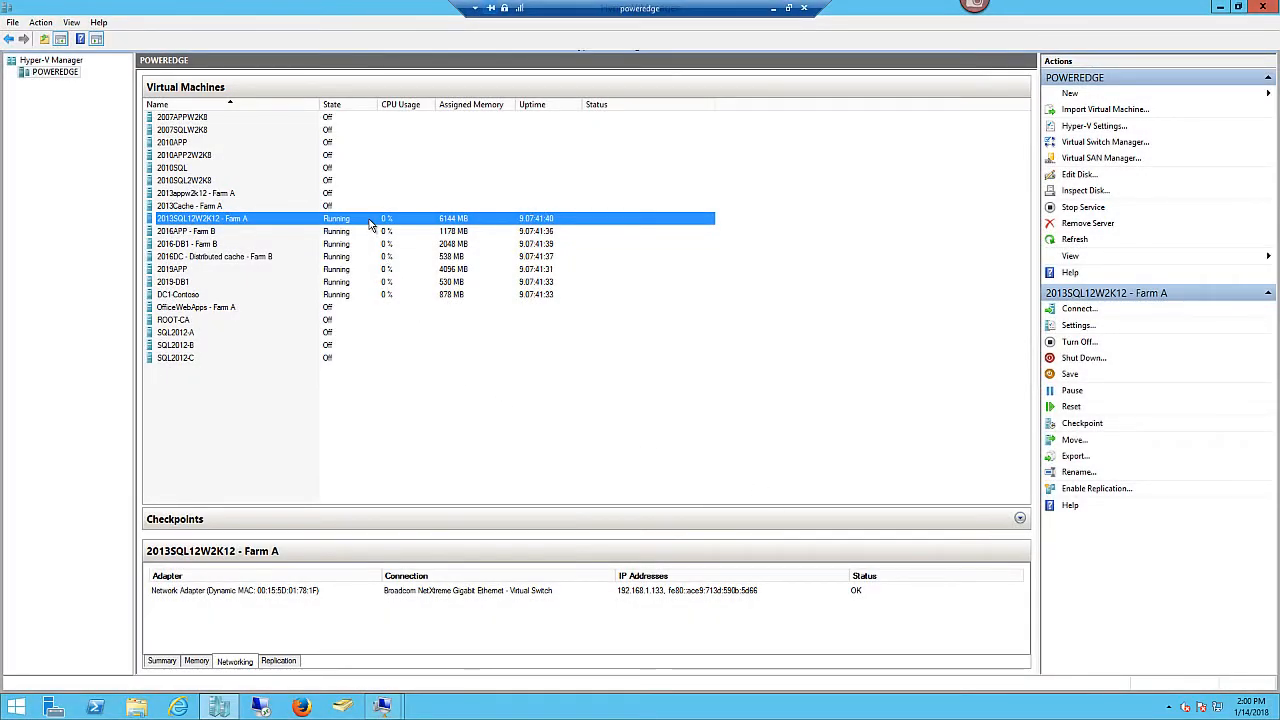
- Connect to 2013SQL12W2K12 - Farm A and sign in with Ctrl+Alt+Delete and the account password
{"action": "right_click", "coordinate": [270, 222]}
{"action": "left_click", "coordinate": [298, 230]}
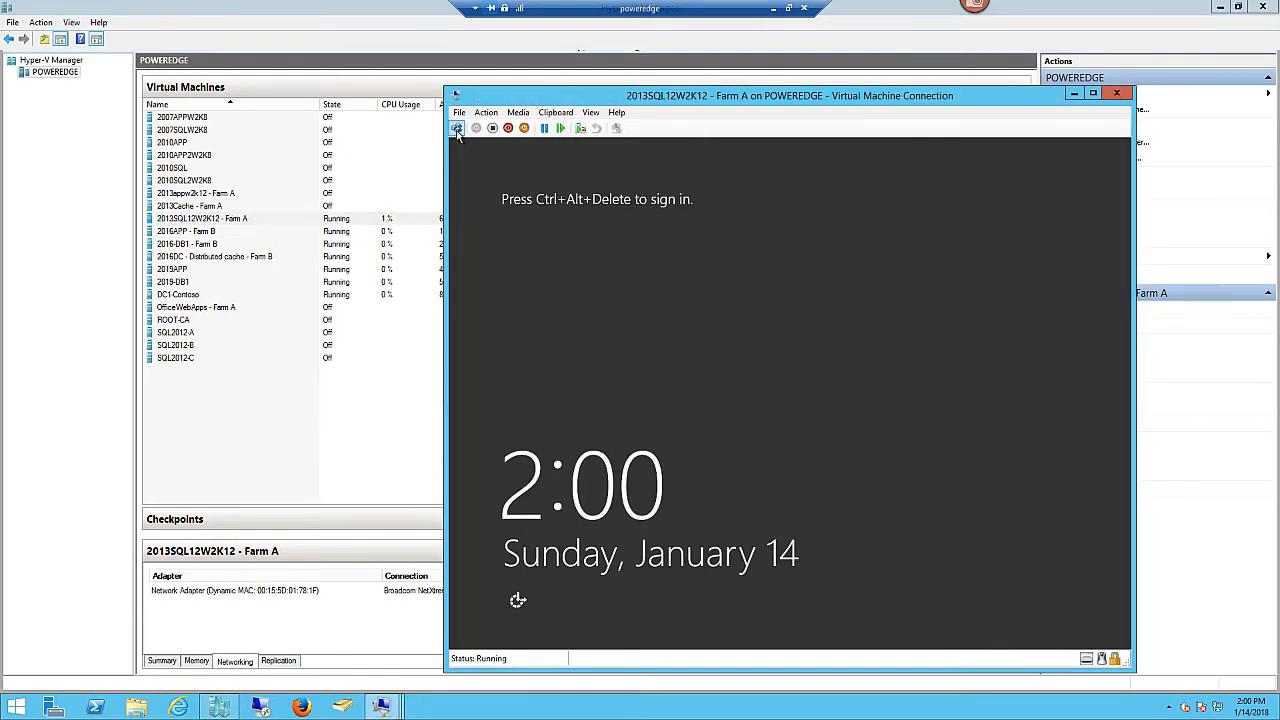
{"action": "left_click", "coordinate": [457, 128]}
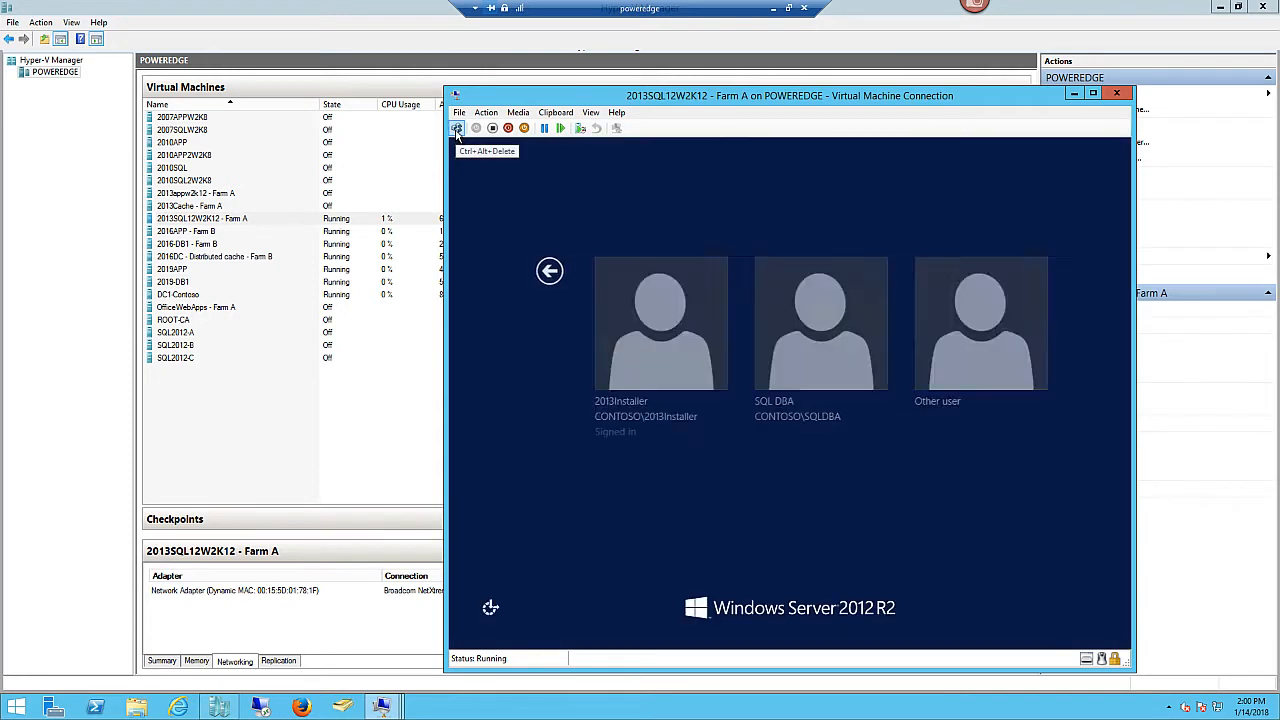
{"action": "left_click", "coordinate": [627, 330]}
{"action": "type", "text": "••"}
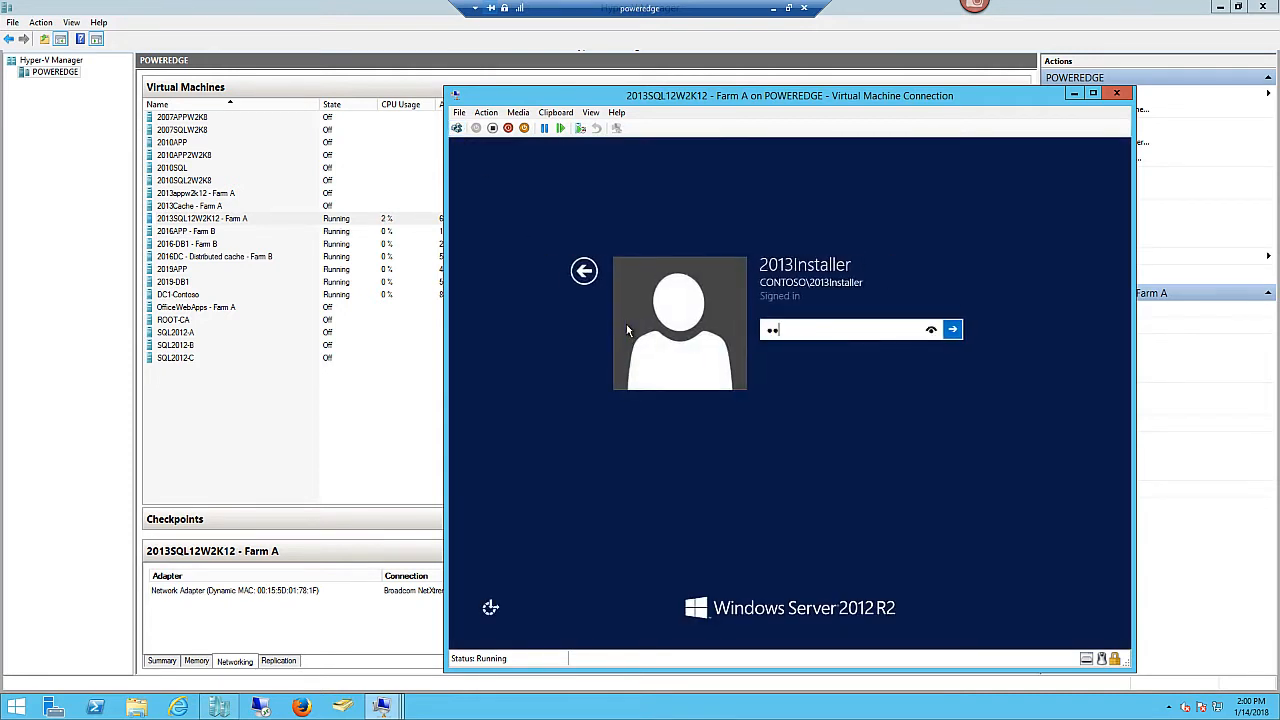
{"action": "type", "text": "••••••••"}
{"action": "key", "text": "Return"}
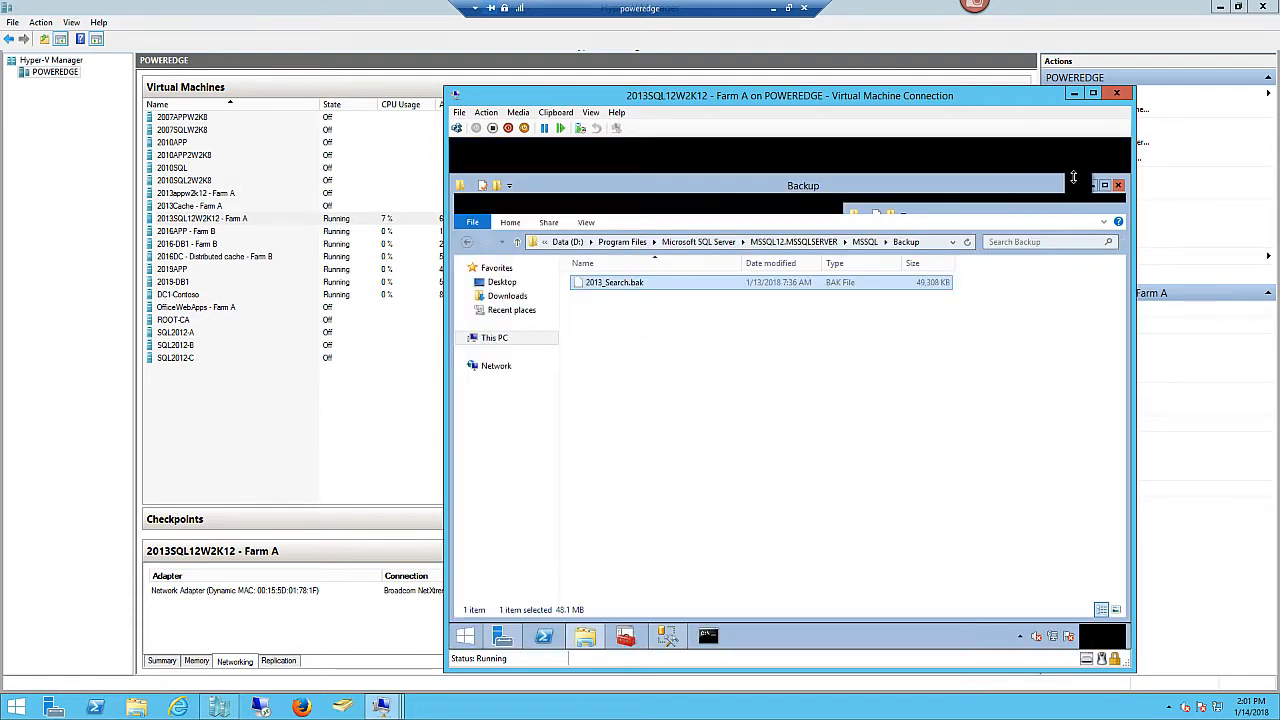
- Close the Backup folder window and SQL Server Management Studio inside the VM
{"action": "left_click", "coordinate": [1116, 186]}
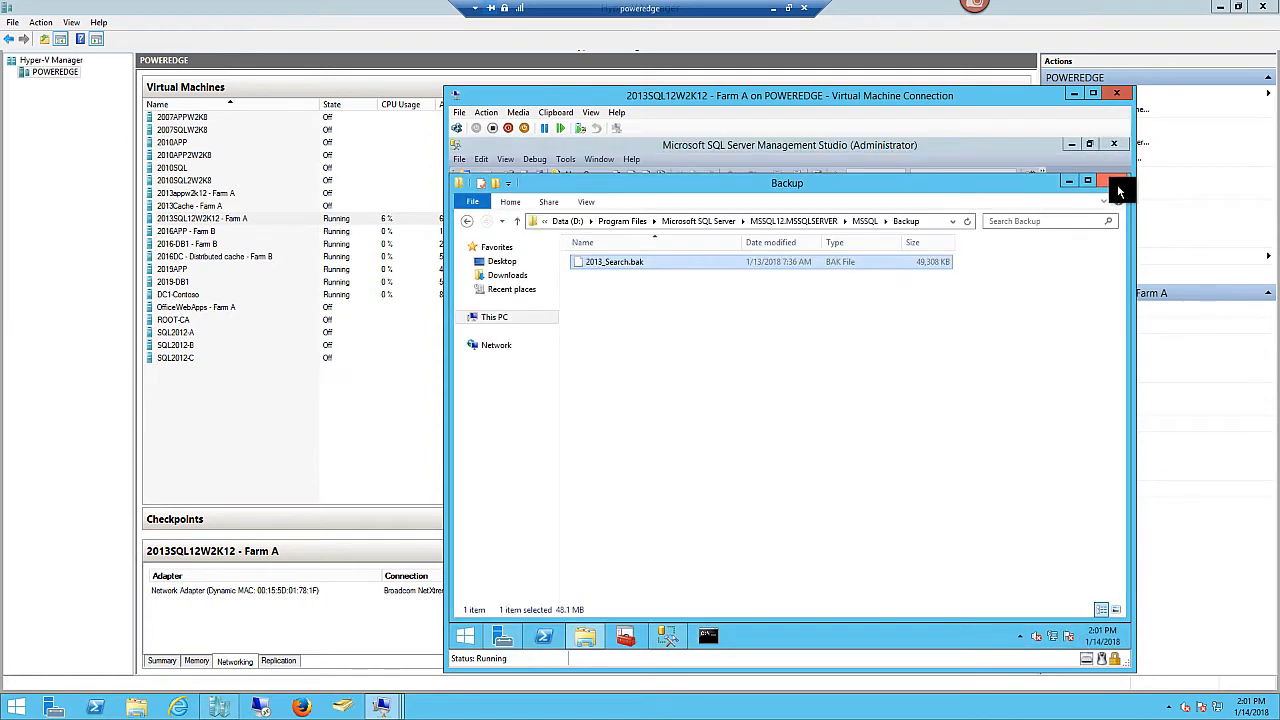
{"action": "left_click", "coordinate": [1115, 182]}
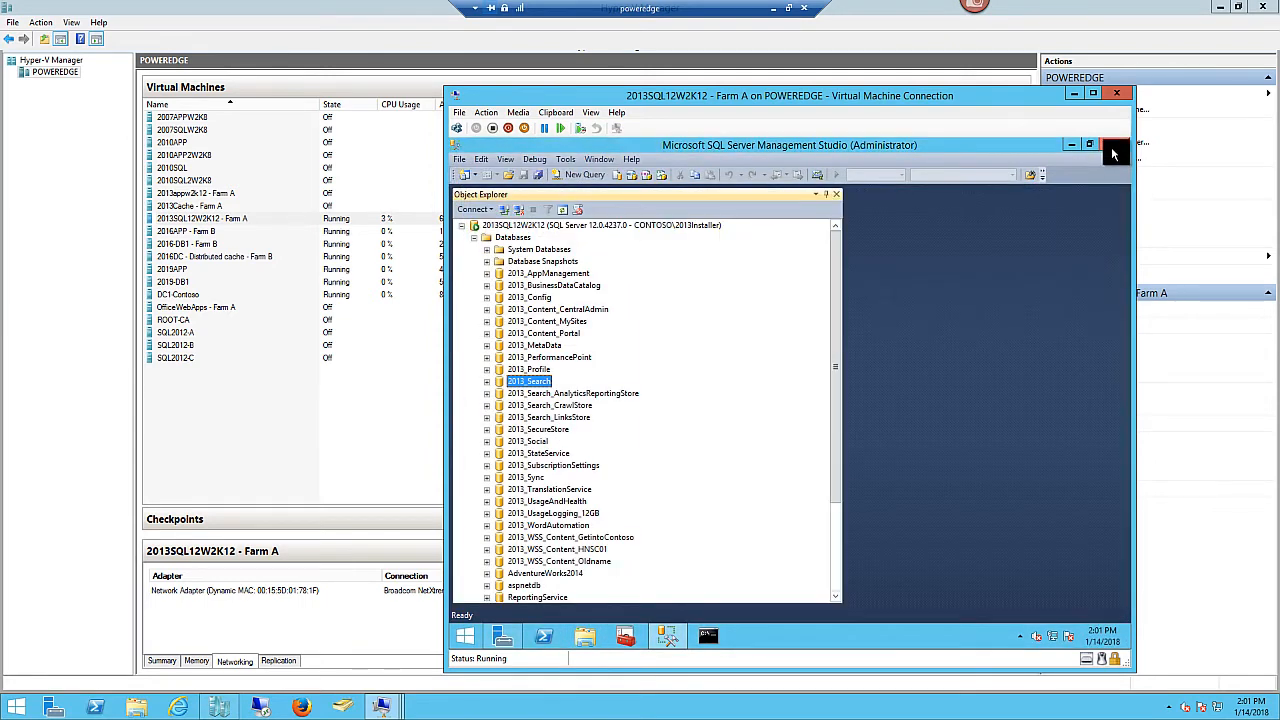
{"action": "left_click", "coordinate": [1114, 146]}
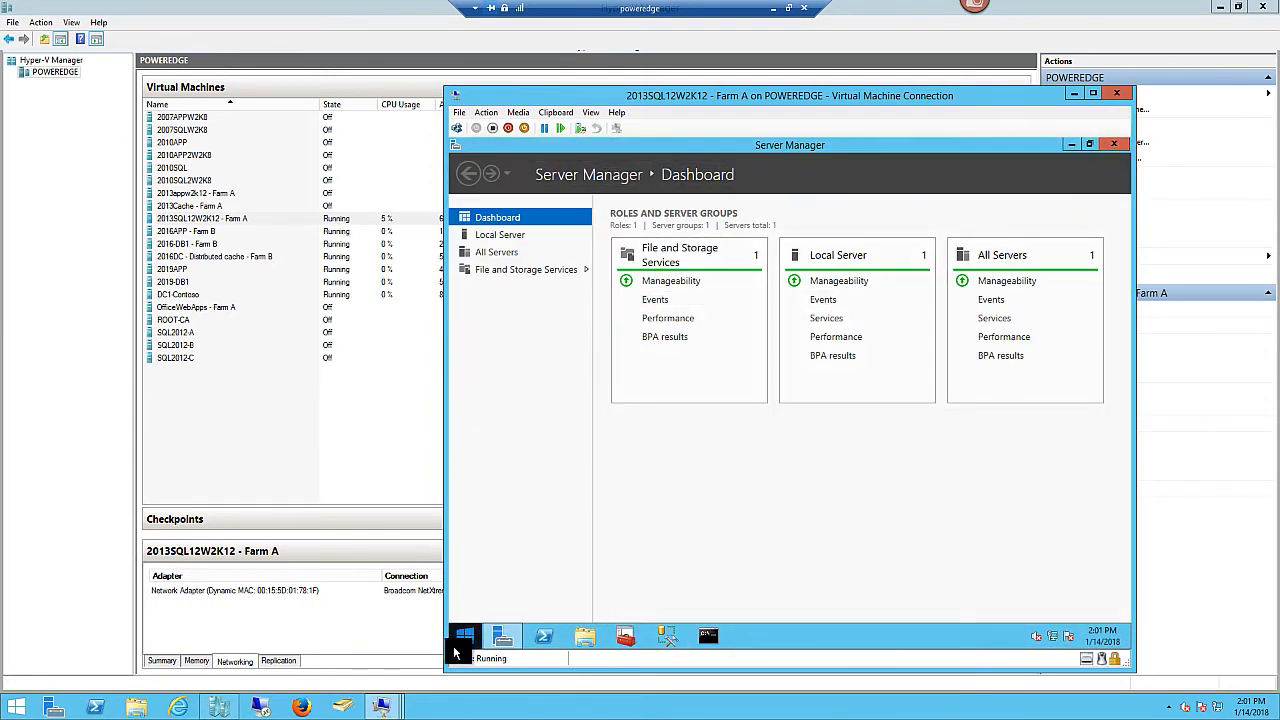
- Shut down the guest with an unplanned reason and close the connection window
{"action": "right_click", "coordinate": [456, 638]}
{"action": "mouse_move", "coordinate": [494, 620]}
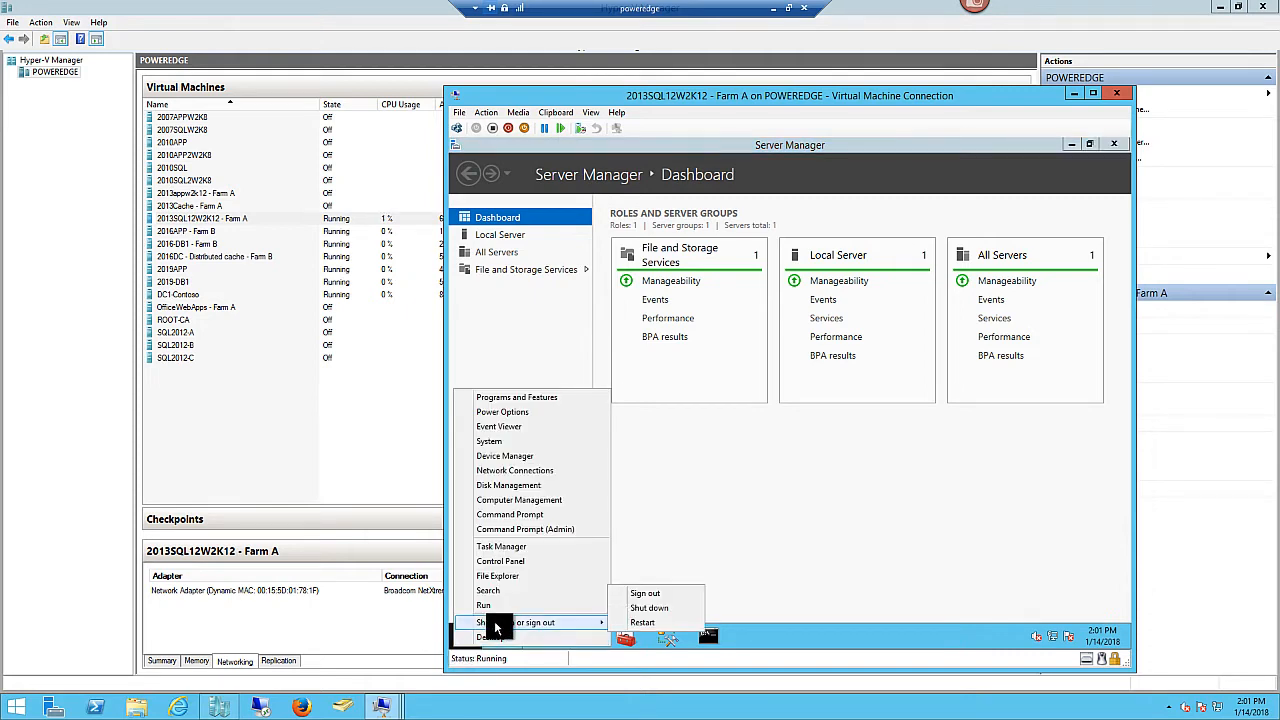
{"action": "left_click", "coordinate": [645, 606]}
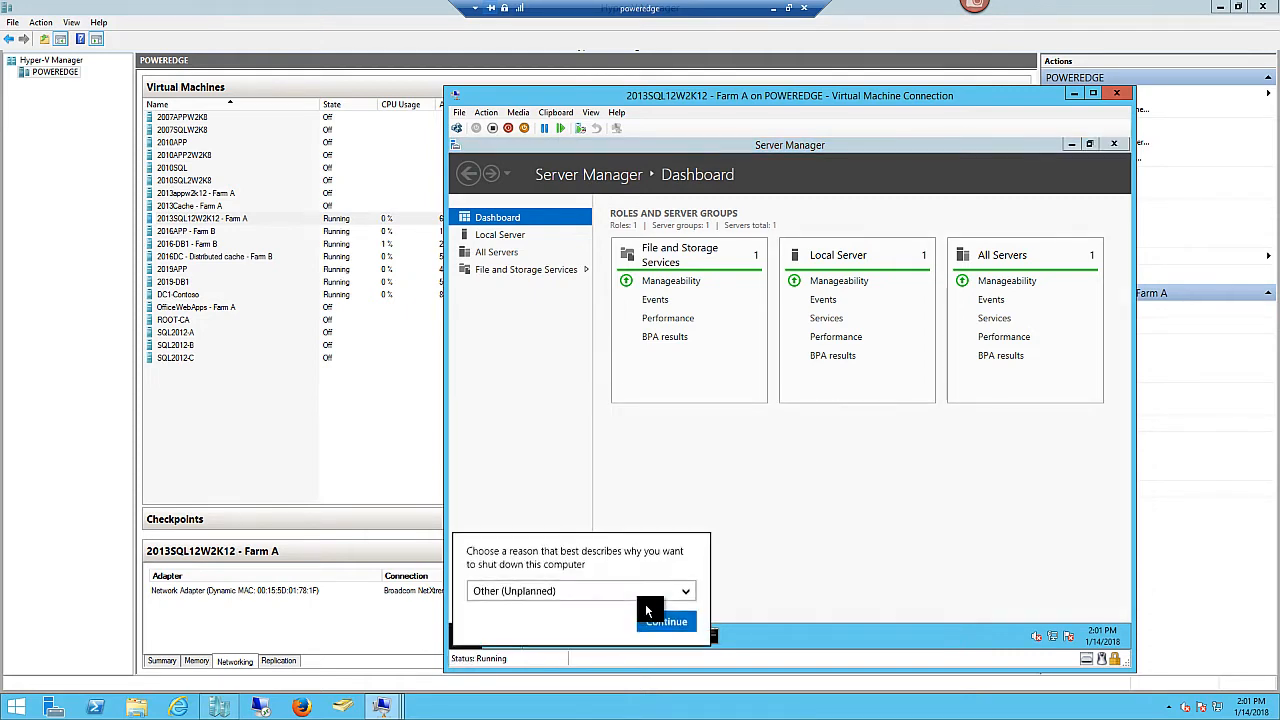
{"action": "left_click", "coordinate": [672, 620]}
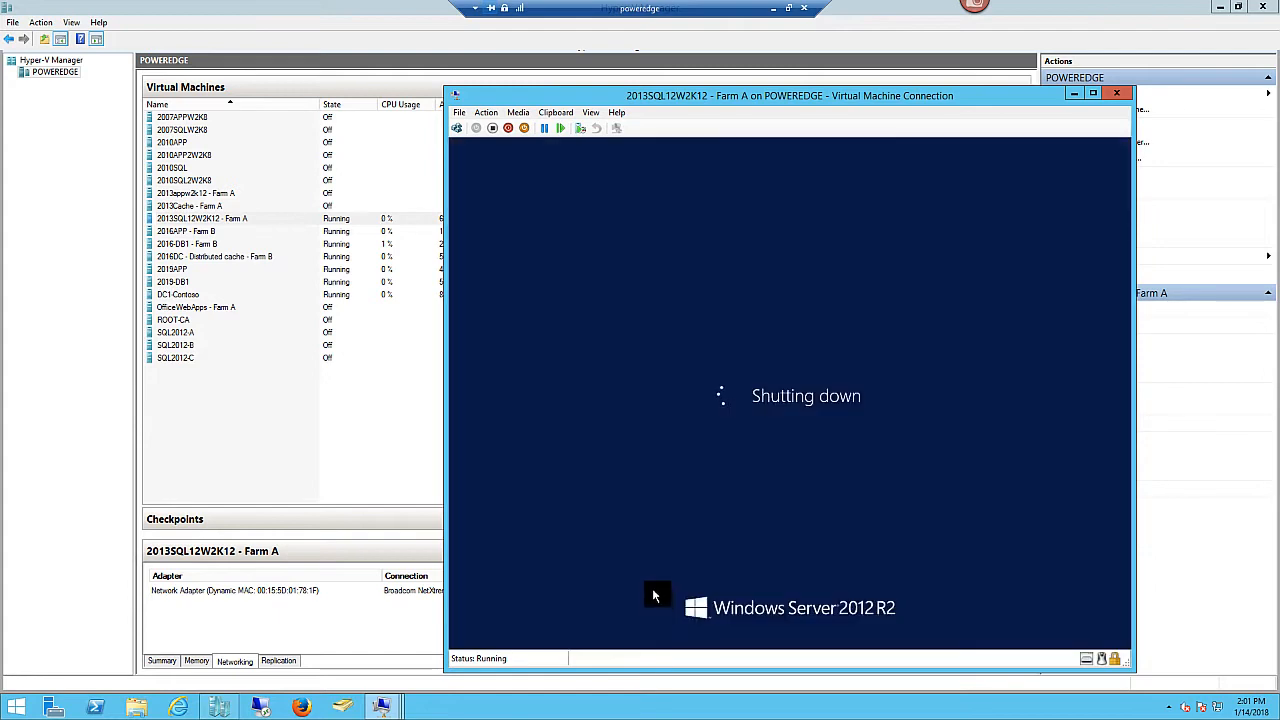
{"action": "left_click", "coordinate": [1120, 94]}
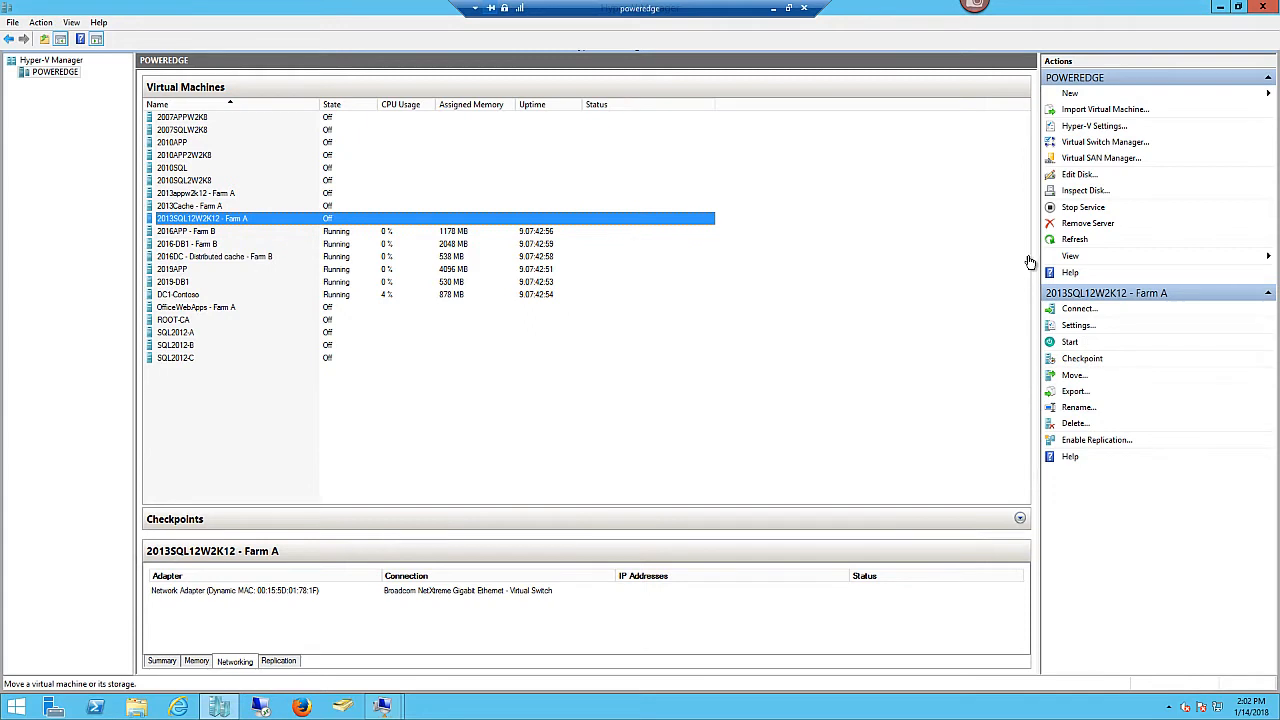
- Start the New Virtual Machine wizard, naming the VM DC2 as Generation 2
{"action": "left_click", "coordinate": [1072, 94]}
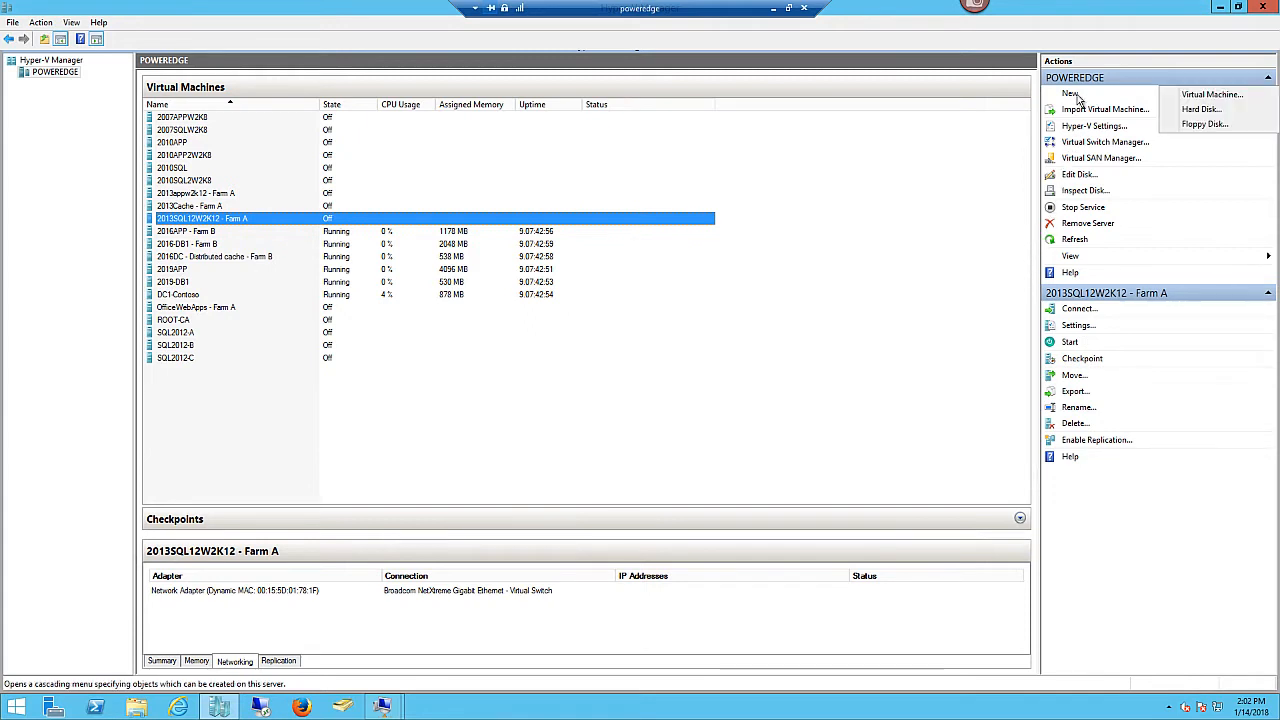
{"action": "left_click", "coordinate": [1210, 92]}
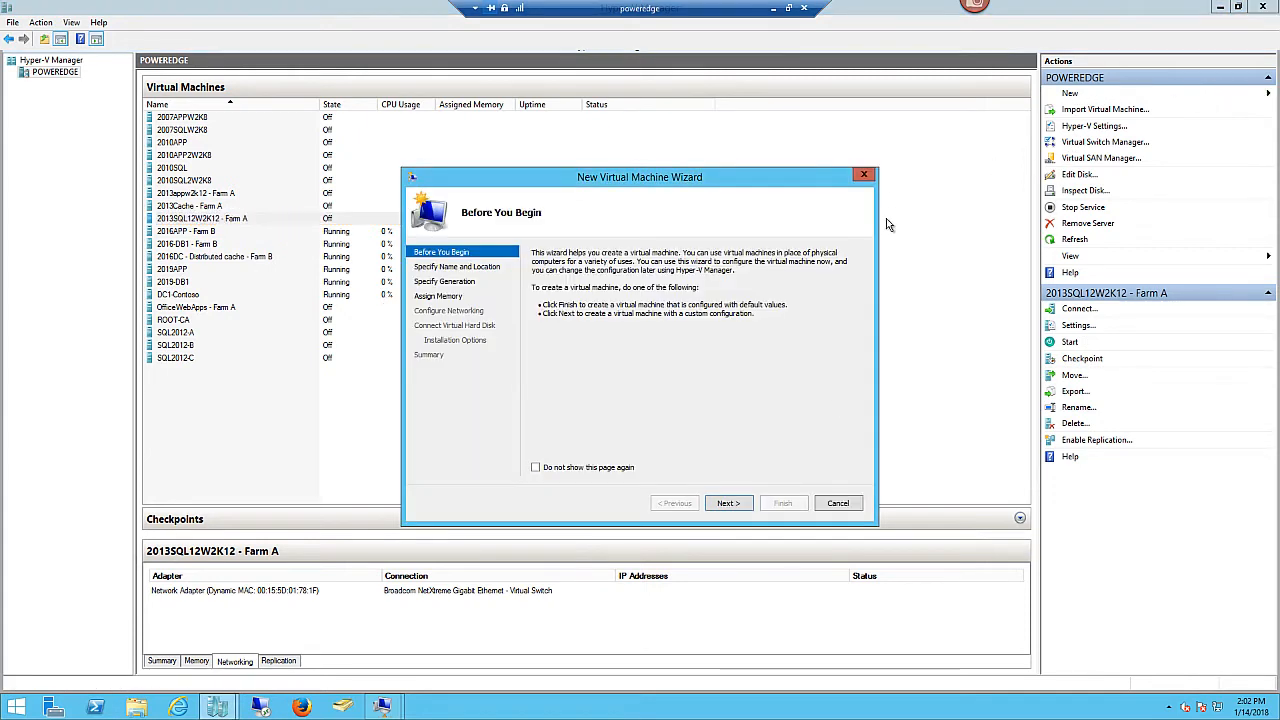
{"action": "left_click", "coordinate": [728, 505]}
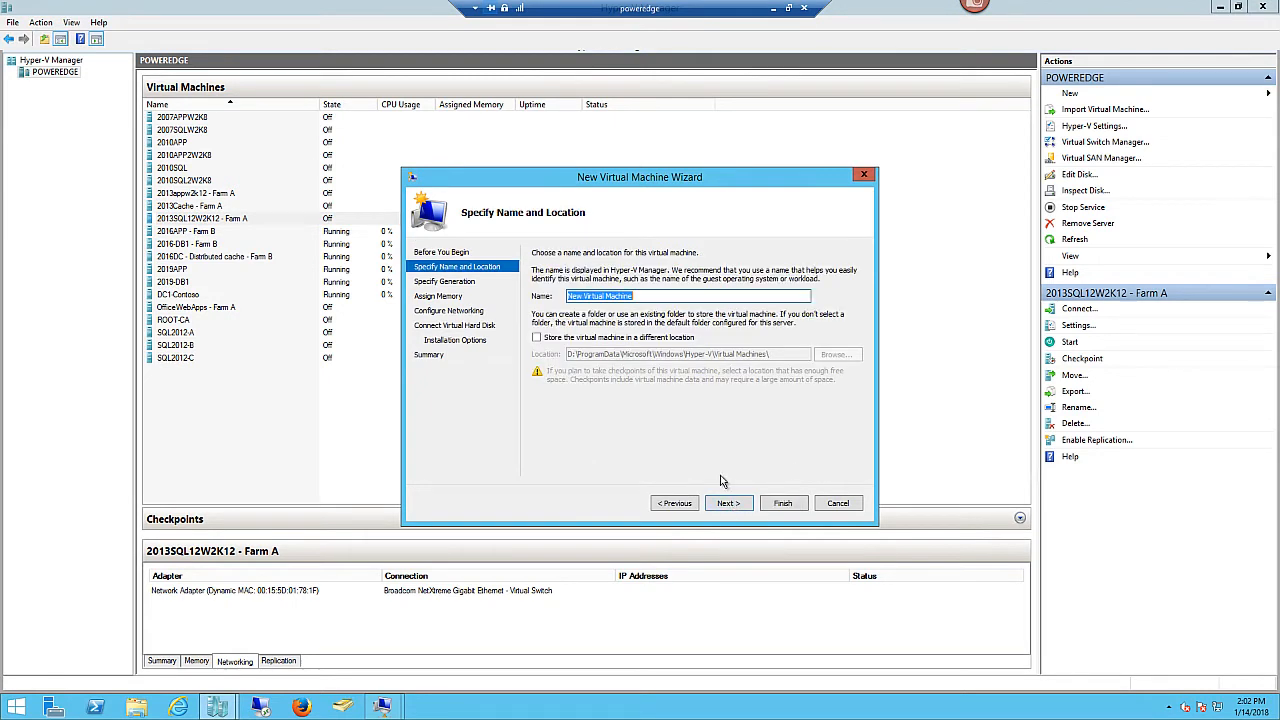
{"action": "type", "text": "DC2"}
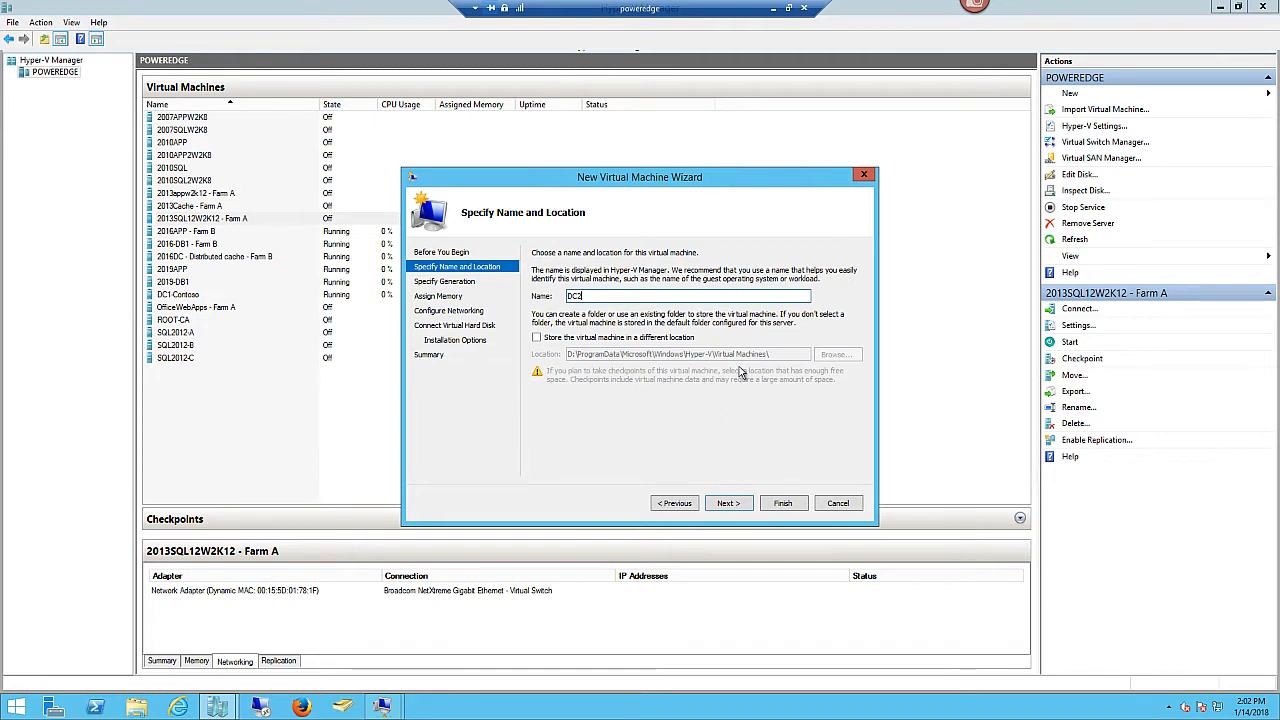
{"action": "left_click", "coordinate": [728, 504]}
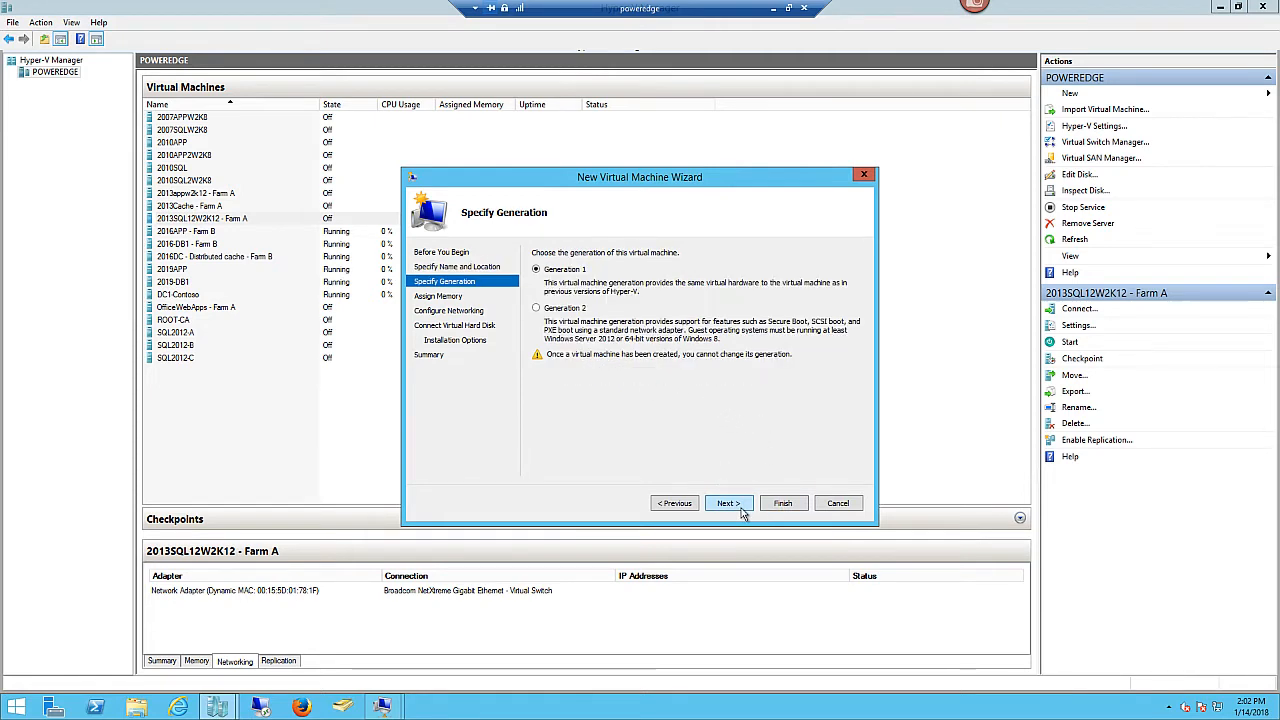
{"action": "left_click", "coordinate": [537, 308]}
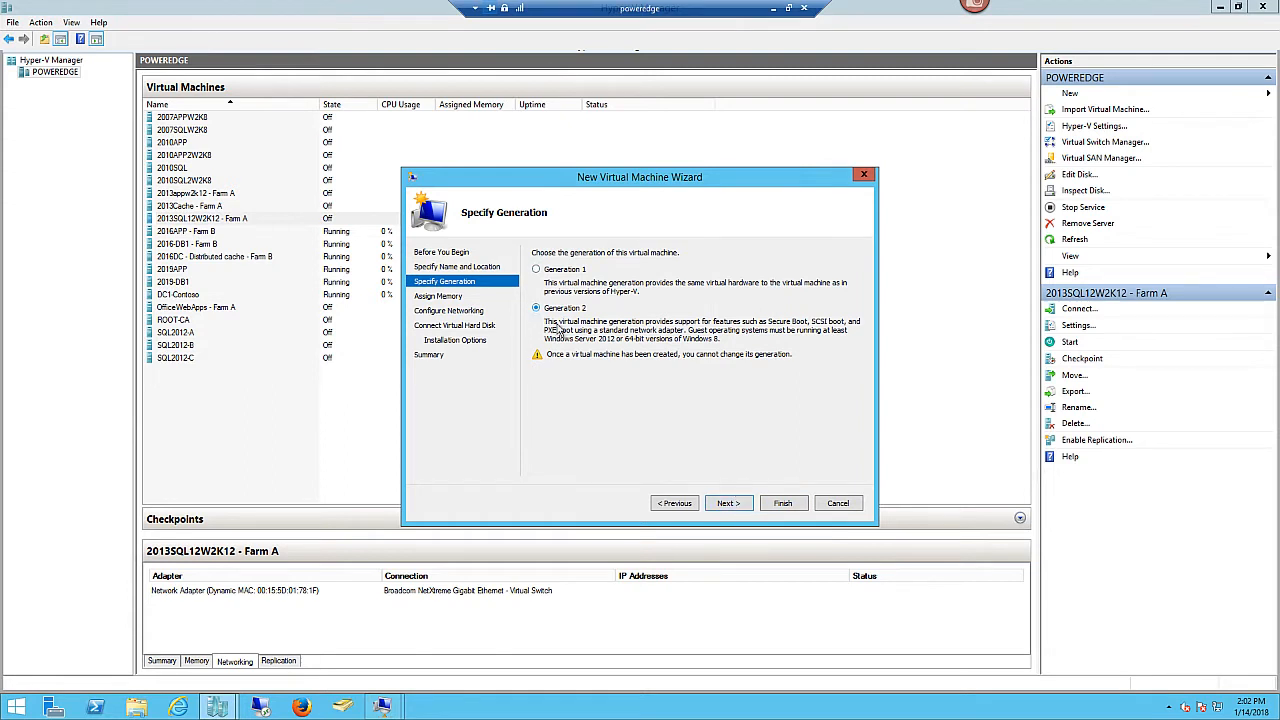
{"action": "left_click", "coordinate": [727, 503]}
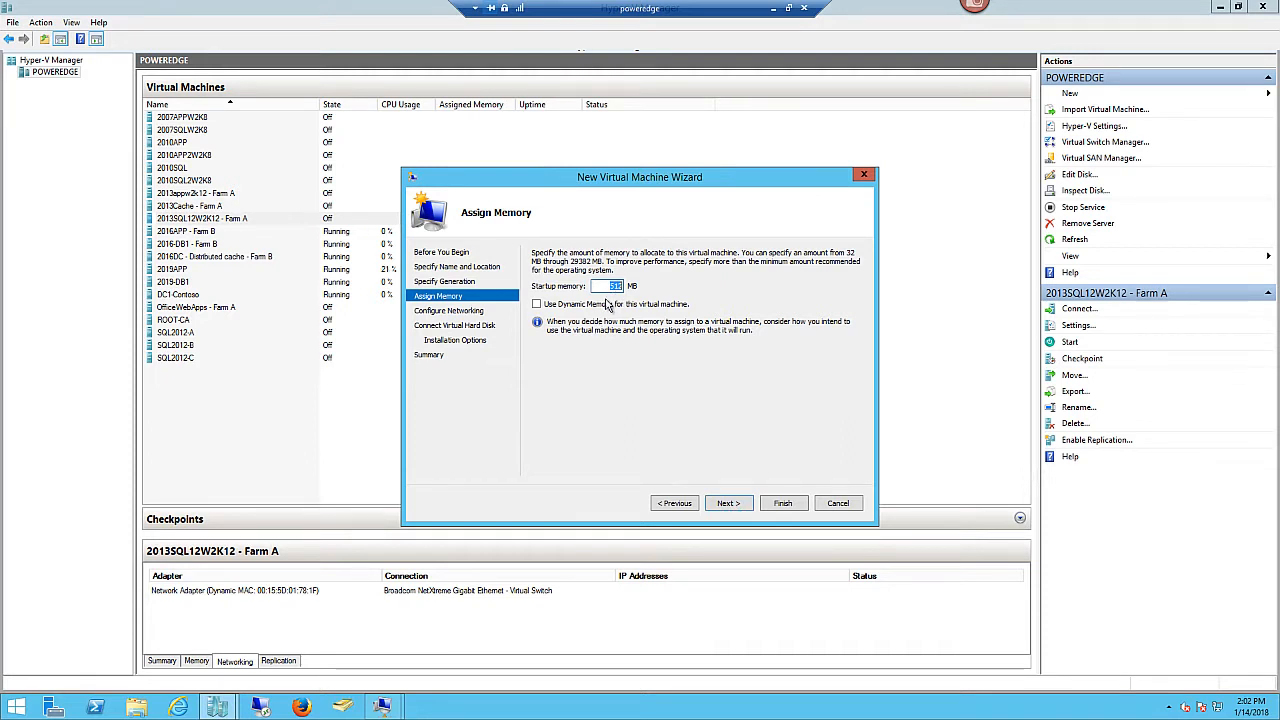
- Keep 512 MB memory, connect to the Broadcom virtual switch, and accept the new 127 GB disk
{"action": "left_click", "coordinate": [729, 505]}
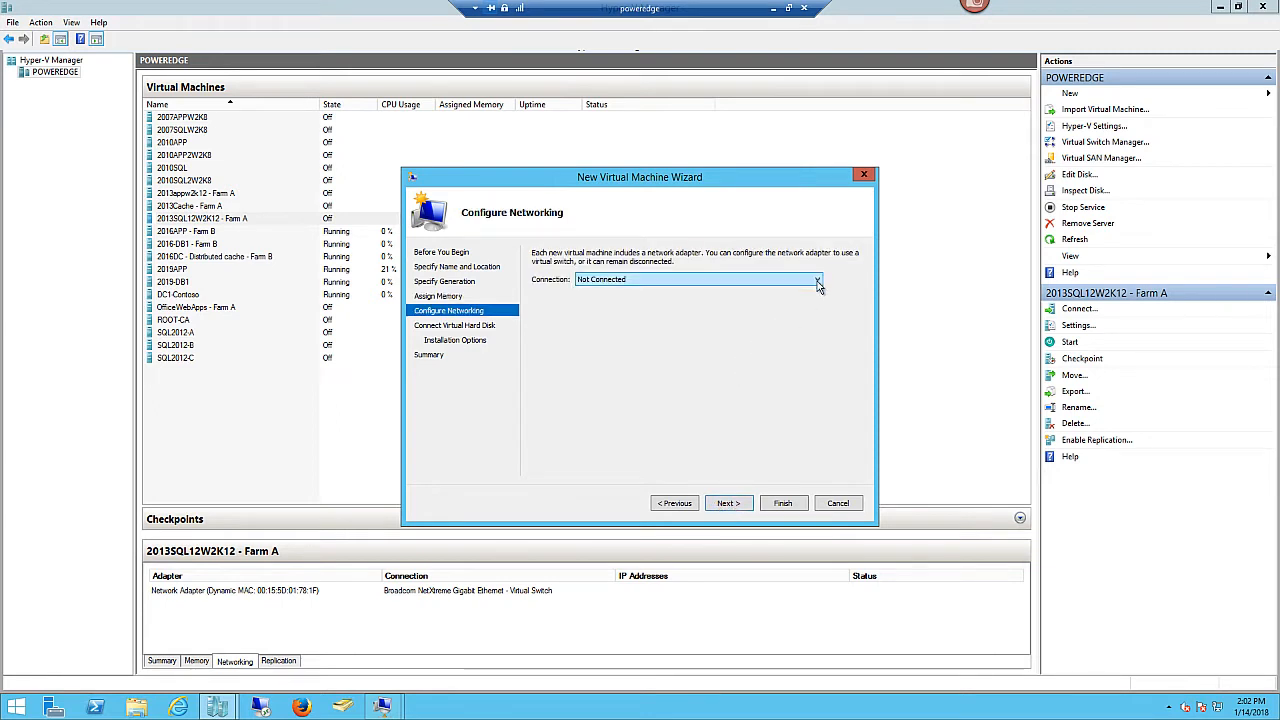
{"action": "left_click", "coordinate": [817, 284]}
{"action": "left_click", "coordinate": [740, 303]}
{"action": "left_click", "coordinate": [727, 503]}
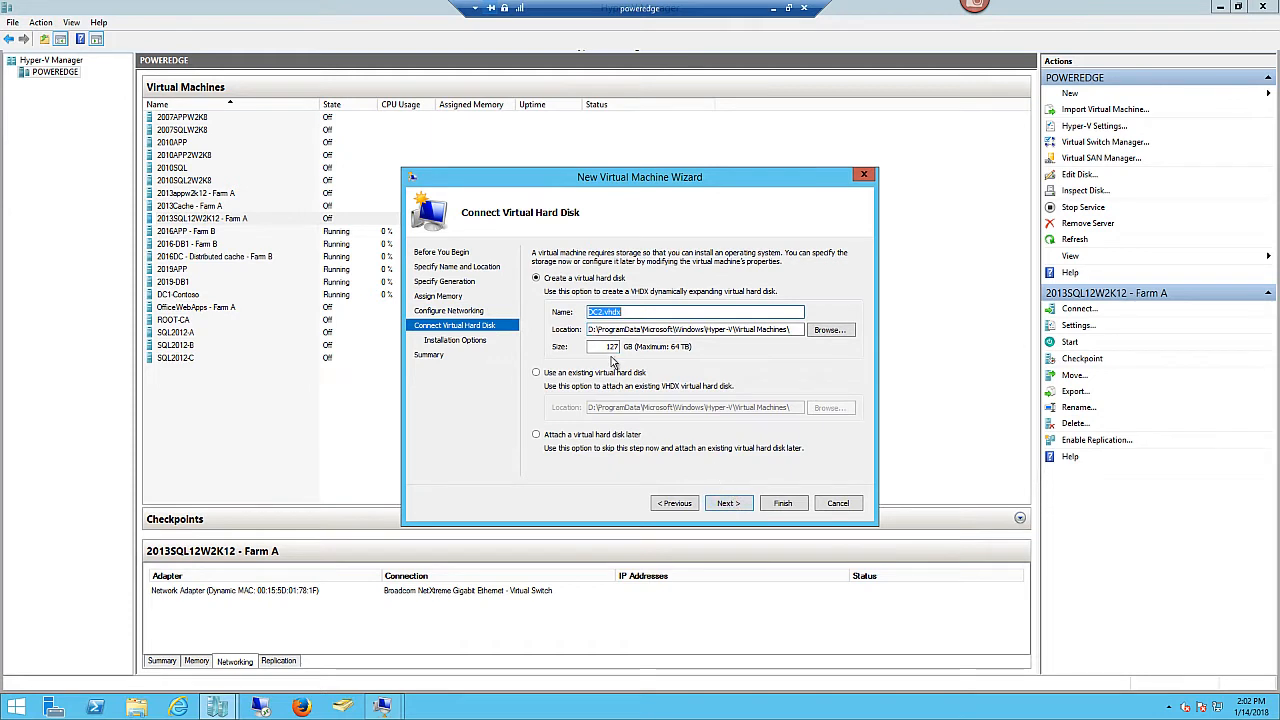
{"action": "left_click", "coordinate": [737, 503]}
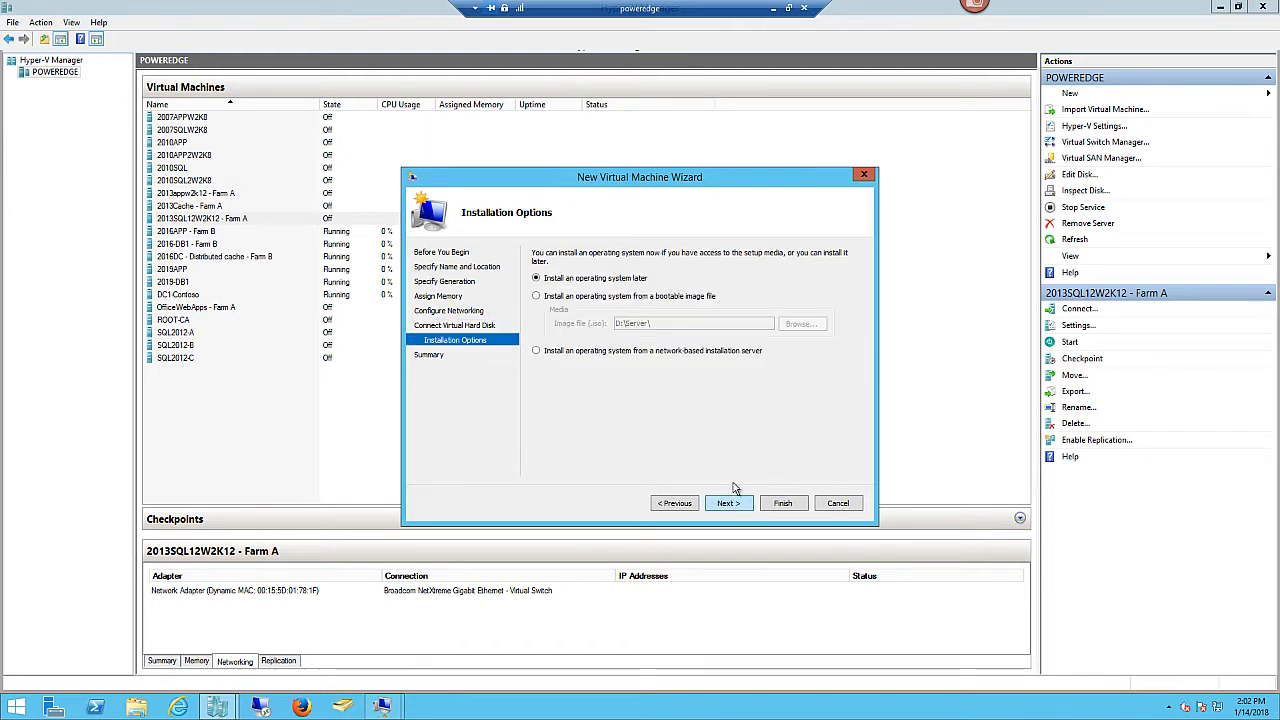
- Install the OS from the Windows Server 2012 R2 ISO and finish creating DC2
{"action": "left_click", "coordinate": [538, 297]}
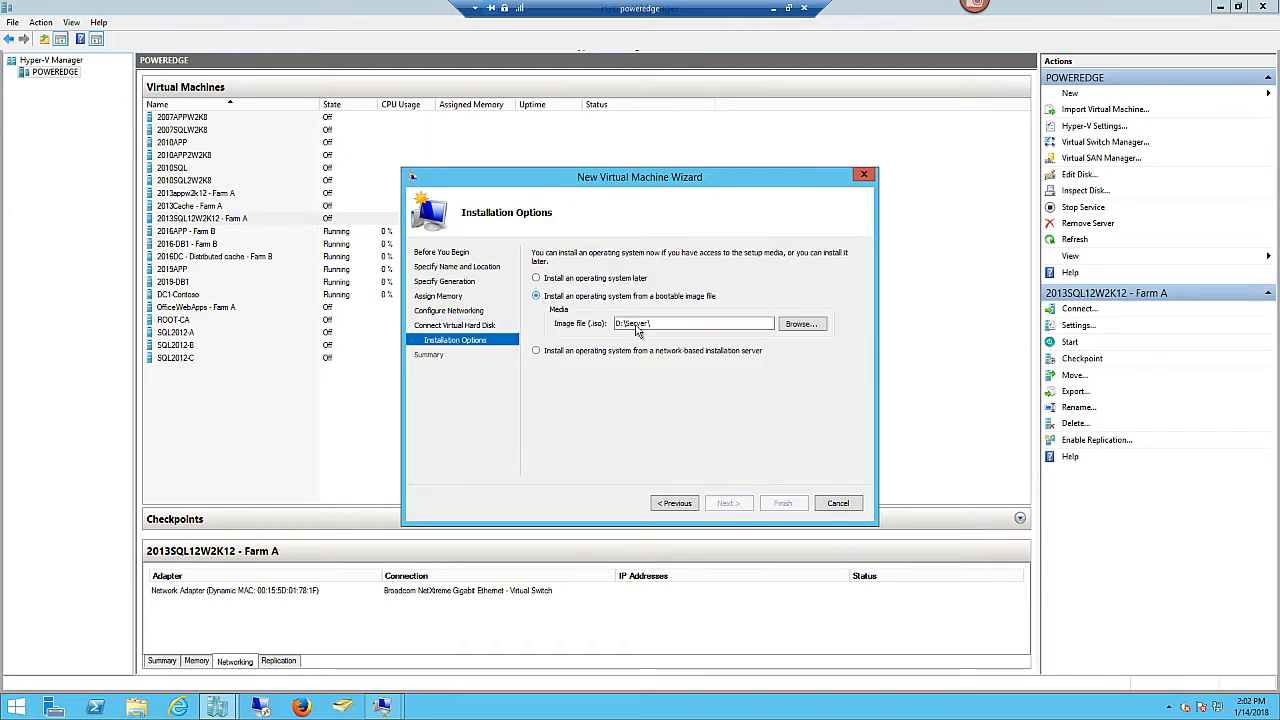
{"action": "left_click", "coordinate": [800, 324]}
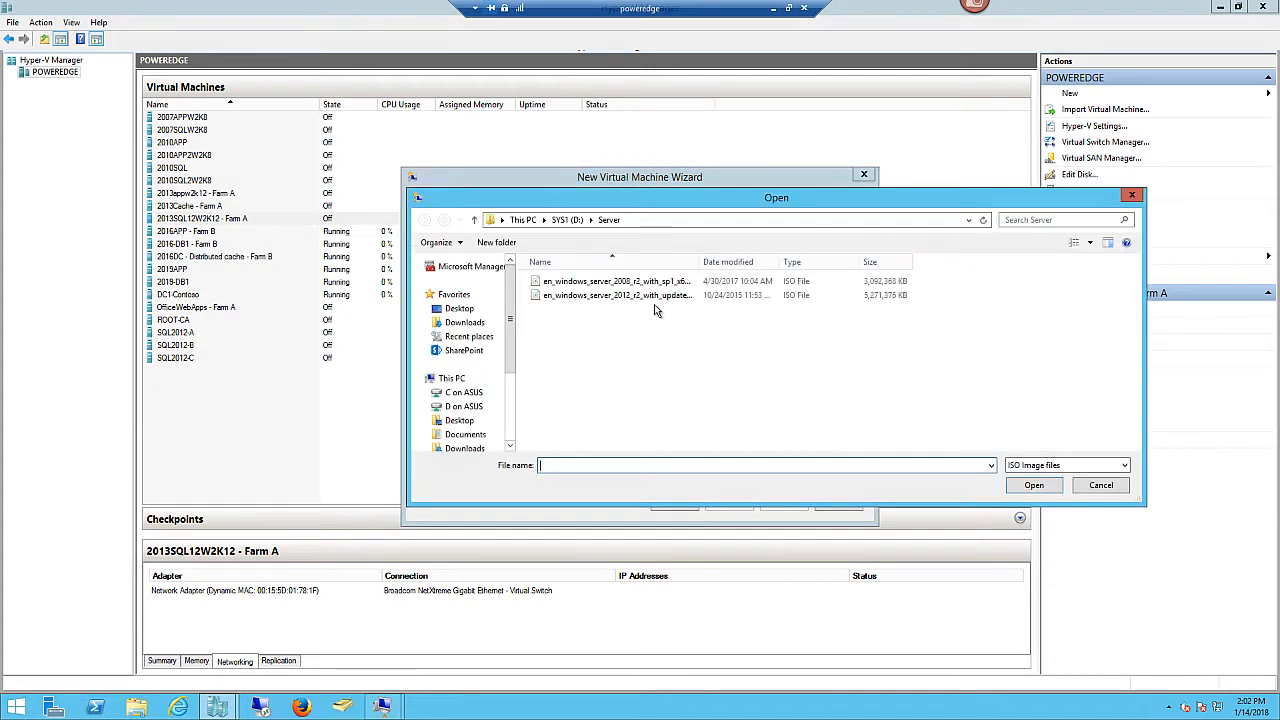
{"action": "left_click_drag", "start_coordinate": [716, 265], "coordinate": [788, 264]}
{"action": "left_click", "coordinate": [702, 296]}
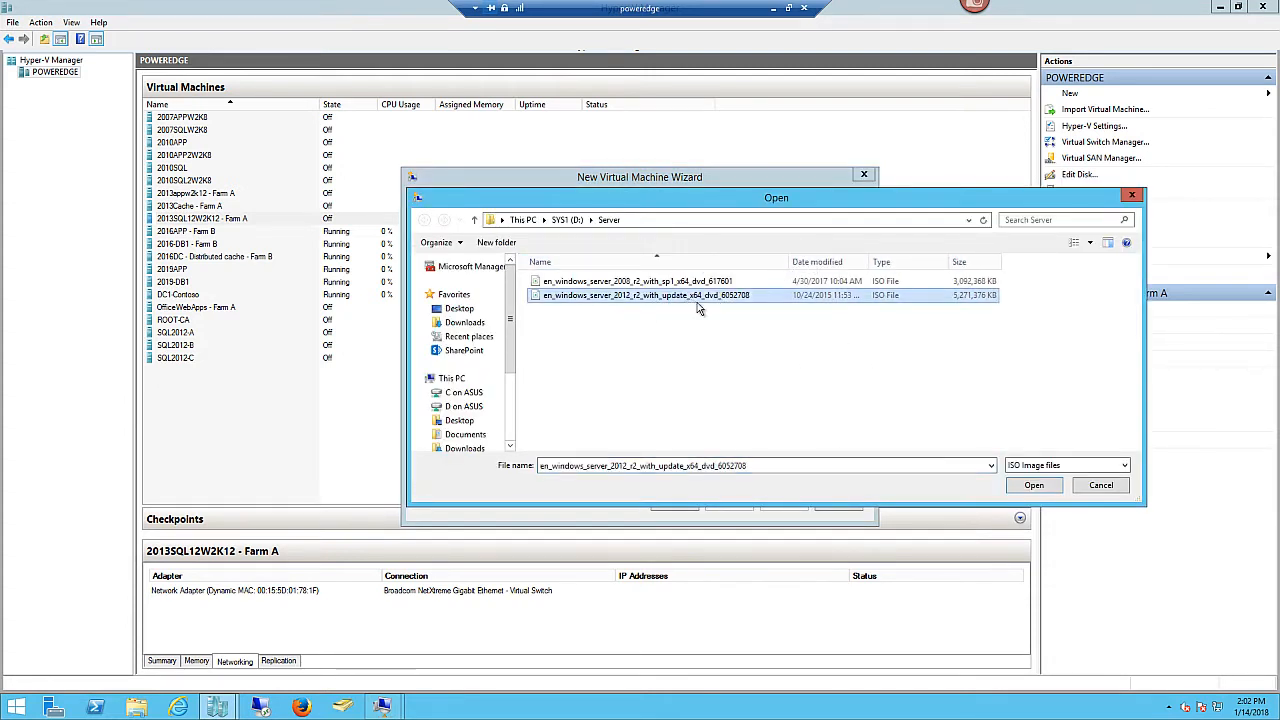
{"action": "left_click", "coordinate": [1033, 488]}
{"action": "left_click", "coordinate": [731, 505]}
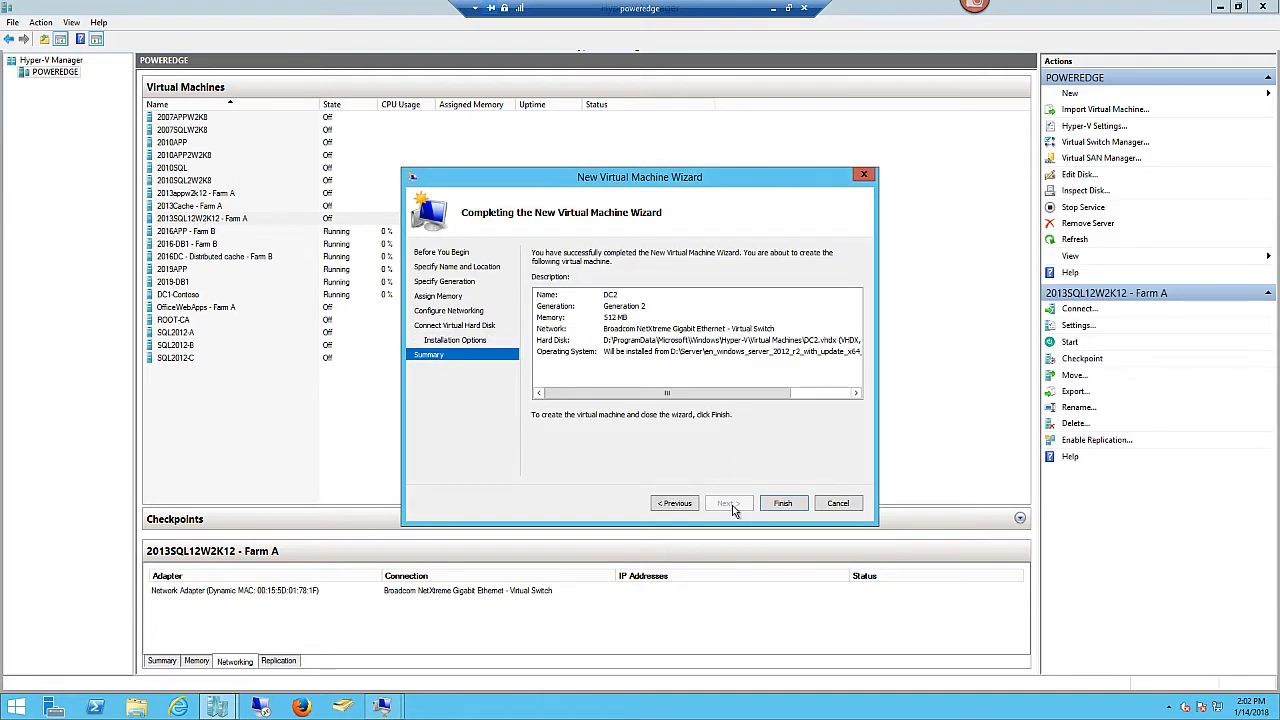
{"action": "left_click", "coordinate": [785, 503]}
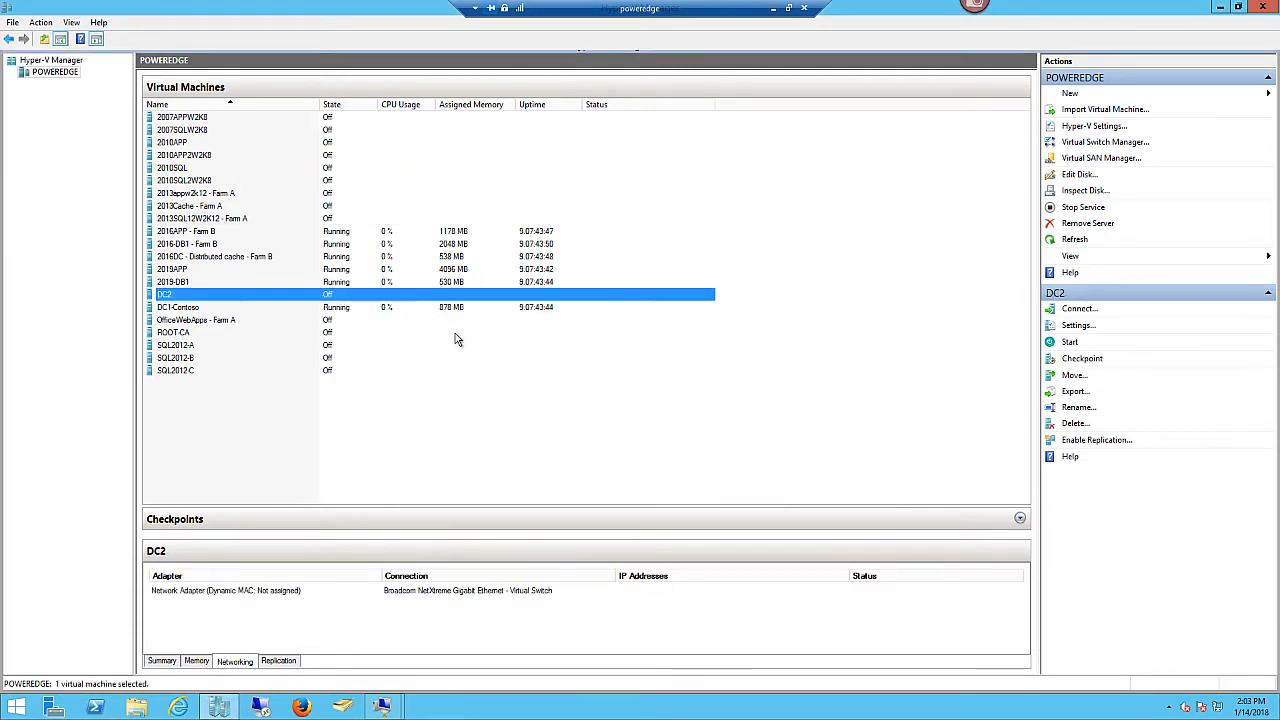
- Open and cancel the settings of 2013appw2k12 - Farm A and 2016APP - Farm B unchanged
{"action": "right_click", "coordinate": [222, 195]}
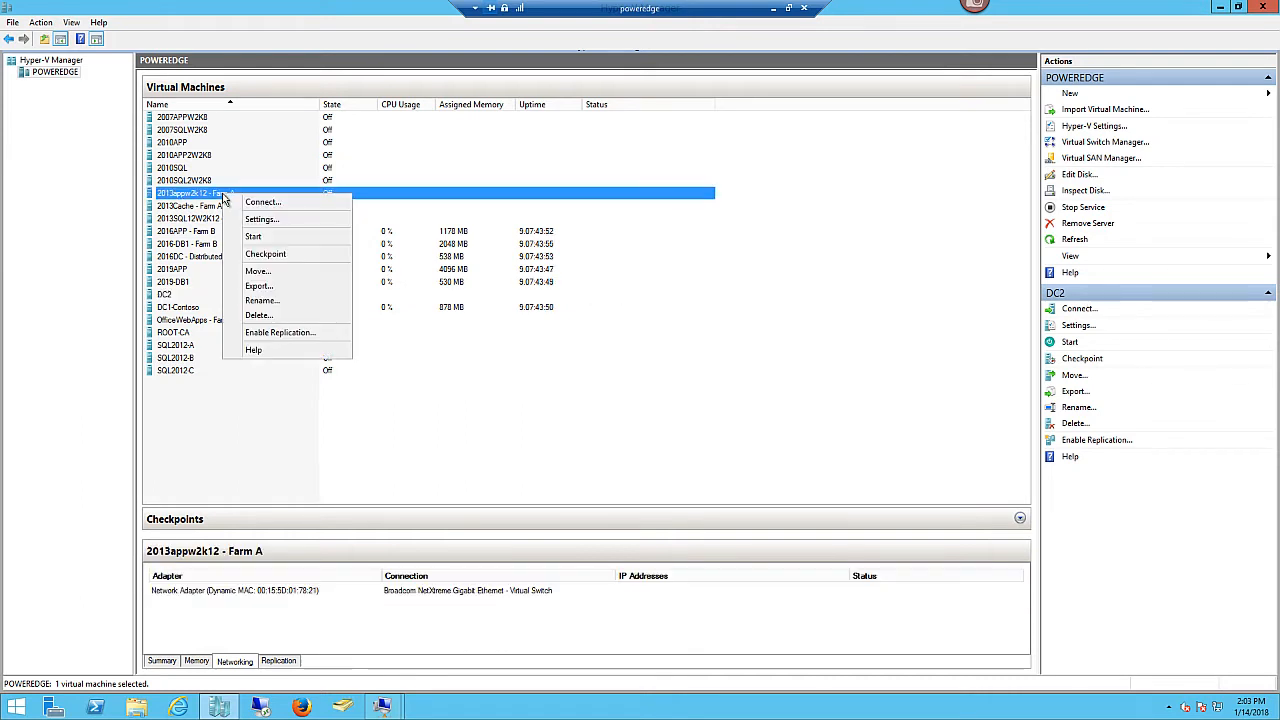
{"action": "left_click", "coordinate": [262, 219]}
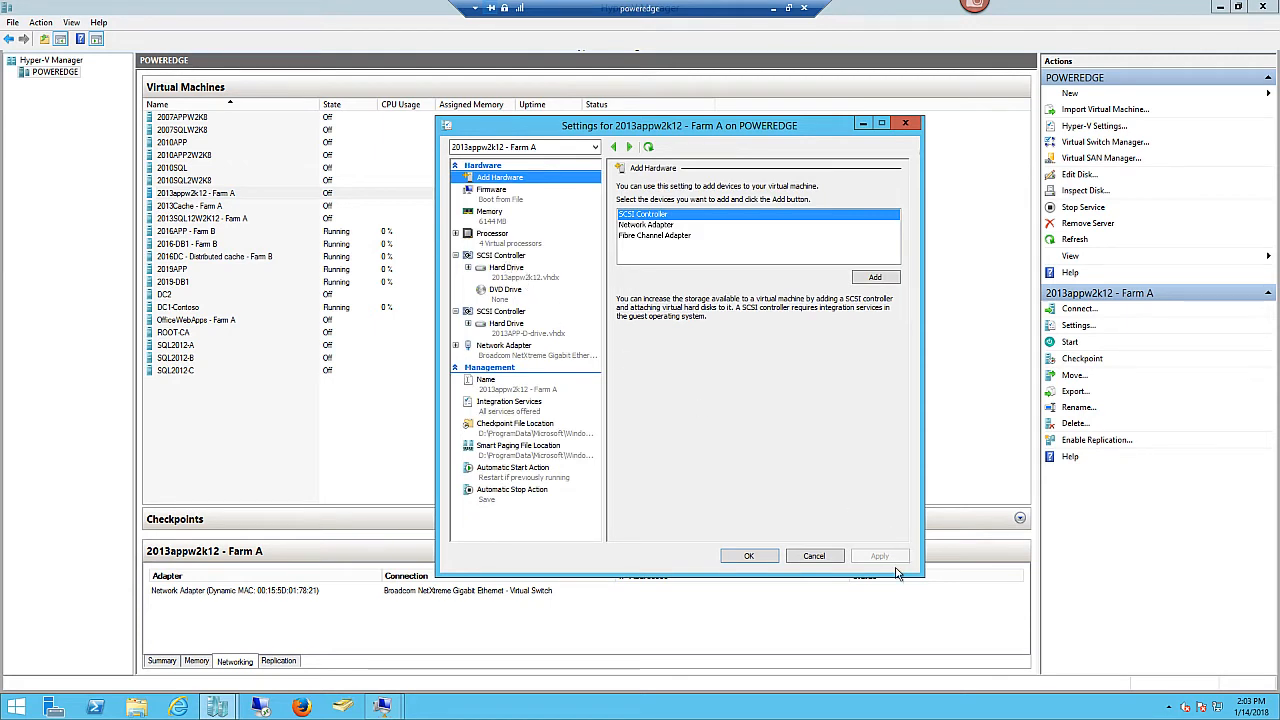
{"action": "left_click", "coordinate": [811, 555]}
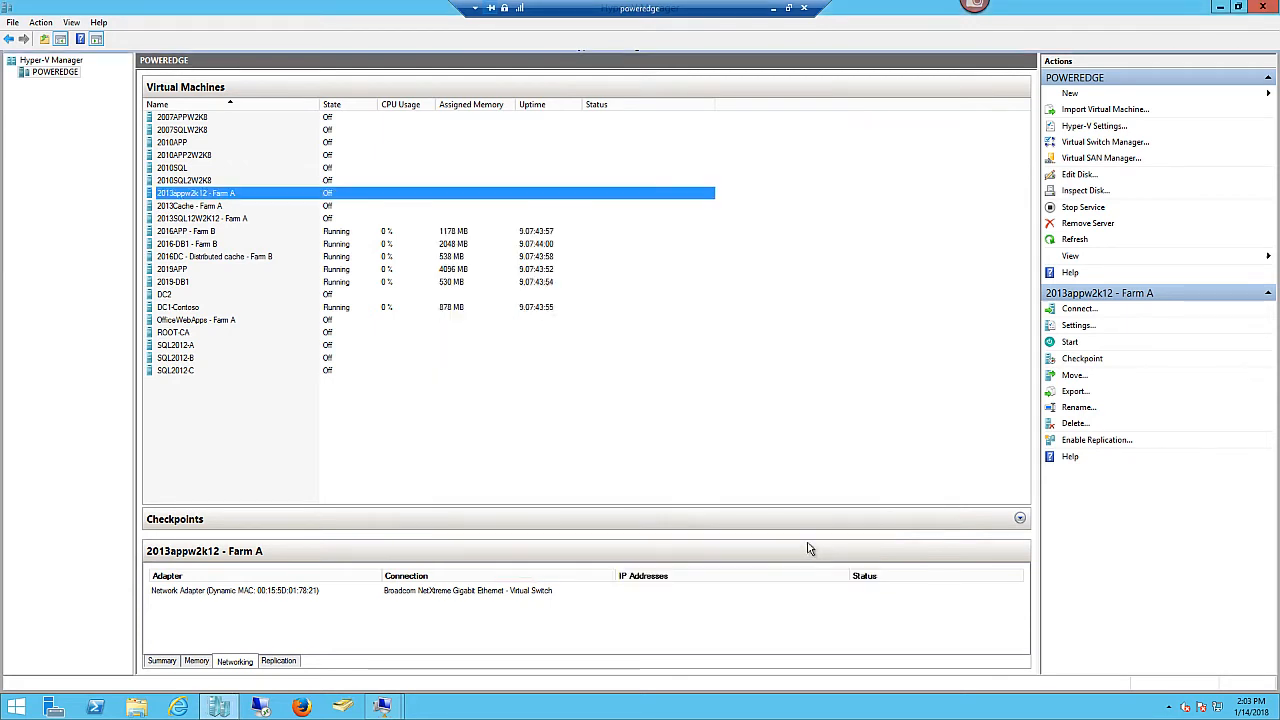
{"action": "right_click", "coordinate": [226, 237]}
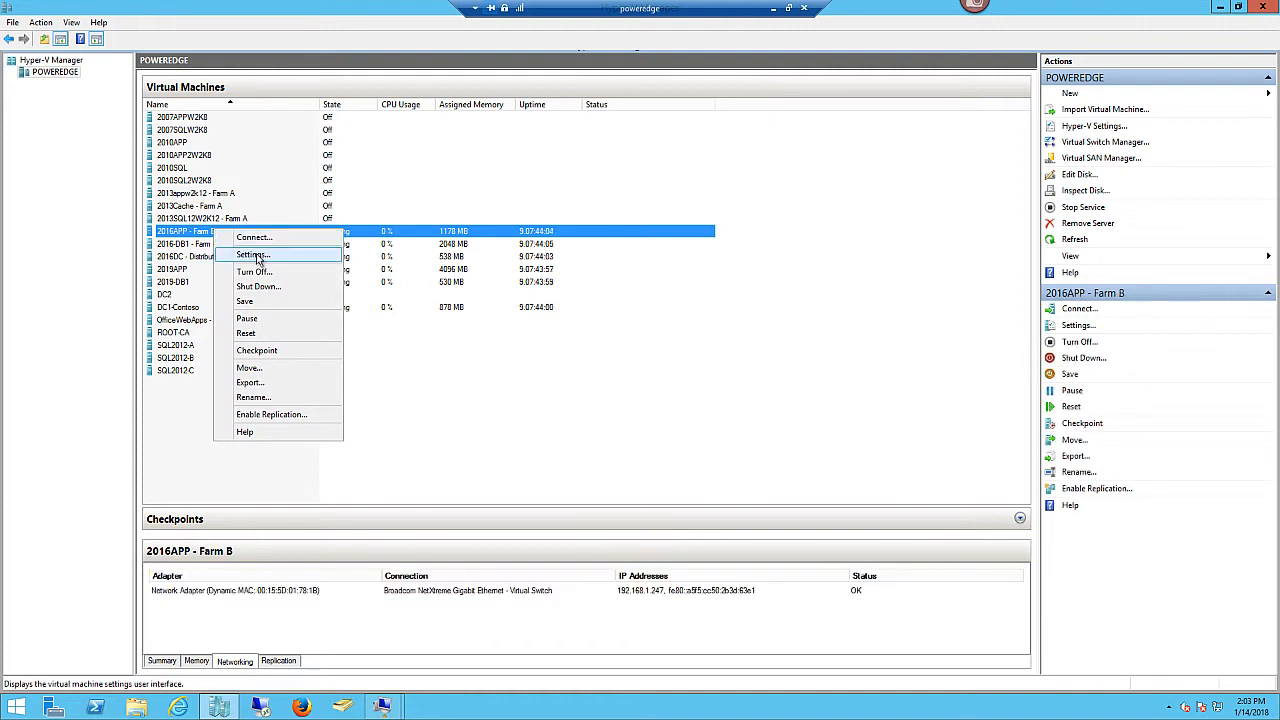
{"action": "left_click", "coordinate": [253, 256]}
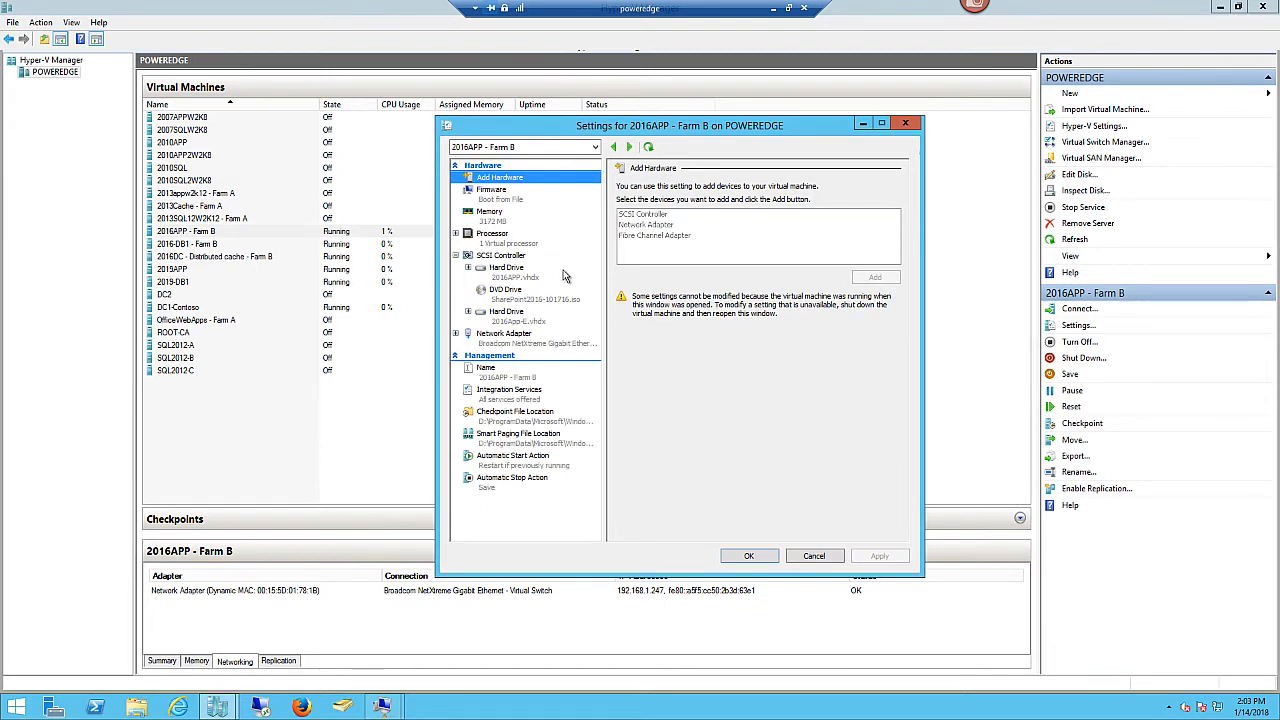
{"action": "left_click", "coordinate": [810, 556]}
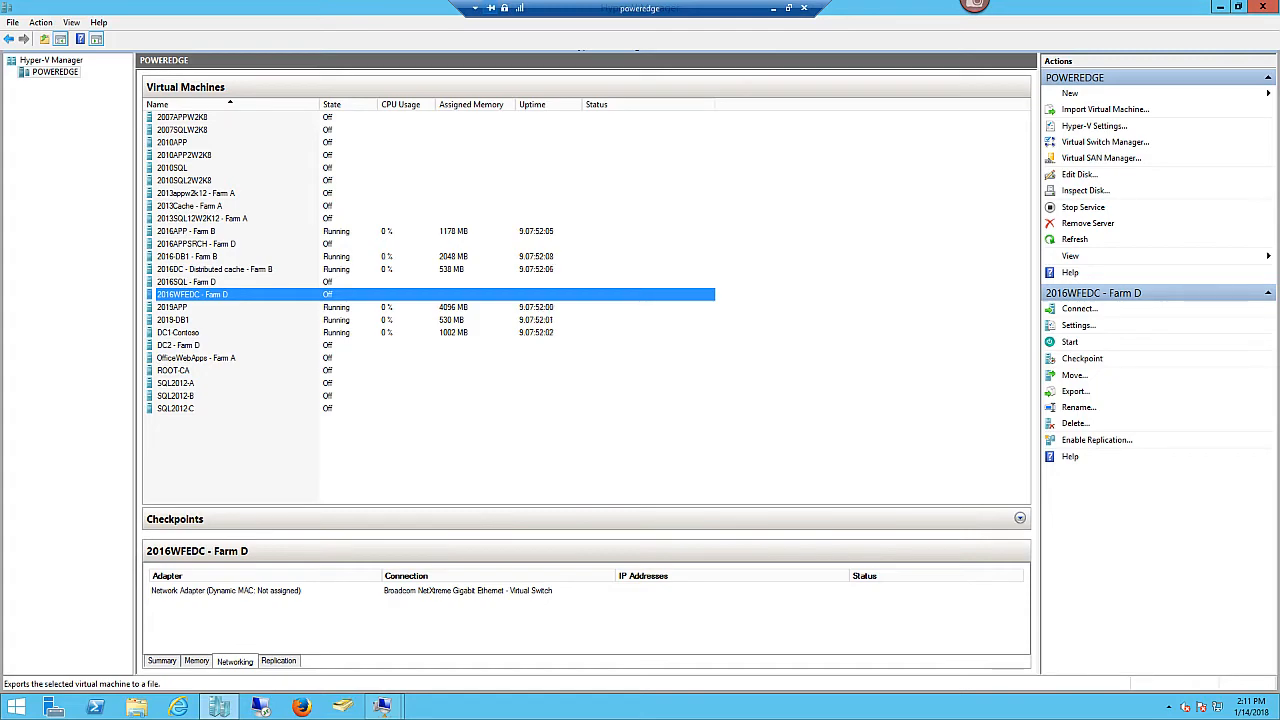
{"action": "left_click_drag", "start_coordinate": [2, 98], "coordinate": [733, 46]}
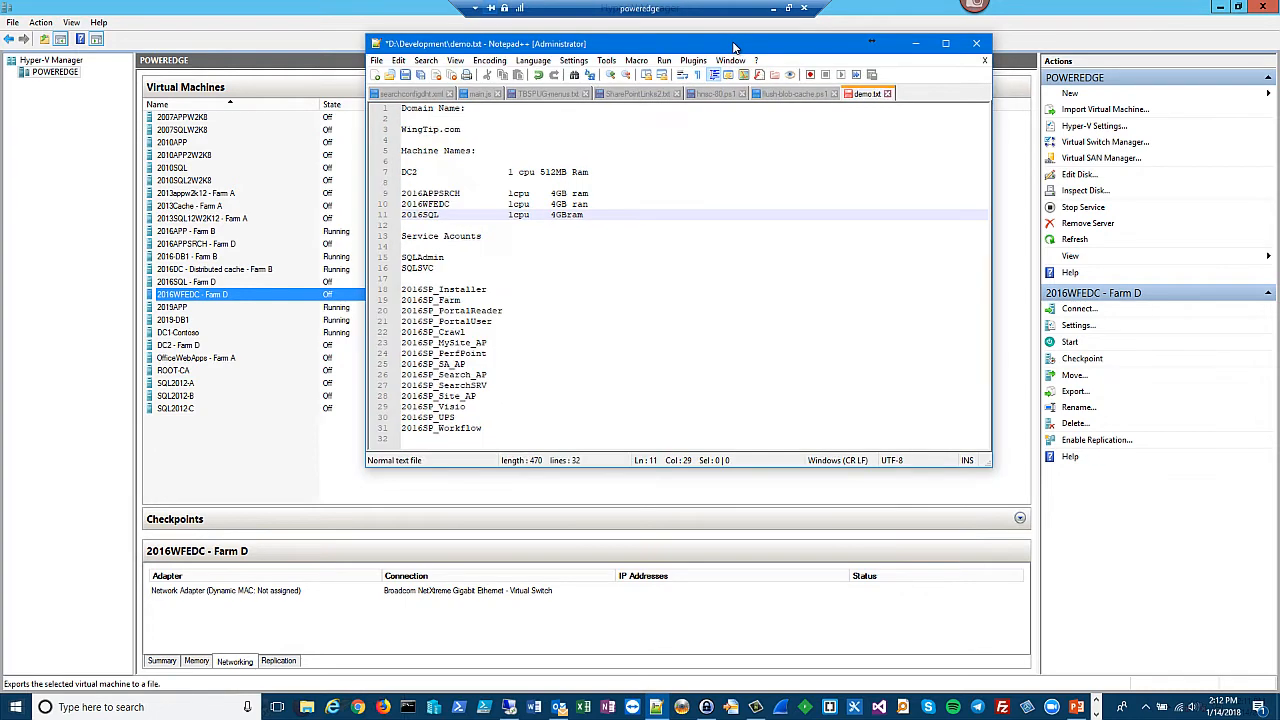
{"action": "left_click", "coordinate": [406, 174]}
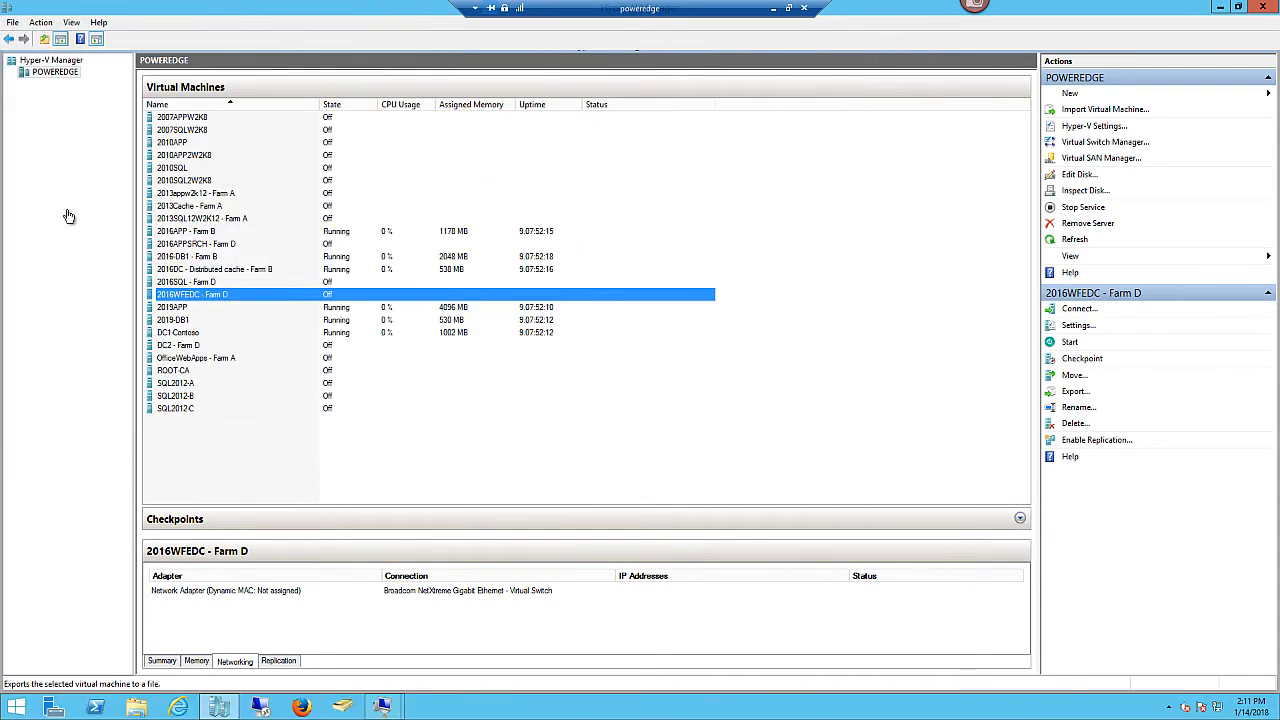
{"action": "left_click", "coordinate": [232, 348]}
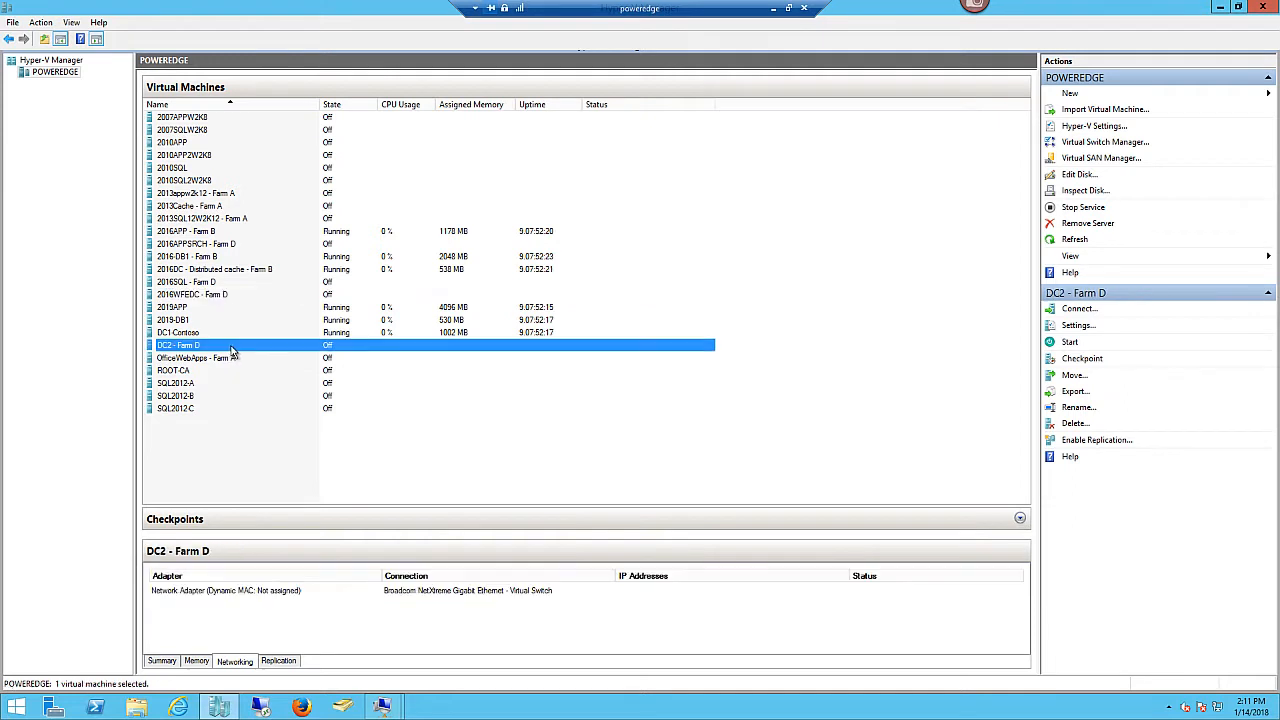
- Start DC2 - Farm D and open its console connection
{"action": "left_click", "coordinate": [1068, 343]}
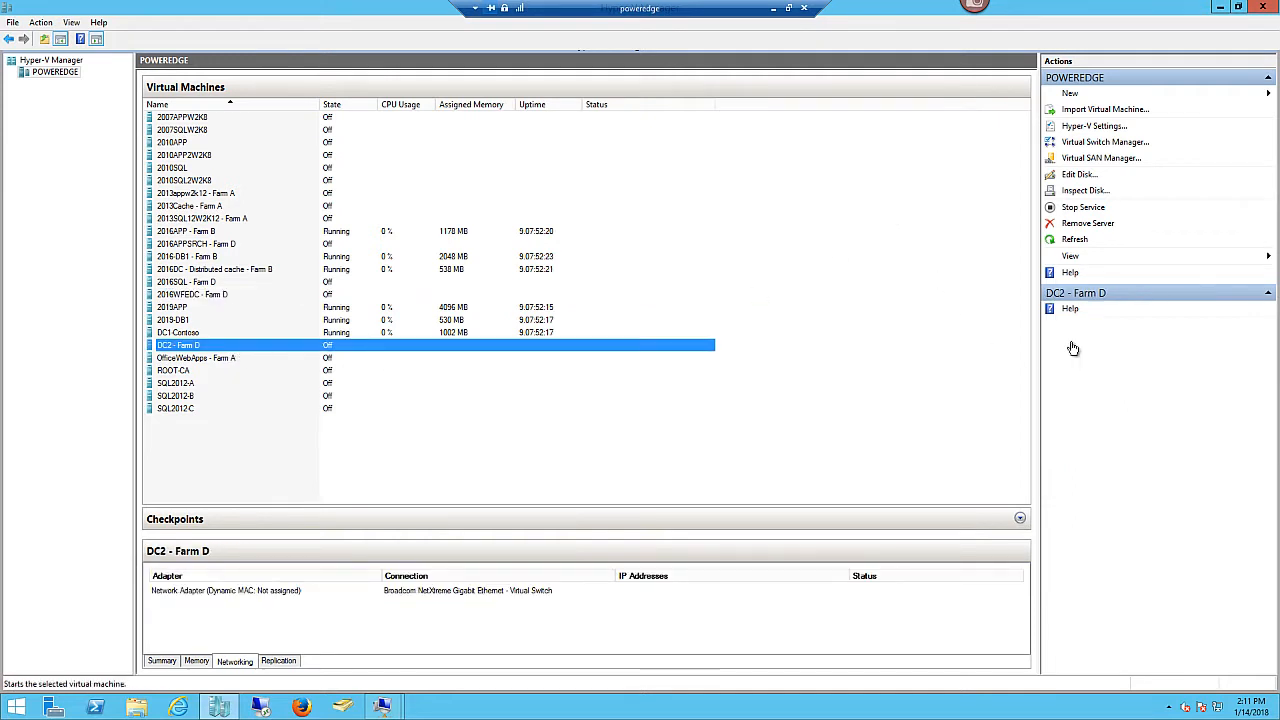
{"action": "right_click", "coordinate": [309, 348]}
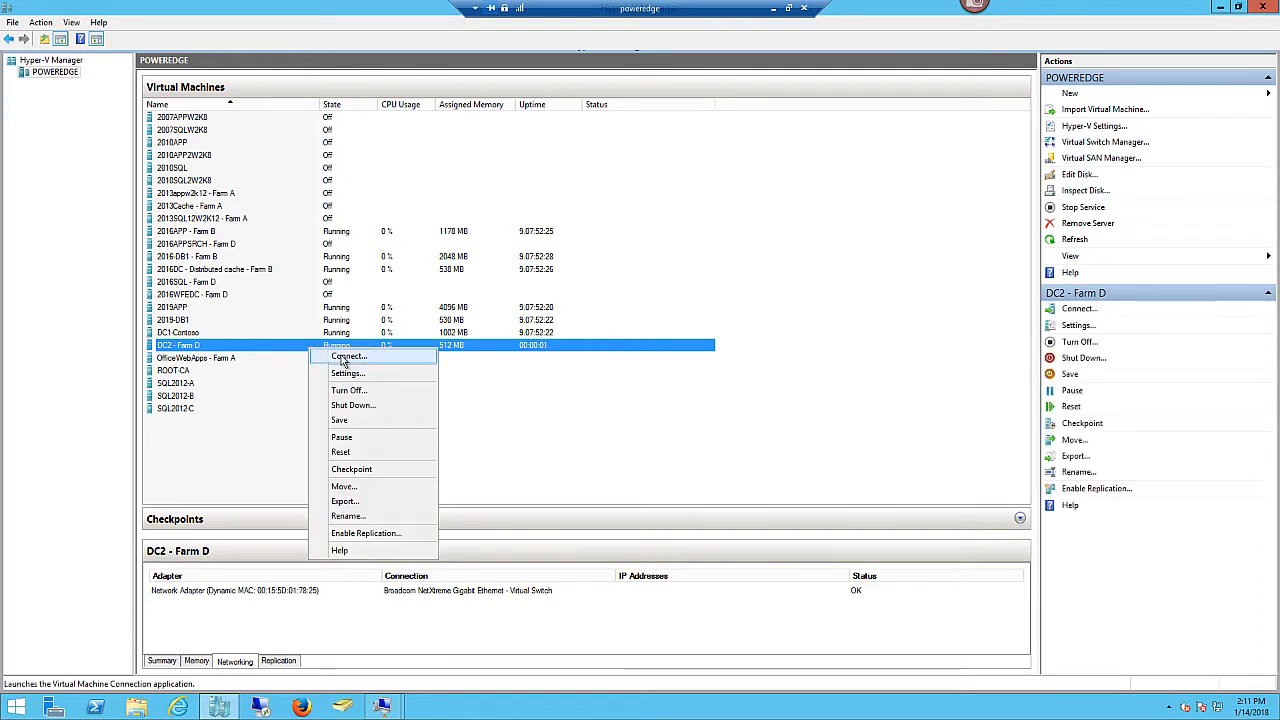
{"action": "left_click", "coordinate": [348, 358]}
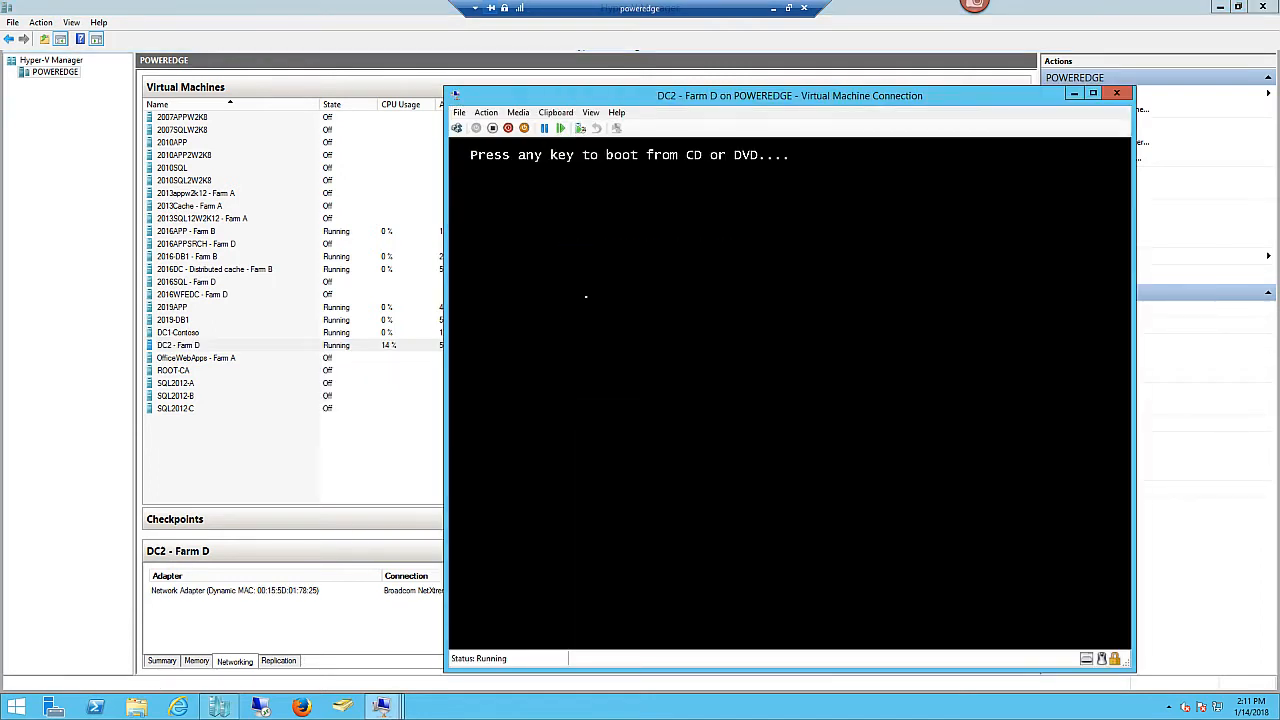
{"action": "left_click_drag", "start_coordinate": [638, 98], "coordinate": [498, 55]}
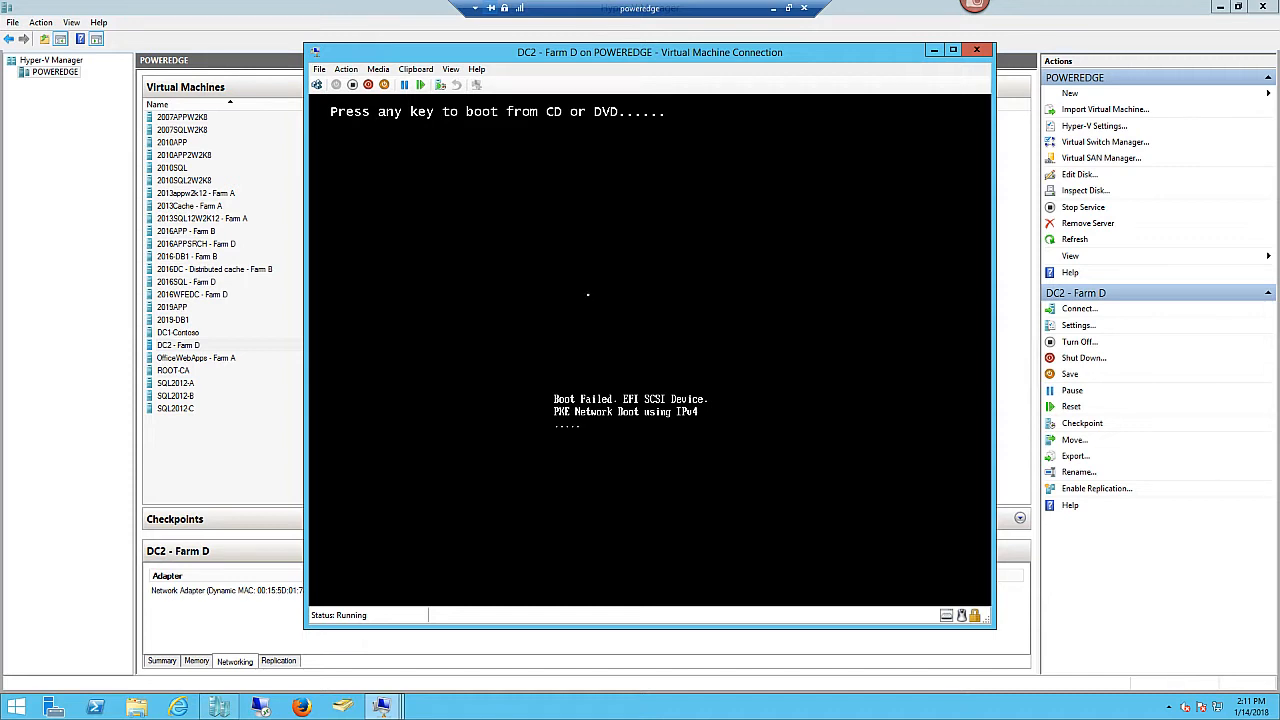
- After Shut Down fails, turn off DC2 and close its console window
{"action": "left_click", "coordinate": [369, 85]}
{"action": "left_click", "coordinate": [667, 354]}
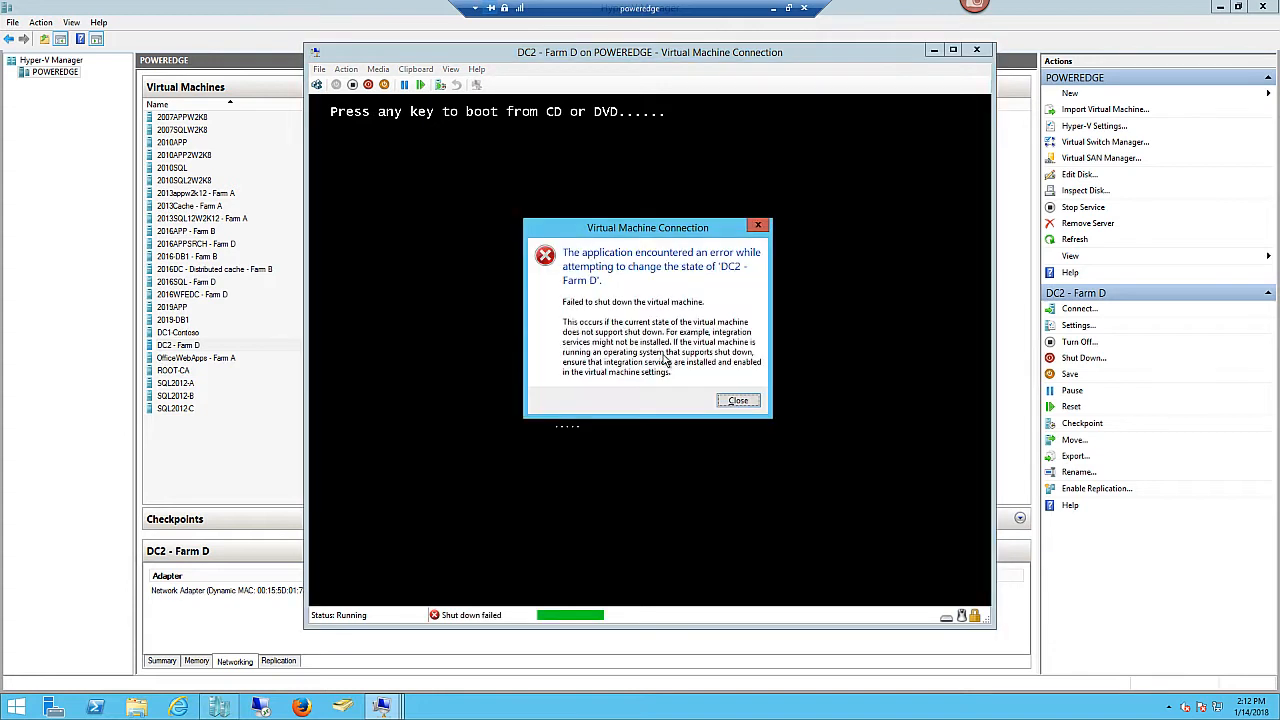
{"action": "left_click", "coordinate": [736, 400]}
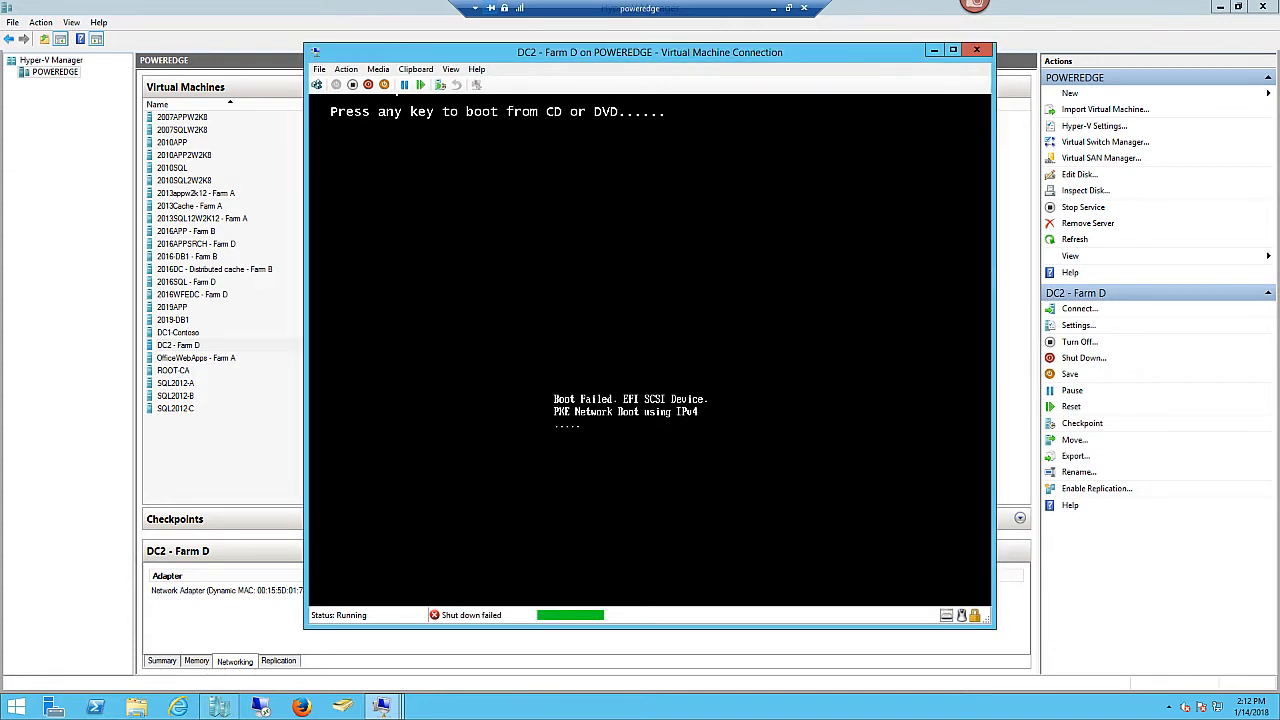
{"action": "left_click", "coordinate": [352, 85]}
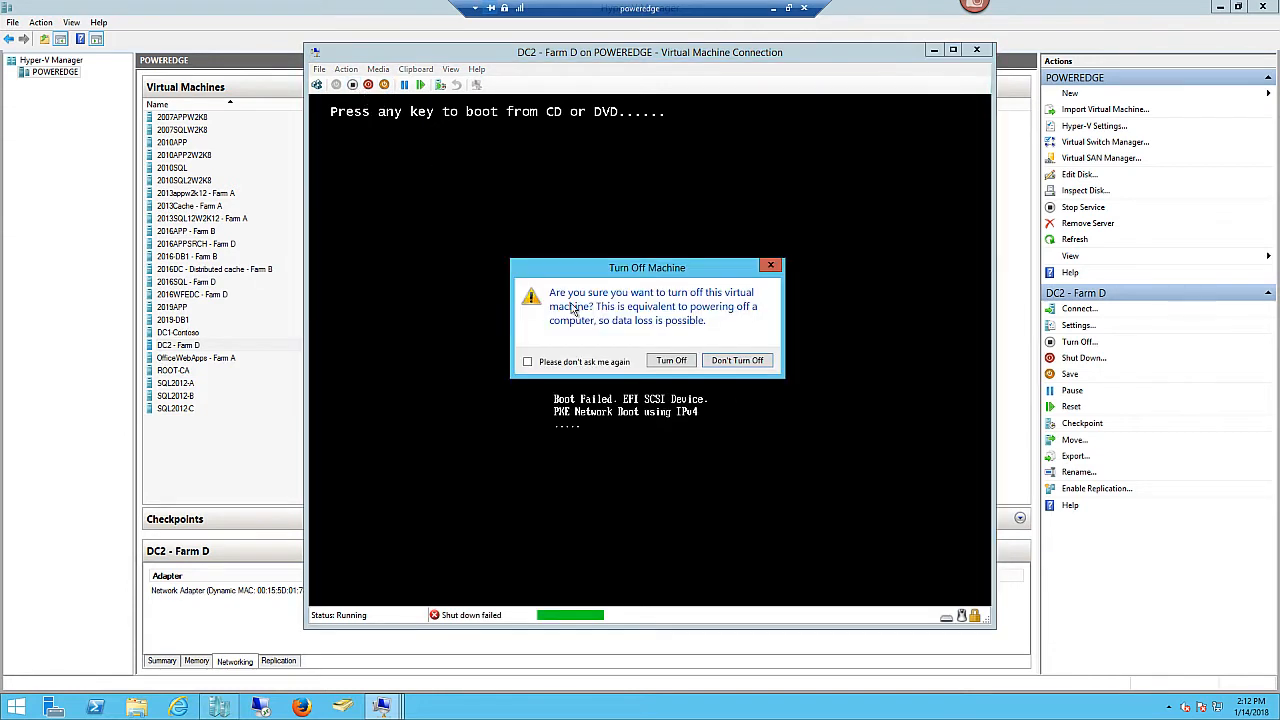
{"action": "left_click", "coordinate": [672, 360]}
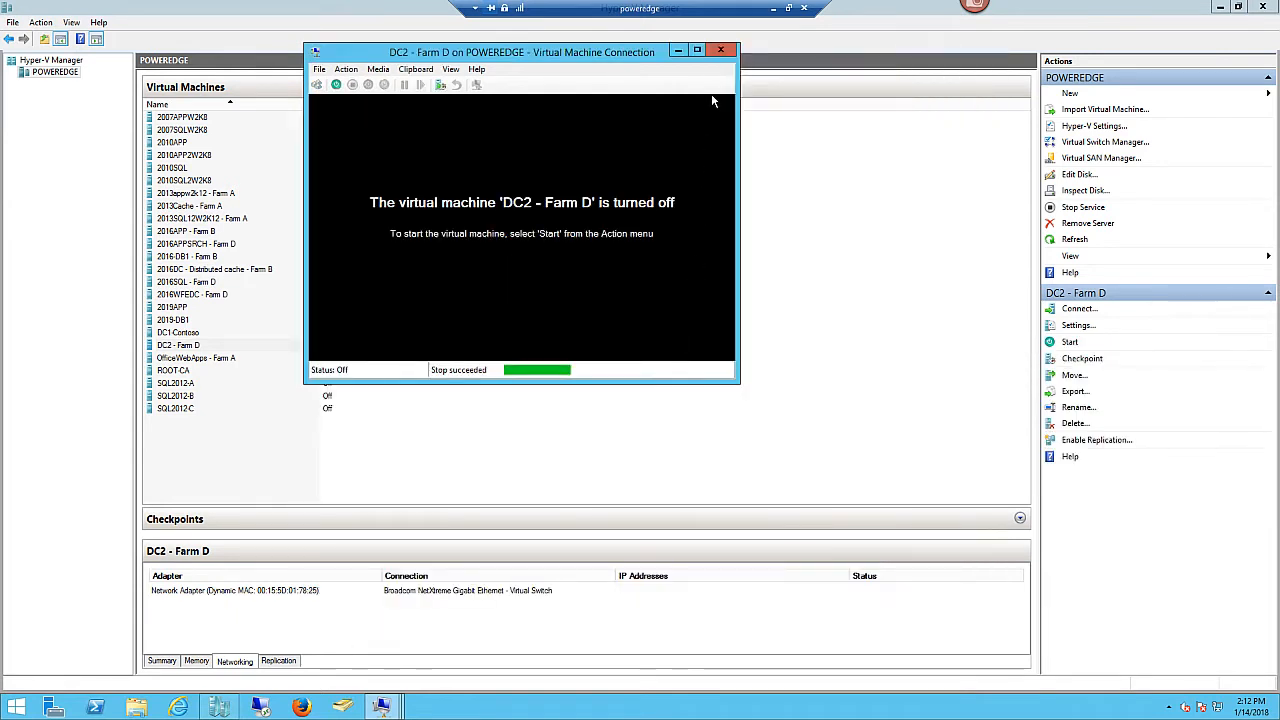
{"action": "left_click", "coordinate": [722, 51]}
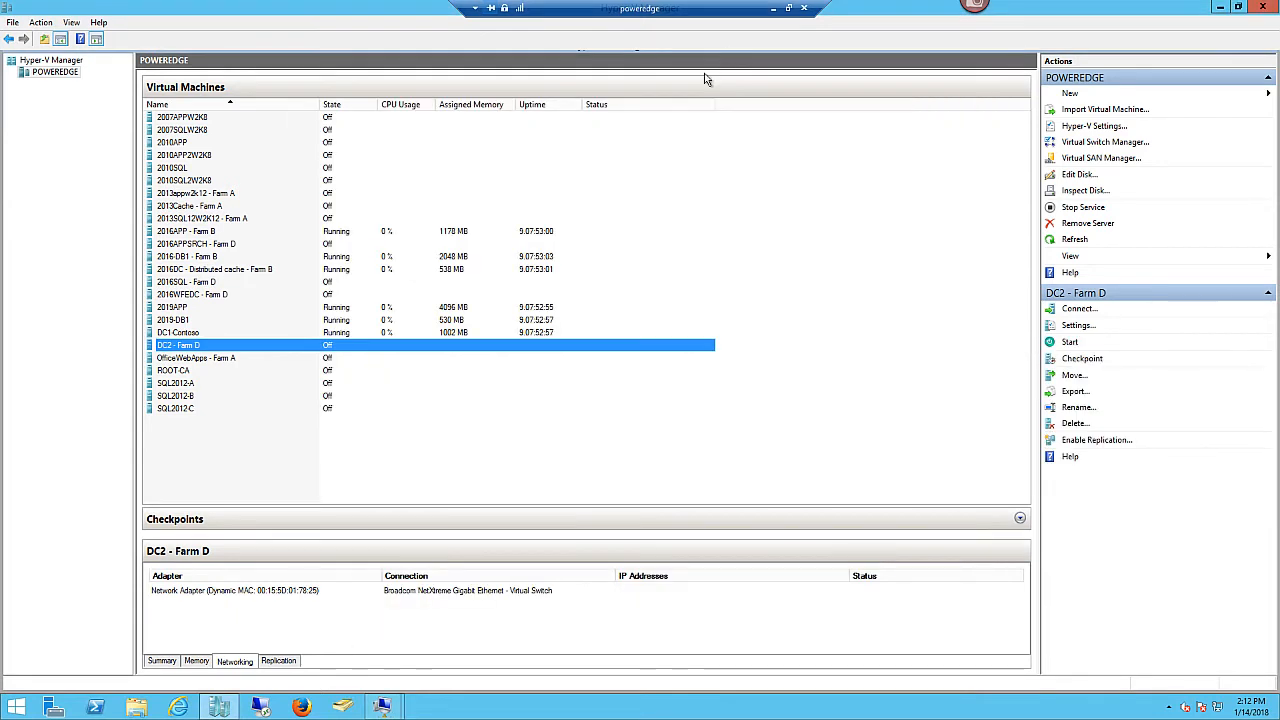
- Enable Guest services in DC2 - Farm D's integration services and save
{"action": "right_click", "coordinate": [250, 350]}
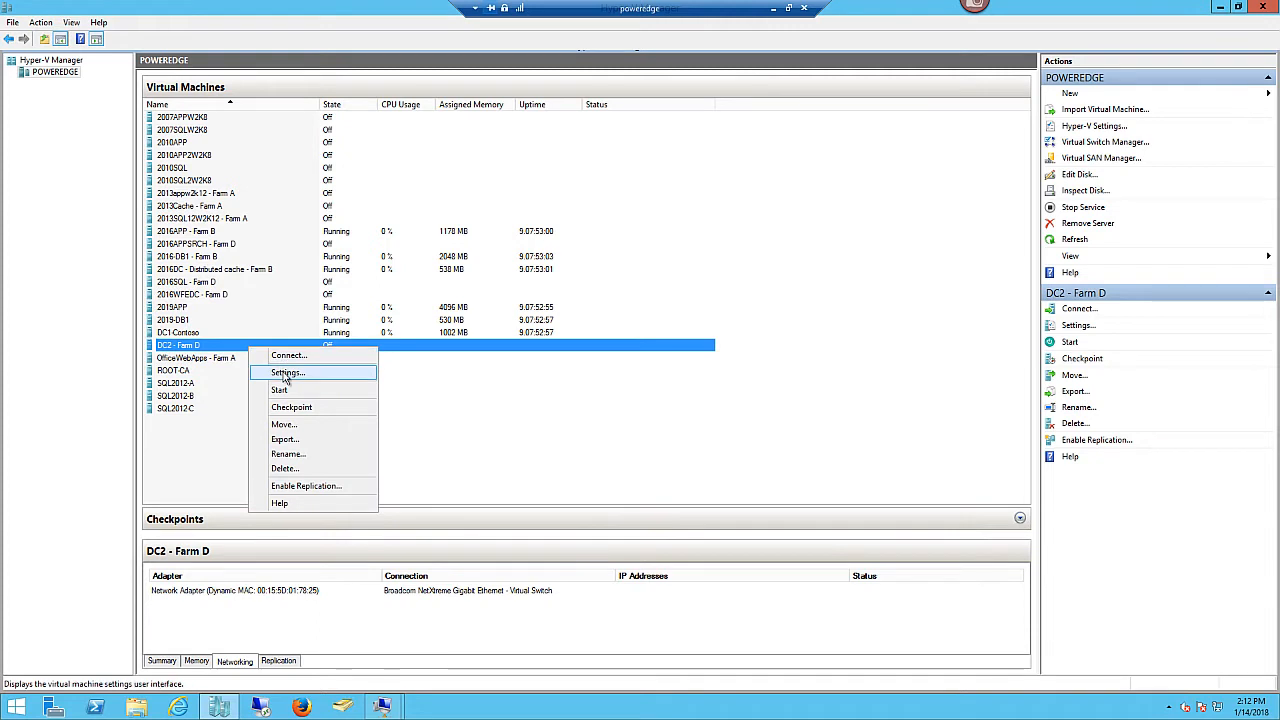
{"action": "left_click", "coordinate": [280, 372]}
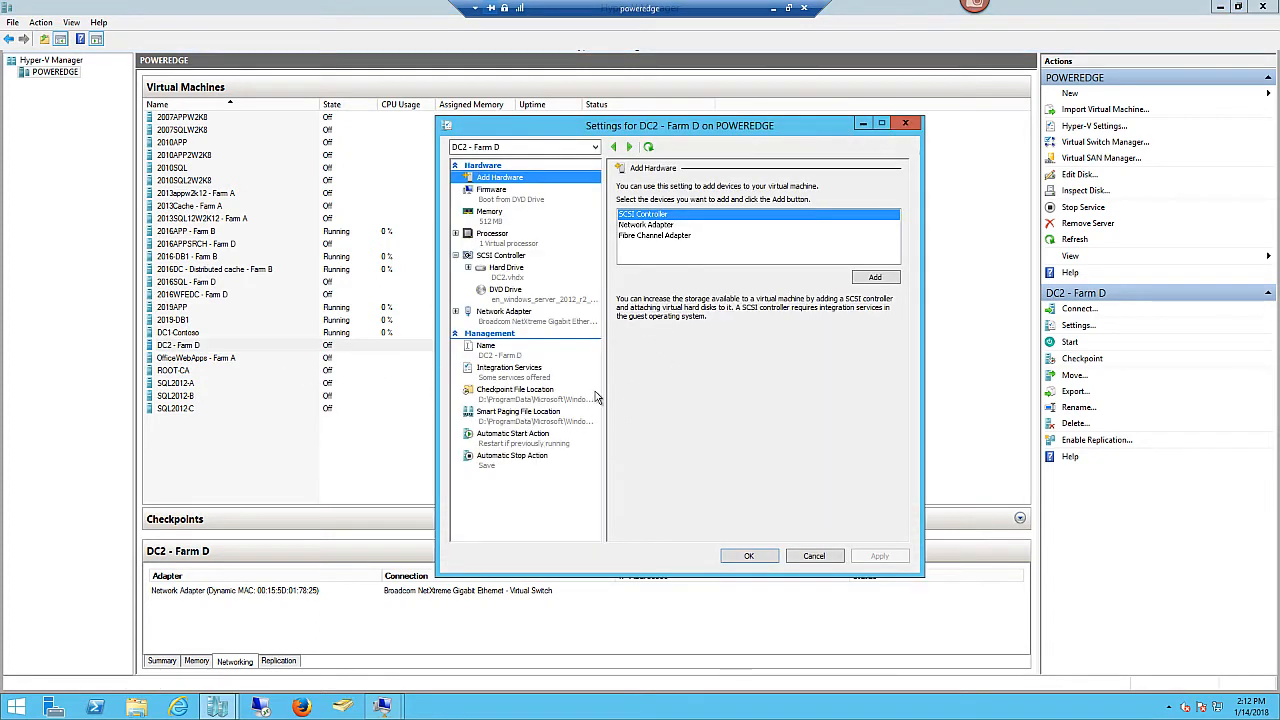
{"action": "left_click", "coordinate": [509, 372]}
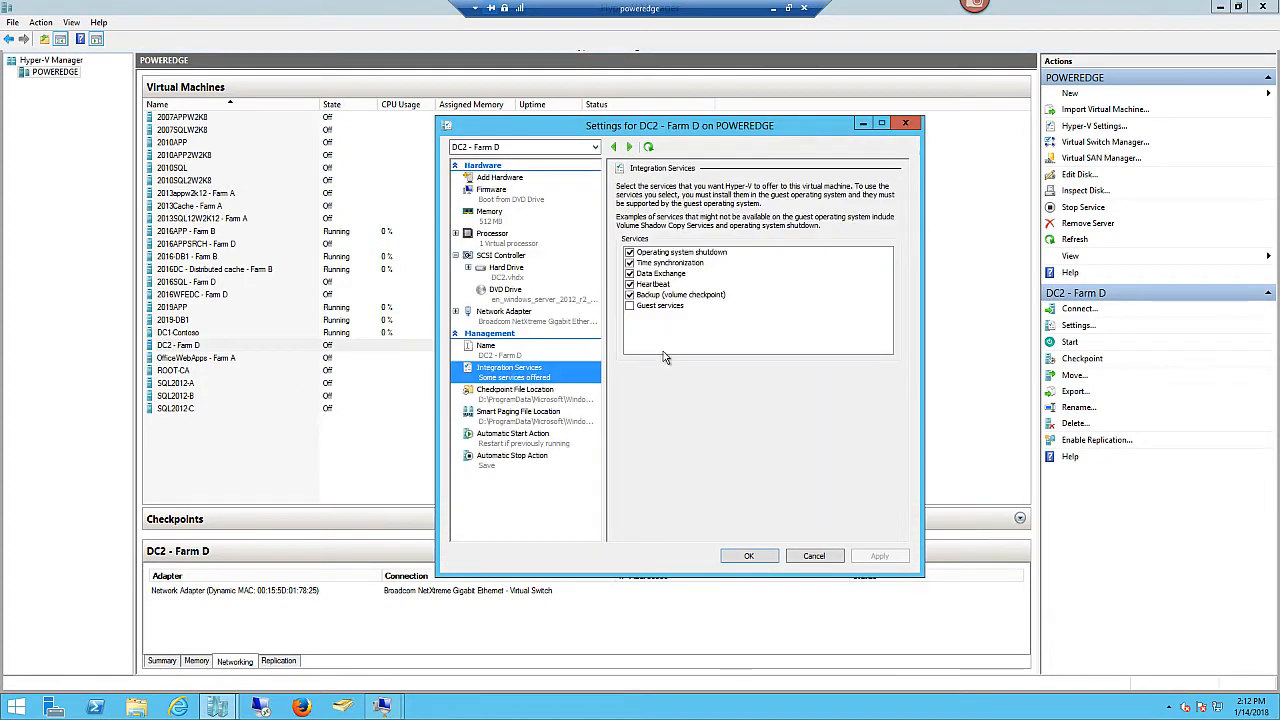
{"action": "left_click", "coordinate": [631, 306]}
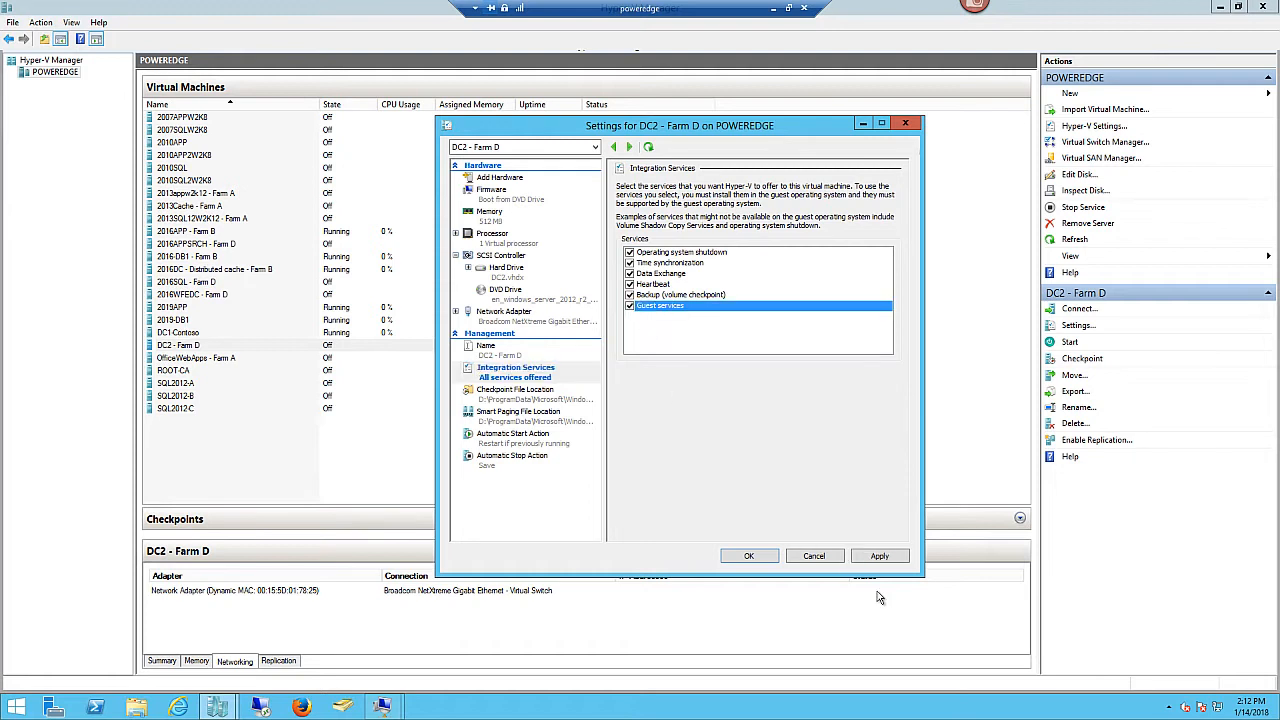
{"action": "left_click", "coordinate": [880, 556]}
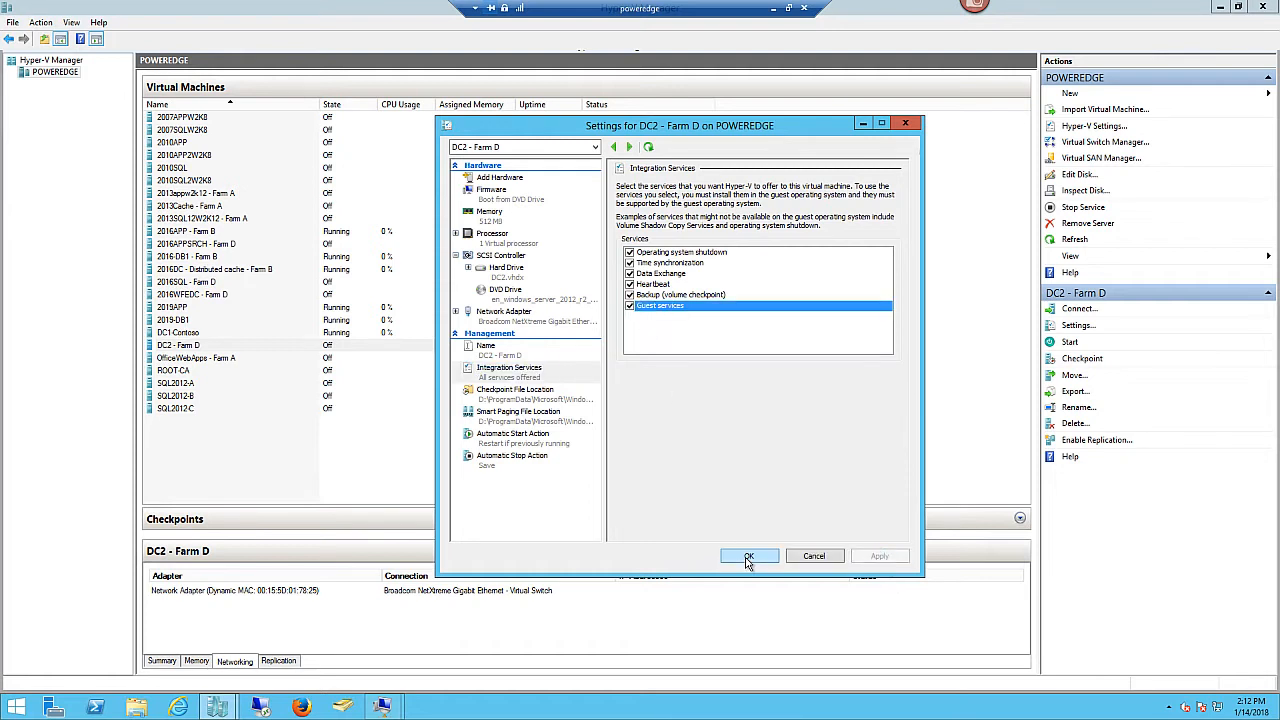
{"action": "left_click", "coordinate": [748, 556]}
- Select 2016WFEDC, 2016SQL and 2016APPSRCH, and enable Guest services for 2016WFEDC
{"action": "left_click", "coordinate": [238, 295]}
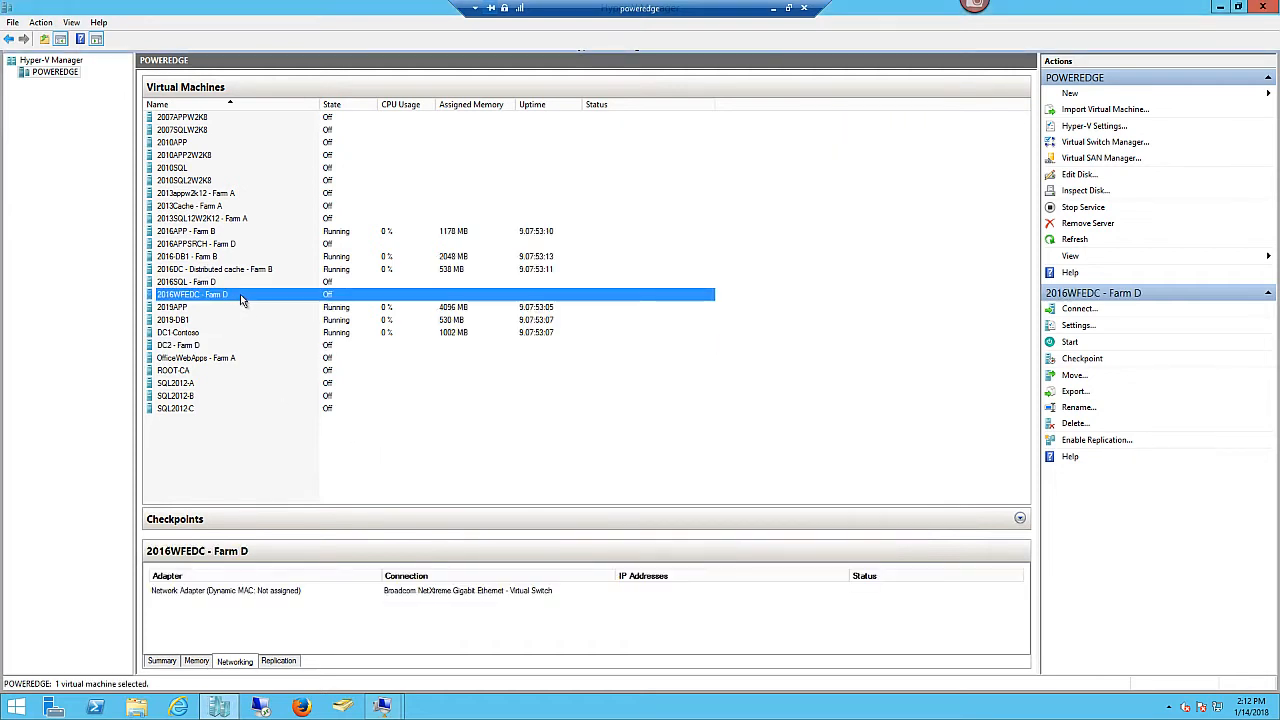
{"action": "left_click", "coordinate": [242, 284], "text": "shift"}
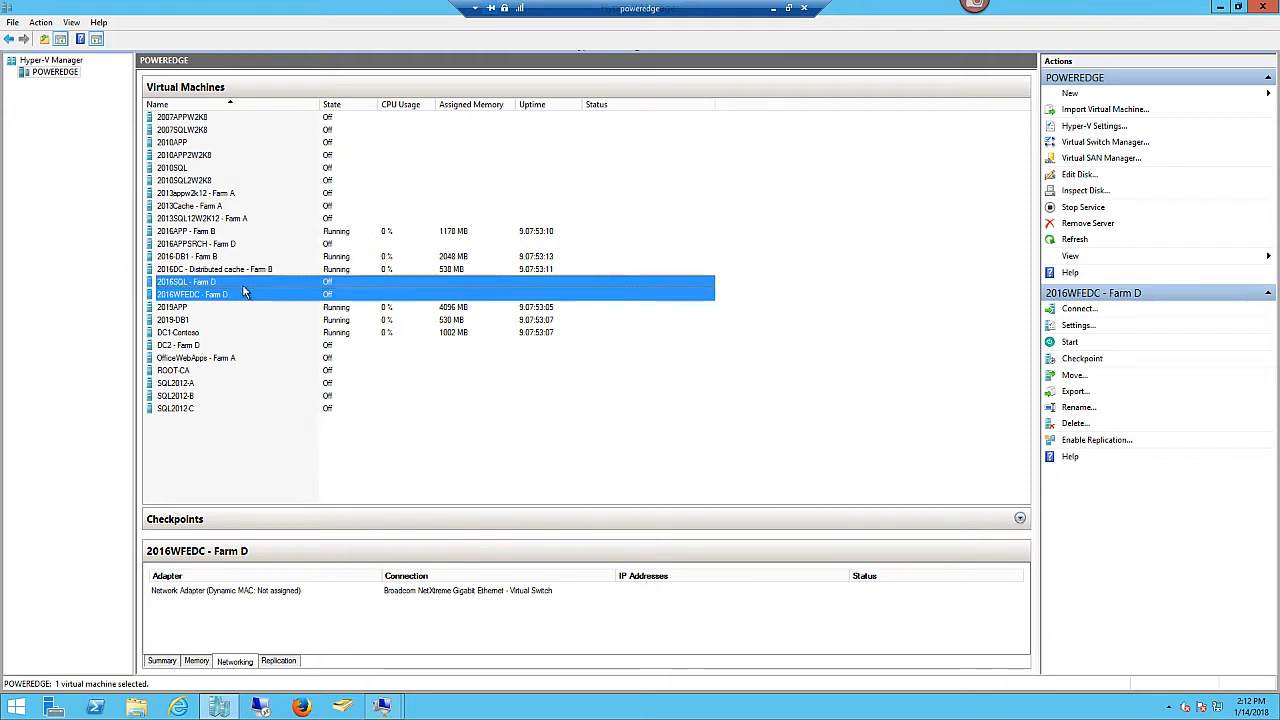
{"action": "left_click", "coordinate": [280, 247], "text": "ctrl"}
{"action": "right_click", "coordinate": [281, 248]}
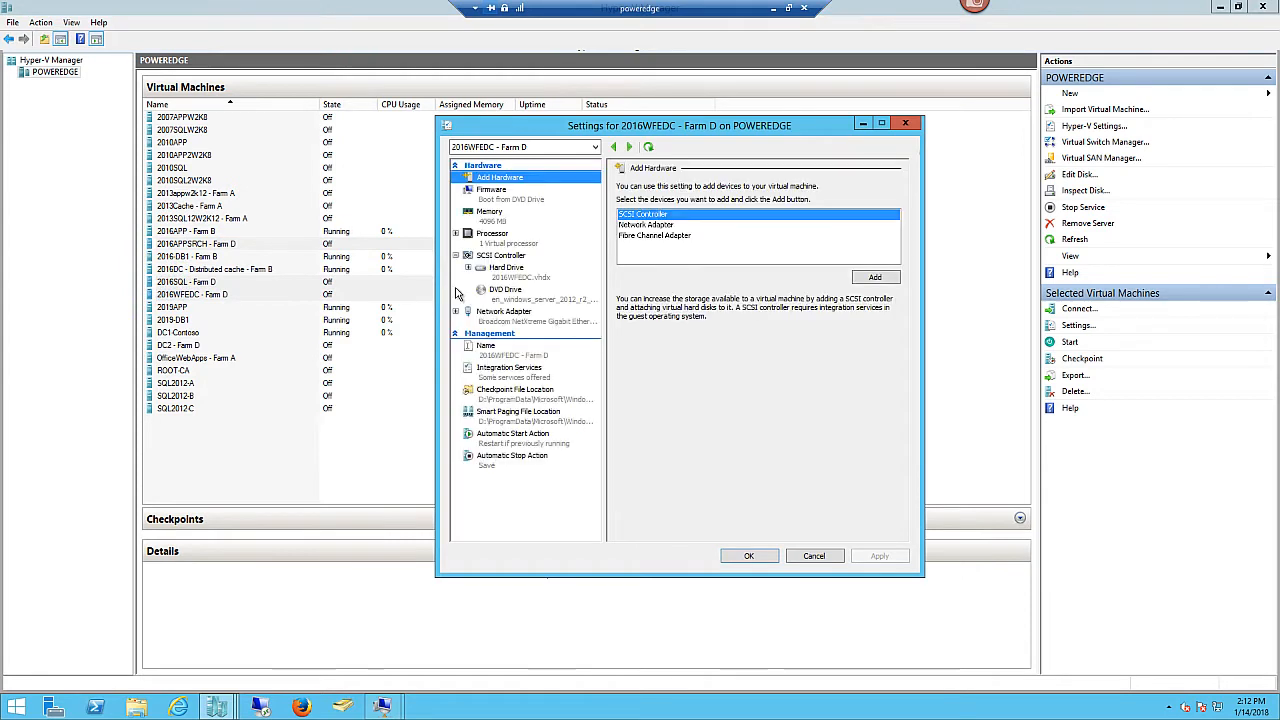
{"action": "left_click", "coordinate": [510, 370]}
{"action": "left_click", "coordinate": [629, 306]}
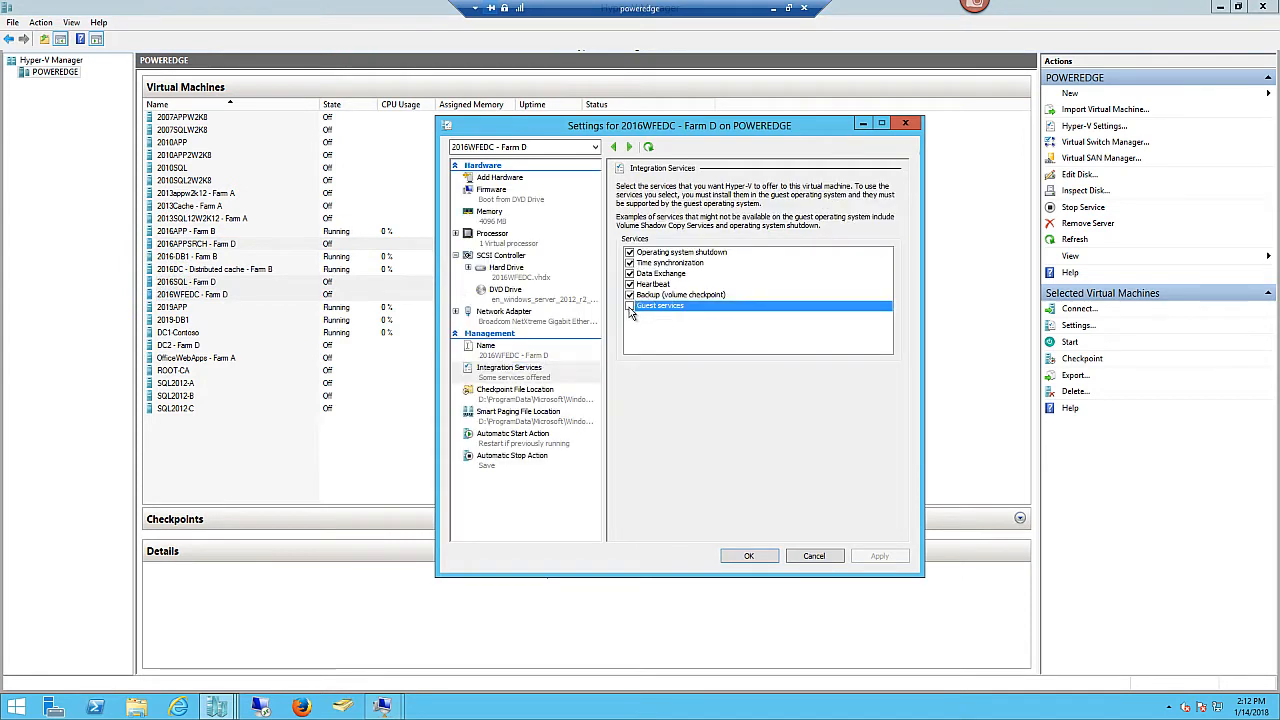
{"action": "left_click", "coordinate": [882, 557]}
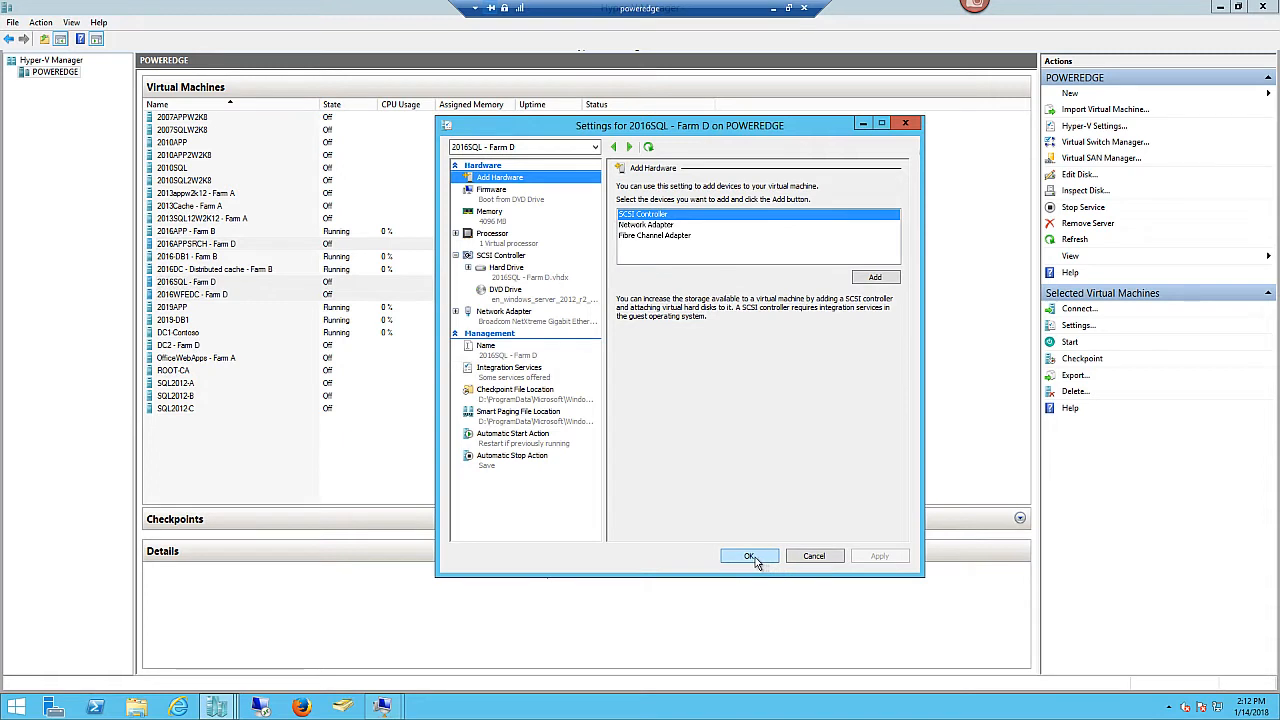
- Enable Guest services for 2016SQL - Farm D and apply
{"action": "left_click", "coordinate": [521, 378]}
{"action": "left_click", "coordinate": [631, 307]}
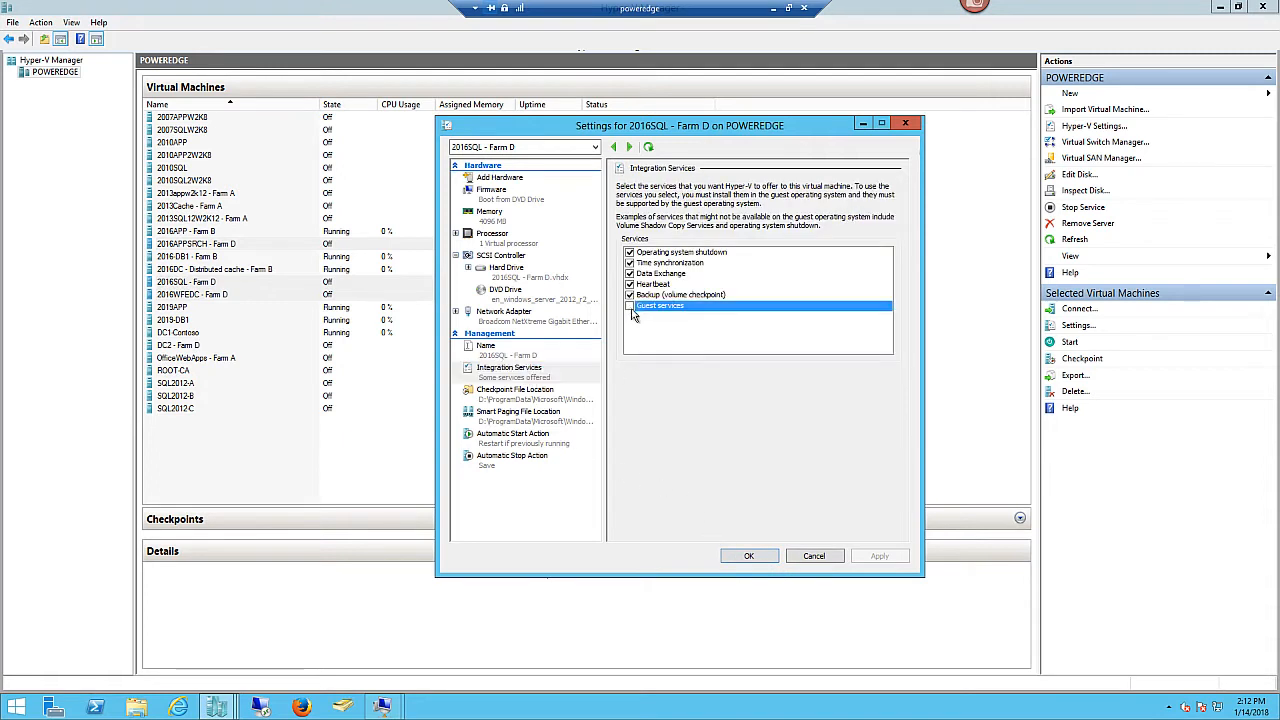
{"action": "left_click", "coordinate": [630, 306]}
{"action": "left_click", "coordinate": [879, 556]}
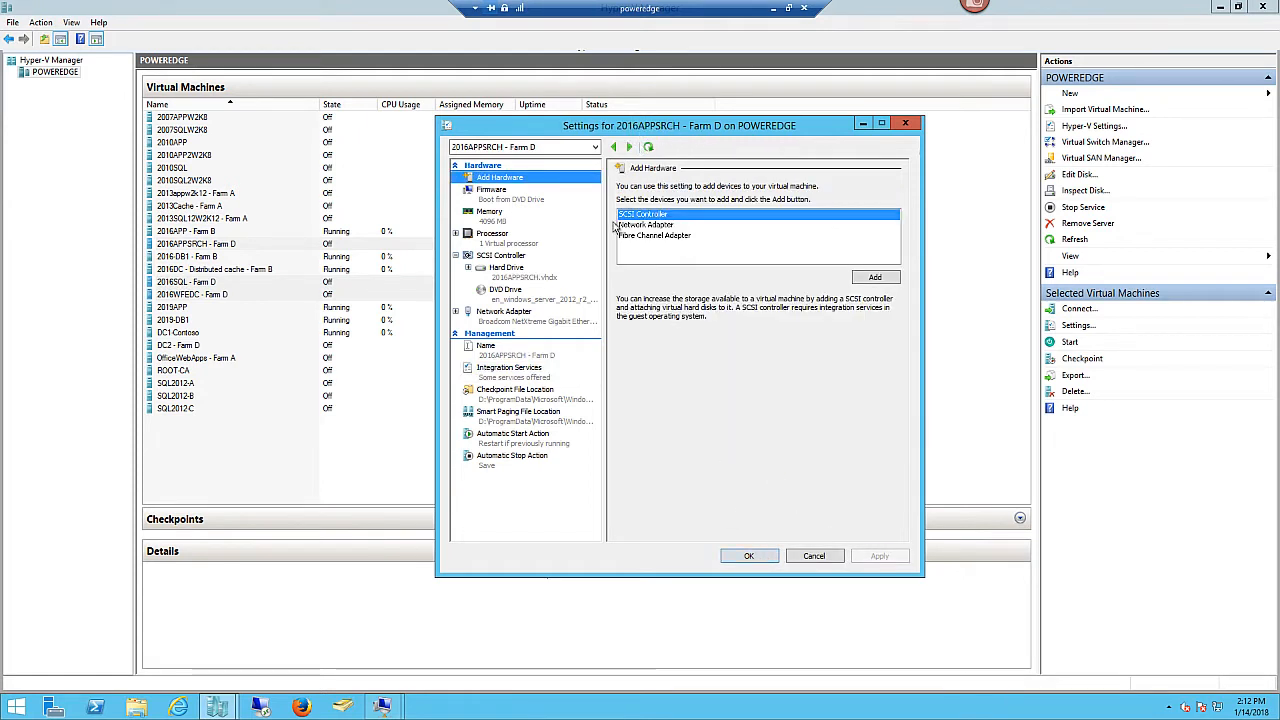
- Enable Guest services for 2016APPSRCH - Farm D, apply and close with OK
{"action": "left_click", "coordinate": [509, 367]}
{"action": "left_click", "coordinate": [630, 305]}
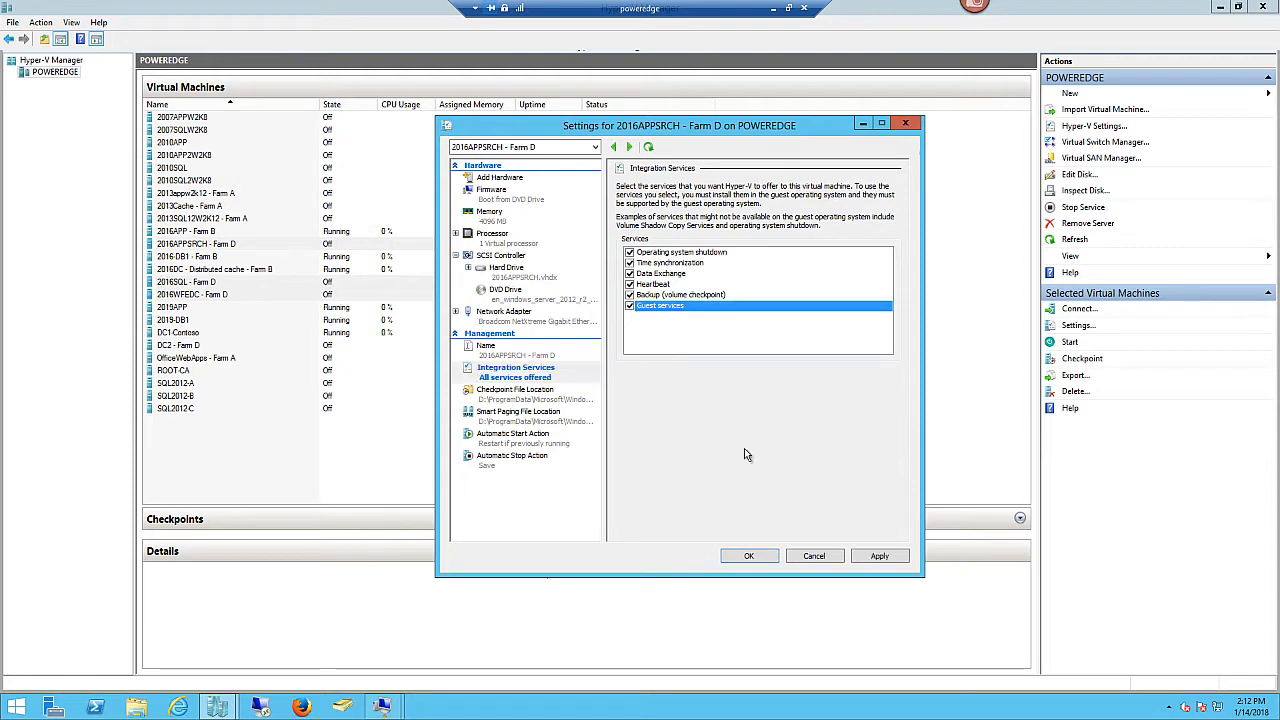
{"action": "left_click", "coordinate": [879, 556]}
{"action": "left_click", "coordinate": [748, 556]}
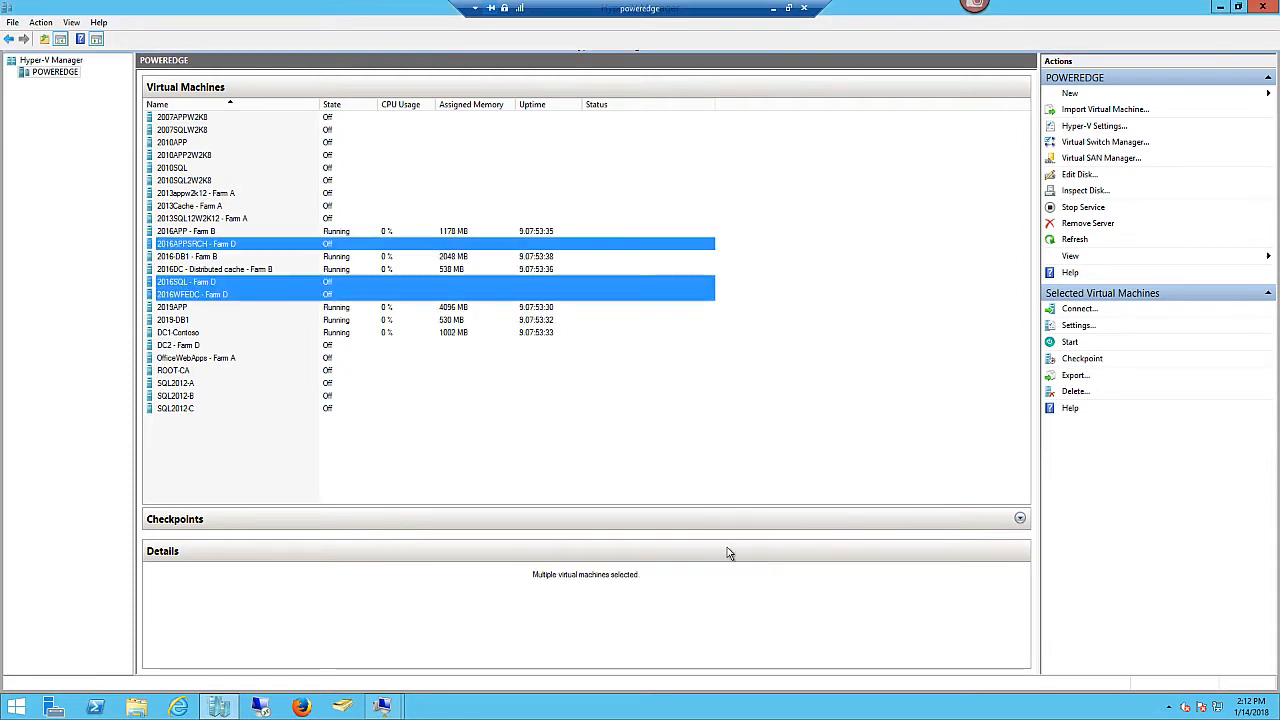
- Connect to DC2 - Farm D and start the virtual machine
{"action": "left_click", "coordinate": [241, 344]}
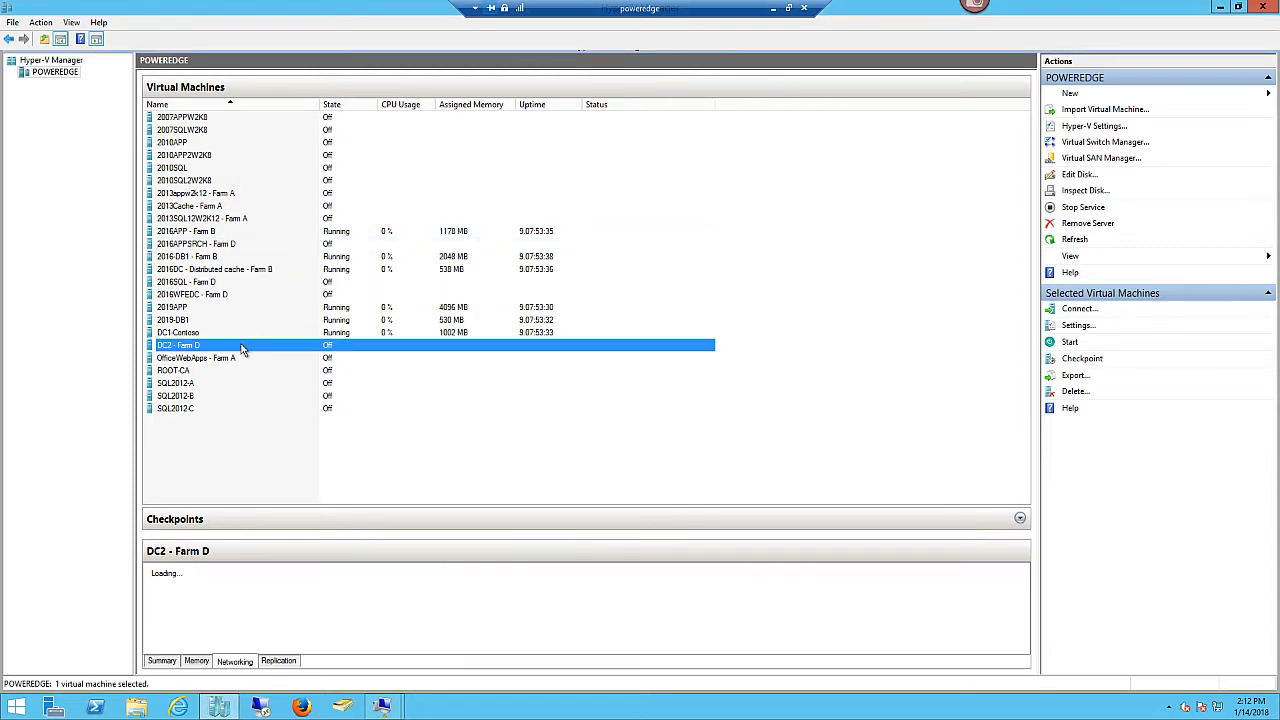
{"action": "right_click", "coordinate": [240, 345]}
{"action": "left_click", "coordinate": [276, 356]}
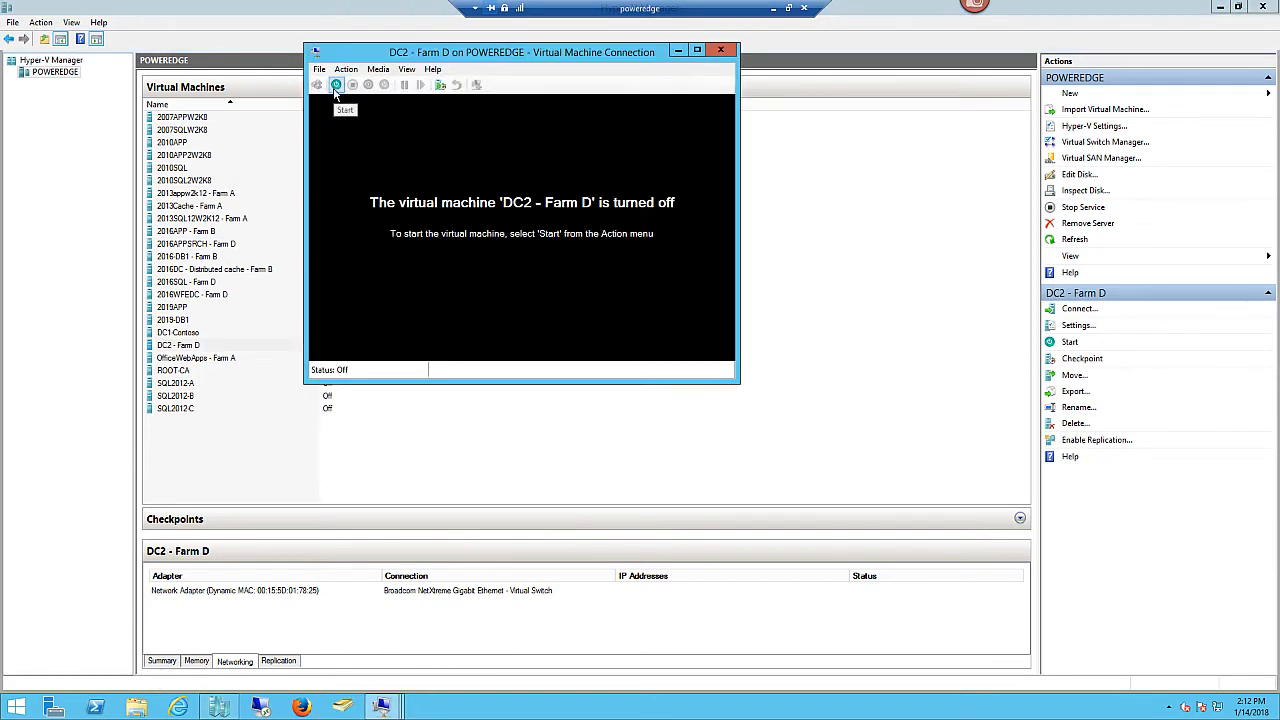
{"action": "left_click", "coordinate": [337, 86]}
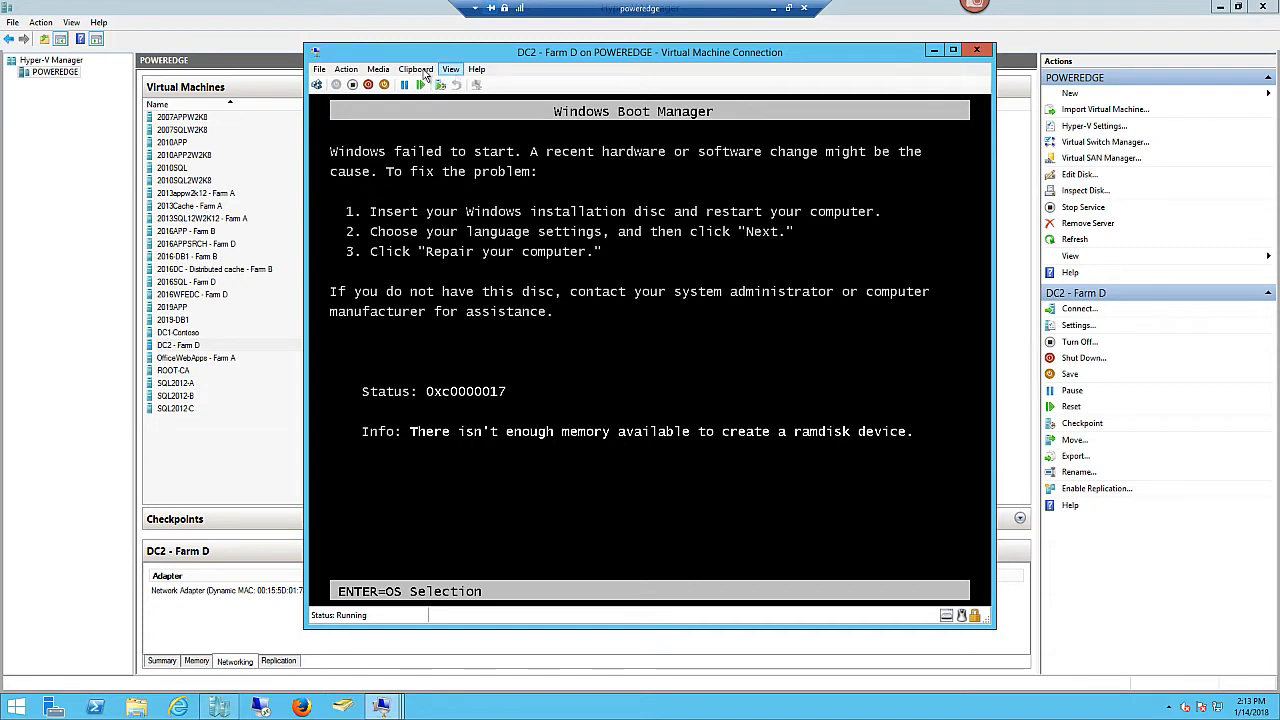
- Check the DVD drive's disc, boot Windows Setup from Boot Manager, then close the console
{"action": "left_click", "coordinate": [378, 69]}
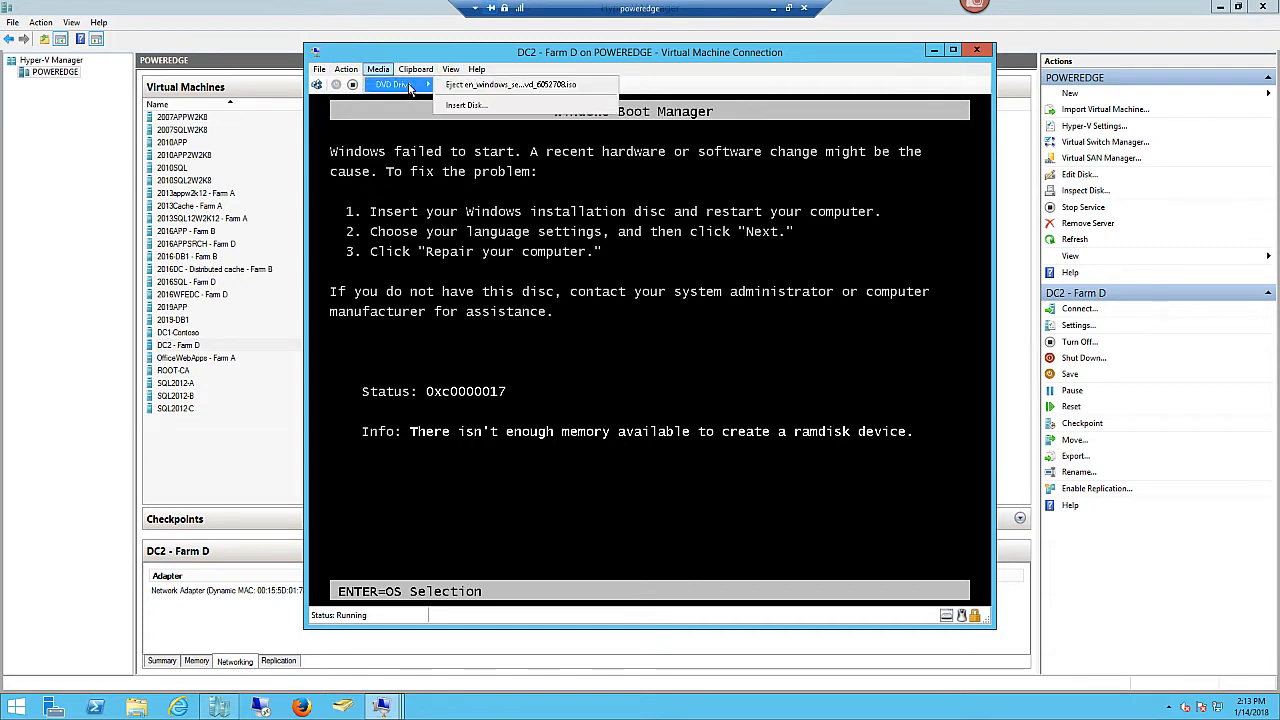
{"action": "left_click", "coordinate": [462, 402]}
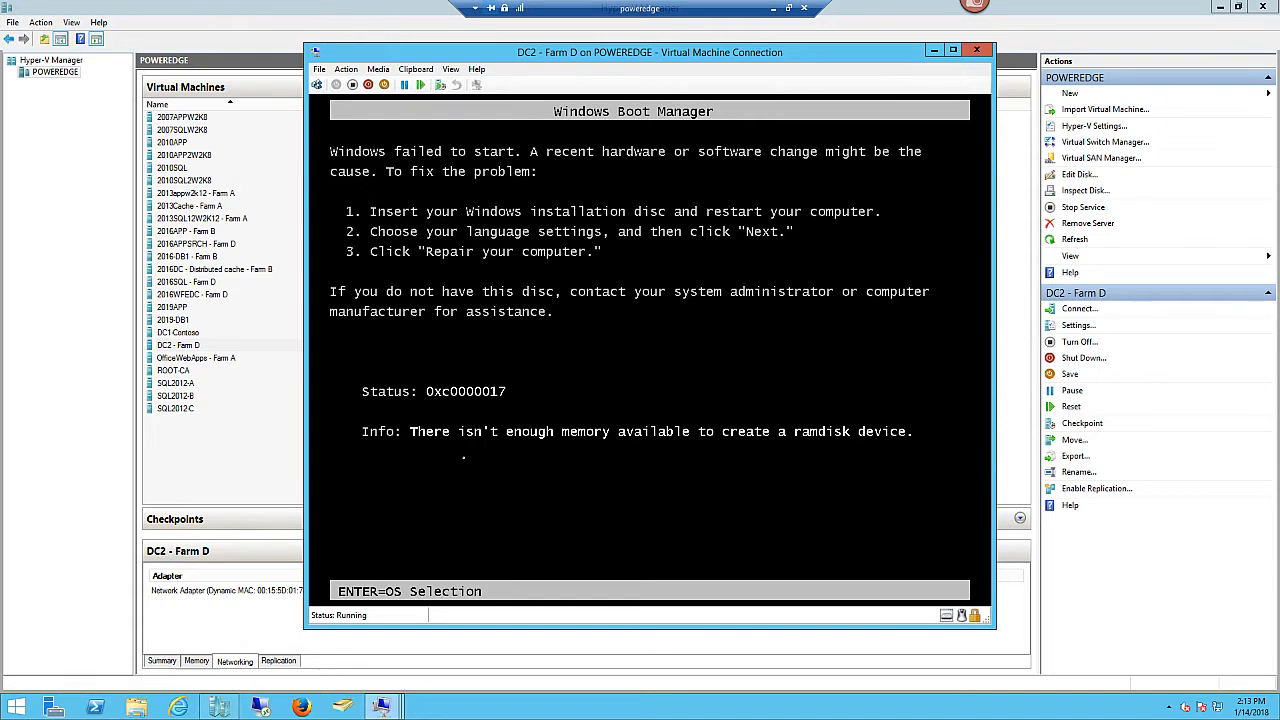
{"action": "key", "text": "Return"}
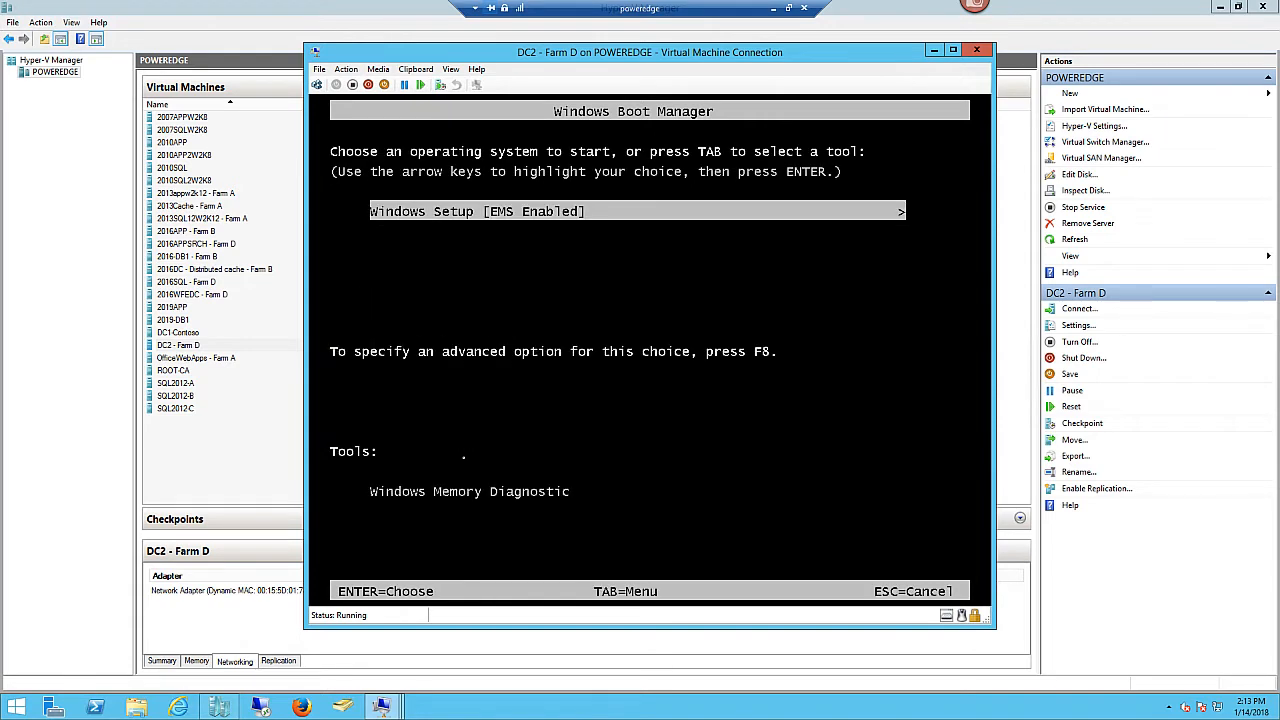
{"action": "key", "text": "Return"}
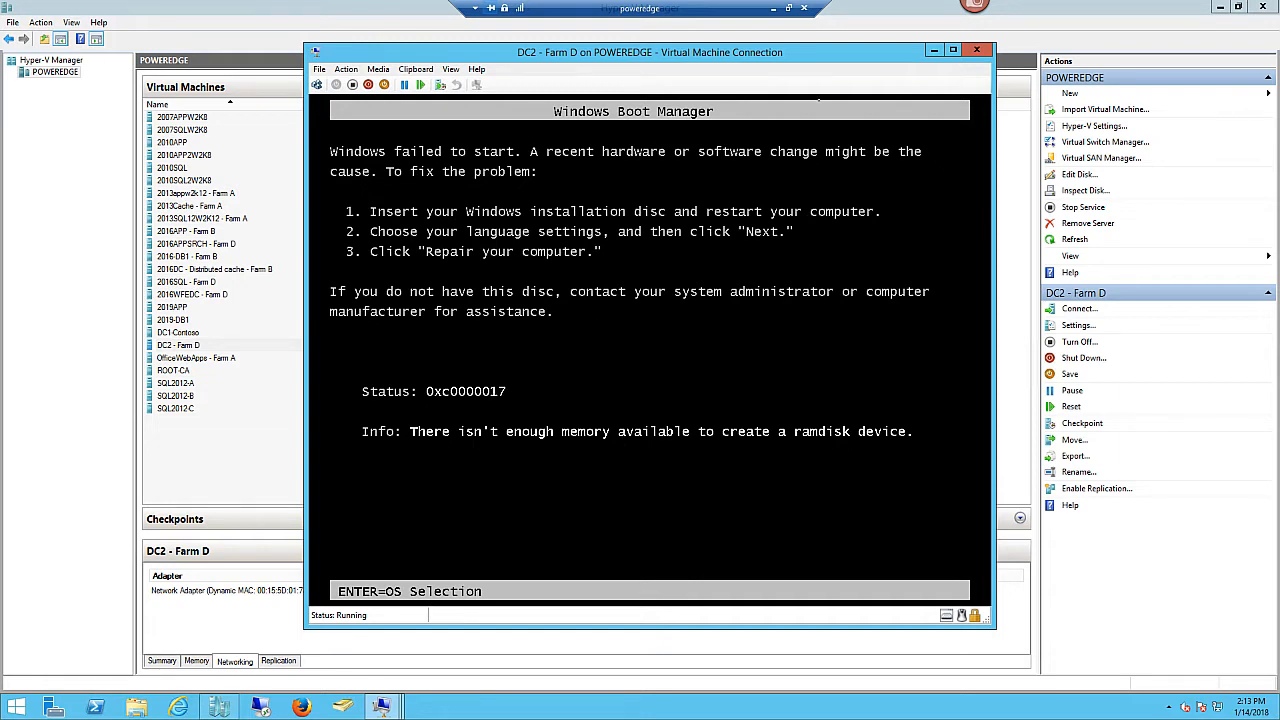
{"action": "left_click", "coordinate": [977, 50]}
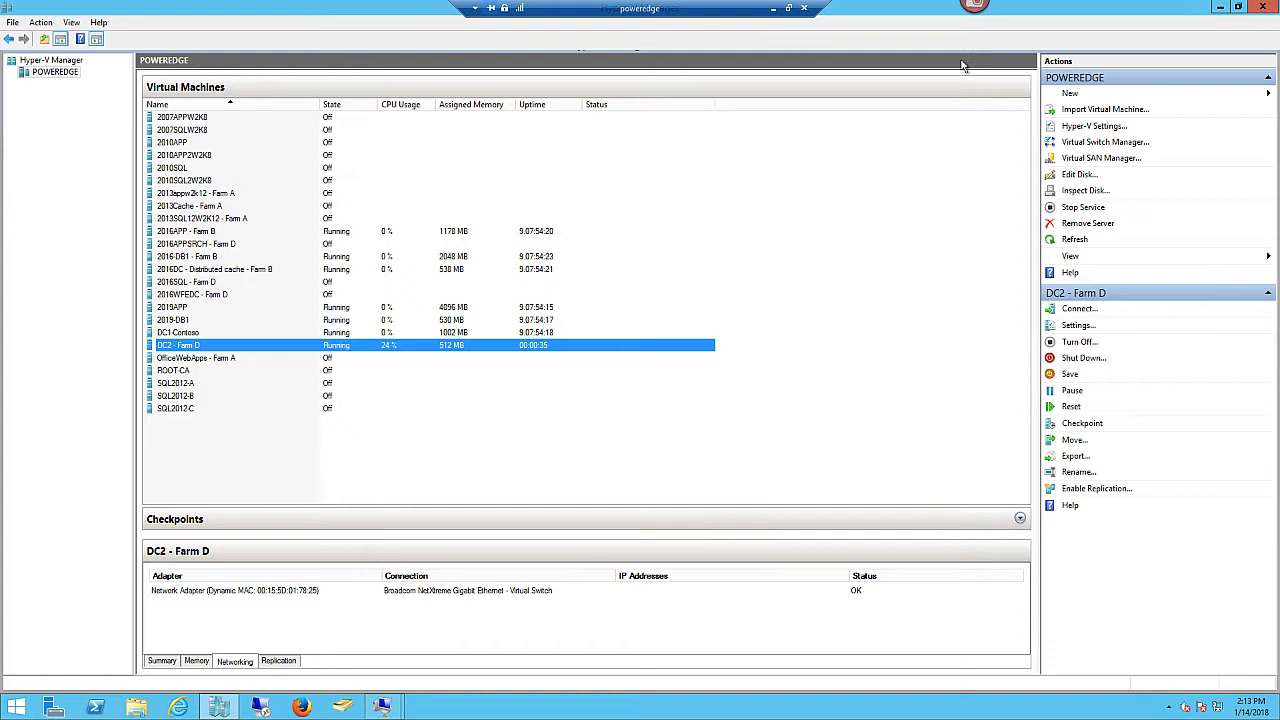
- Select 2019APP and 2016APP - Farm B, then open a console for 2016APP - Farm B
{"action": "left_click", "coordinate": [356, 309]}
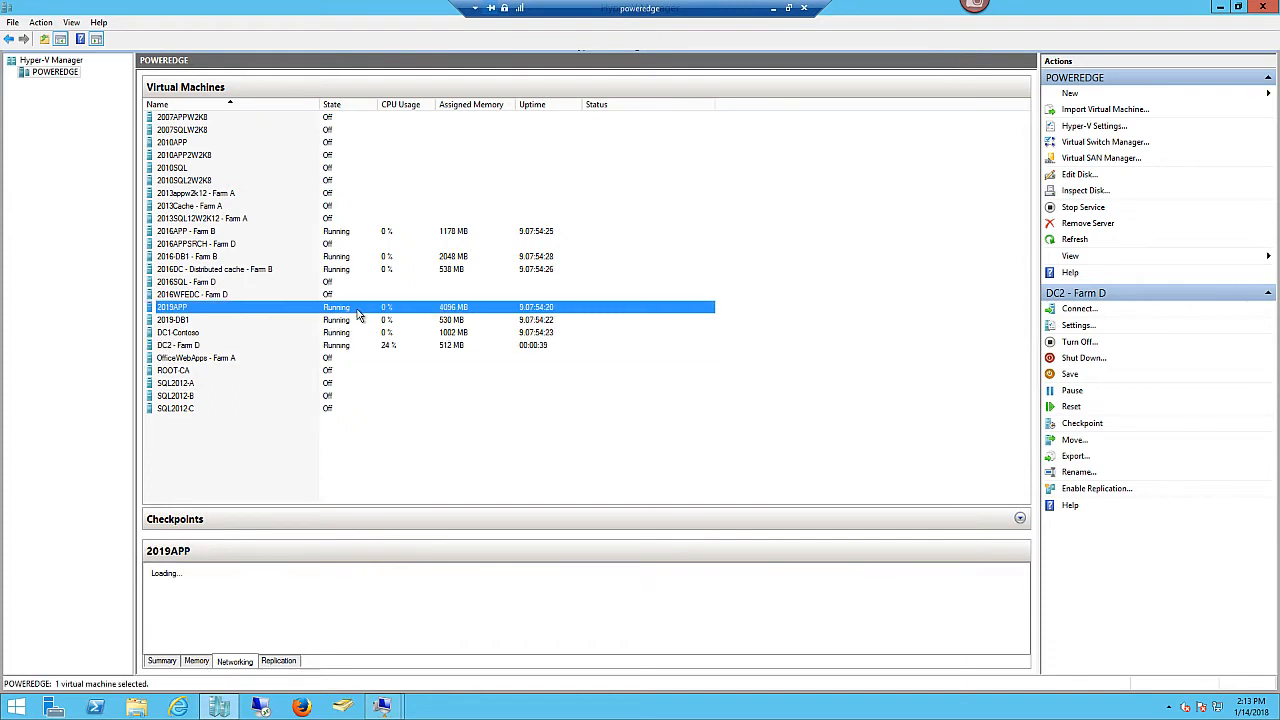
{"action": "left_click", "coordinate": [344, 232]}
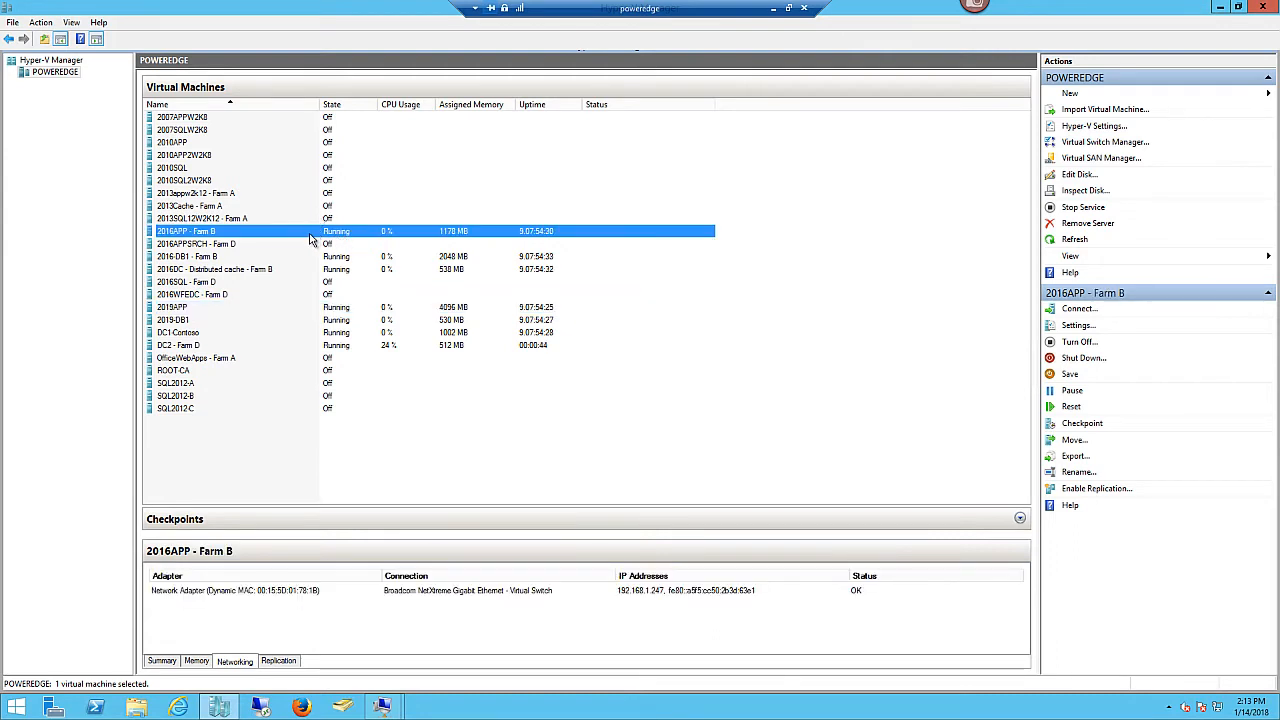
{"action": "double_click", "coordinate": [309, 235]}
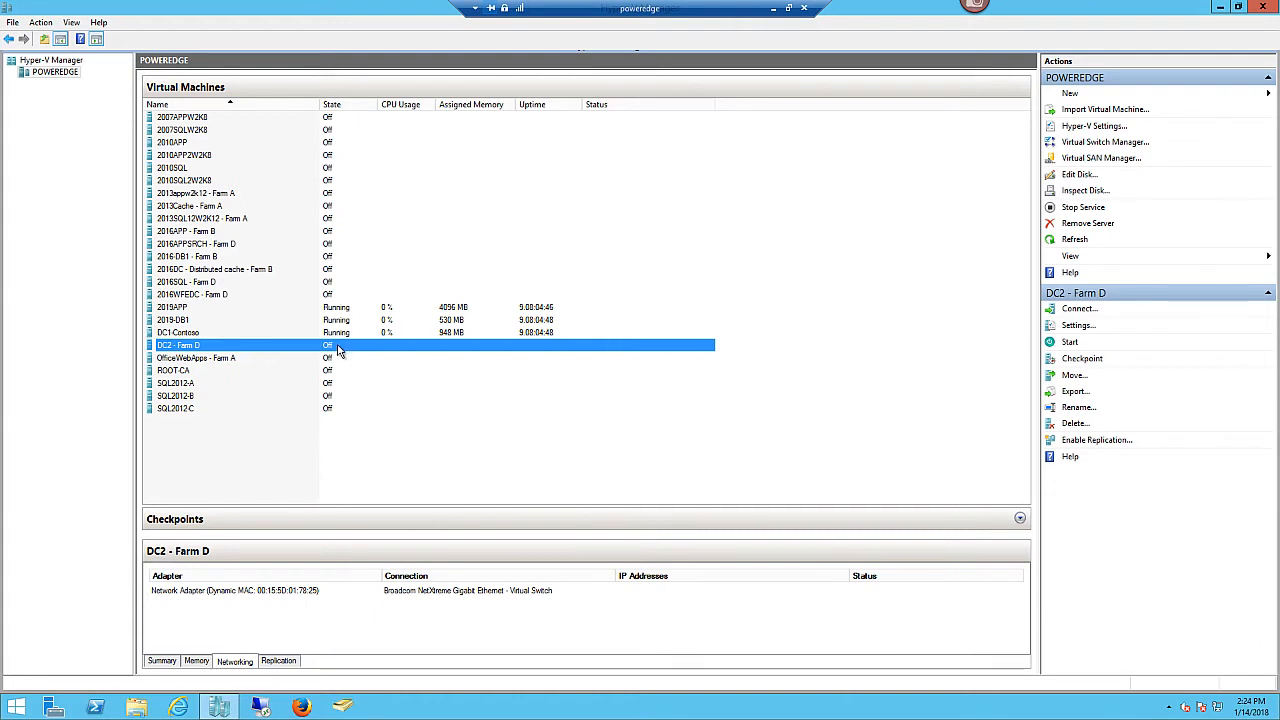
- Change DC2 - Farm D's startup RAM from 512 to 2048 MB and save the settings
{"action": "right_click", "coordinate": [226, 348]}
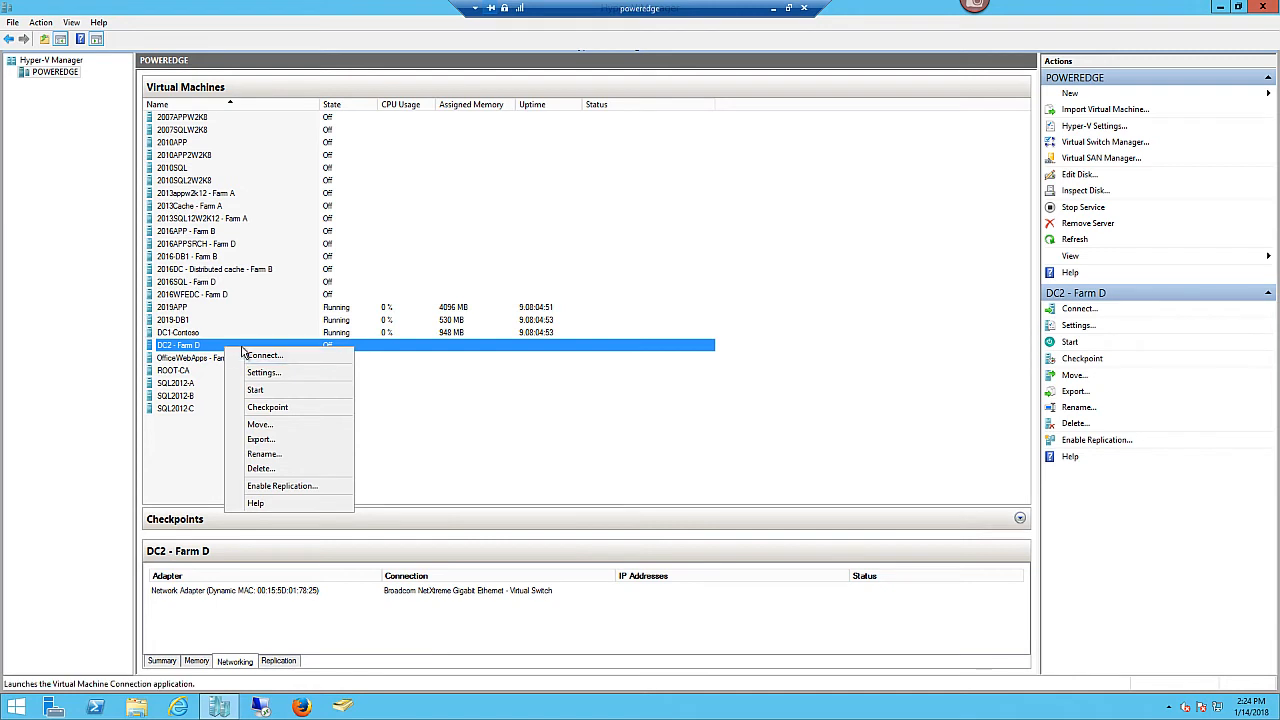
{"action": "left_click", "coordinate": [264, 372]}
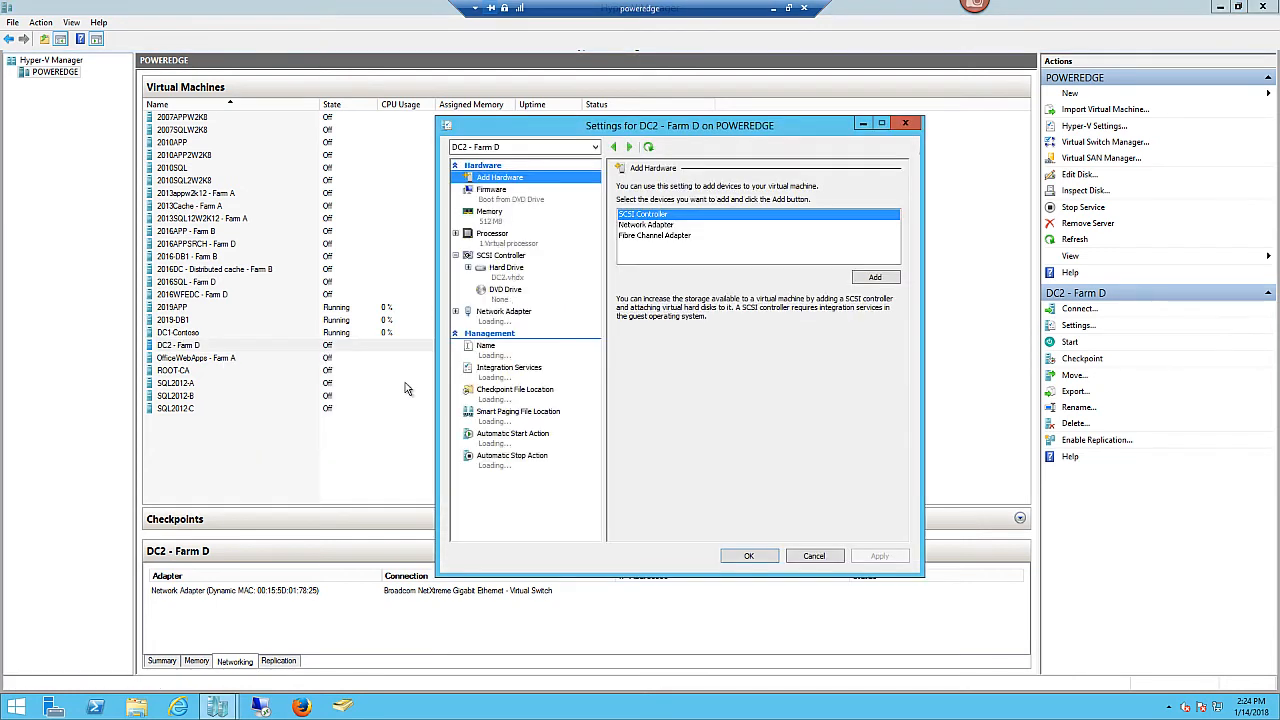
{"action": "left_click", "coordinate": [490, 212]}
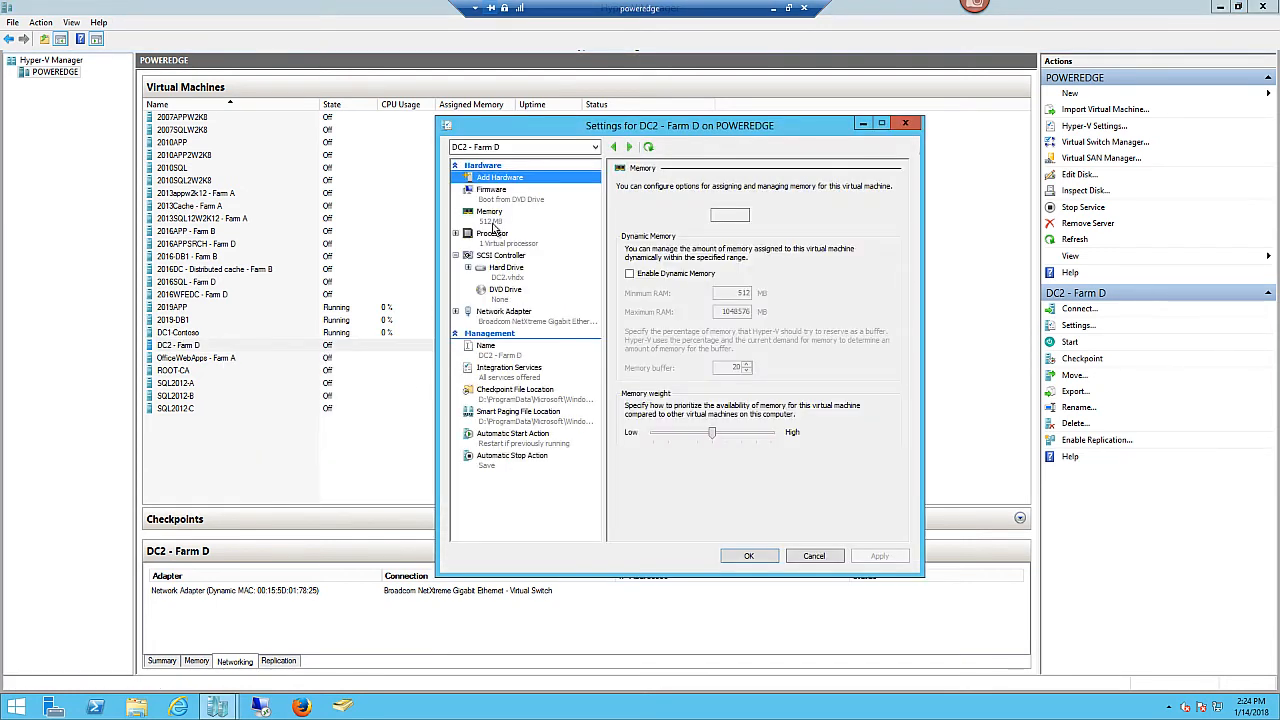
{"action": "left_click", "coordinate": [737, 214]}
{"action": "double_click", "coordinate": [737, 214]}
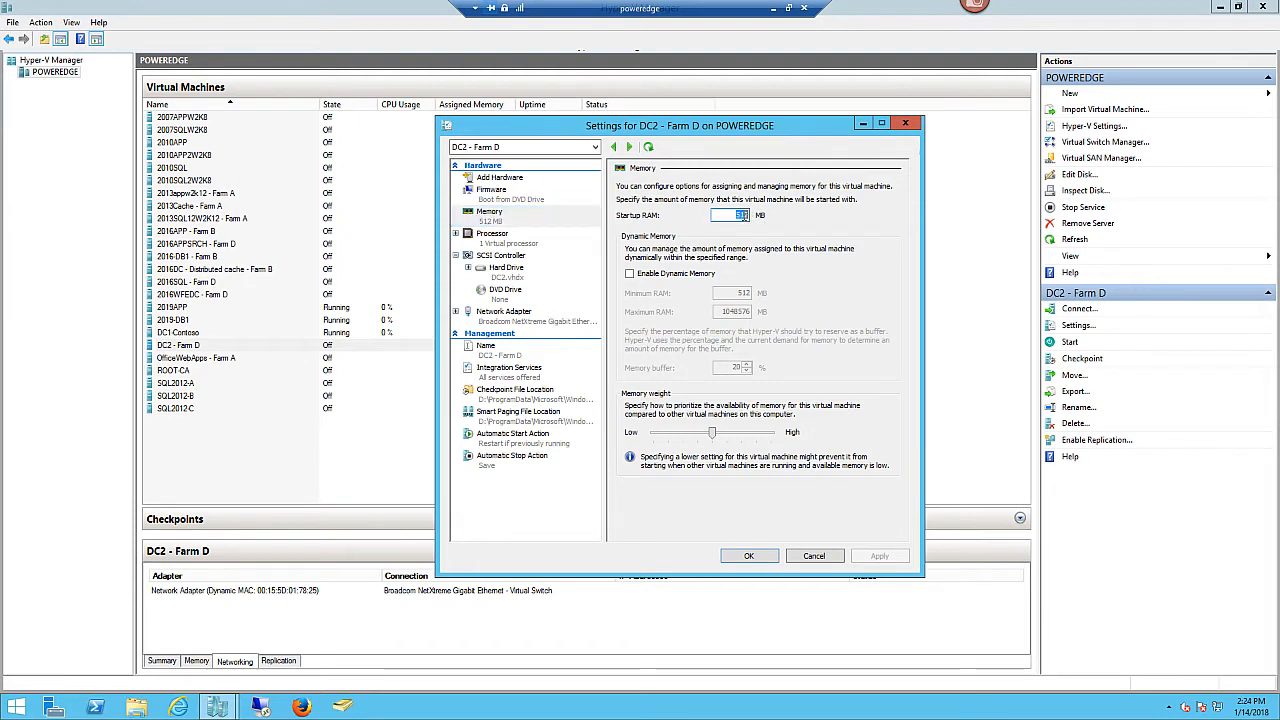
{"action": "type", "text": "2048"}
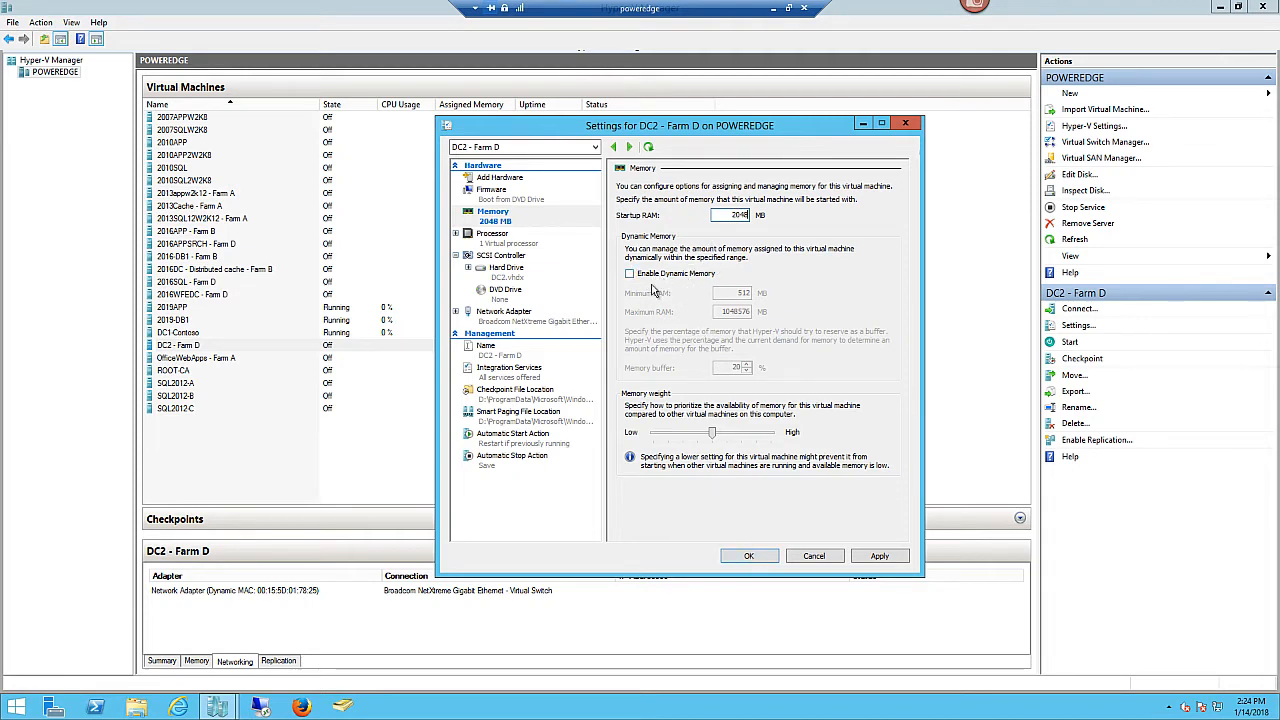
{"action": "left_click", "coordinate": [880, 556]}
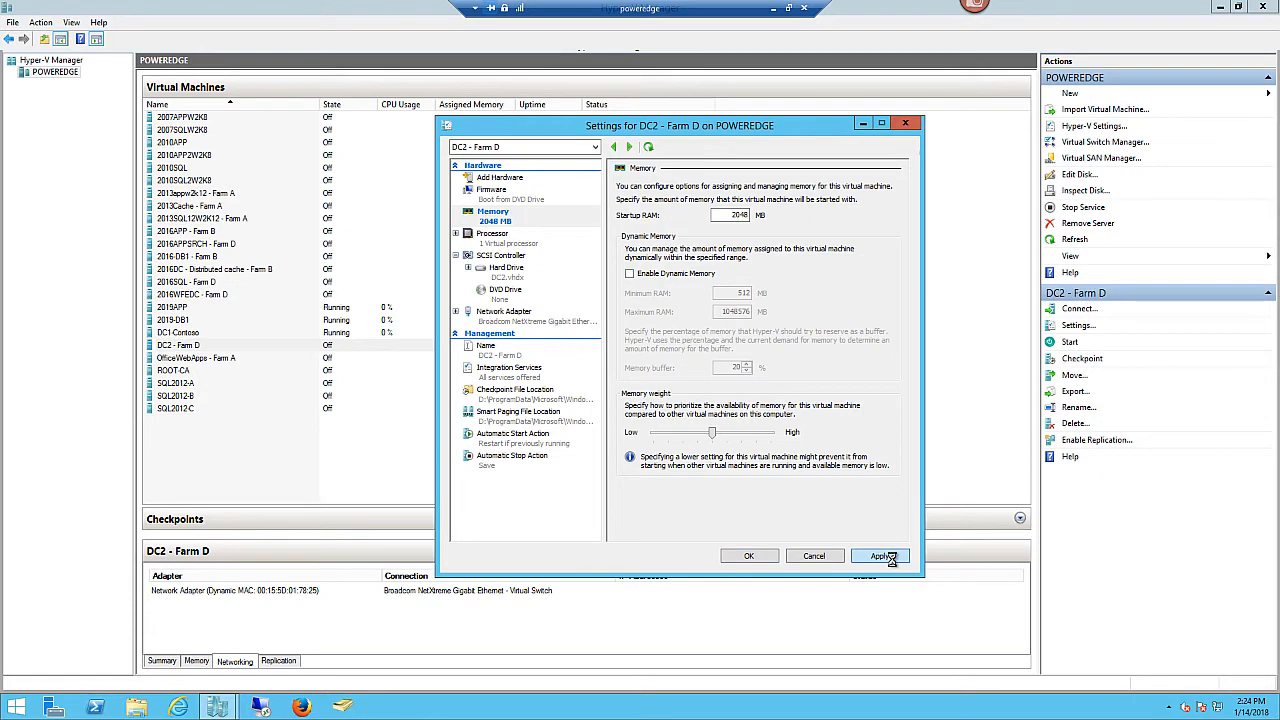
{"action": "left_click", "coordinate": [748, 556]}
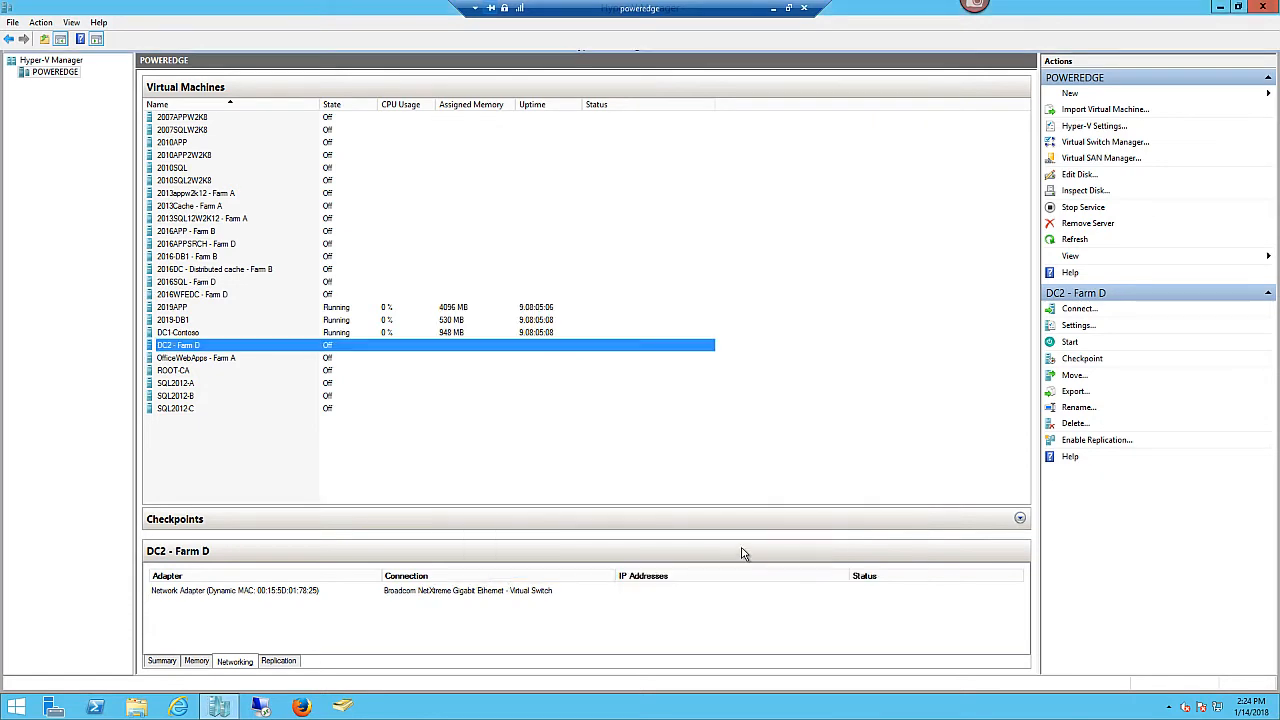
- Connect to DC2 - Farm D and start it with its new 2048 MB memory
{"action": "right_click", "coordinate": [387, 350]}
{"action": "left_click", "coordinate": [430, 359]}
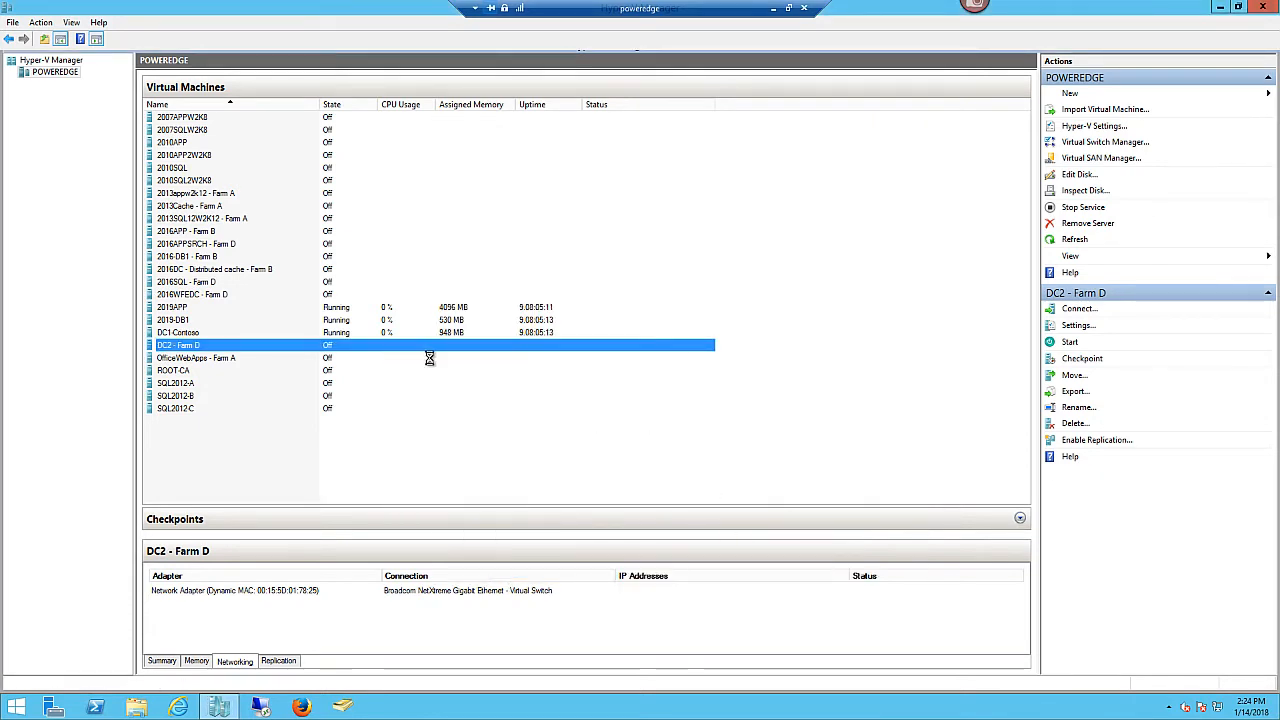
{"action": "left_click", "coordinate": [297, 82]}
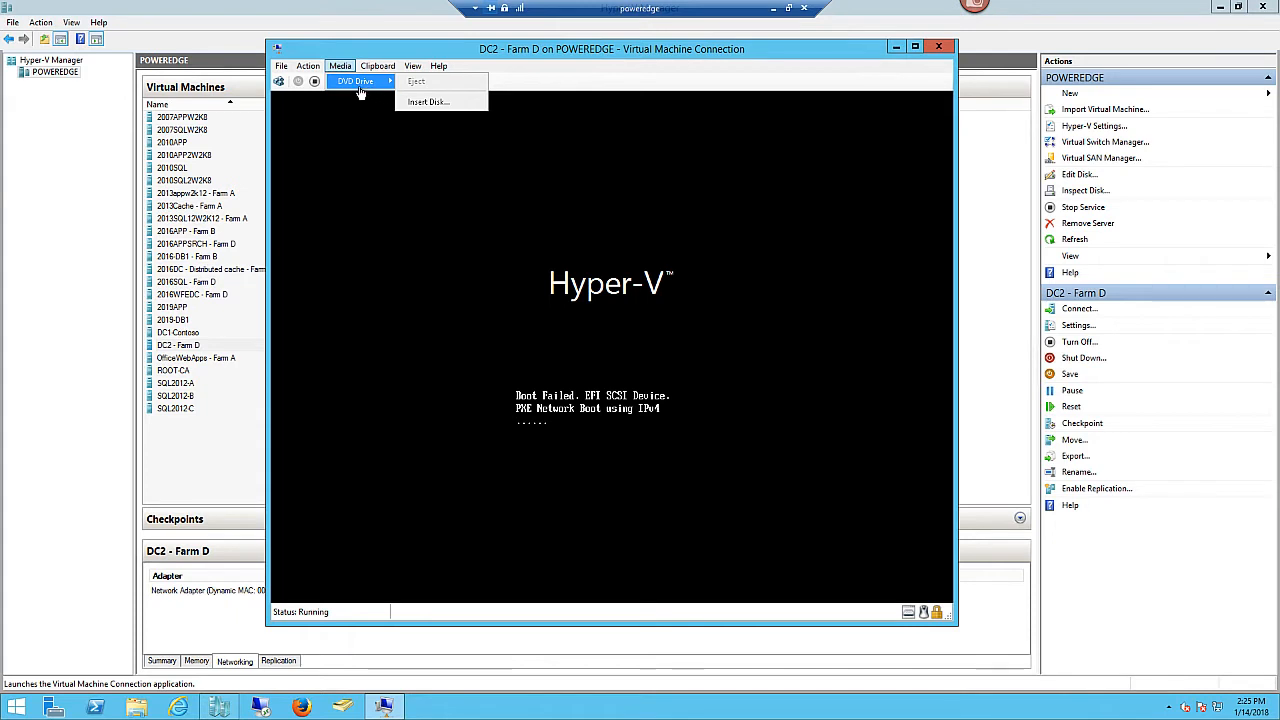
- Insert the en_windows_server_2012_r2_with_update_x64_dvd_6052708 ISO into DC2's DVD drive
{"action": "left_click", "coordinate": [432, 110]}
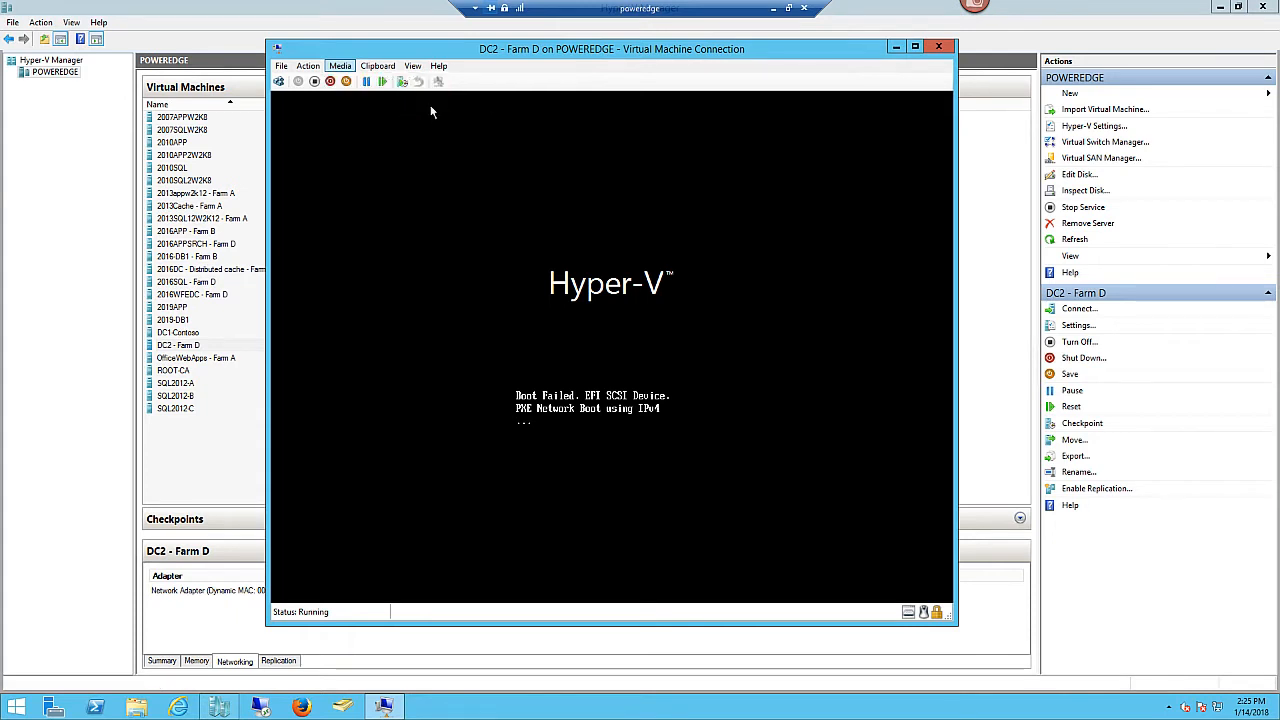
{"action": "left_click", "coordinate": [485, 181]}
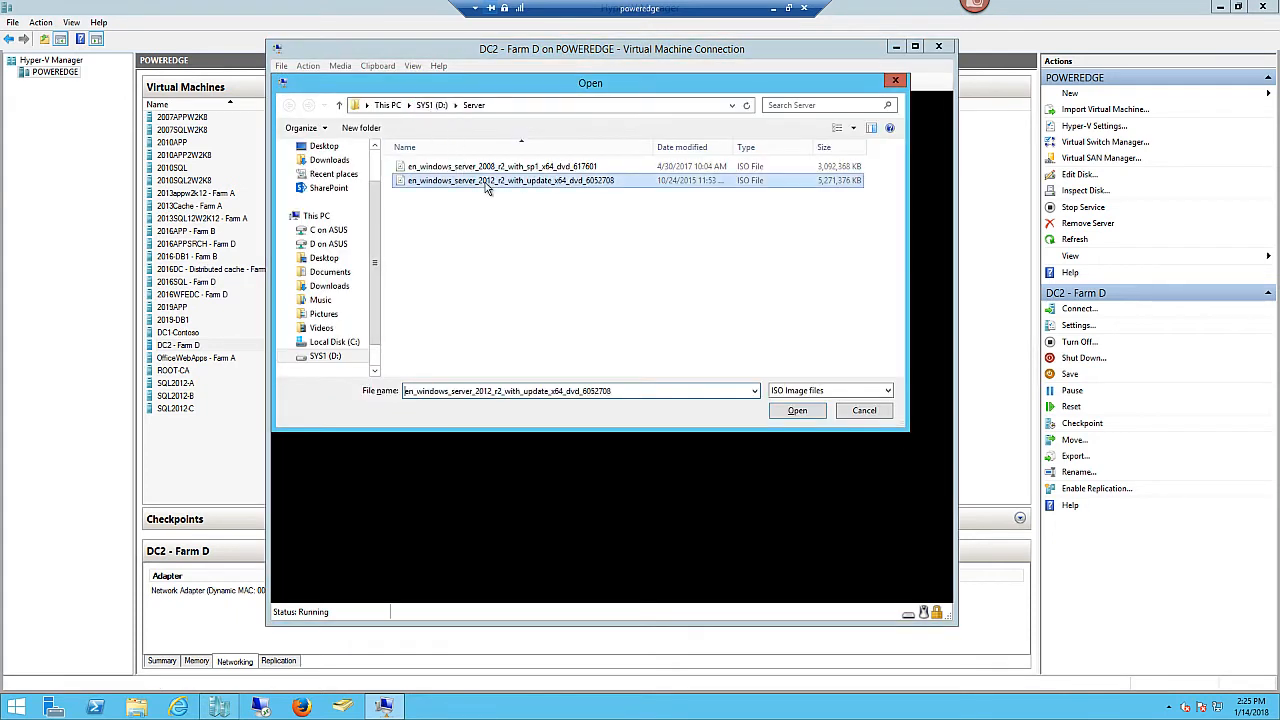
{"action": "left_click", "coordinate": [795, 412]}
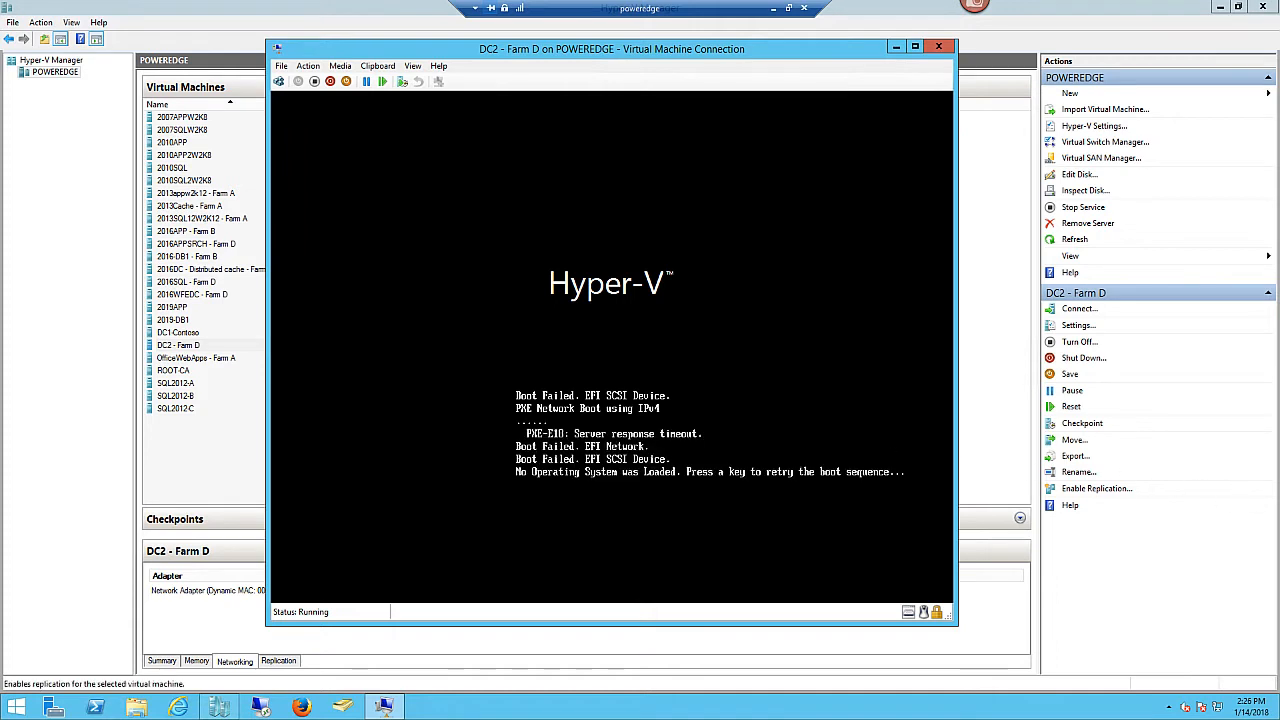
- Retry DC2's boot so it boots from the DVD, then move its console aside
{"action": "left_click", "coordinate": [755, 428]}
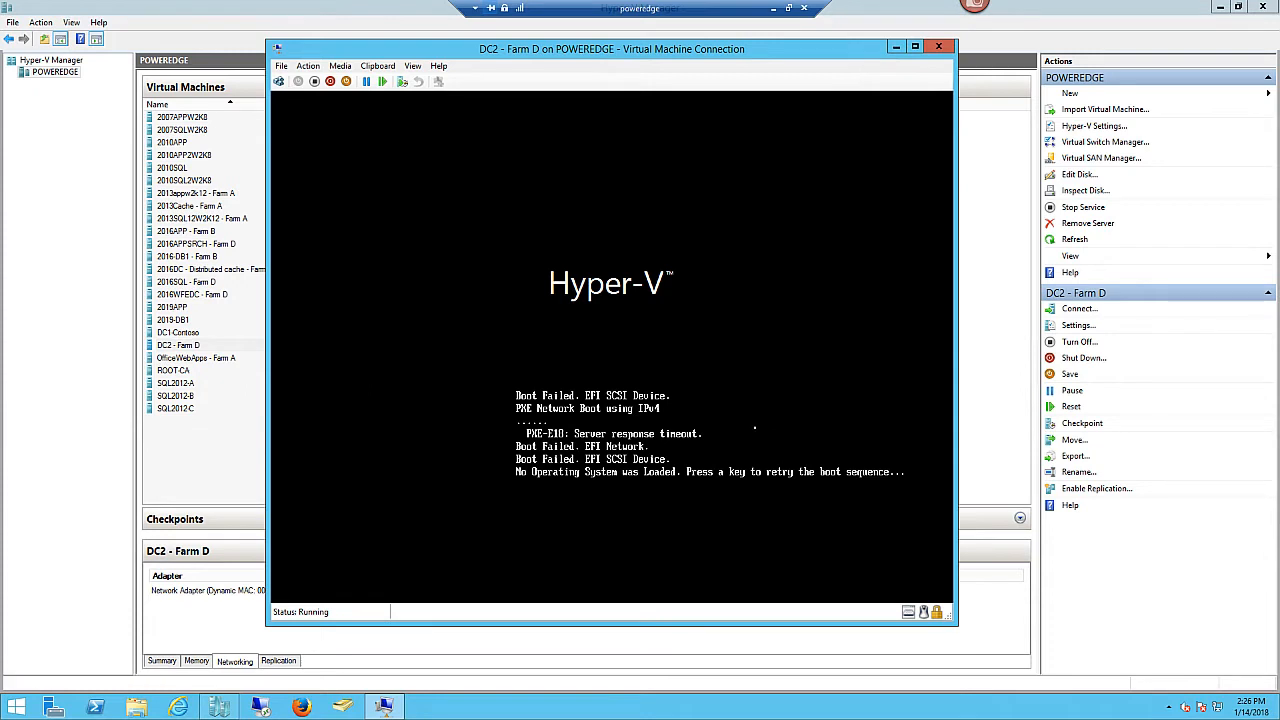
{"action": "key", "text": "Return"}
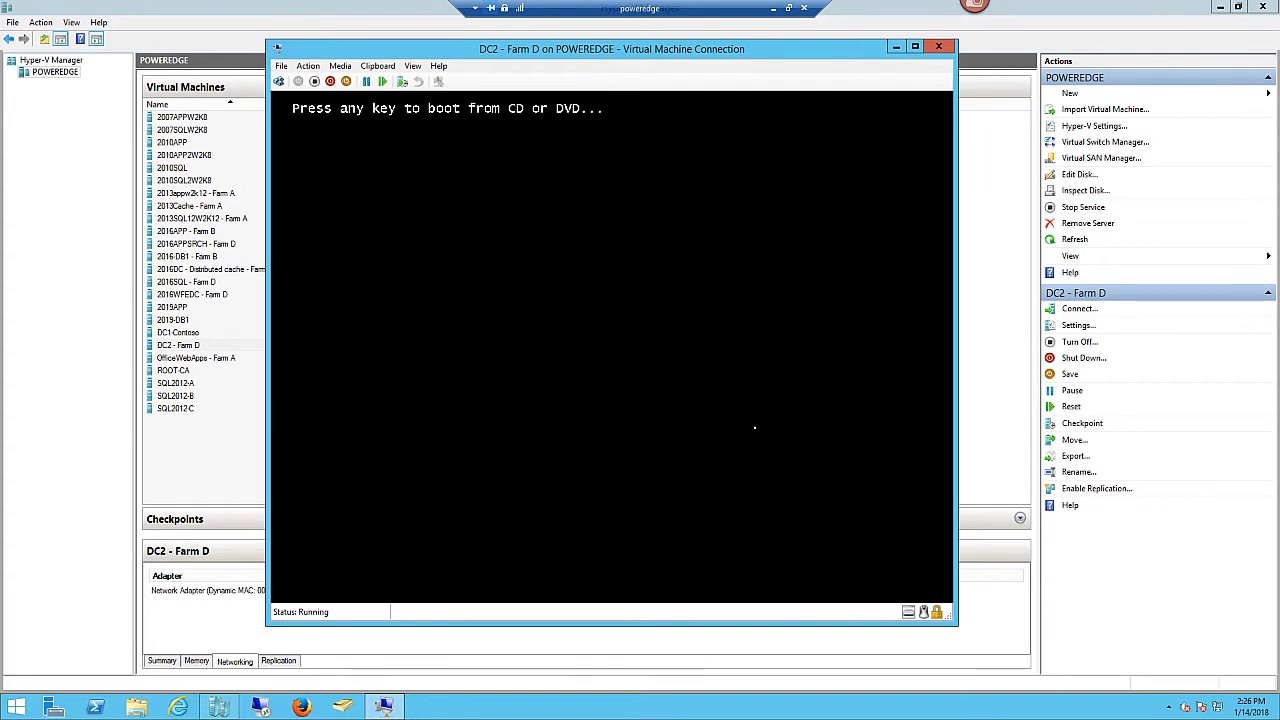
{"action": "key", "text": "Return"}
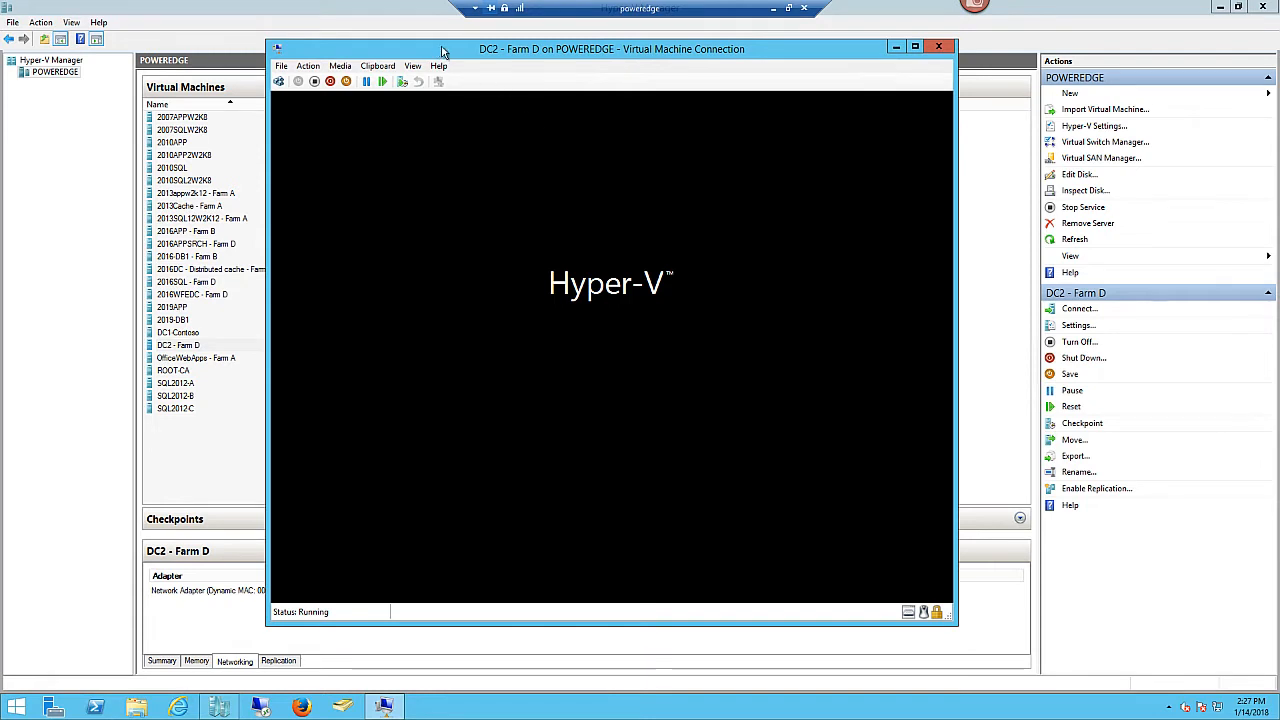
{"action": "left_click_drag", "start_coordinate": [443, 51], "coordinate": [544, 52]}
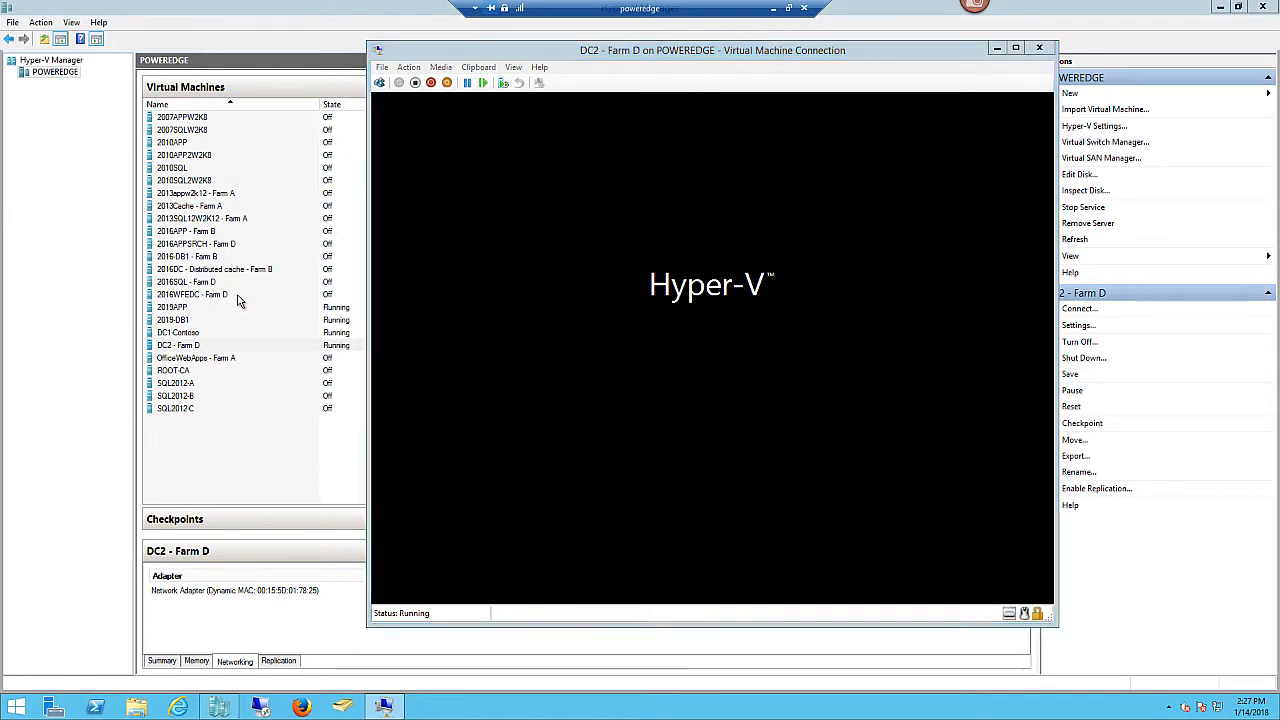
- Open consoles for 2016WFEDC, 2016SQL and 2016APPSRCH - Farm D
{"action": "left_click", "coordinate": [240, 297]}
{"action": "right_click", "coordinate": [264, 295]}
{"action": "left_click", "coordinate": [299, 306]}
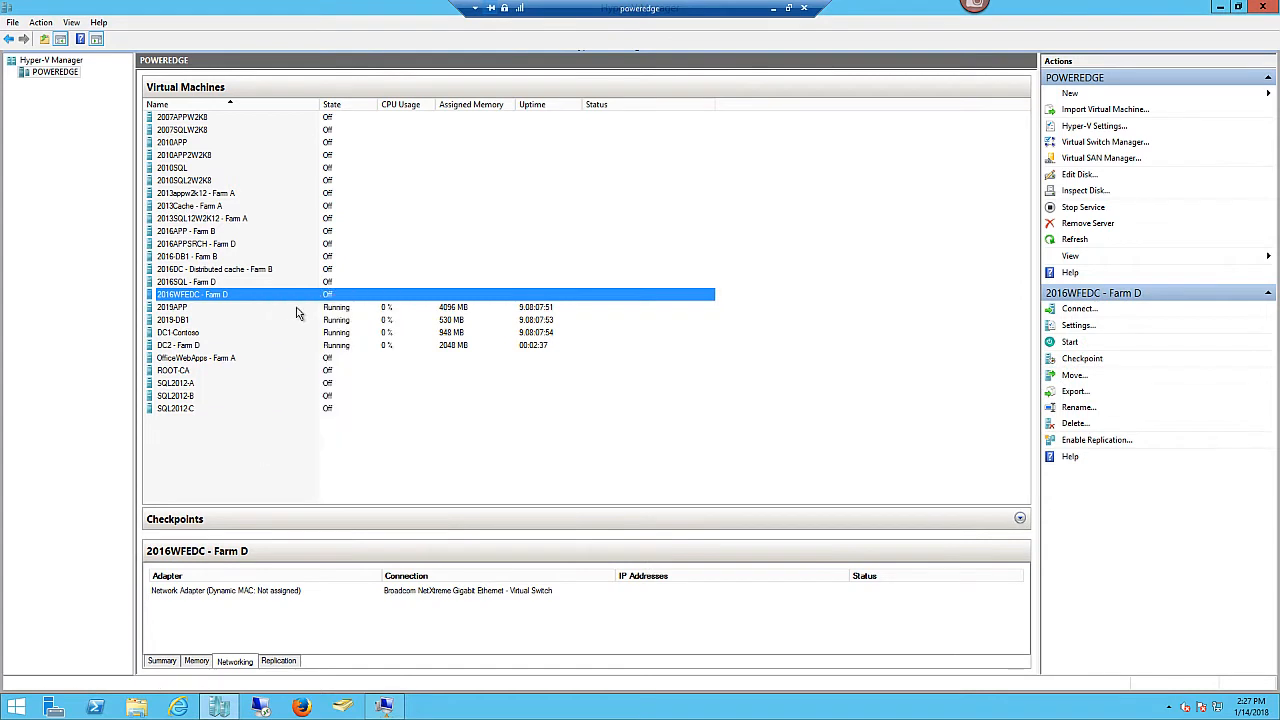
{"action": "right_click", "coordinate": [229, 288]}
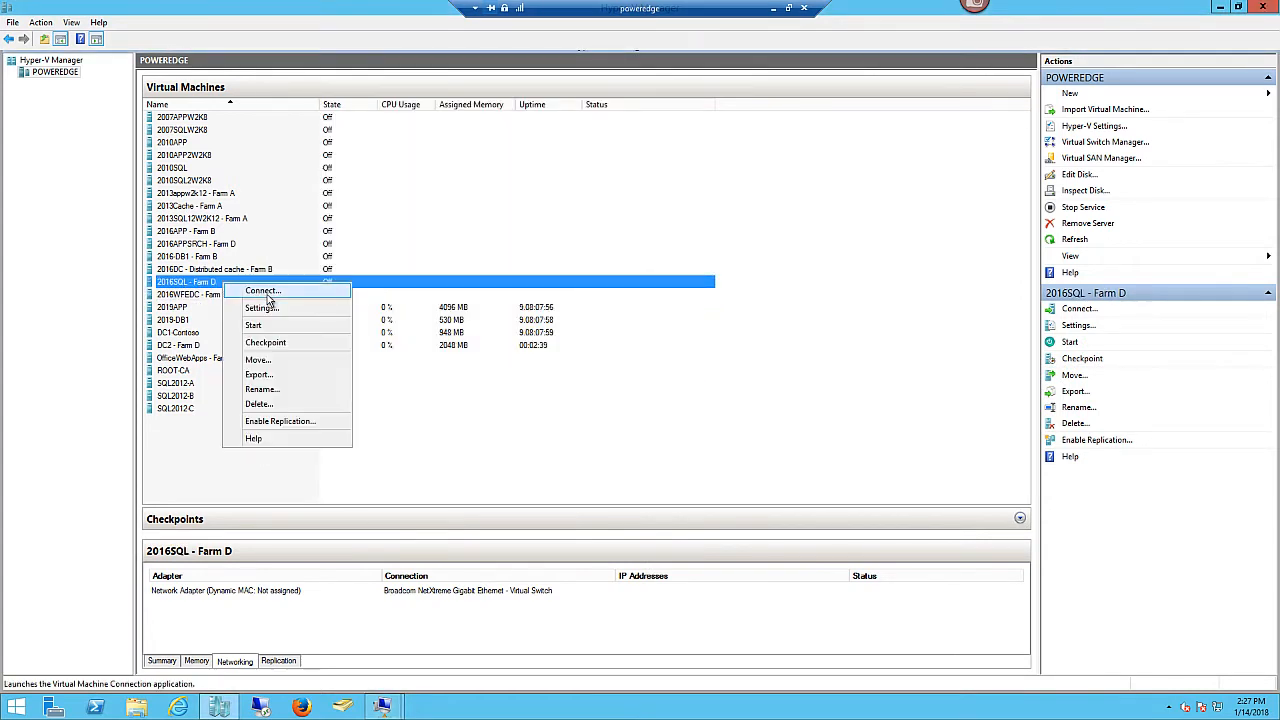
{"action": "left_click", "coordinate": [262, 287]}
{"action": "left_click", "coordinate": [245, 245]}
{"action": "right_click", "coordinate": [245, 247]}
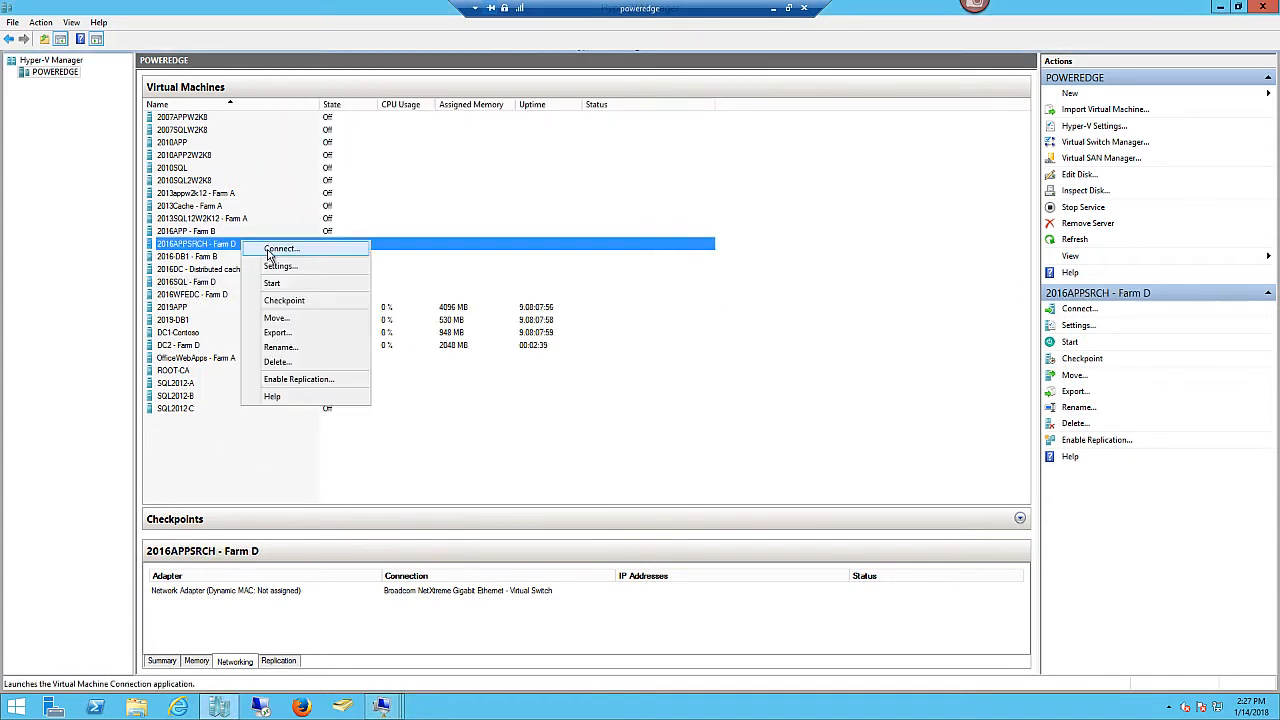
{"action": "left_click", "coordinate": [270, 250]}
- Start 2016WFEDC - Farm D and boot it from the setup DVD
{"action": "mouse_move", "coordinate": [390, 711]}
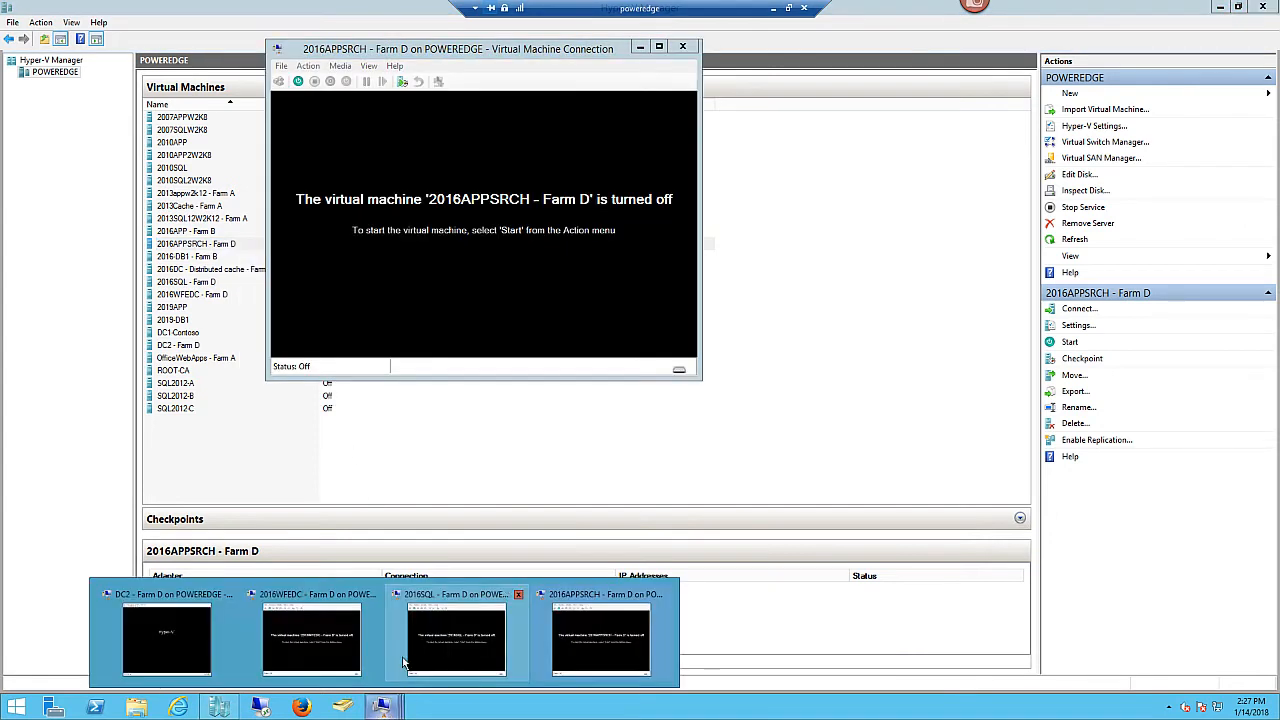
{"action": "left_click", "coordinate": [339, 648]}
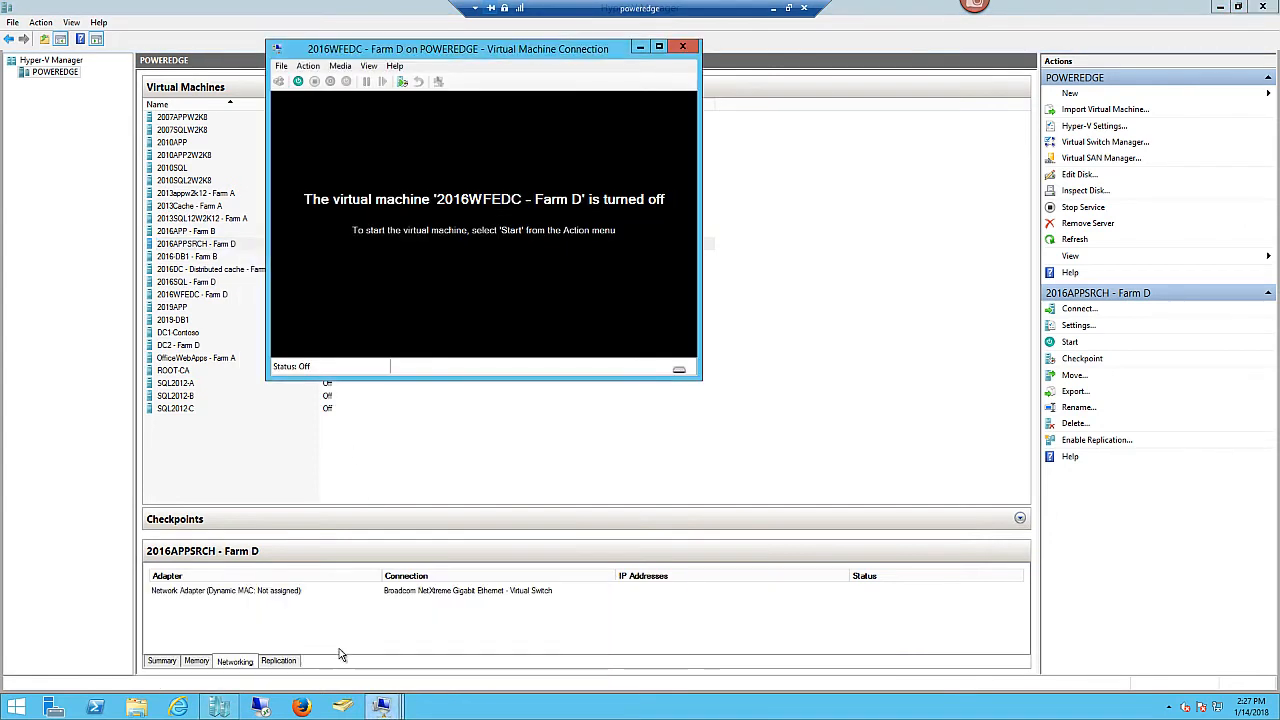
{"action": "left_click", "coordinate": [298, 82]}
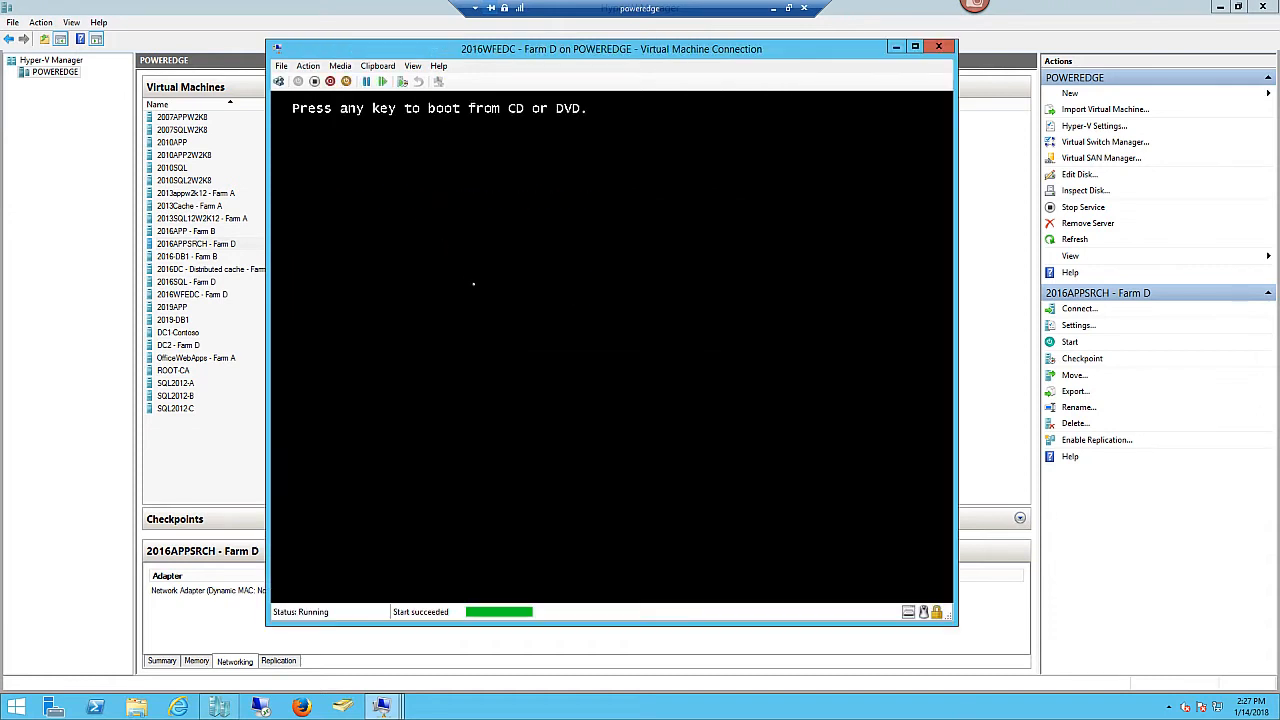
{"action": "key", "text": "Return"}
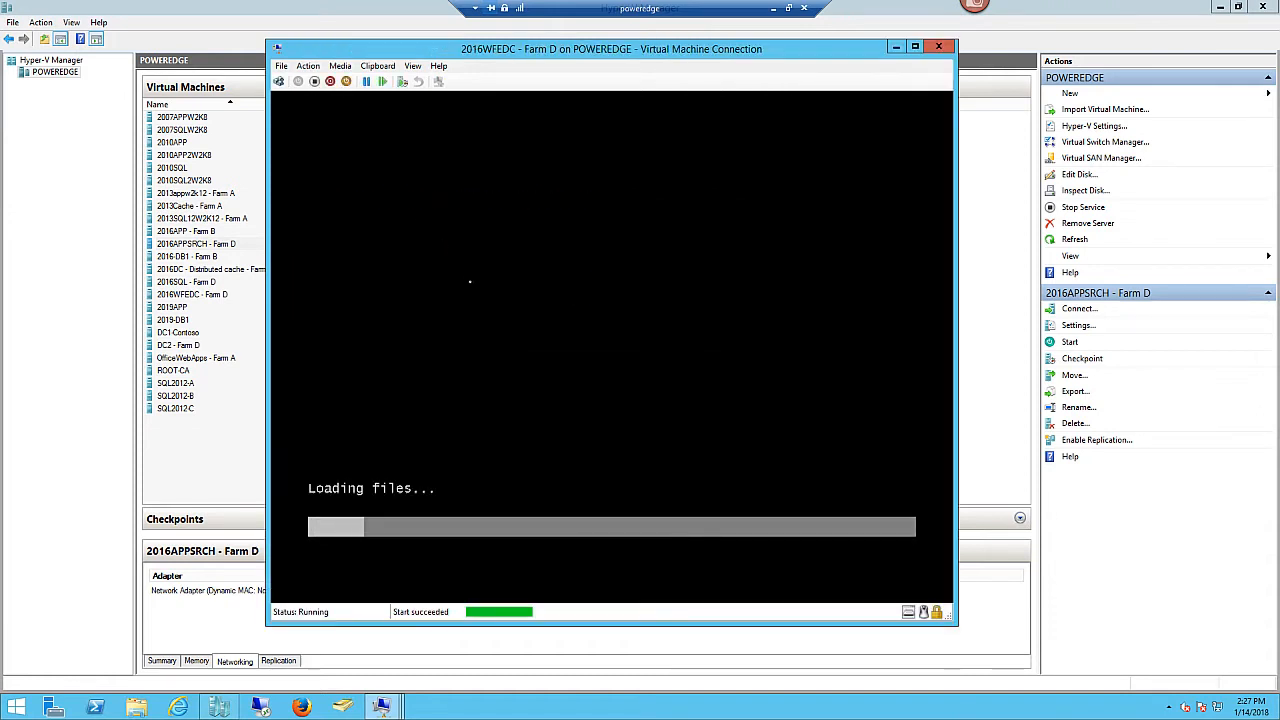
- Start 2016SQL - Farm D and boot it from the setup DVD
{"action": "mouse_move", "coordinate": [380, 707]}
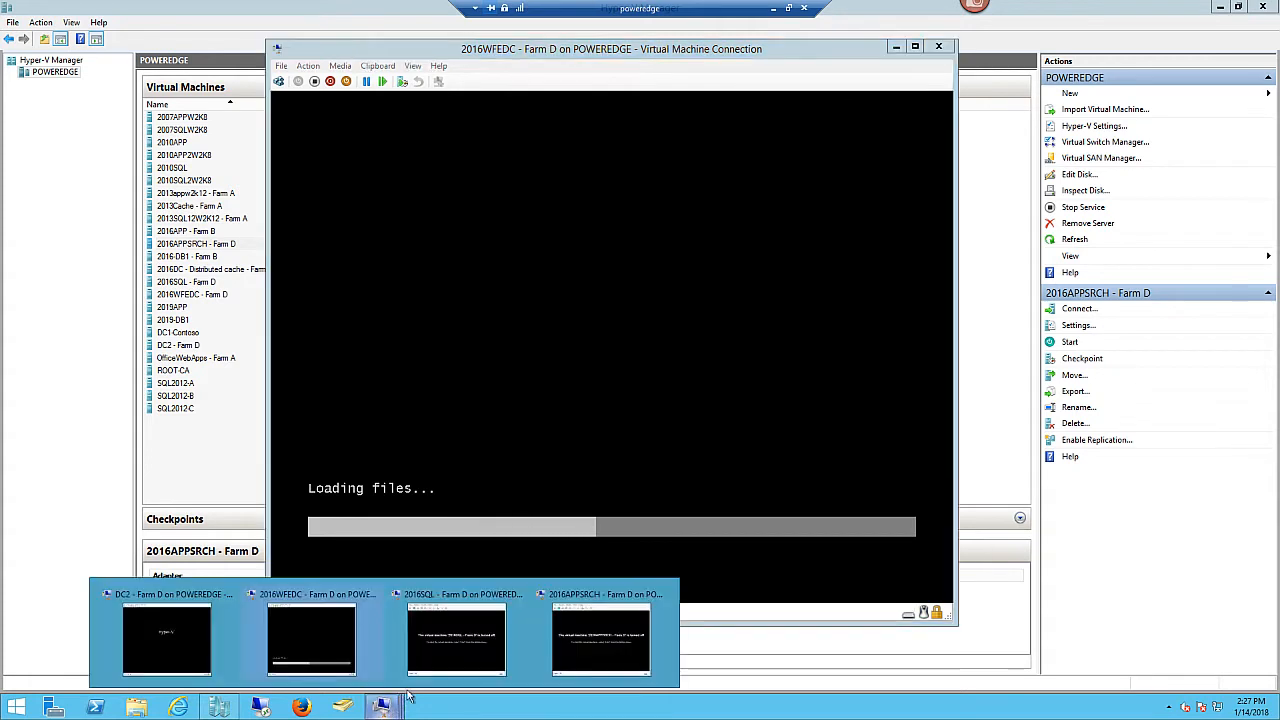
{"action": "left_click", "coordinate": [466, 628]}
{"action": "left_click", "coordinate": [298, 81]}
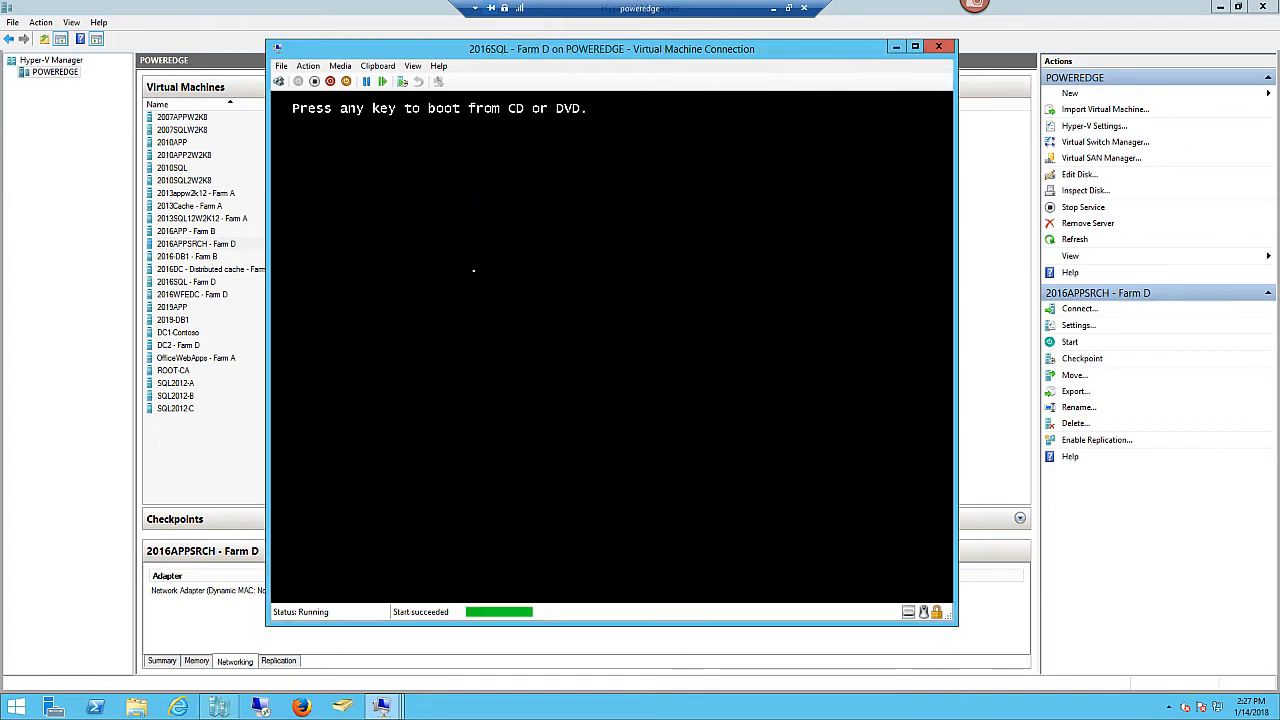
{"action": "key", "text": "Return"}
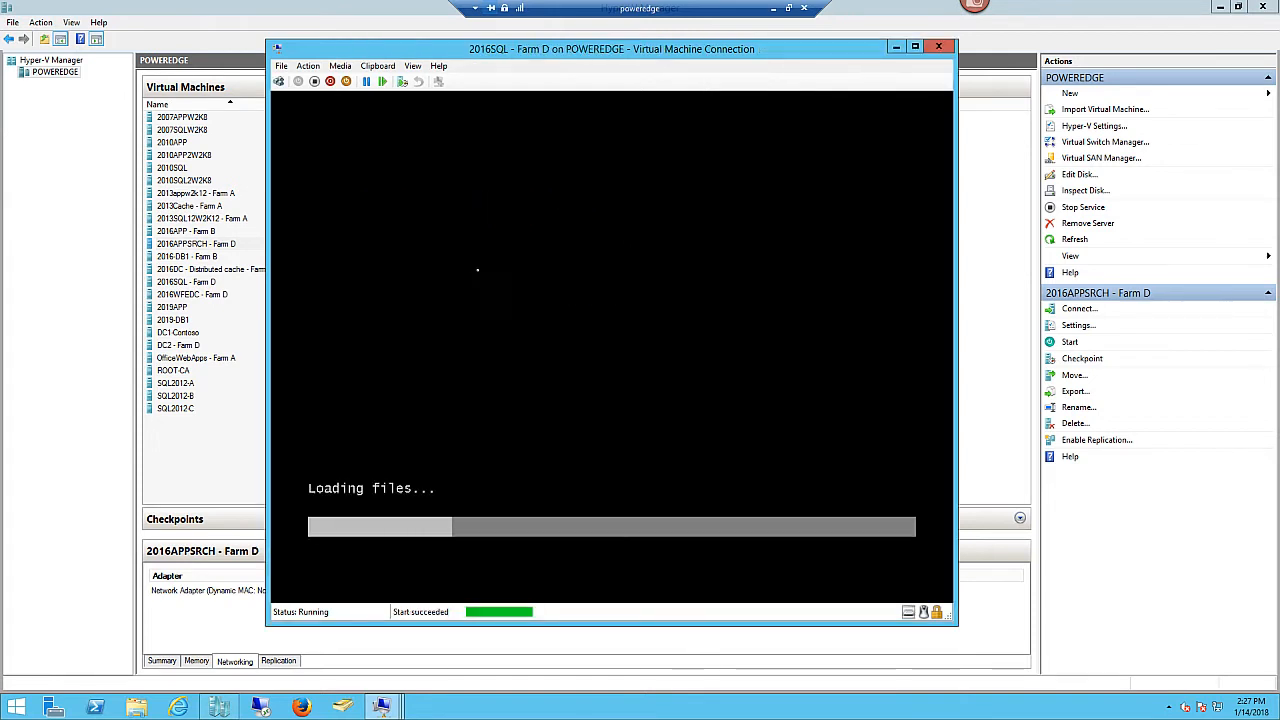
- Start 2016APPSRCH - Farm D and boot it from the setup DVD
{"action": "mouse_move", "coordinate": [380, 707]}
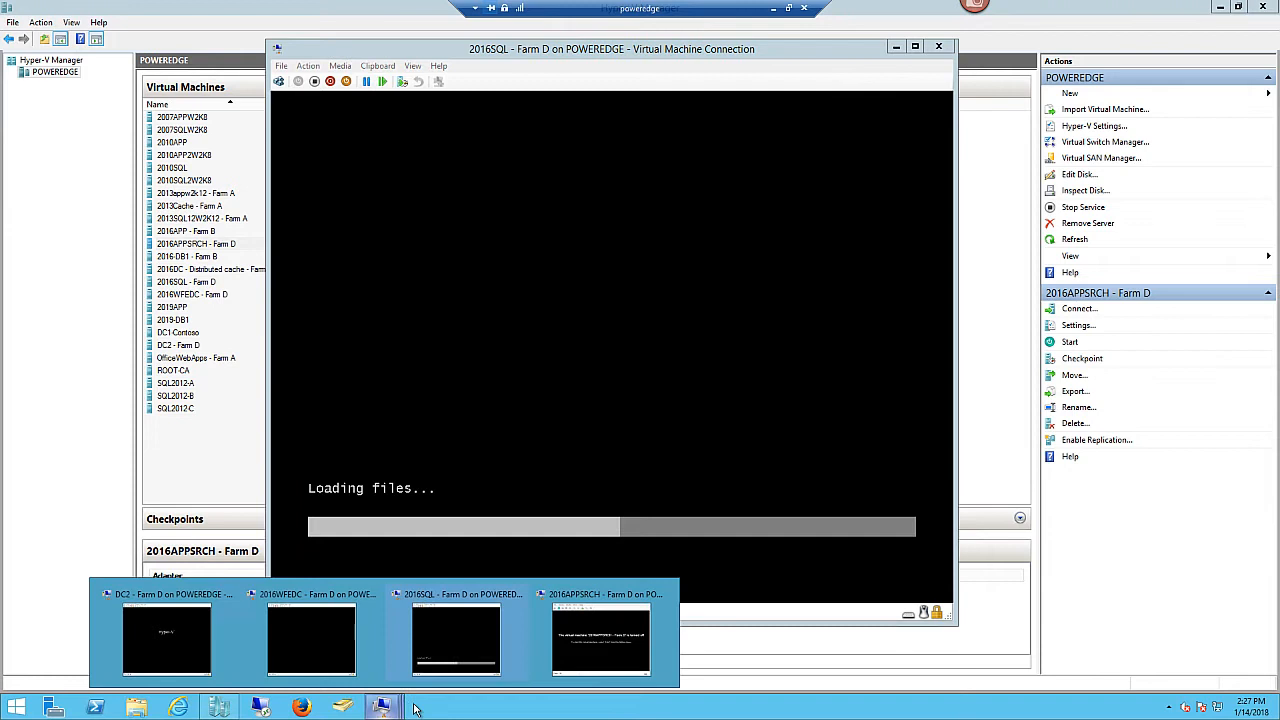
{"action": "left_click", "coordinate": [600, 650]}
{"action": "left_click", "coordinate": [298, 81]}
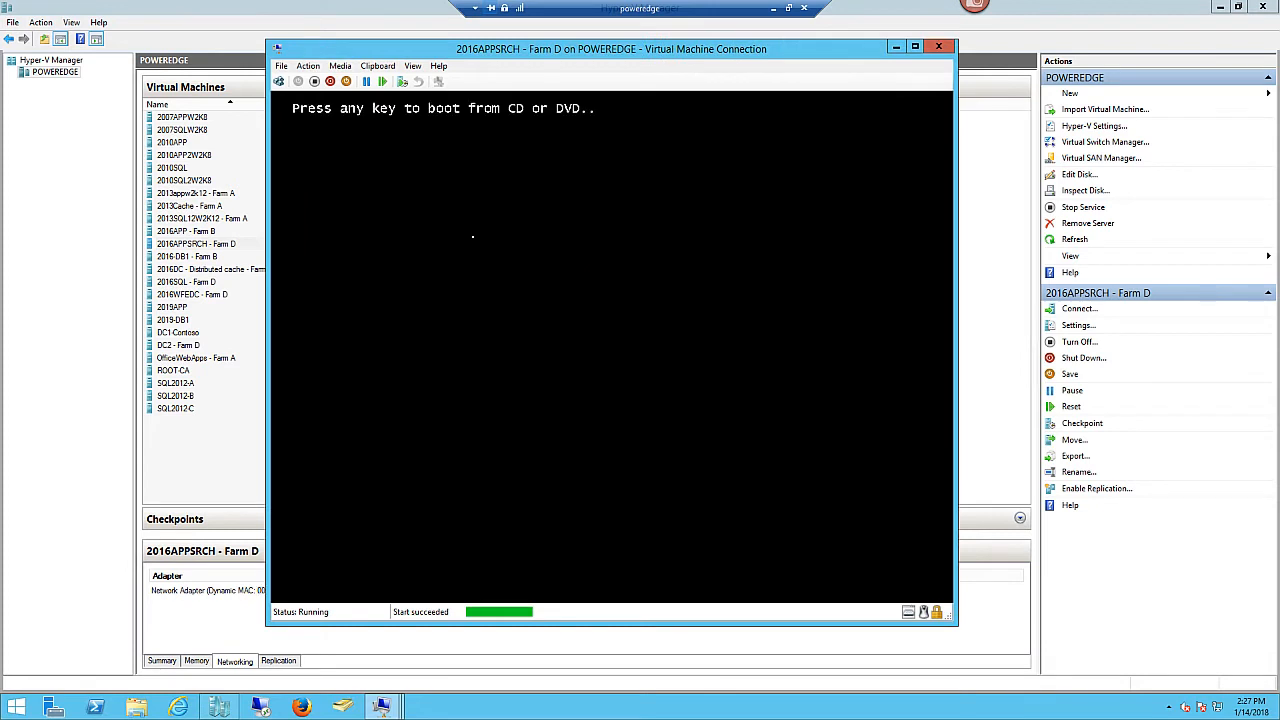
{"action": "key", "text": "Return"}
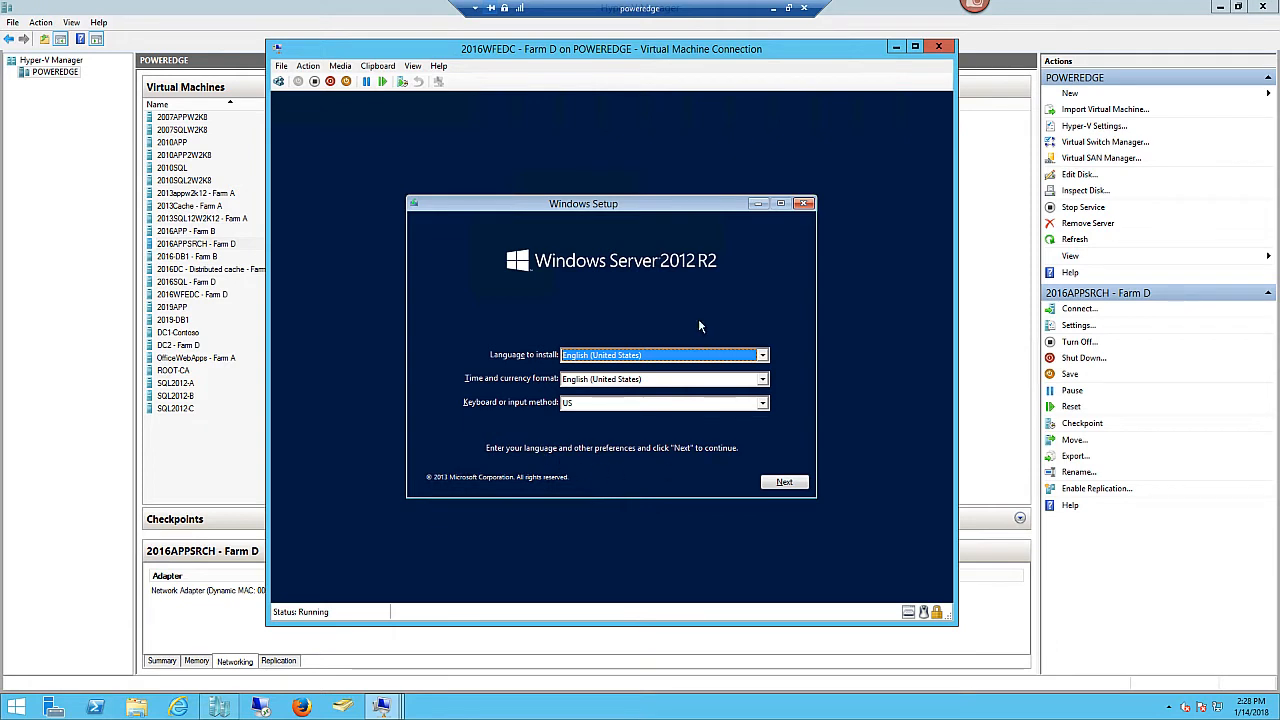
- Accept default language settings and choose Install now on 2016WFEDC and 2016SQL
{"action": "left_click", "coordinate": [784, 483]}
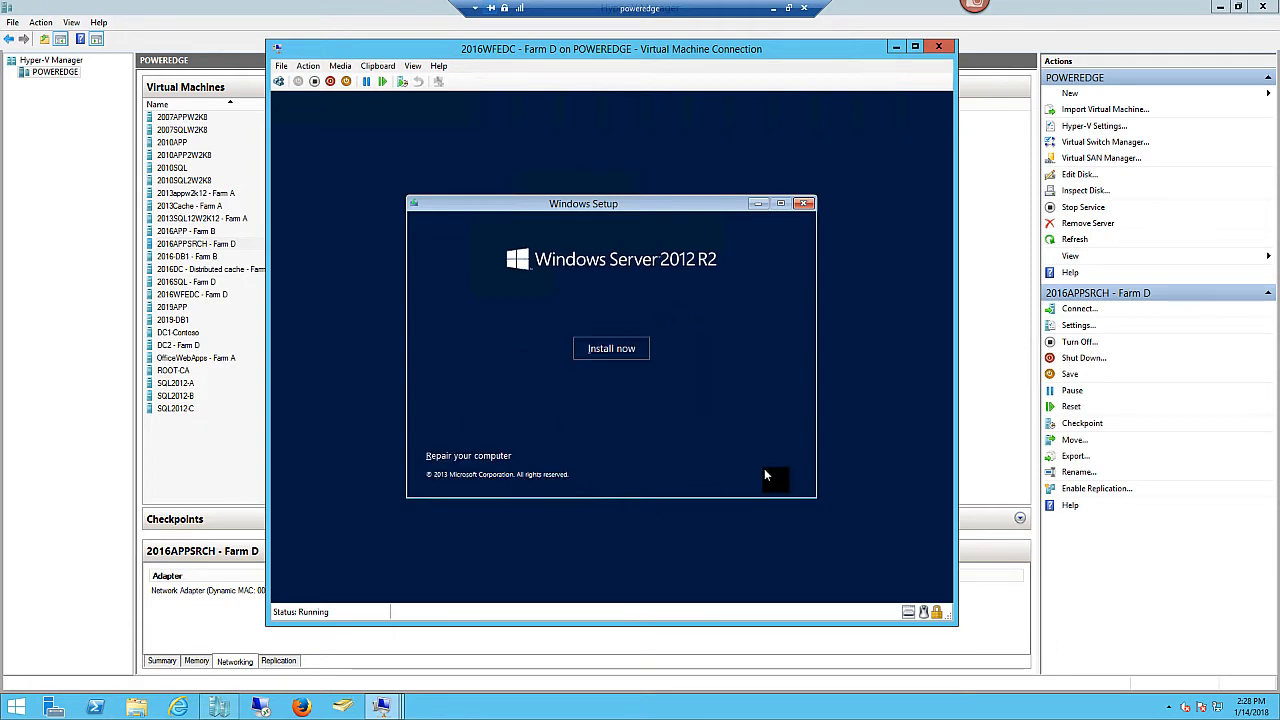
{"action": "left_click", "coordinate": [604, 347]}
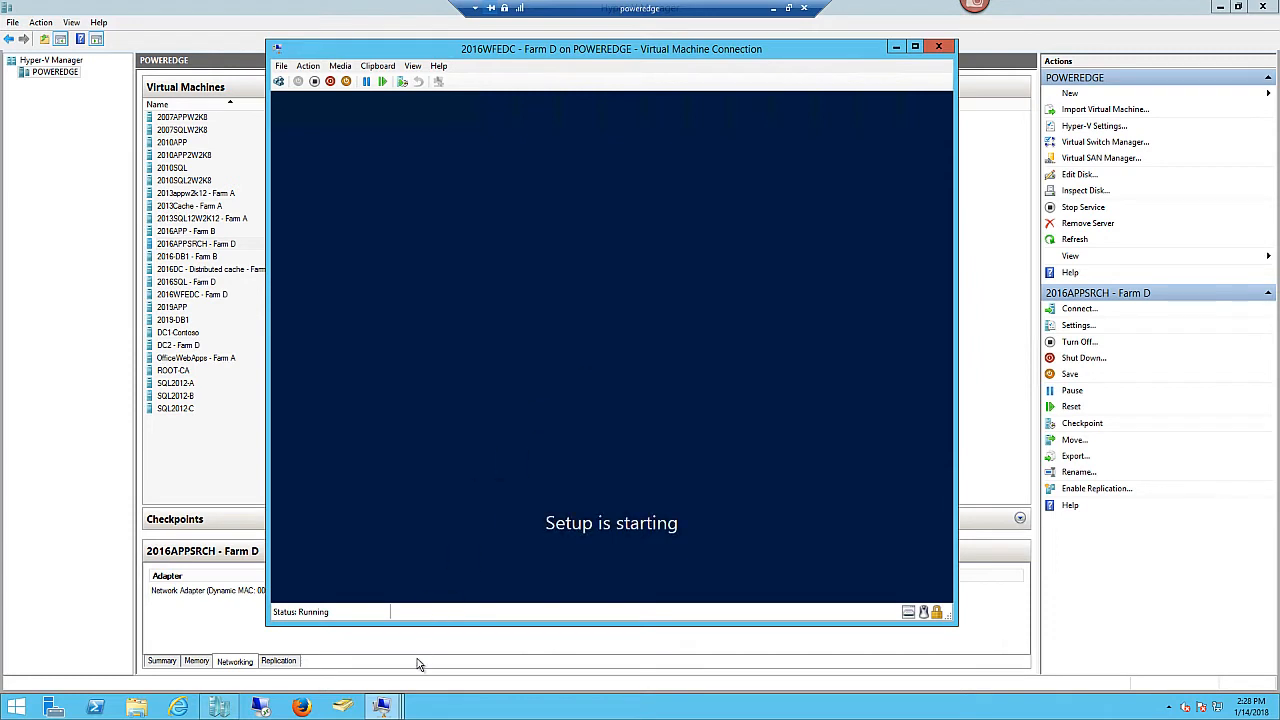
{"action": "mouse_move", "coordinate": [382, 712]}
{"action": "left_click", "coordinate": [470, 630]}
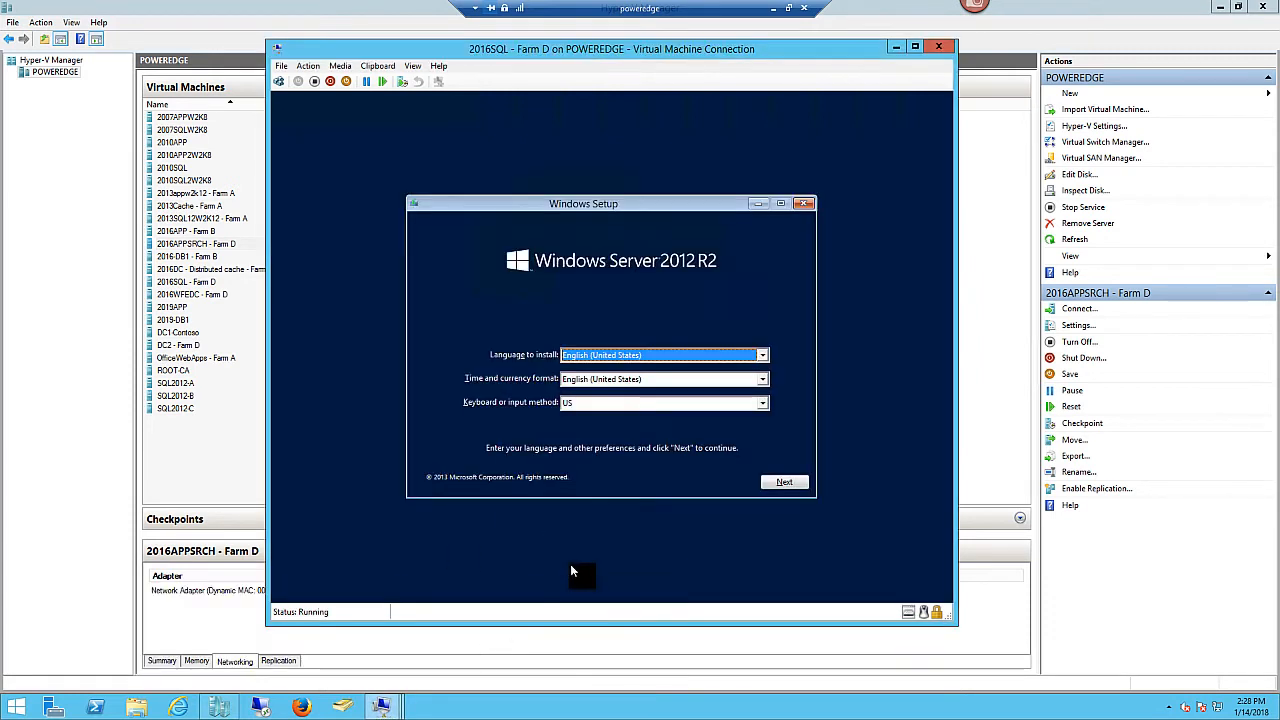
{"action": "left_click", "coordinate": [785, 487]}
{"action": "left_click", "coordinate": [601, 350]}
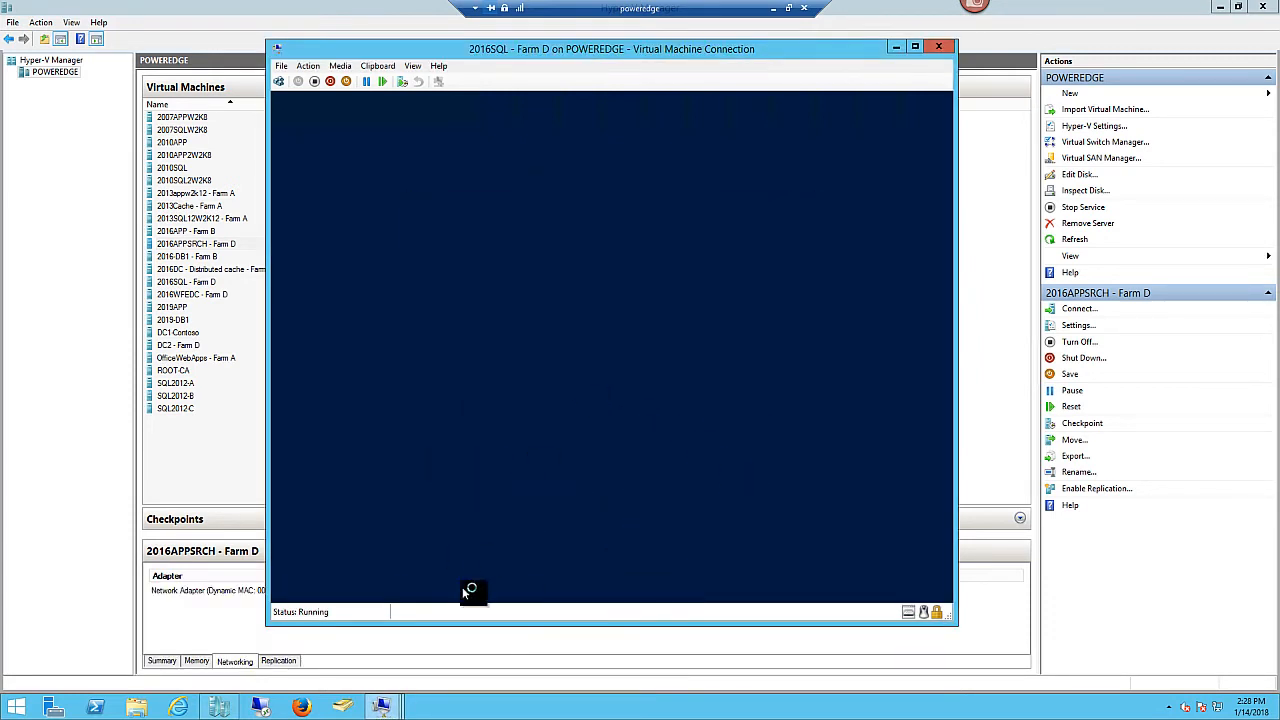
- Start Install now on 2016APPSRCH, move the DC2 window aside, and return to 2016APPSRCH
{"action": "mouse_move", "coordinate": [382, 708]}
{"action": "left_click", "coordinate": [644, 617]}
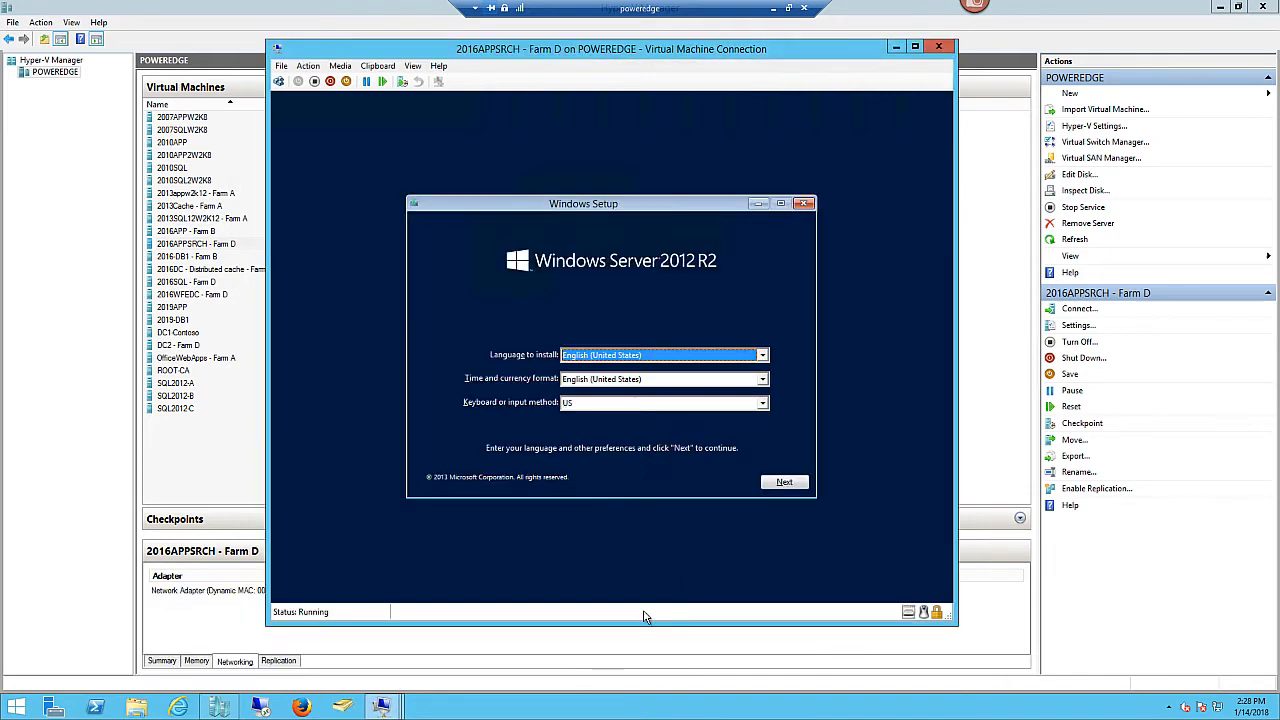
{"action": "left_click", "coordinate": [785, 484]}
{"action": "left_click", "coordinate": [600, 348]}
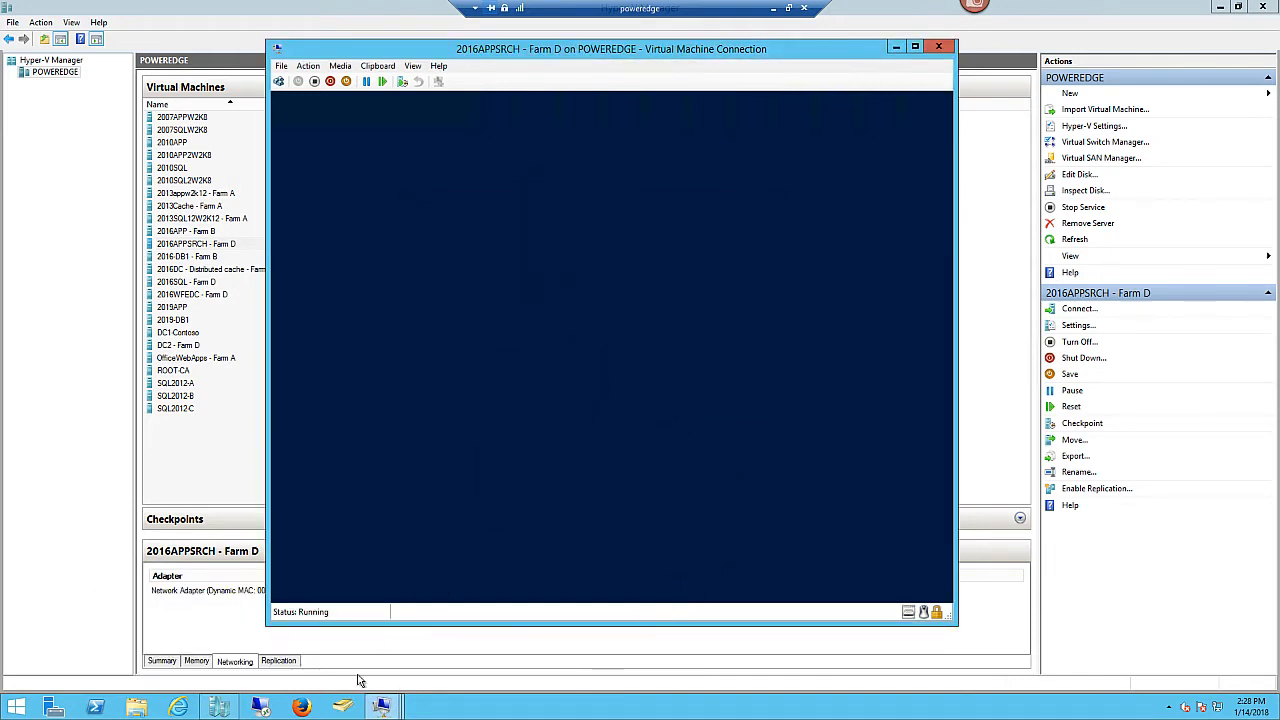
{"action": "mouse_move", "coordinate": [381, 708]}
{"action": "left_click", "coordinate": [183, 640]}
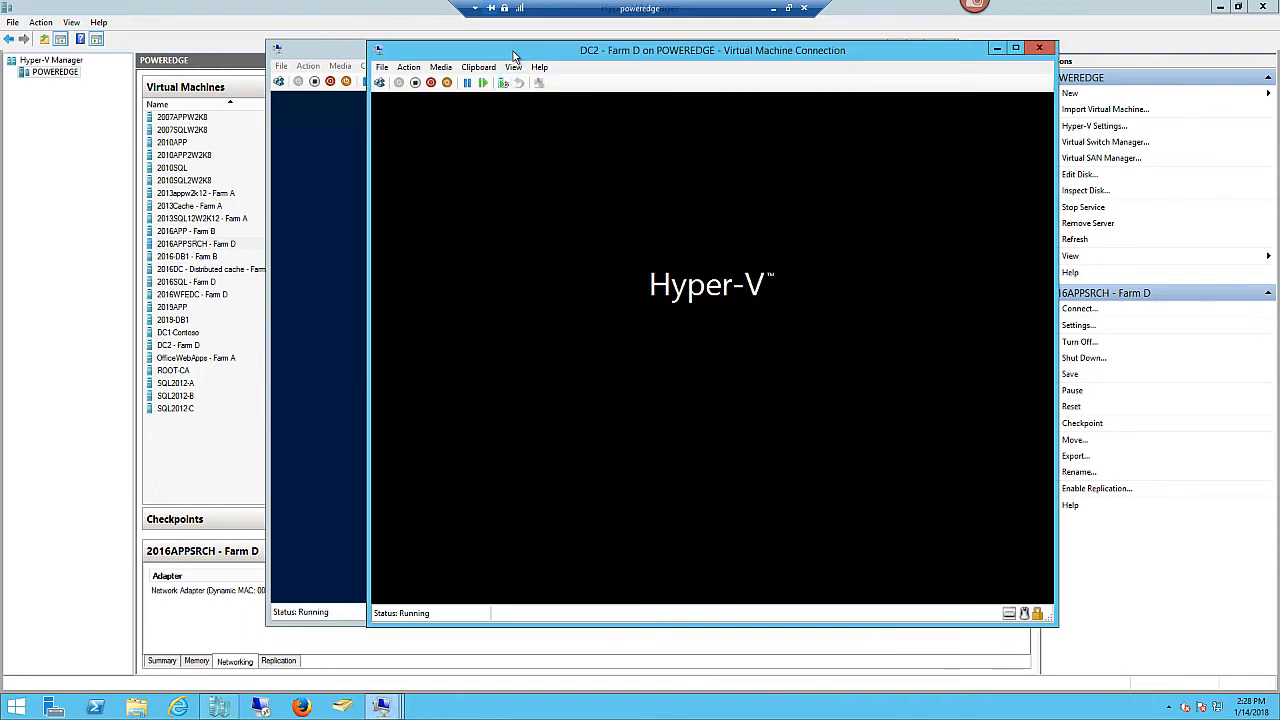
{"action": "left_click_drag", "start_coordinate": [513, 57], "coordinate": [624, 58]}
{"action": "left_click", "coordinate": [375, 53]}
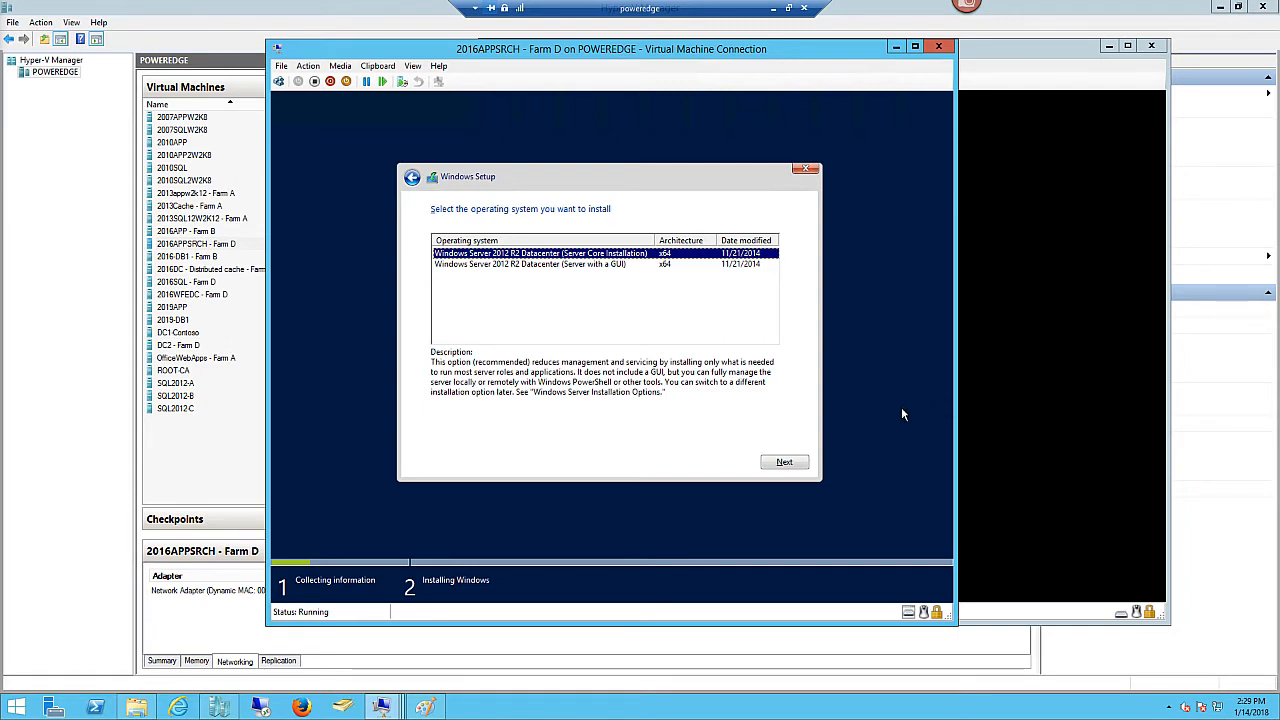
- Choose Server with a GUI, accept the licence, and custom-install onto Drive 0 unallocated space
{"action": "left_click", "coordinate": [612, 264]}
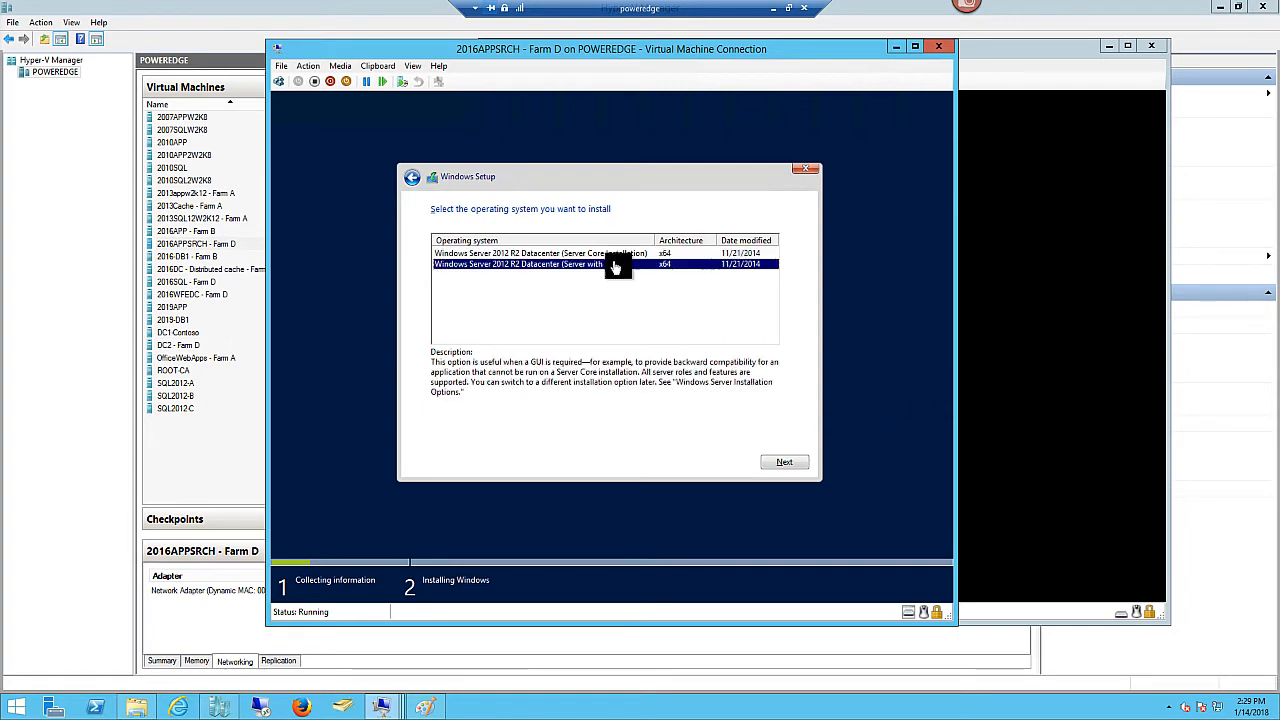
{"action": "left_click", "coordinate": [792, 464]}
{"action": "left_click", "coordinate": [440, 430]}
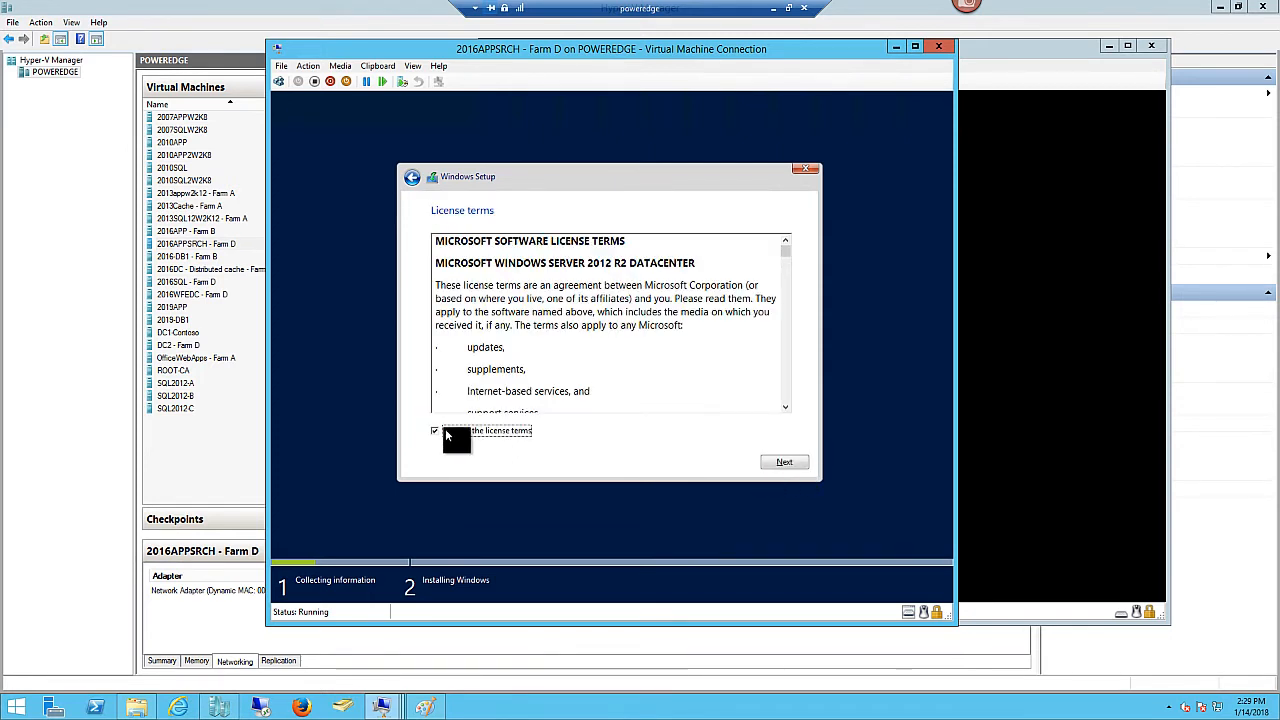
{"action": "left_click", "coordinate": [778, 463]}
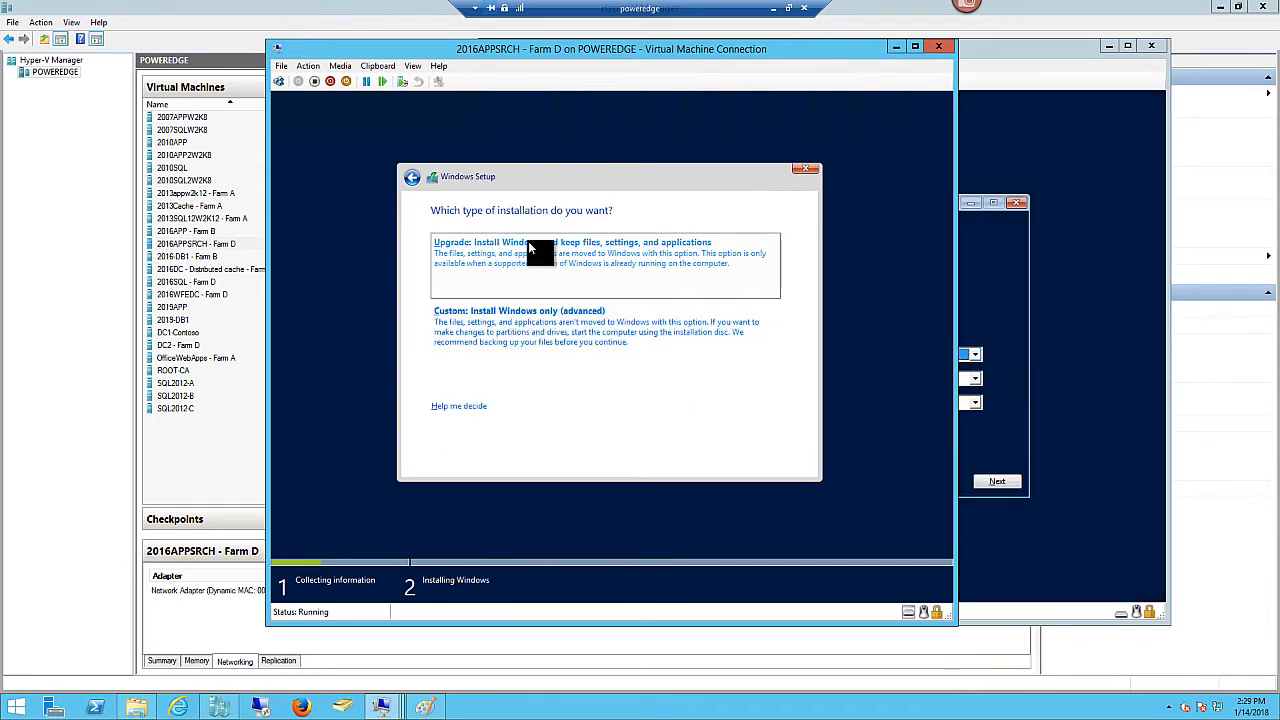
{"action": "left_click", "coordinate": [487, 333]}
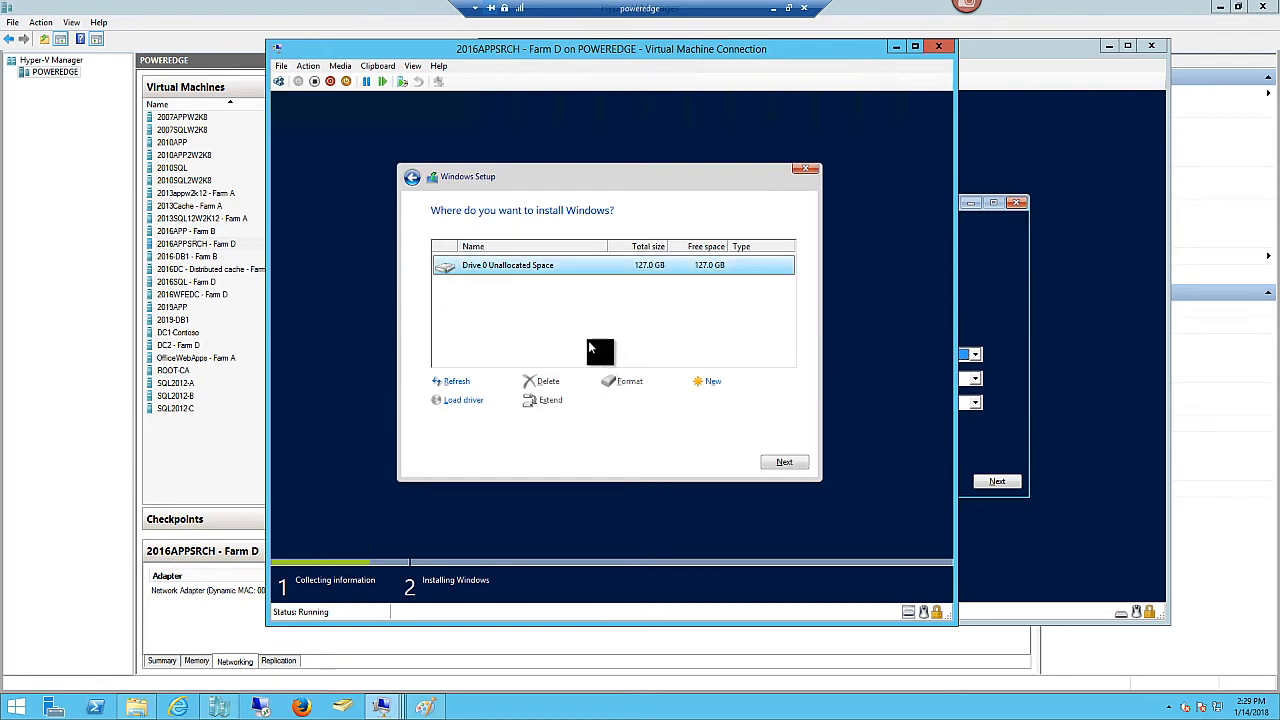
{"action": "left_click", "coordinate": [785, 462]}
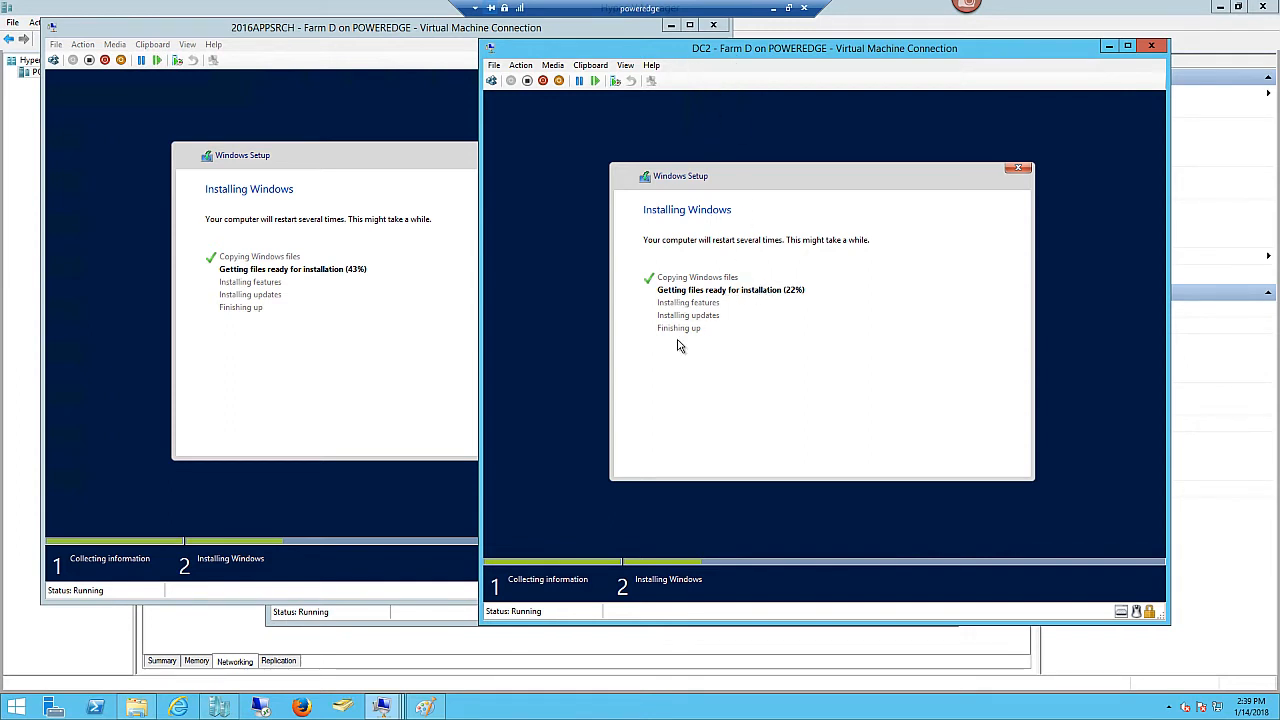
- Check the 2016WFEDC VM's progress, then switch to the DC2 VM window
{"action": "mouse_move", "coordinate": [385, 708]}
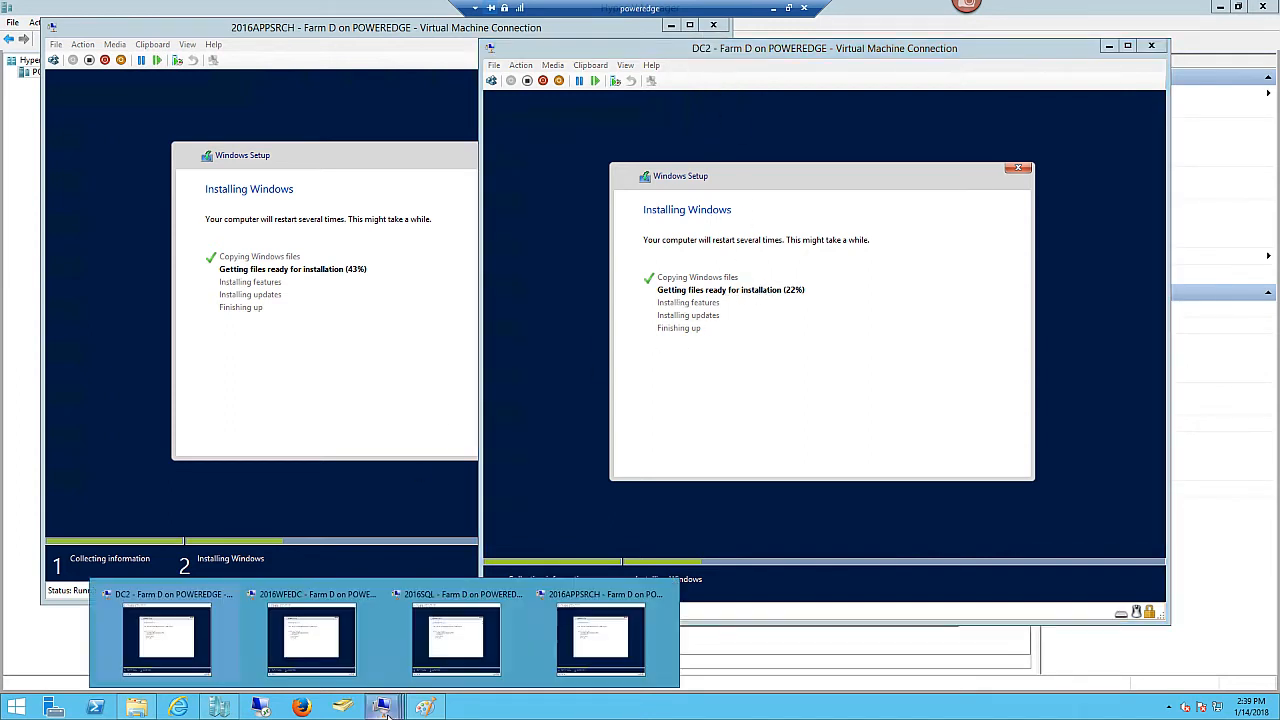
{"action": "left_click", "coordinate": [350, 670]}
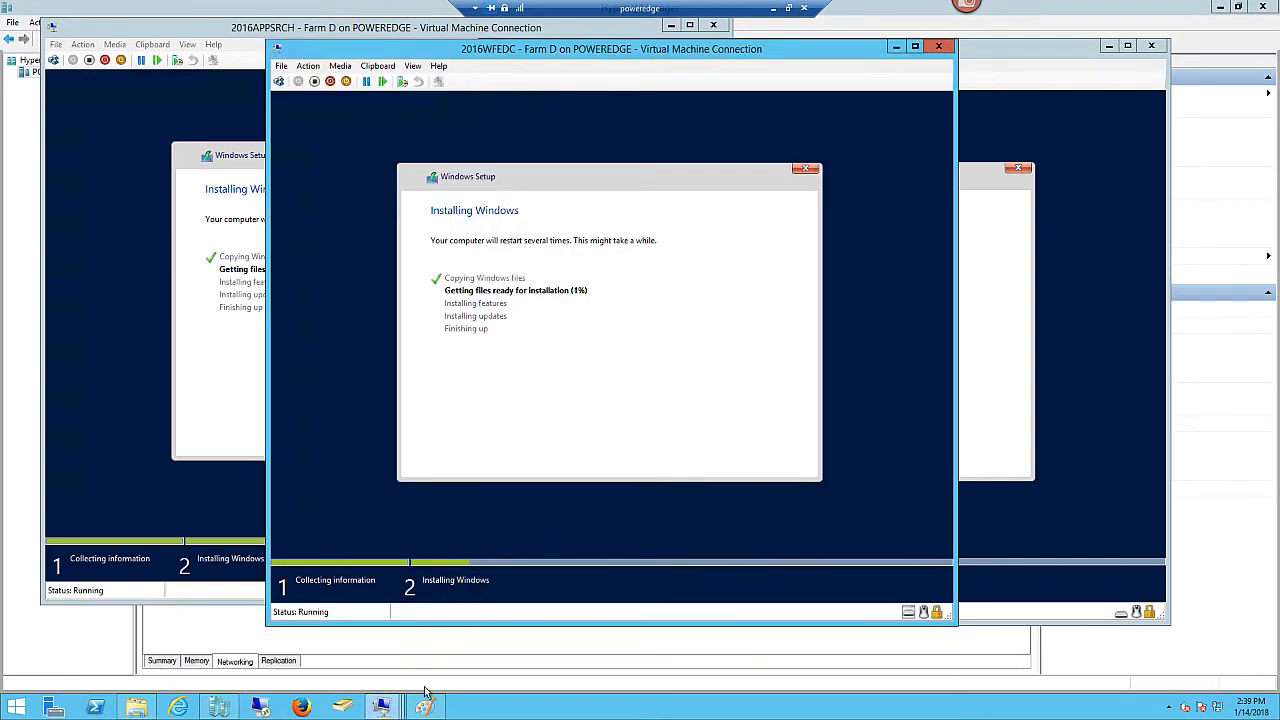
{"action": "mouse_move", "coordinate": [384, 706]}
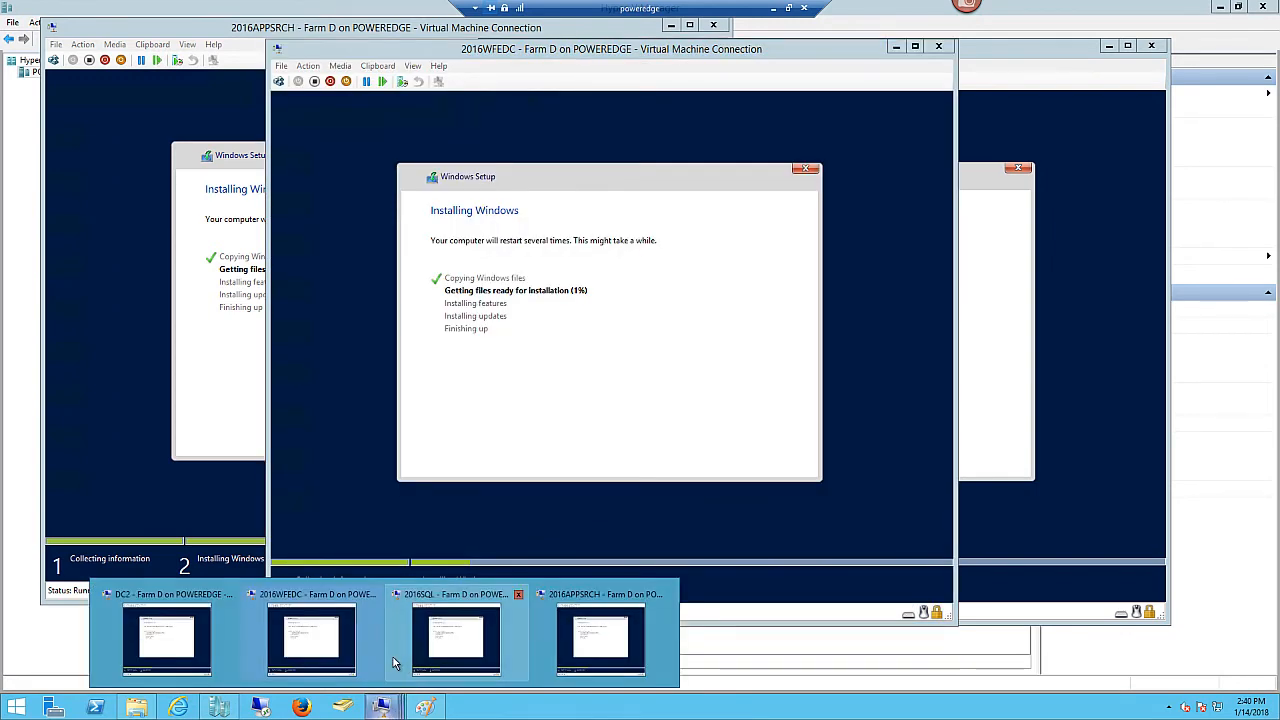
{"action": "left_click", "coordinate": [200, 646]}
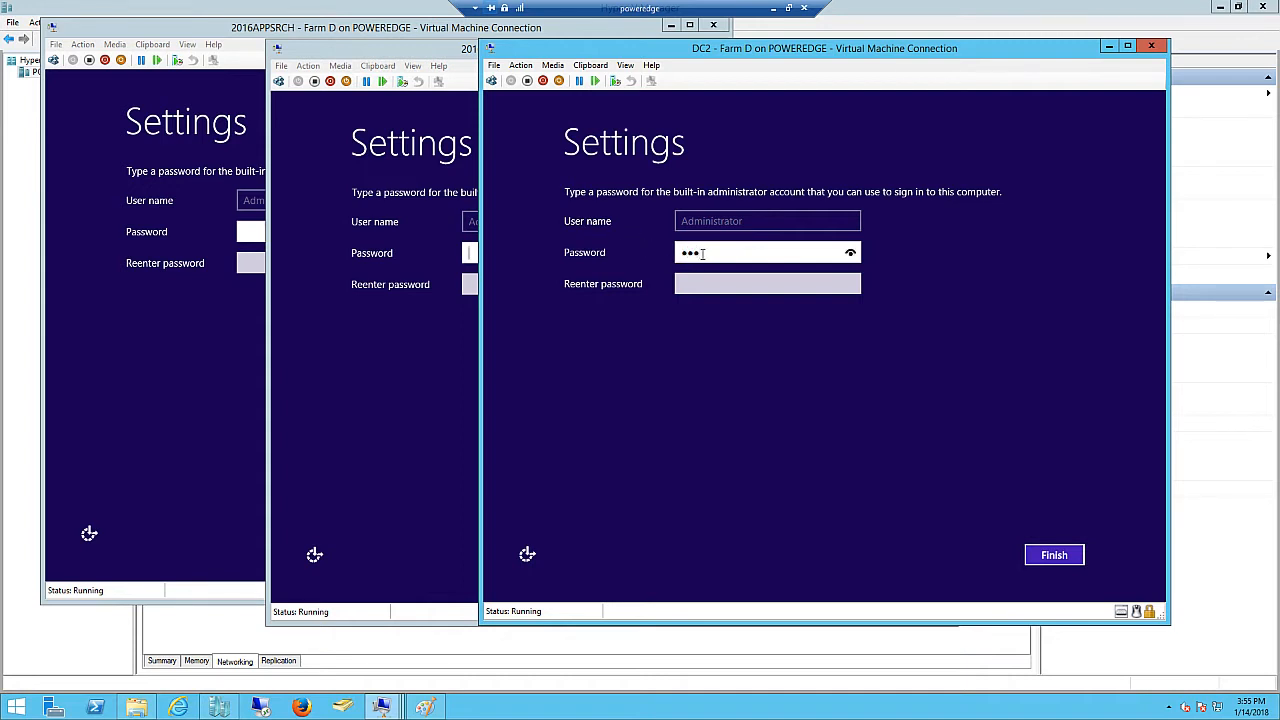
- Enter and confirm DC2's administrator password, then finish its setup
{"action": "key", "text": "BackSpace"}
{"action": "key", "text": "BackSpace"}
{"action": "key", "text": "BackSpace"}
{"action": "type", "text": "P@ssw0rd1!"}
{"action": "left_click", "coordinate": [683, 285]}
{"action": "type", "text": "P@ssw0rd"}
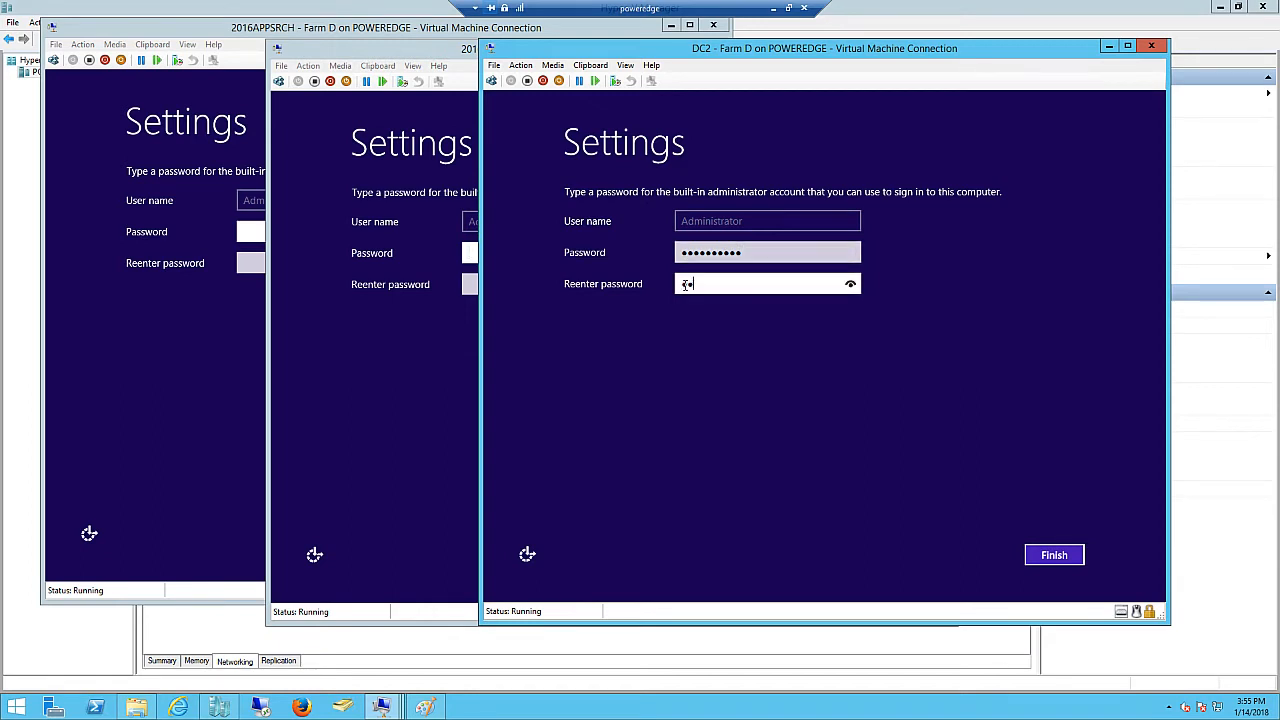
{"action": "type", "text": "1!"}
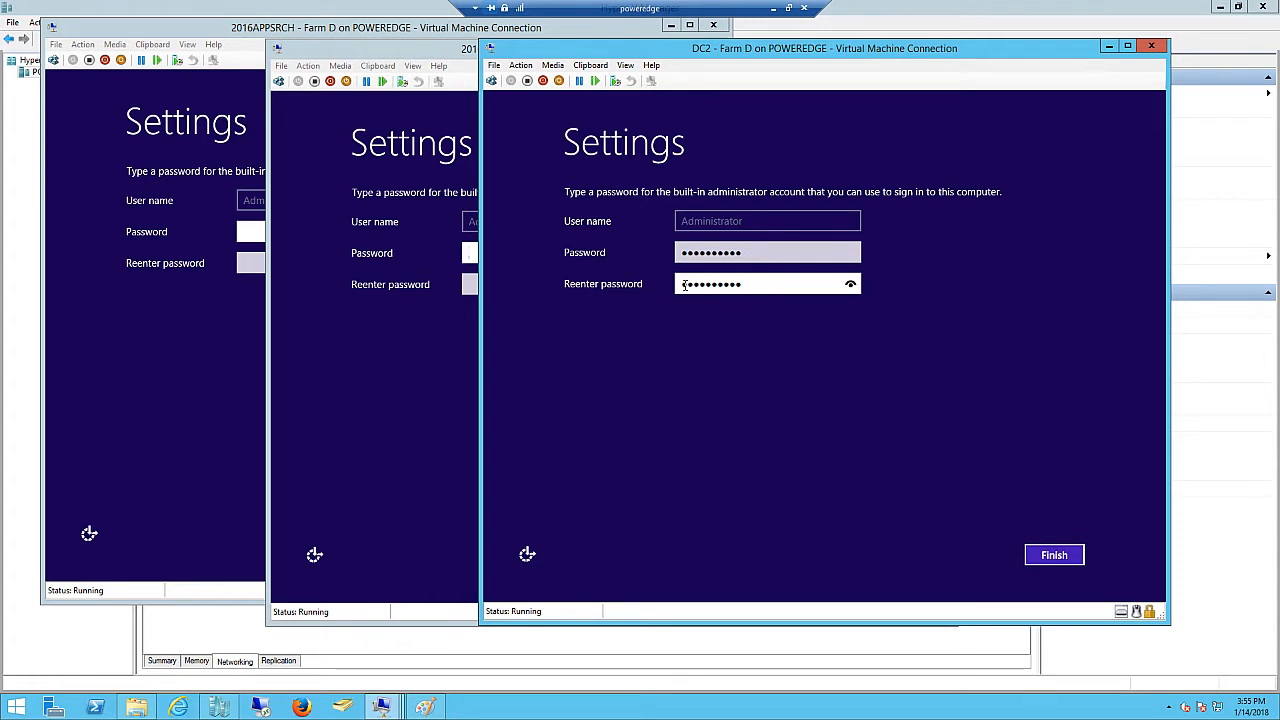
{"action": "left_click", "coordinate": [1055, 557]}
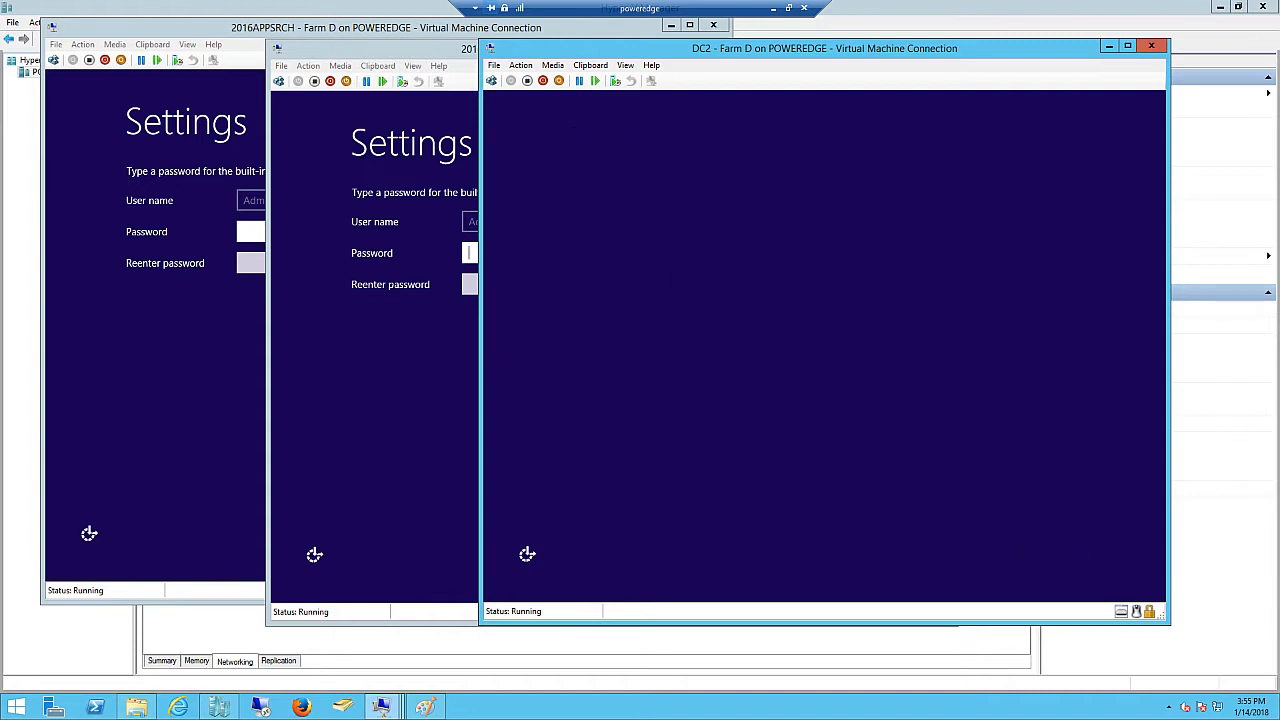
- Type an administrator password on 2016WFEDC's password page, then erase it
{"action": "left_click", "coordinate": [475, 255]}
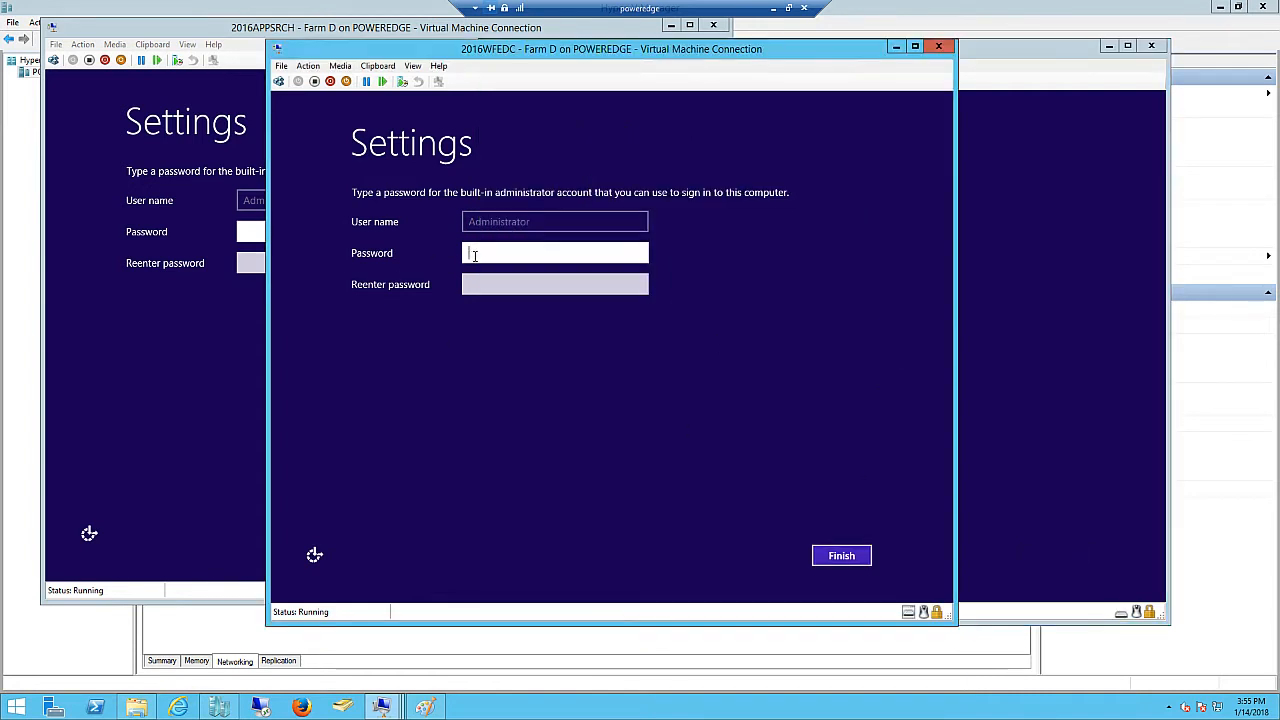
{"action": "type", "text": "Pa$$w0rd"}
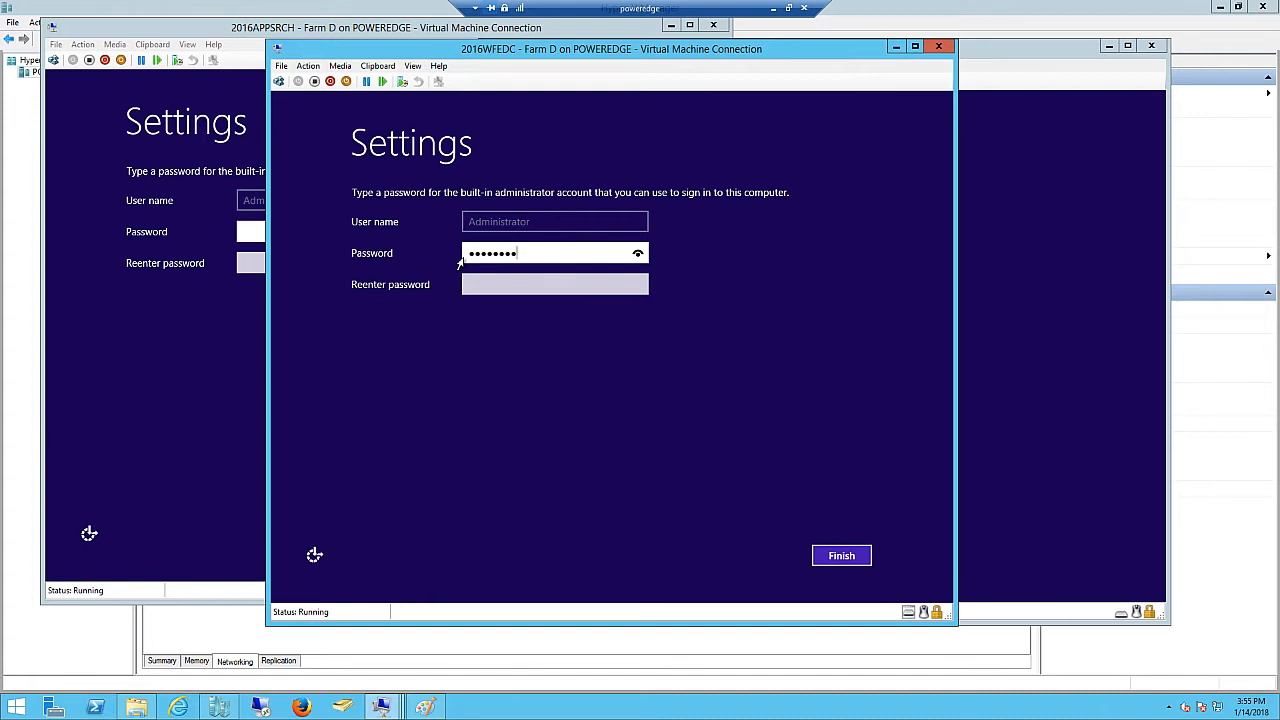
{"action": "key", "text": "BackSpace"}
{"action": "key", "text": "BackSpace"}
{"action": "key", "text": "BackSpace"}
{"action": "key", "text": "BackSpace"}
{"action": "key", "text": "BackSpace"}
{"action": "key", "text": "BackSpace"}
{"action": "key", "text": "BackSpace"}
{"action": "key", "text": "BackSpace"}
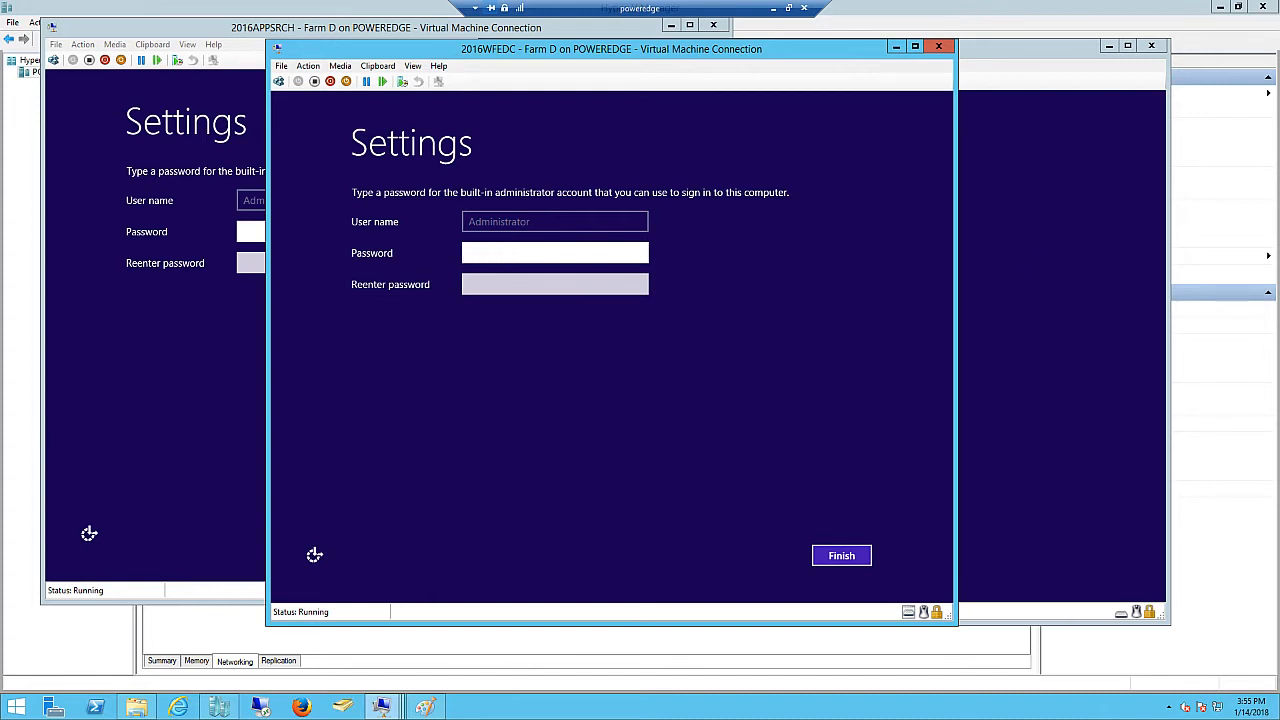
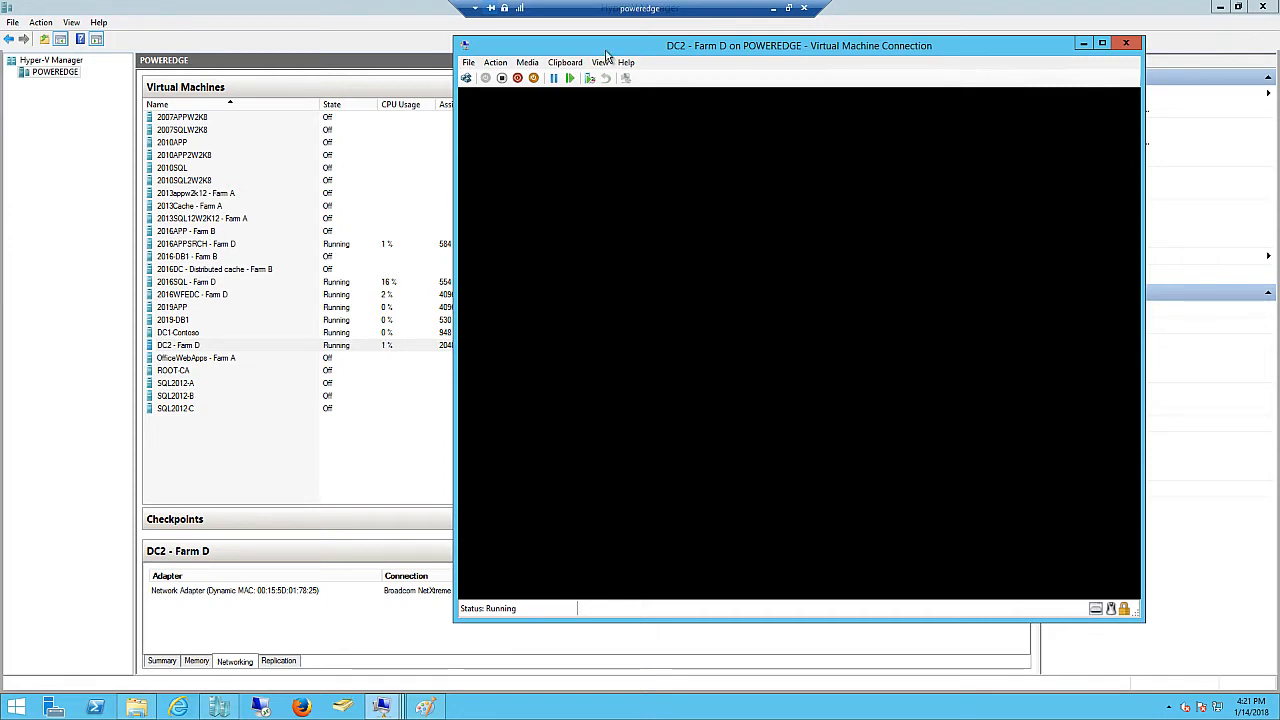
- Shift the DC2 - Farm D connection window aside while it boots to Server Manager
{"action": "left_click_drag", "start_coordinate": [605, 52], "coordinate": [649, 47]}
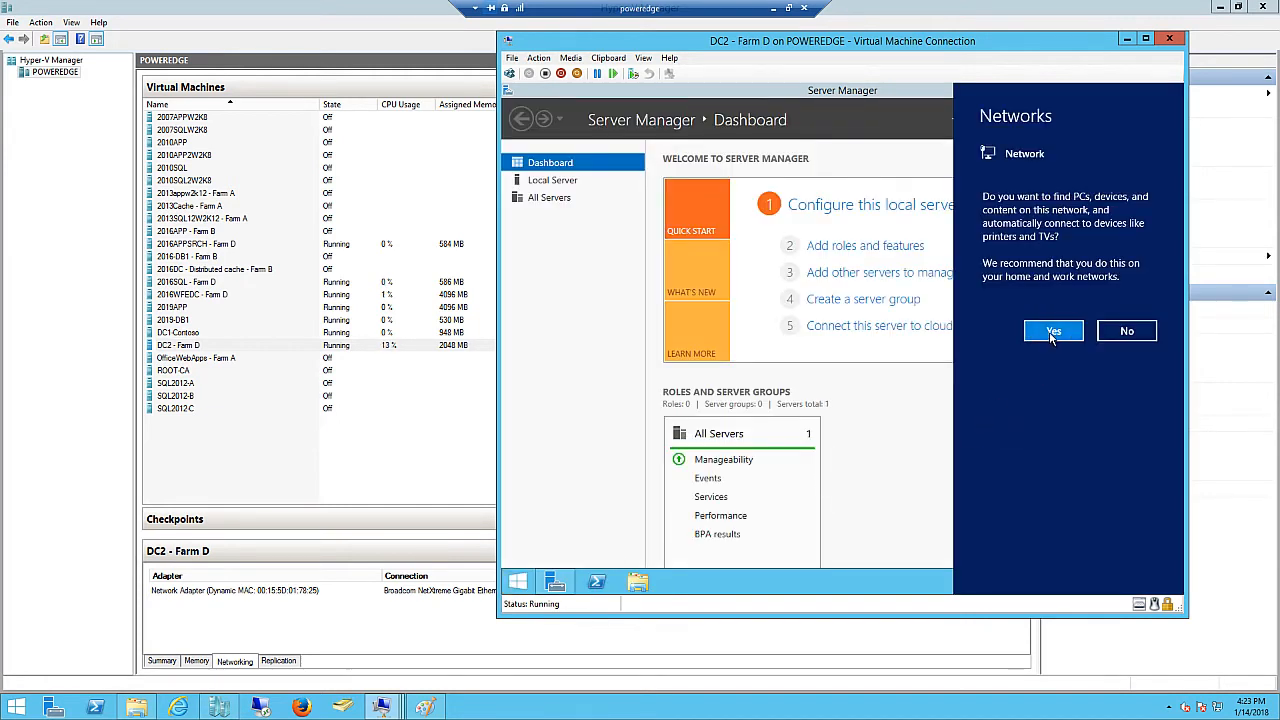
- Allow network discovery on DC2 - Farm D and launch System Properties with sysdm.cpl
{"action": "left_click", "coordinate": [1051, 336]}
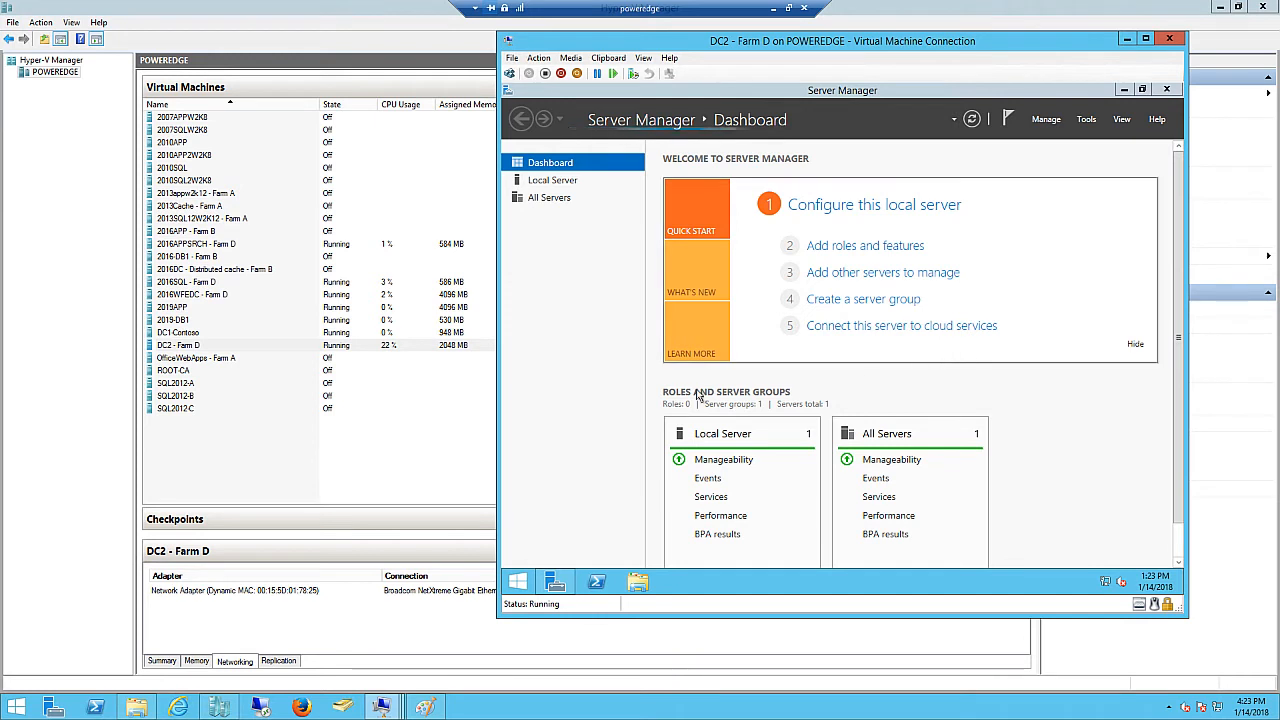
{"action": "right_click", "coordinate": [505, 592]}
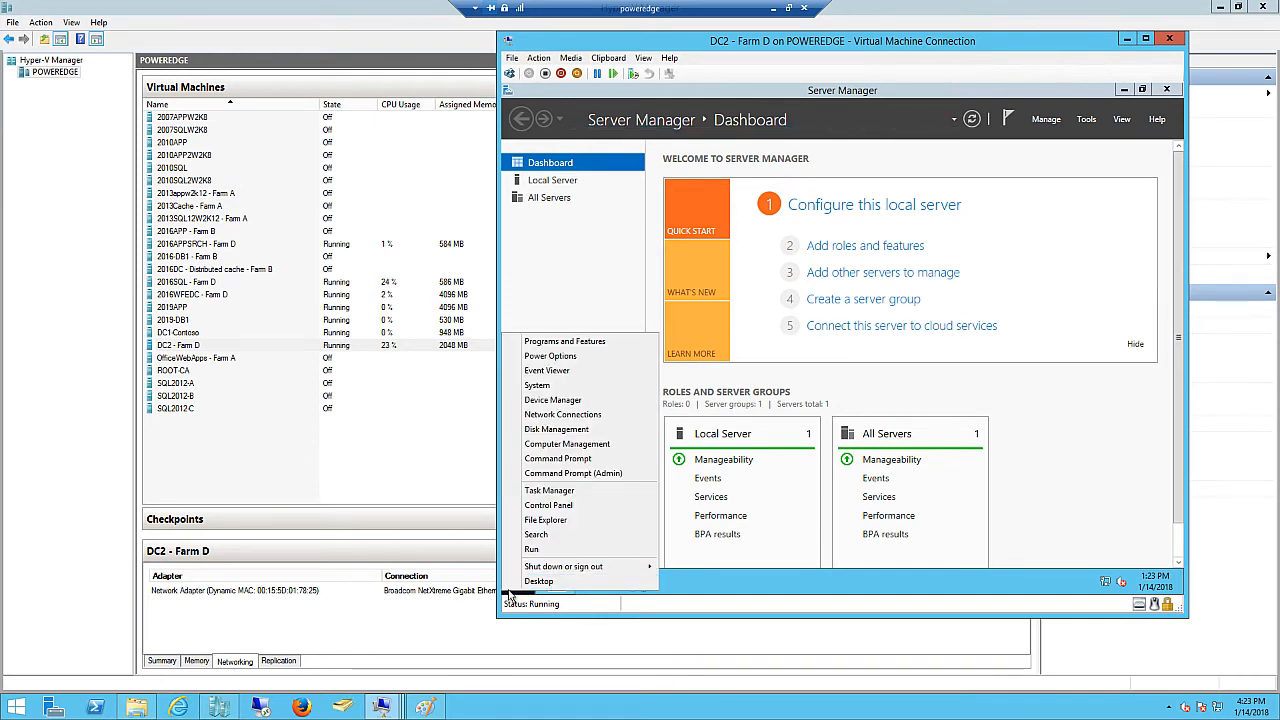
{"action": "left_click", "coordinate": [535, 550]}
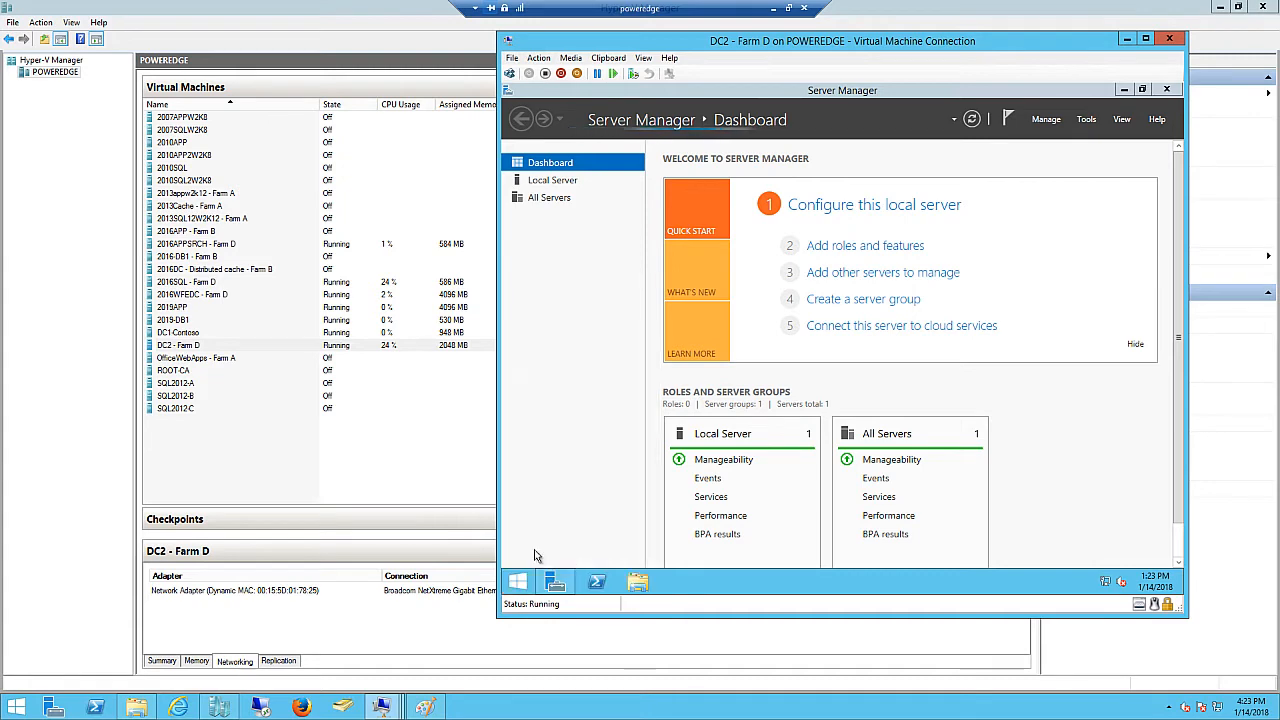
{"action": "type", "text": "s"}
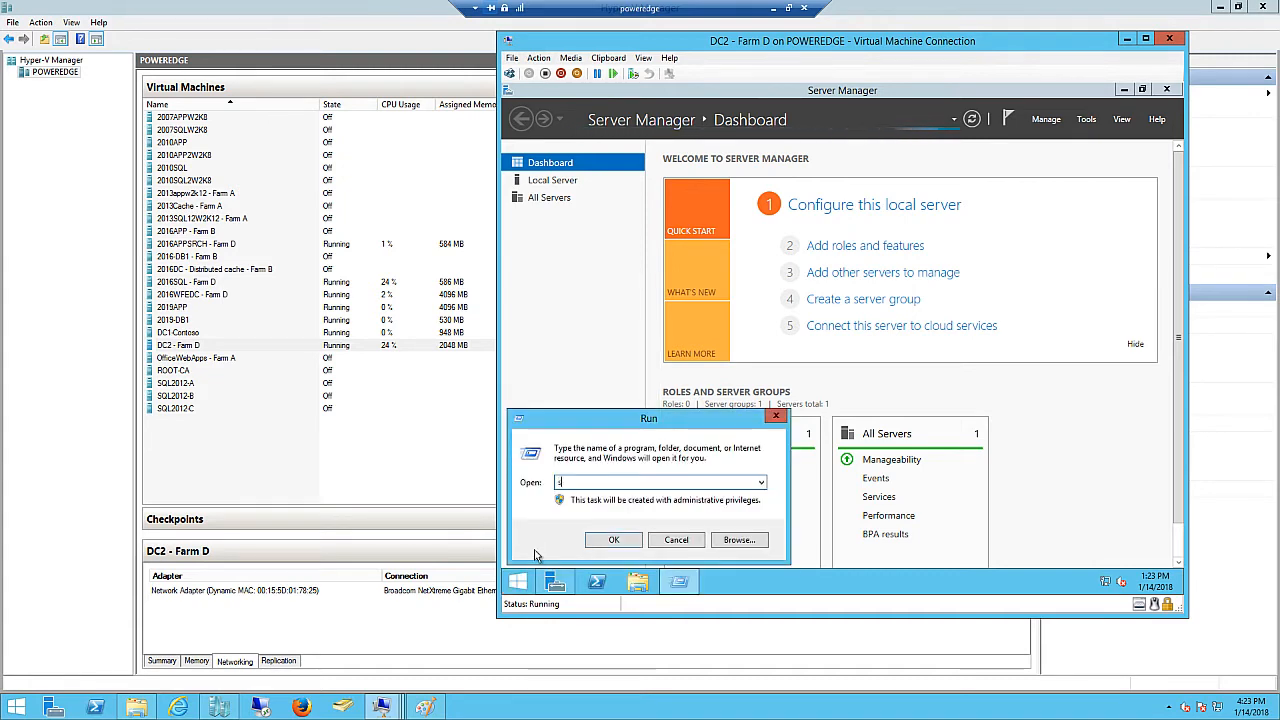
{"action": "type", "text": "ysdm.cp"}
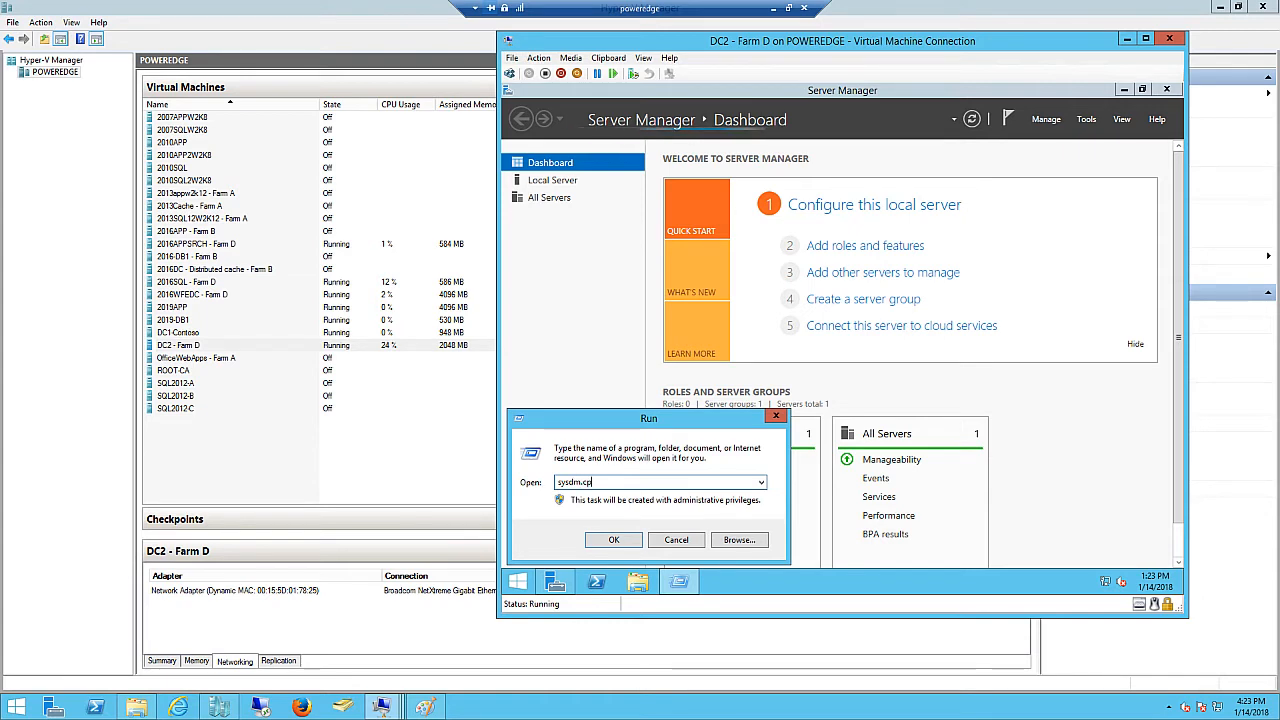
{"action": "type", "text": "l"}
{"action": "key", "text": "Return"}
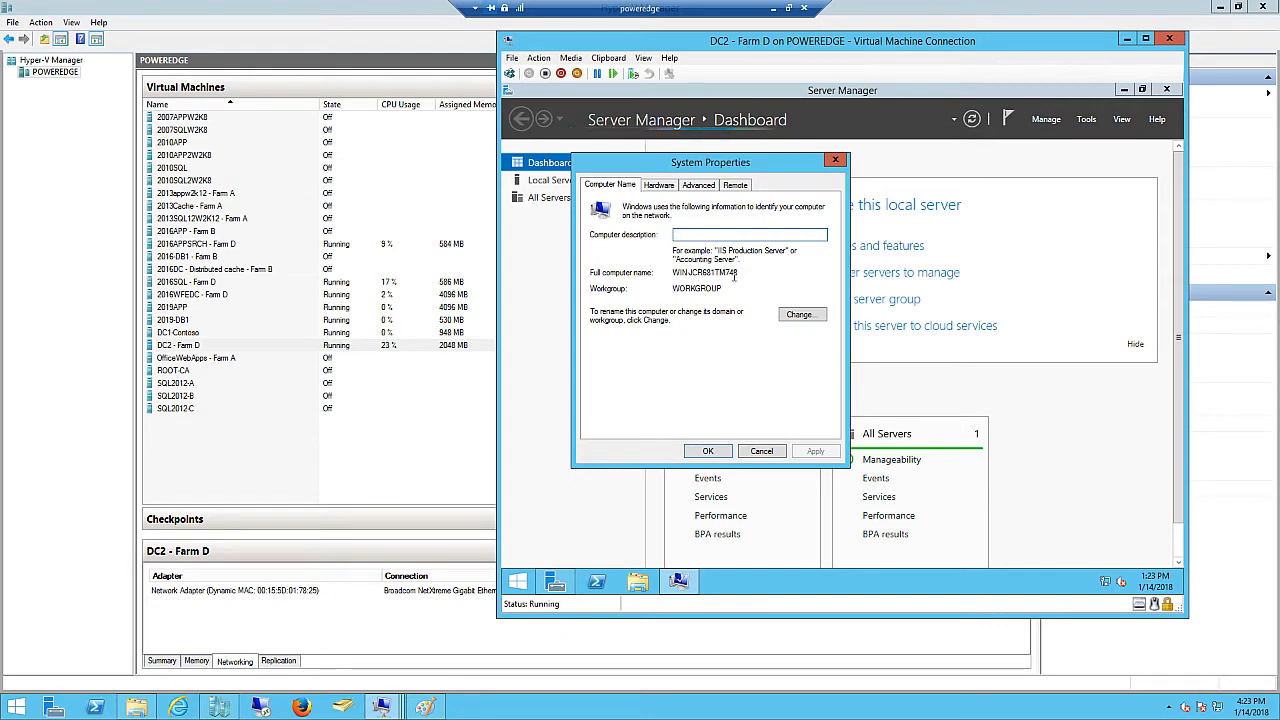
- Rename the computer to DC2 and restart the VM to apply it
{"action": "left_click", "coordinate": [800, 316]}
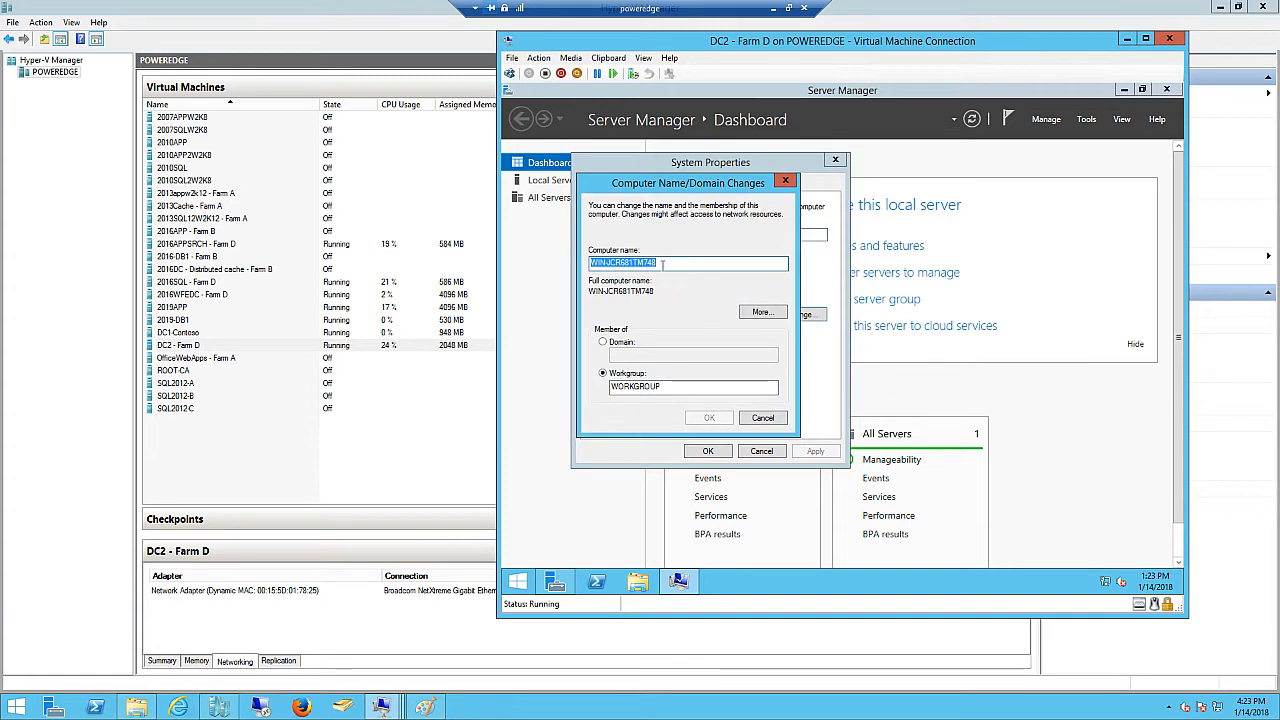
{"action": "type", "text": "DC2"}
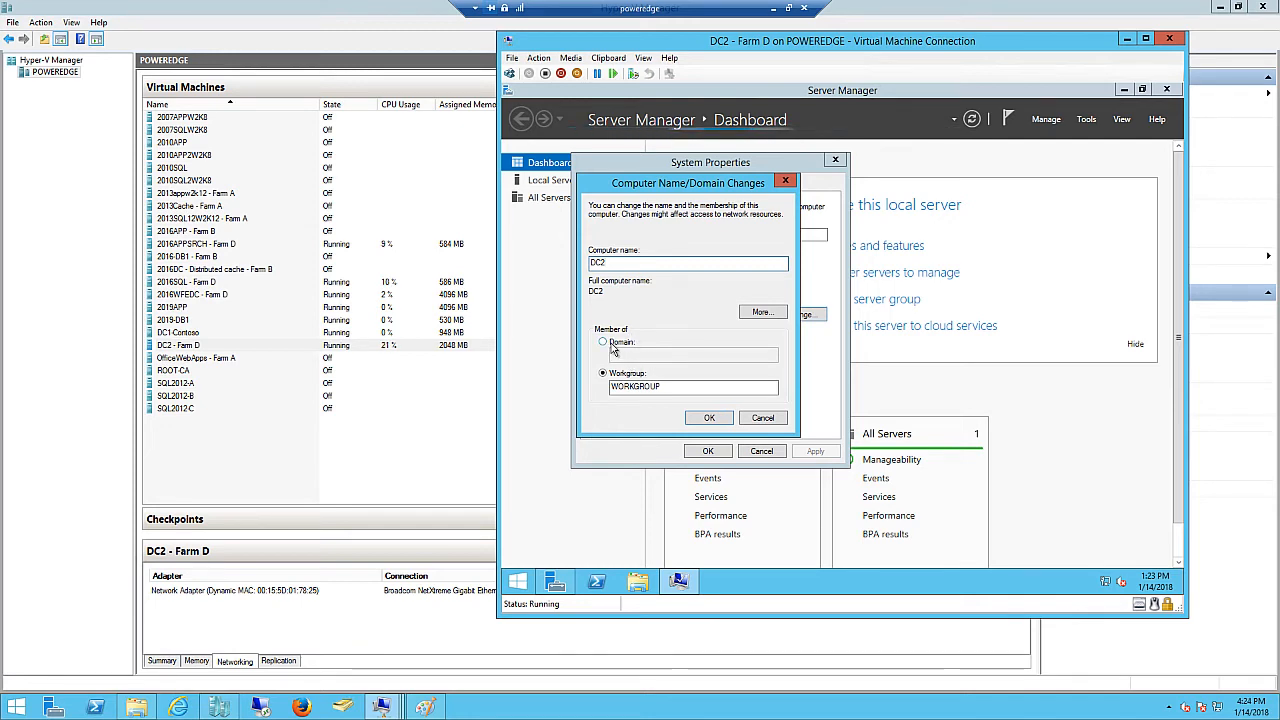
{"action": "left_click", "coordinate": [712, 421]}
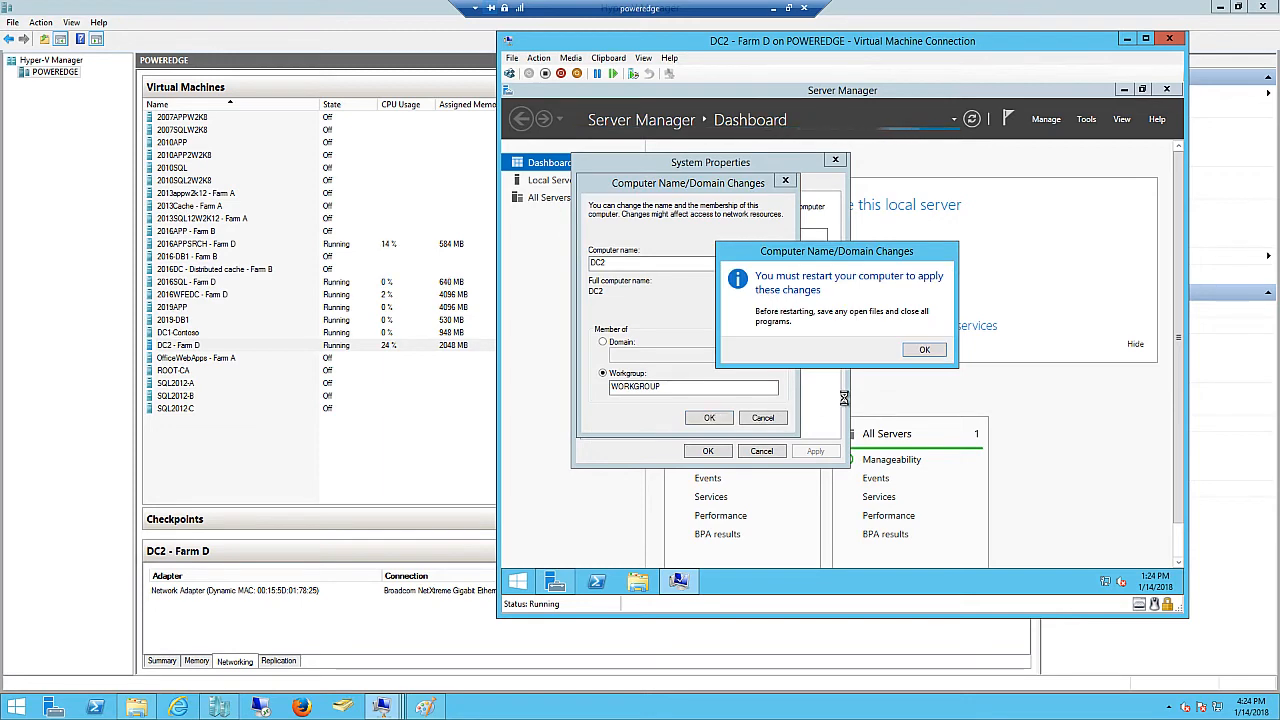
{"action": "left_click", "coordinate": [925, 350]}
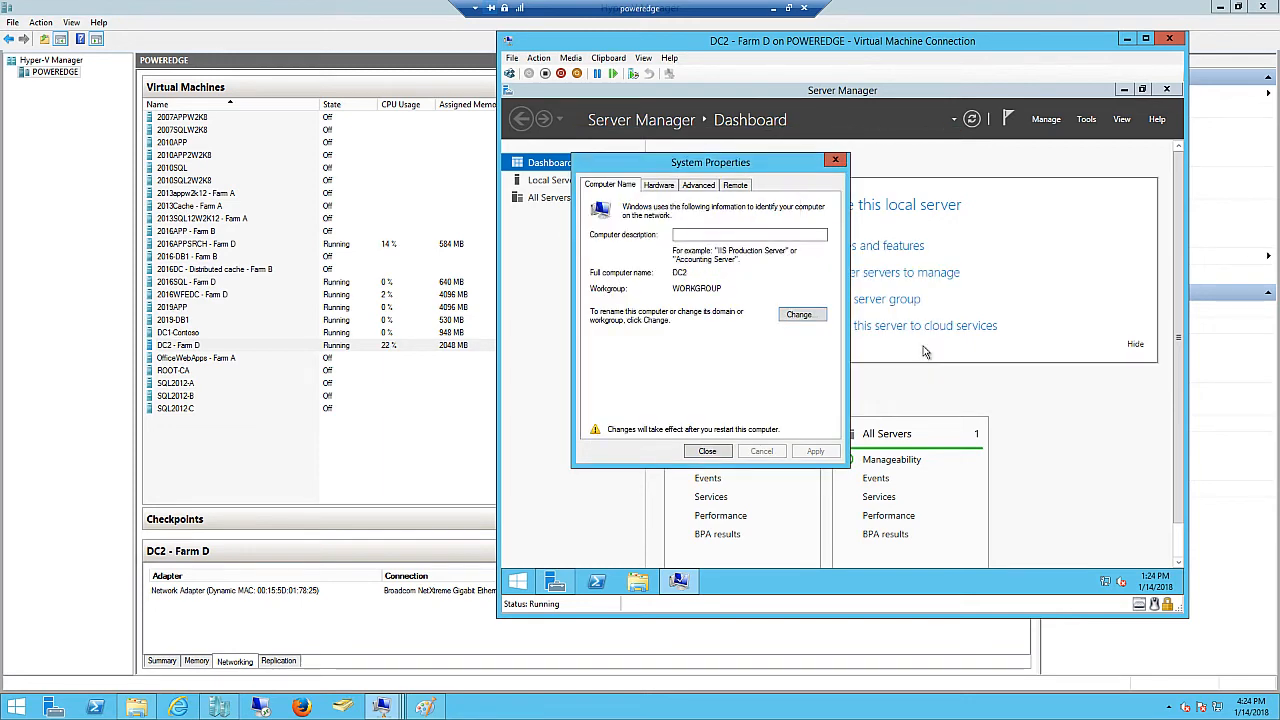
{"action": "left_click", "coordinate": [722, 454]}
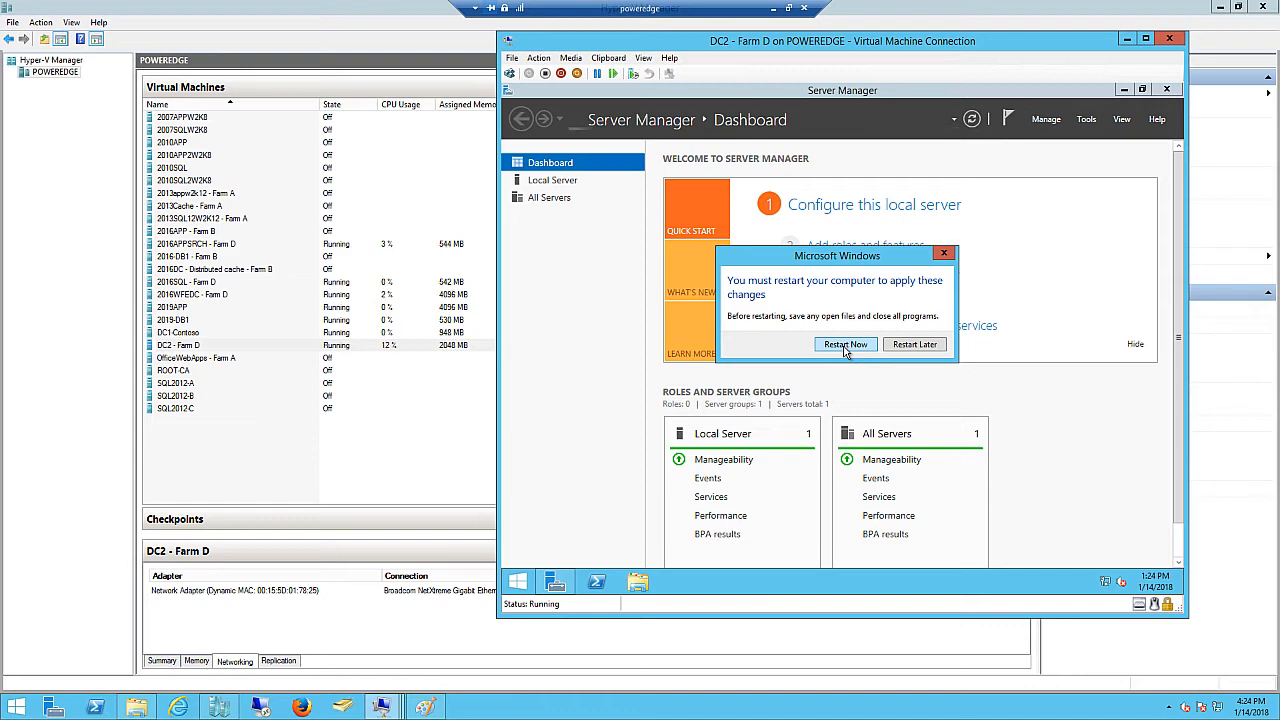
{"action": "left_click", "coordinate": [845, 345]}
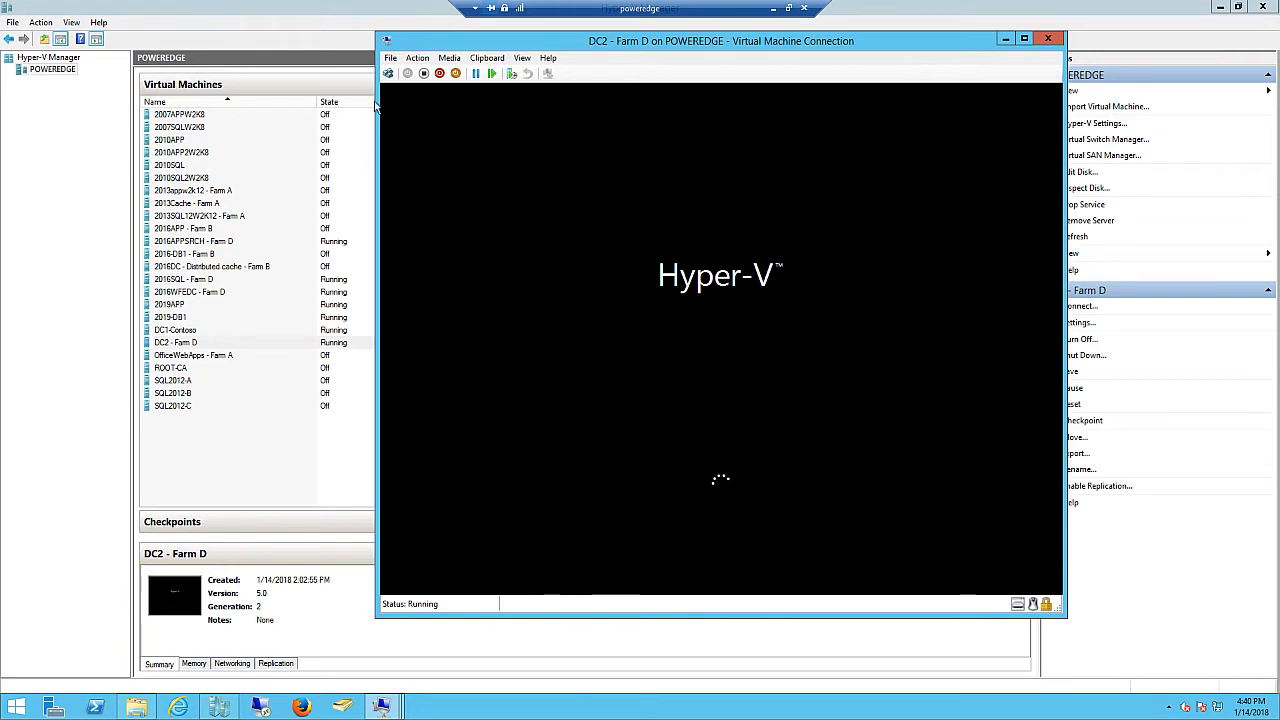
- View DC2 - Farm D's Memory settings in the VM Settings dialog, then cancel without changes
{"action": "left_click", "coordinate": [391, 58]}
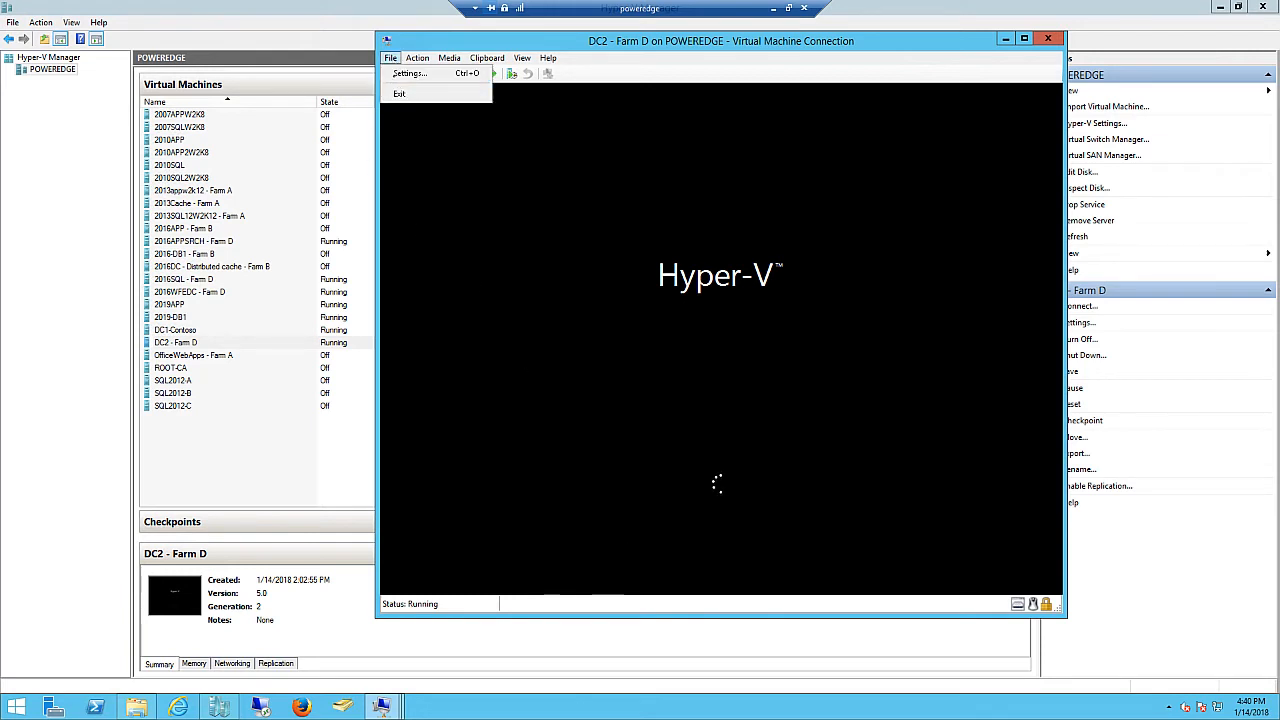
{"action": "left_click", "coordinate": [409, 74]}
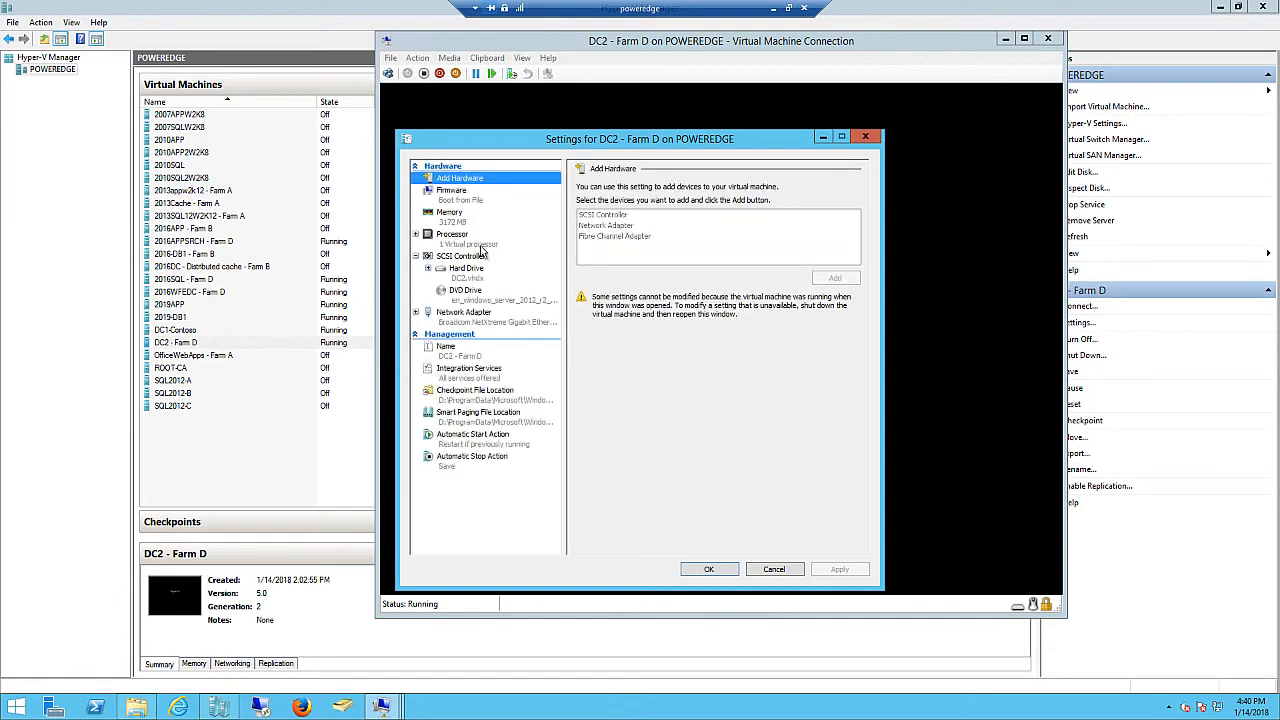
{"action": "left_click", "coordinate": [482, 218]}
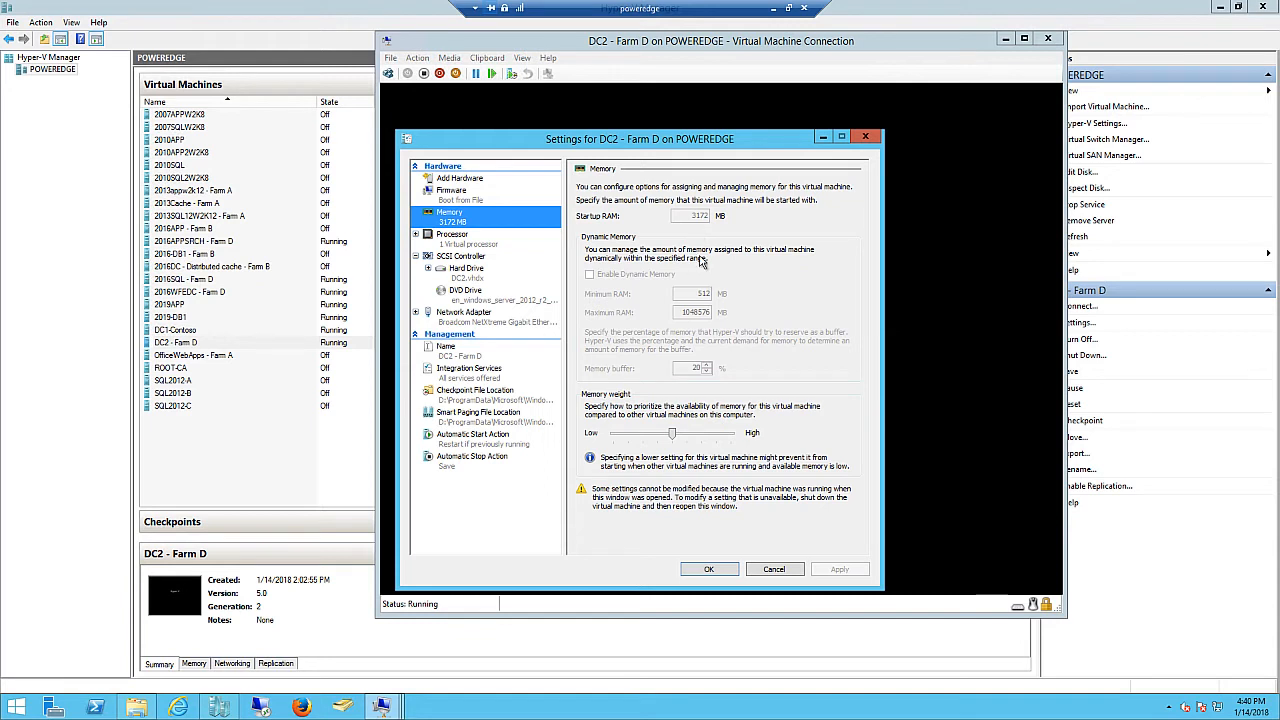
{"action": "left_click", "coordinate": [774, 569]}
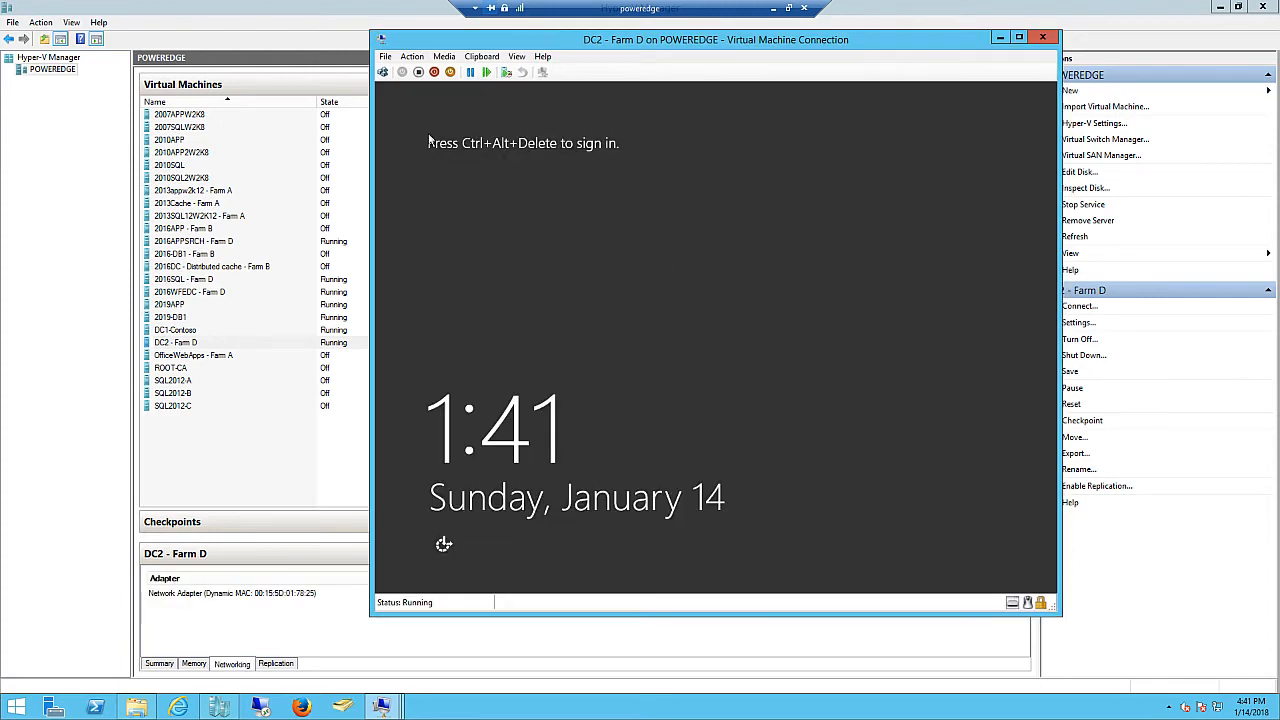
- Send Ctrl+Alt+Delete and sign in to DC2 with the Administrator password
{"action": "left_click", "coordinate": [383, 73]}
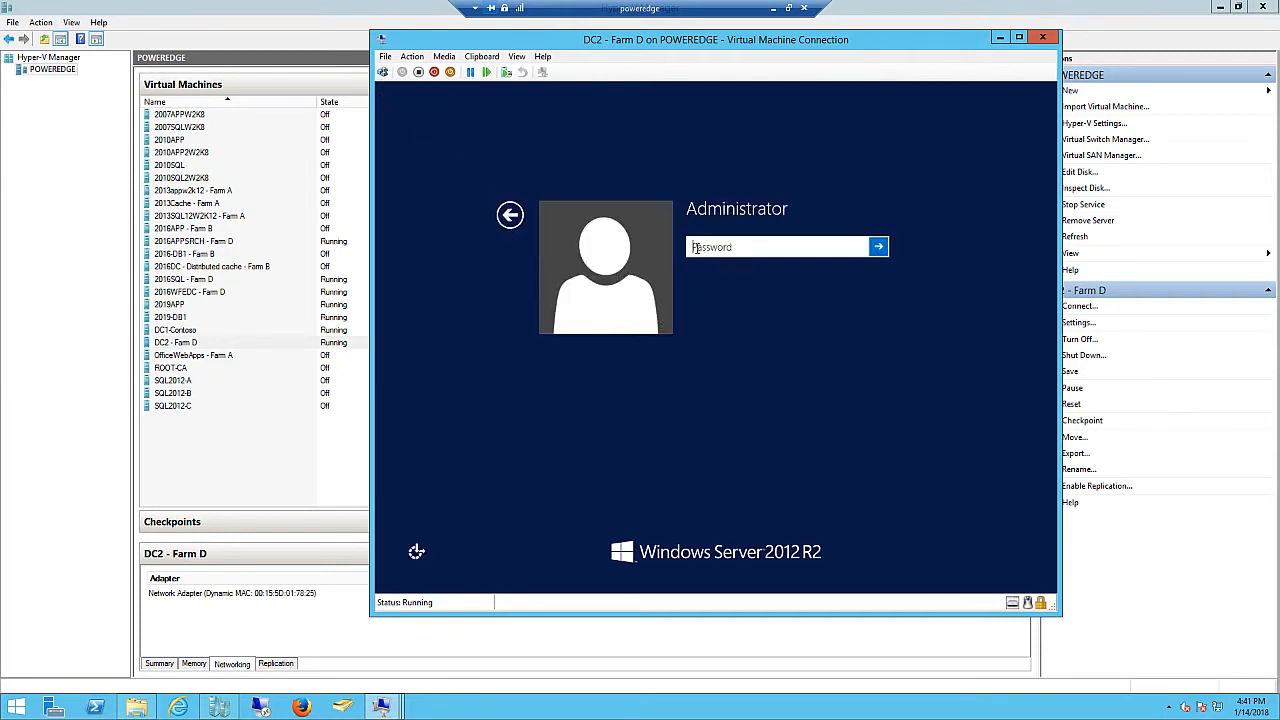
{"action": "type", "text": "••••••••••"}
{"action": "left_click", "coordinate": [878, 247]}
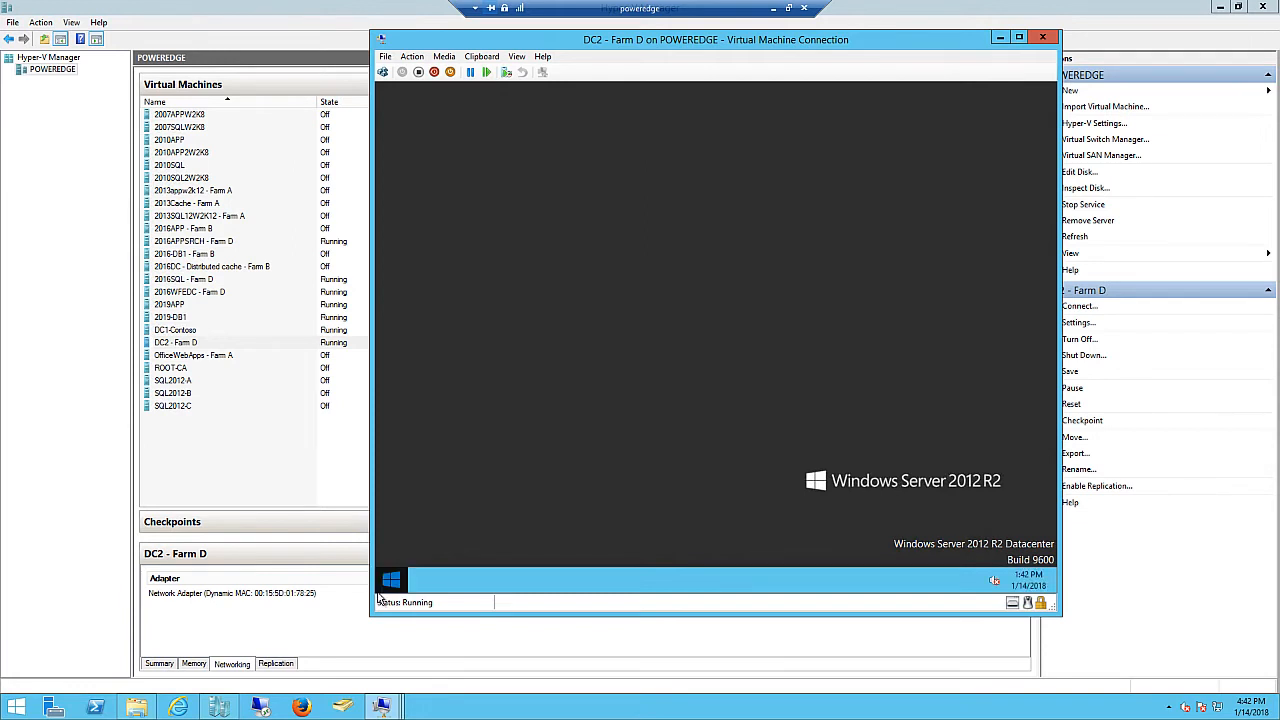
- Open Network Connections on DC2 with ncpa.cpl from the Run box
{"action": "right_click", "coordinate": [378, 592]}
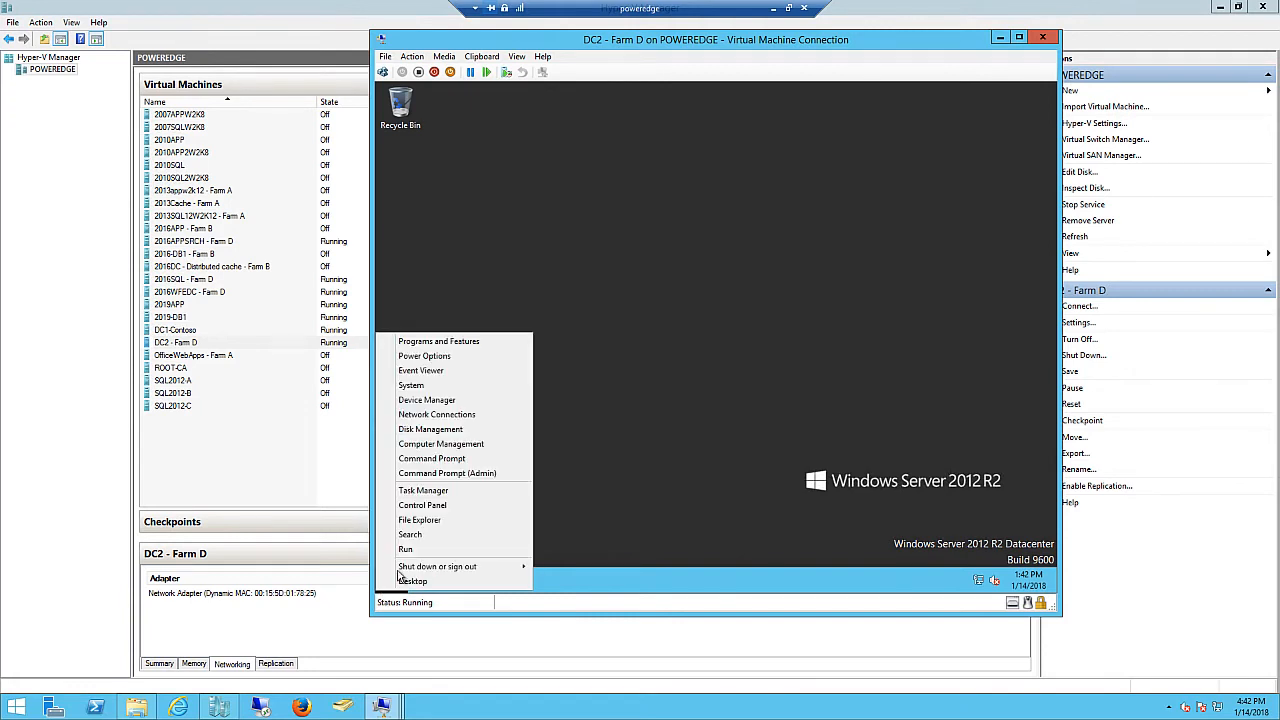
{"action": "left_click", "coordinate": [408, 552]}
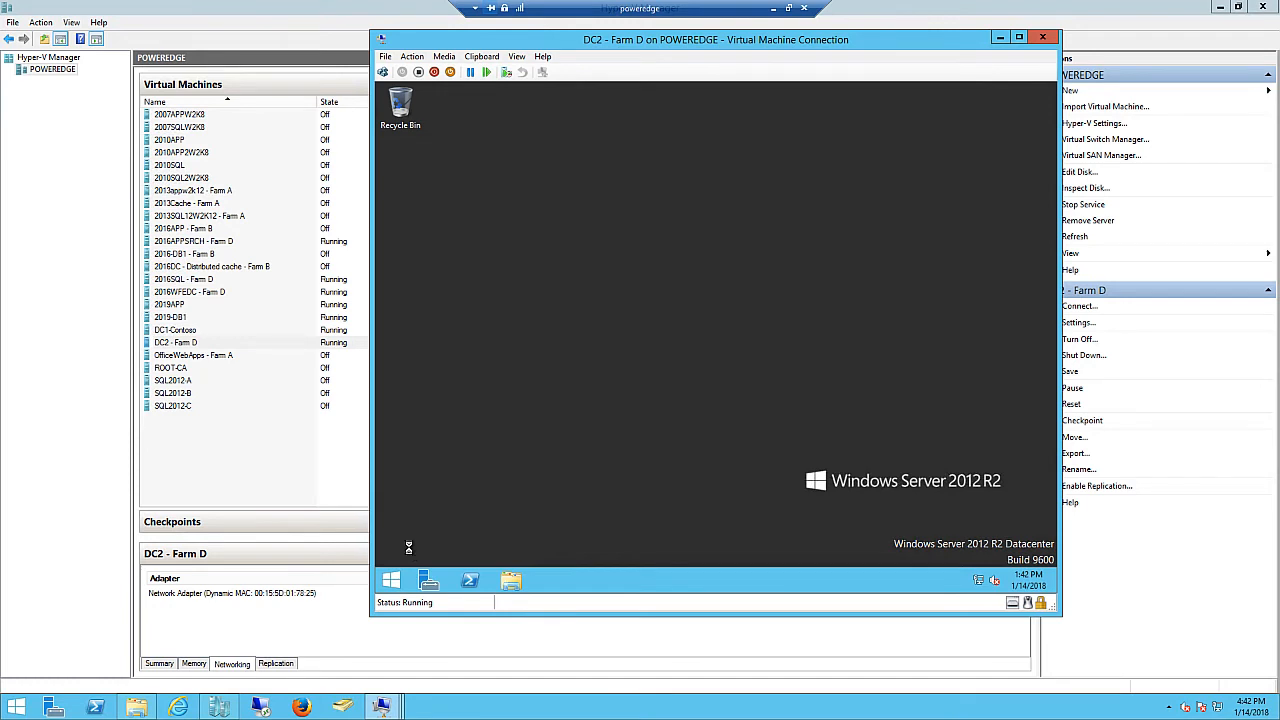
{"action": "type", "text": "nc"}
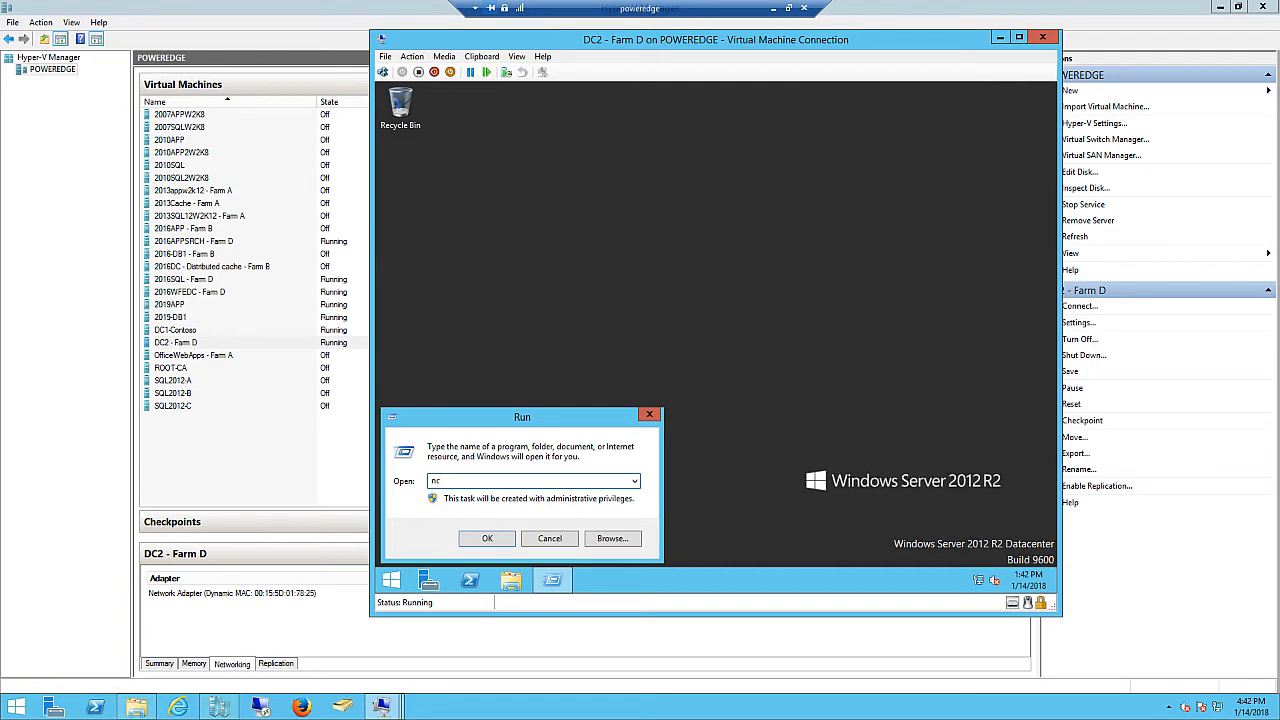
{"action": "type", "text": "pa.cpl"}
{"action": "left_click", "coordinate": [489, 538]}
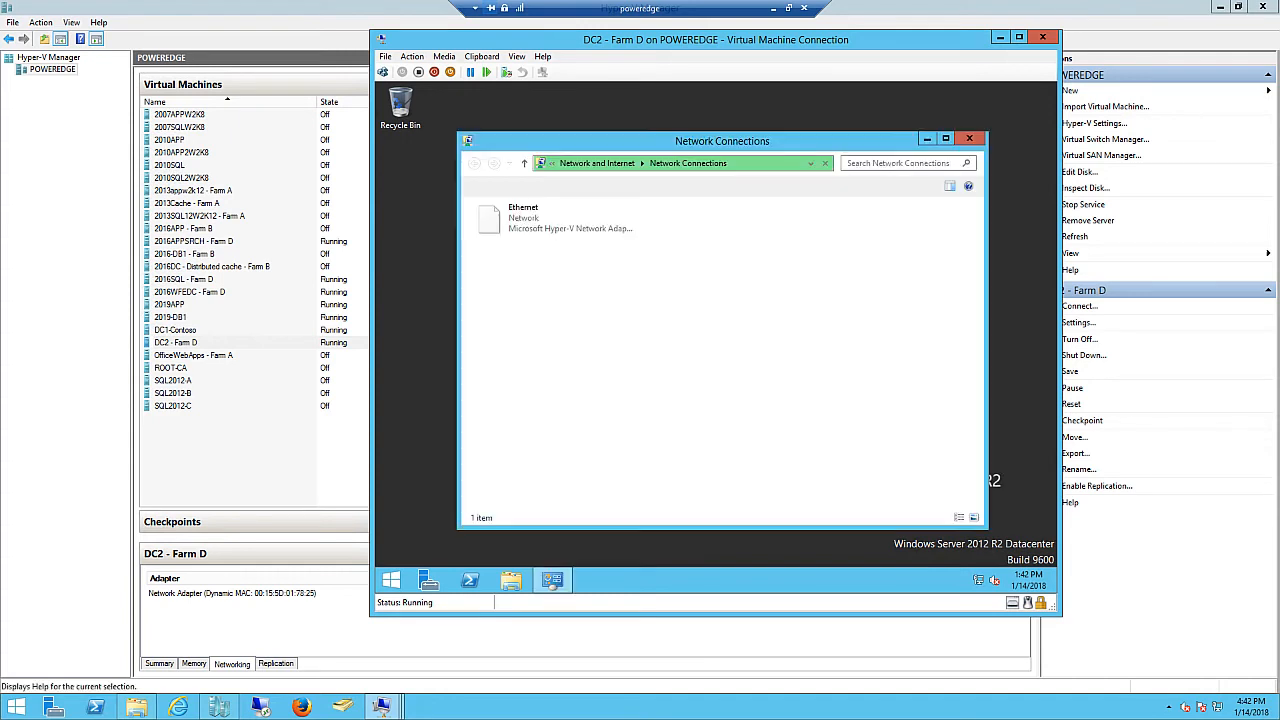
- Open the Ethernet adapter's IPv4 properties, turning off IPv6 on the adapter
{"action": "left_click", "coordinate": [525, 232]}
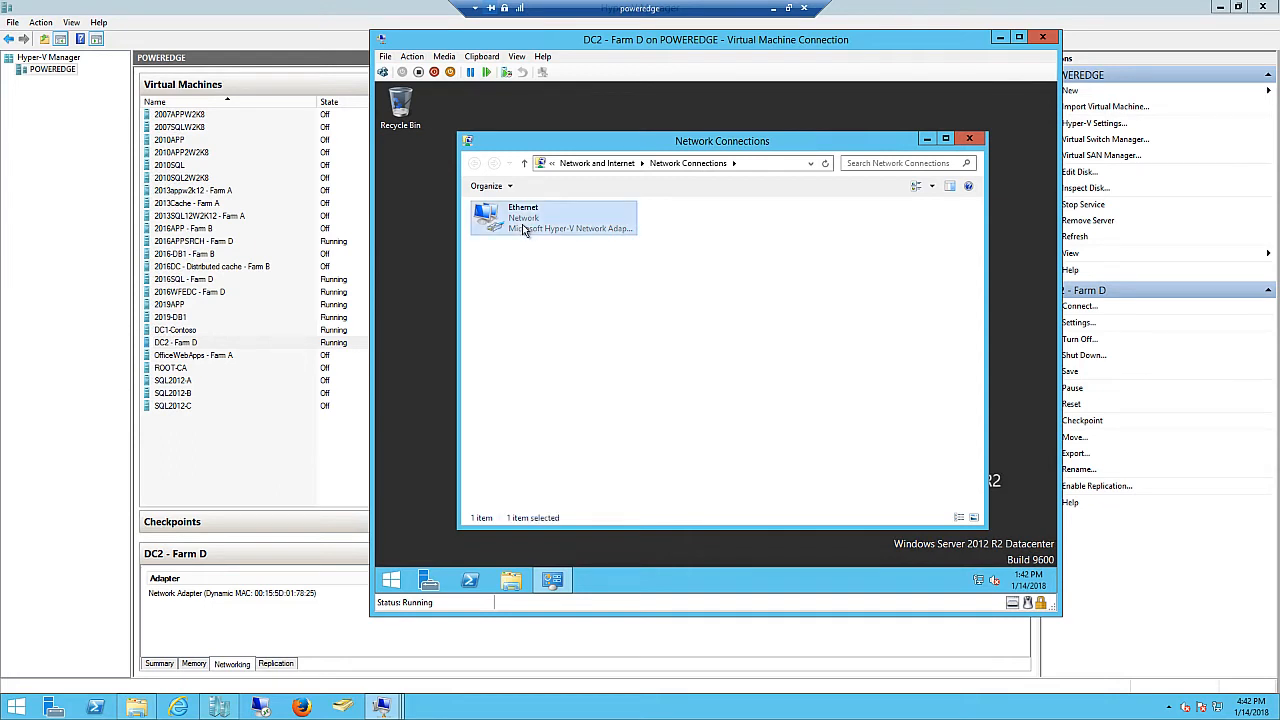
{"action": "right_click", "coordinate": [524, 230]}
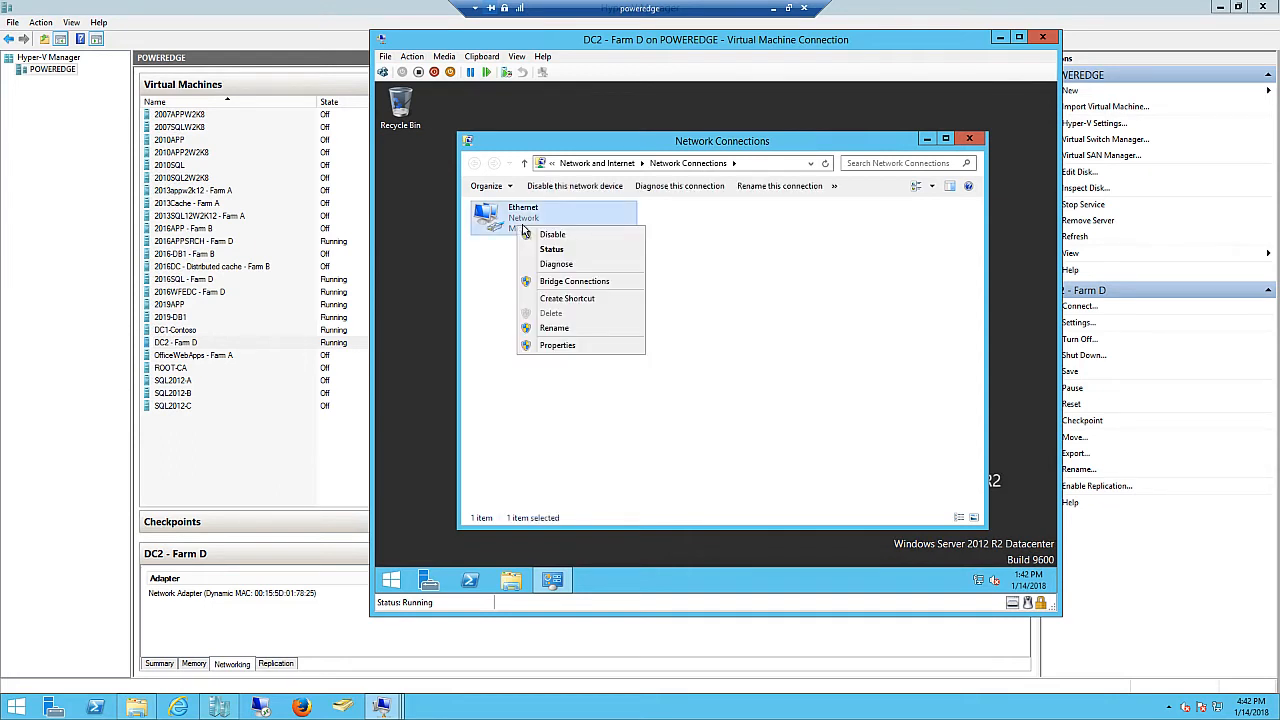
{"action": "left_click", "coordinate": [553, 345]}
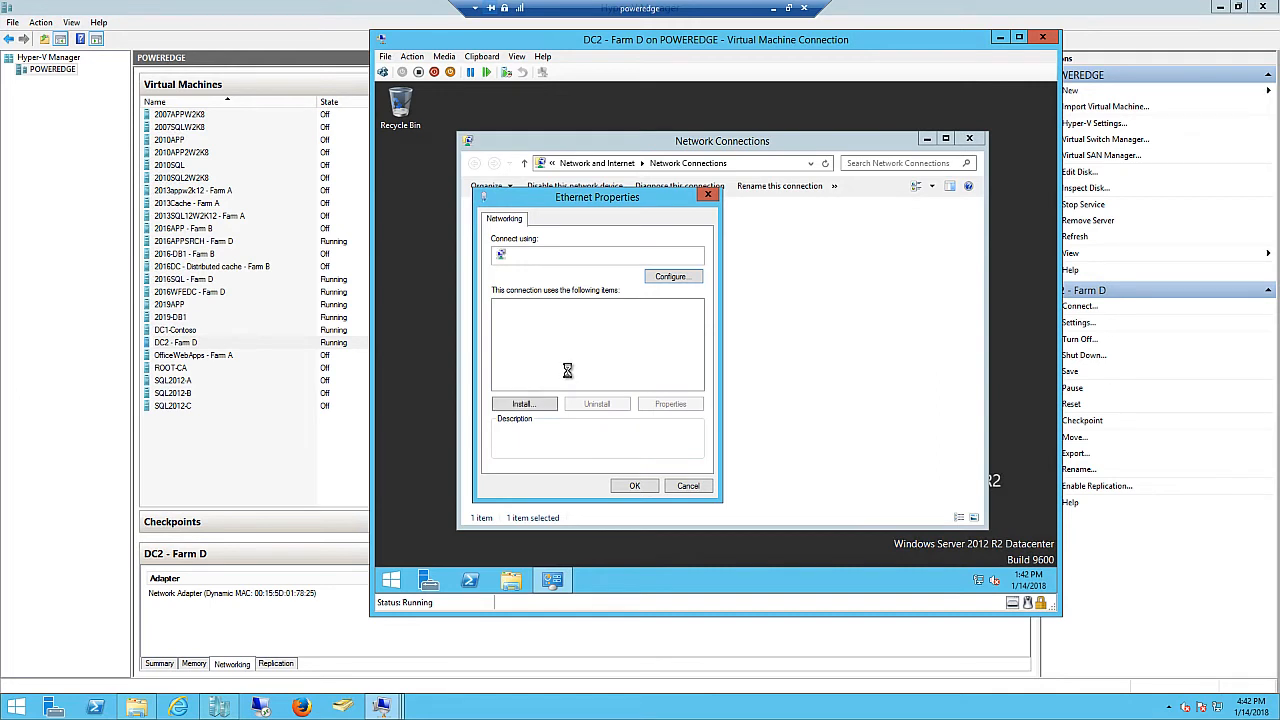
{"action": "left_click", "coordinate": [600, 385]}
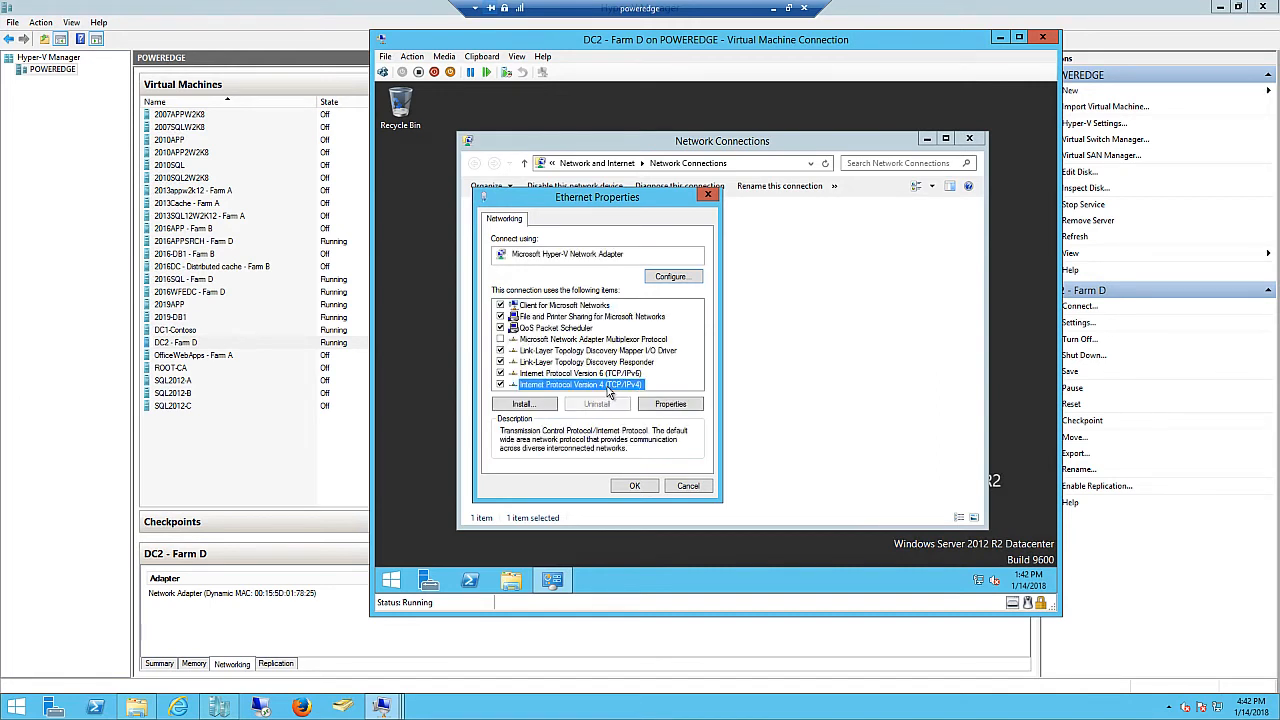
{"action": "left_click", "coordinate": [500, 373]}
{"action": "left_click", "coordinate": [553, 385]}
{"action": "left_click", "coordinate": [676, 405]}
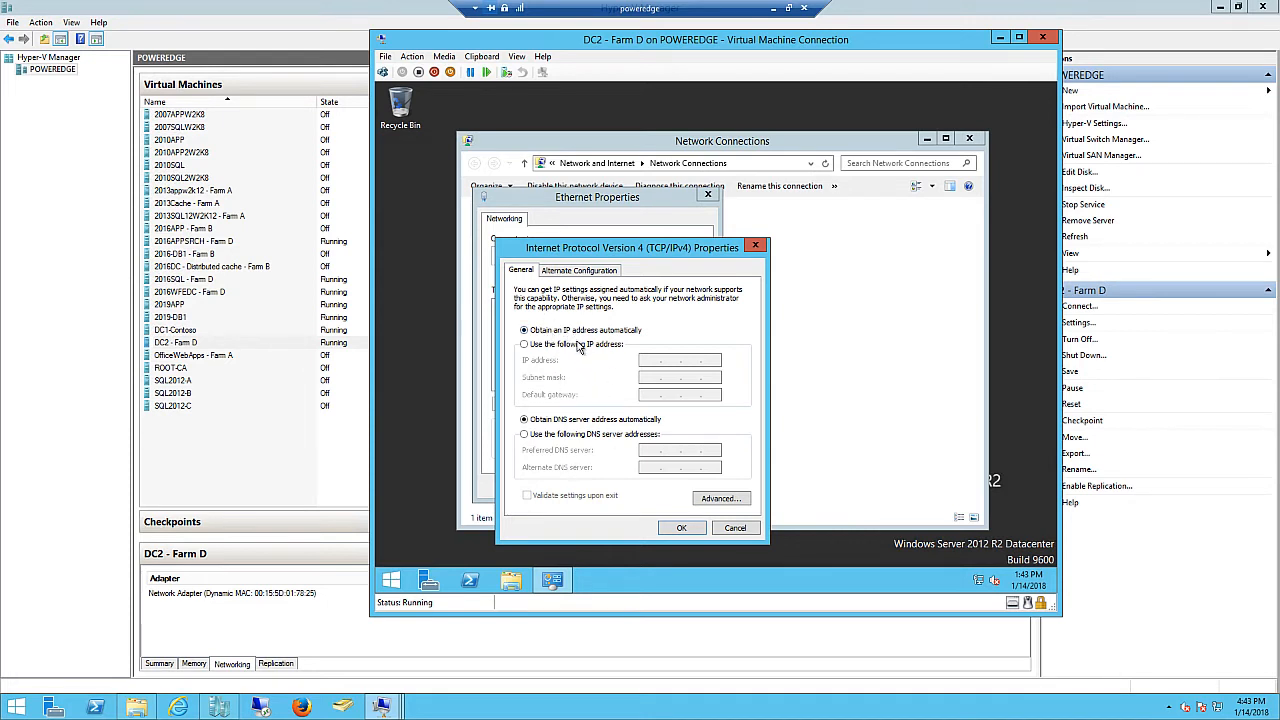
{"action": "right_click", "coordinate": [390, 585]}
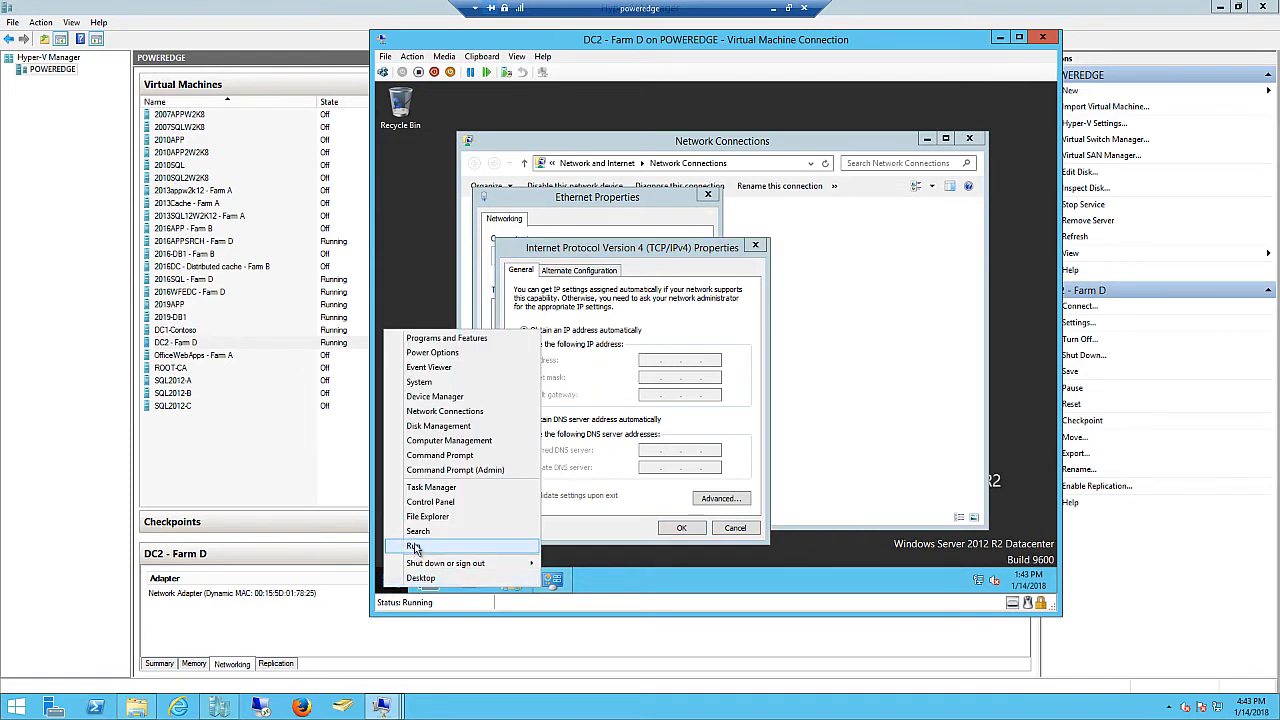
- Run ipconfig in an admin command prompt, showing 192.168.1.11 and gateway 192.168.1.1
{"action": "left_click", "coordinate": [440, 470]}
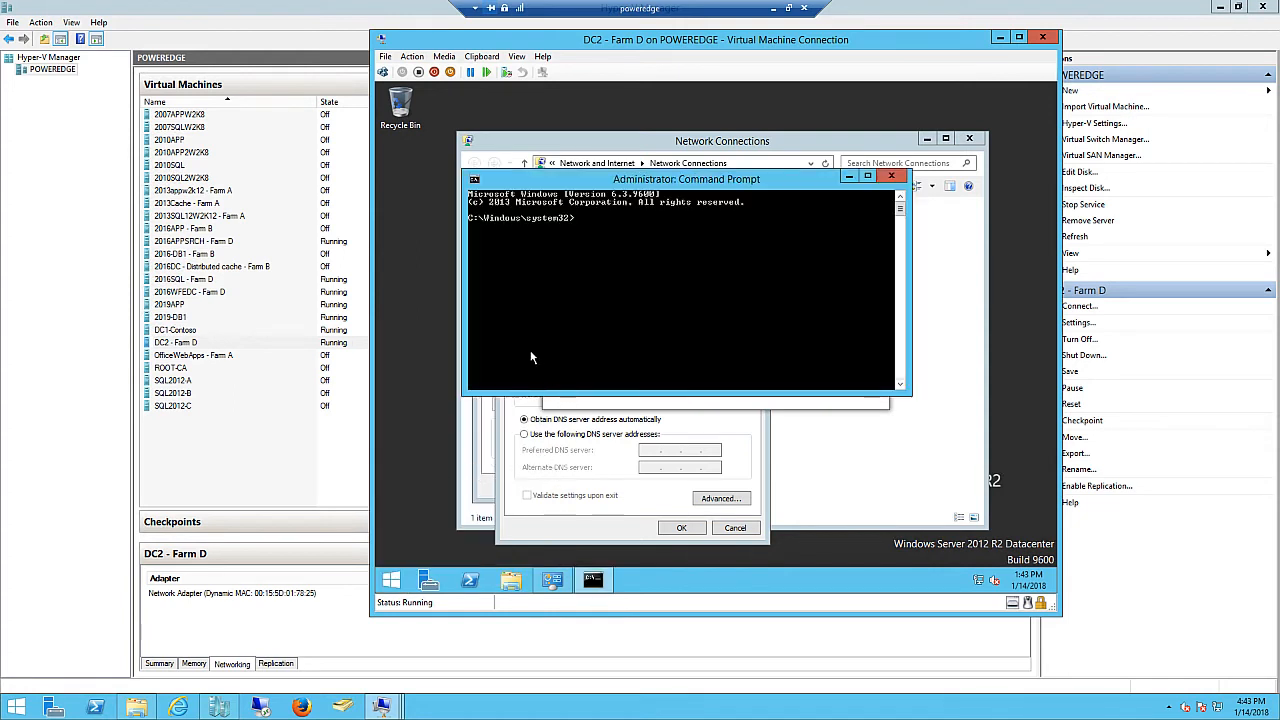
{"action": "type", "text": "ipconfig"}
{"action": "key", "text": "Return"}
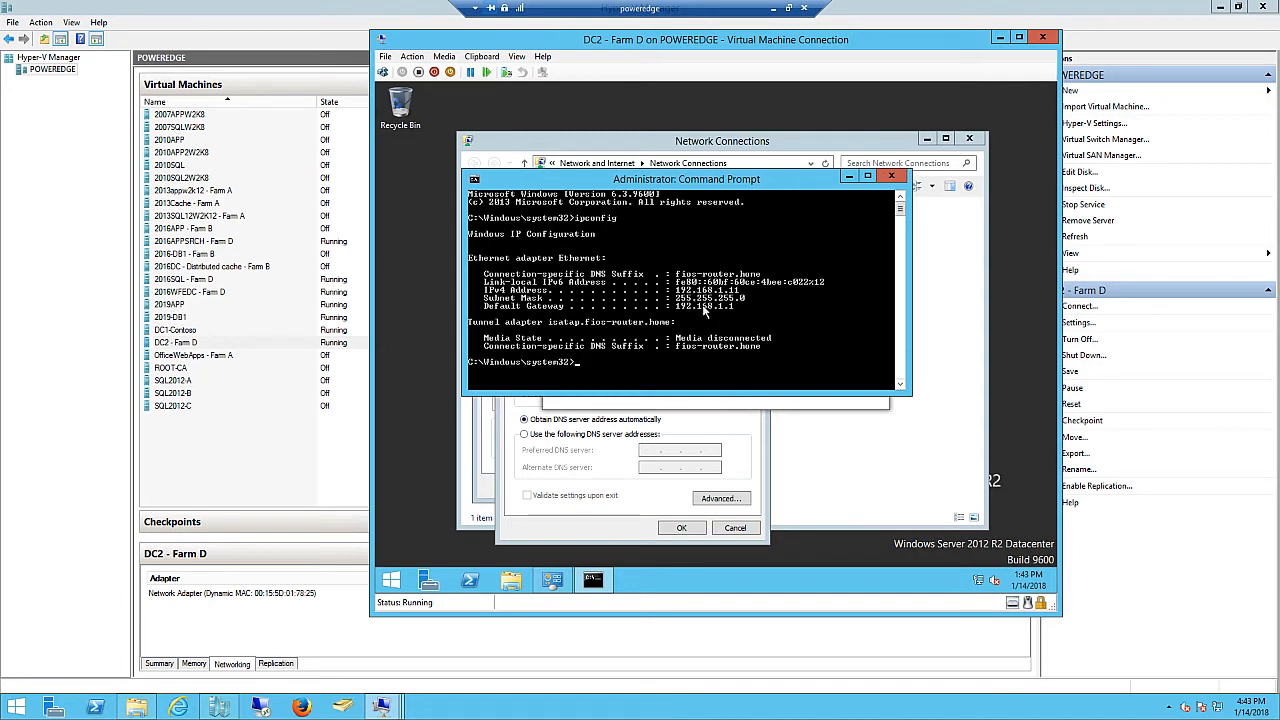
{"action": "left_click", "coordinate": [519, 415]}
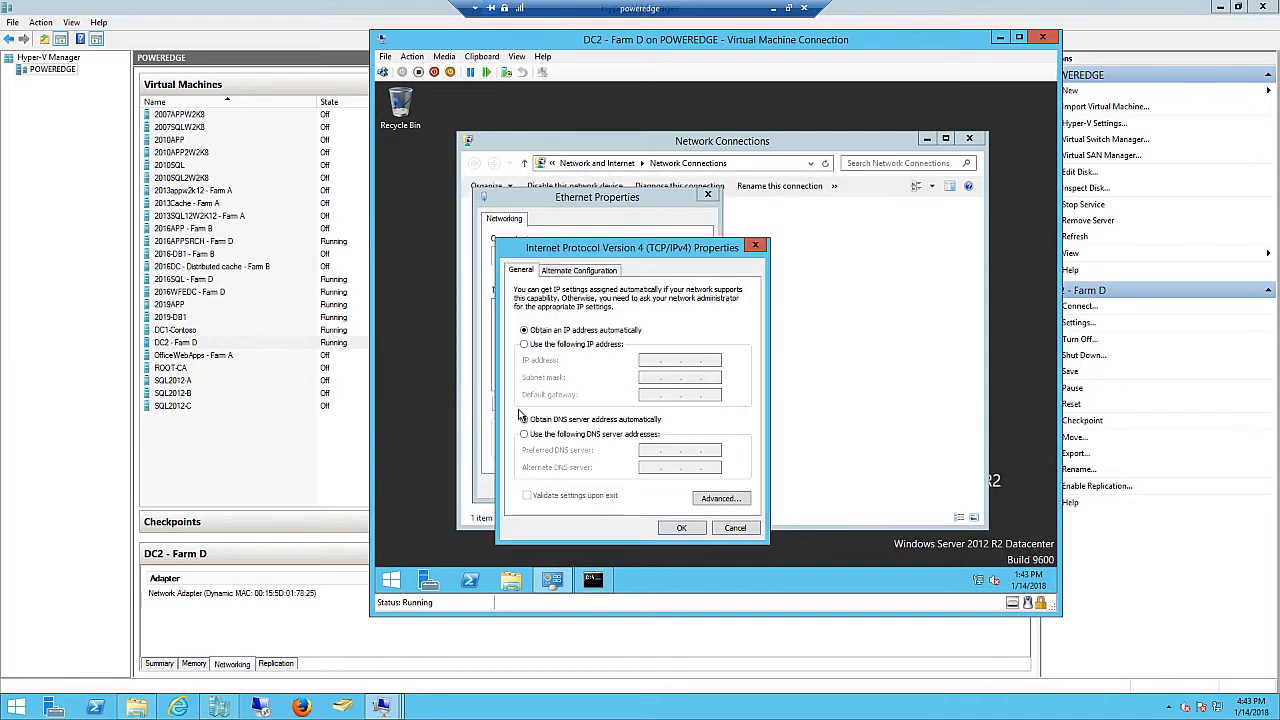
- Set static IP 192.168.1.11, mask 255.255.255.0, gateway 192.168.1.1, DNS 127.0.0.1, validated on exit
{"action": "left_click", "coordinate": [538, 345]}
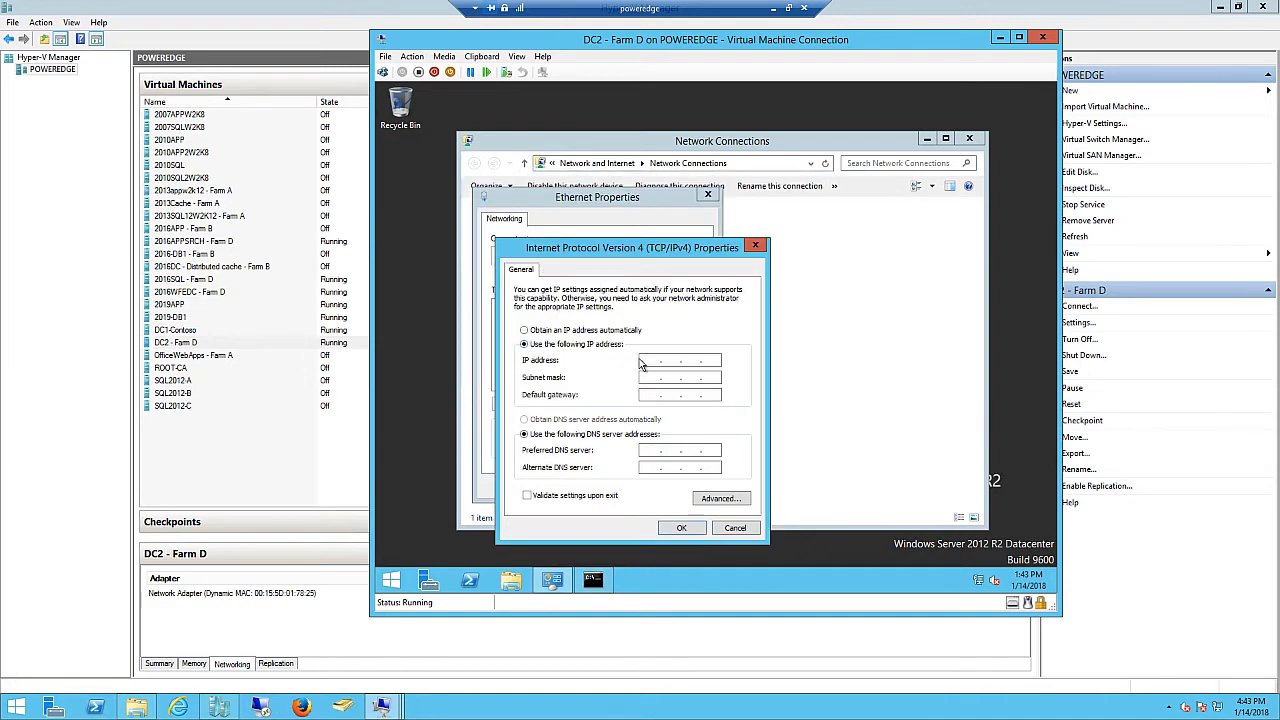
{"action": "left_click", "coordinate": [655, 361]}
{"action": "type", "text": "192 . 168 . 1 . 11"}
{"action": "key", "text": "Tab"}
{"action": "key", "text": "Tab"}
{"action": "type", "text": "192.168."}
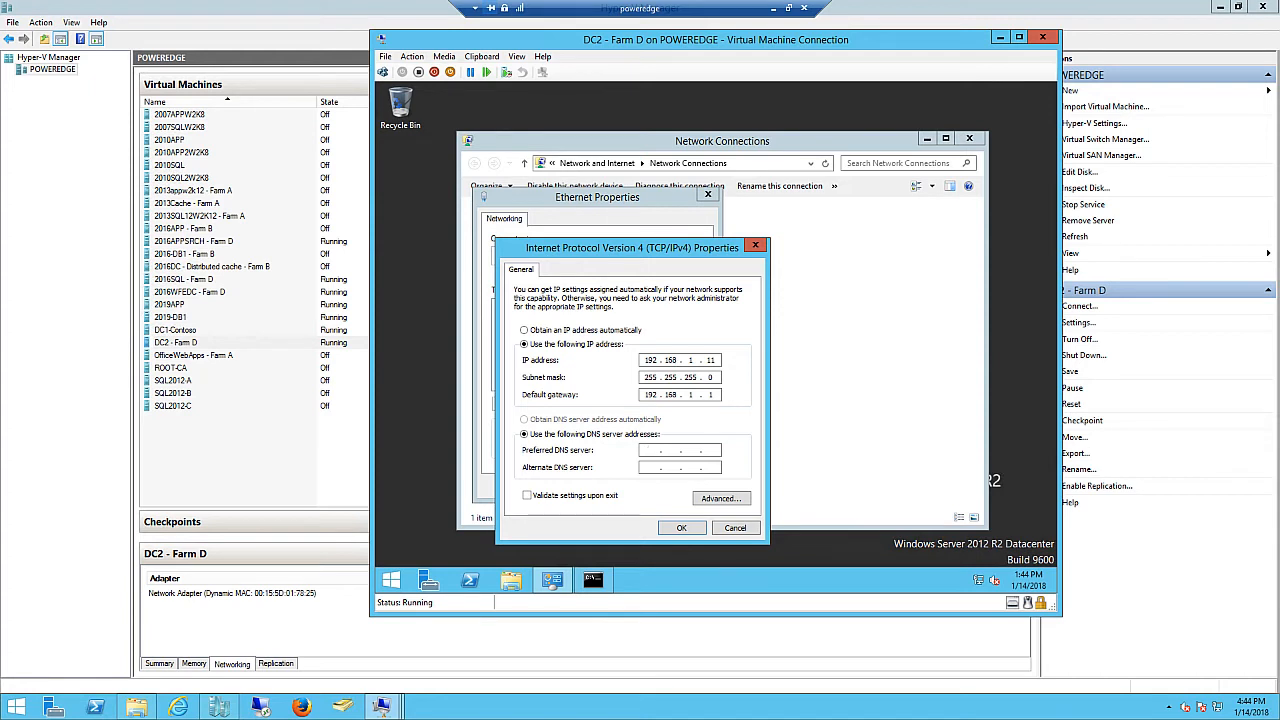
{"action": "left_click", "coordinate": [650, 450]}
{"action": "type", "text": "127 . 0 . 0 . 1"}
{"action": "left_click", "coordinate": [556, 500]}
- Apply the static IPv4 settings and close the Ethernet Properties dialog
{"action": "left_click", "coordinate": [682, 528]}
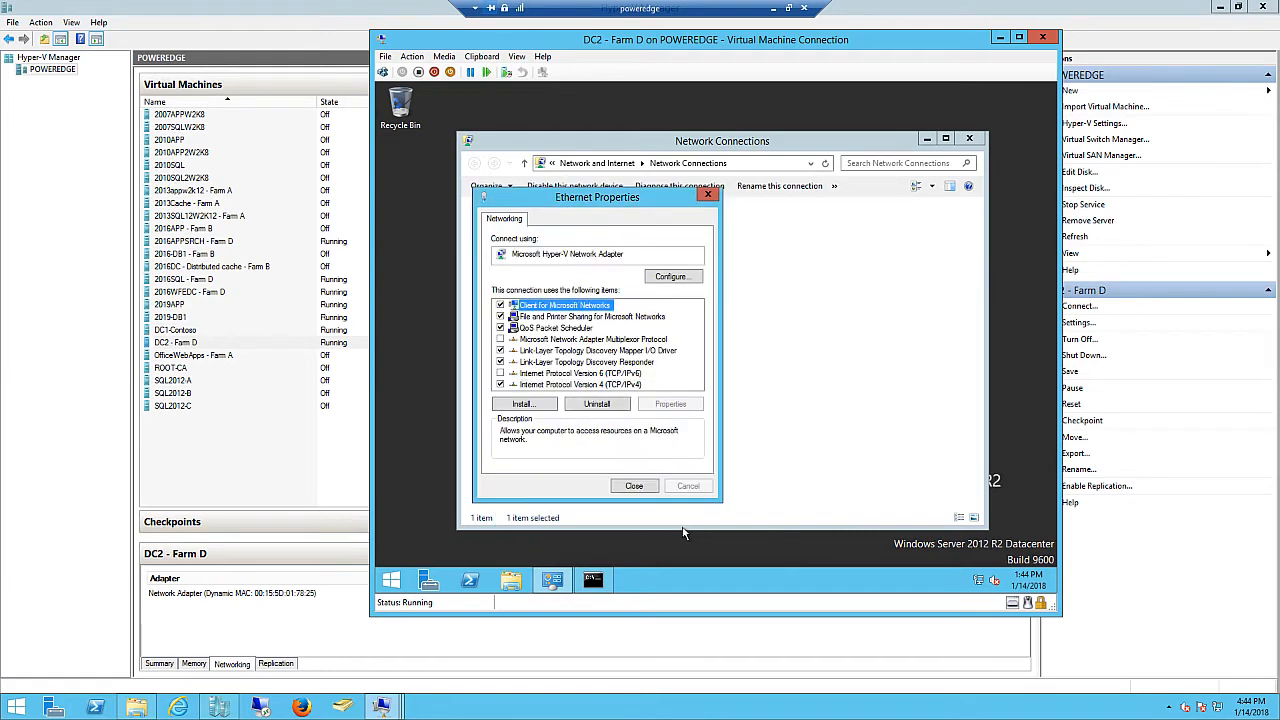
{"action": "left_click", "coordinate": [633, 489]}
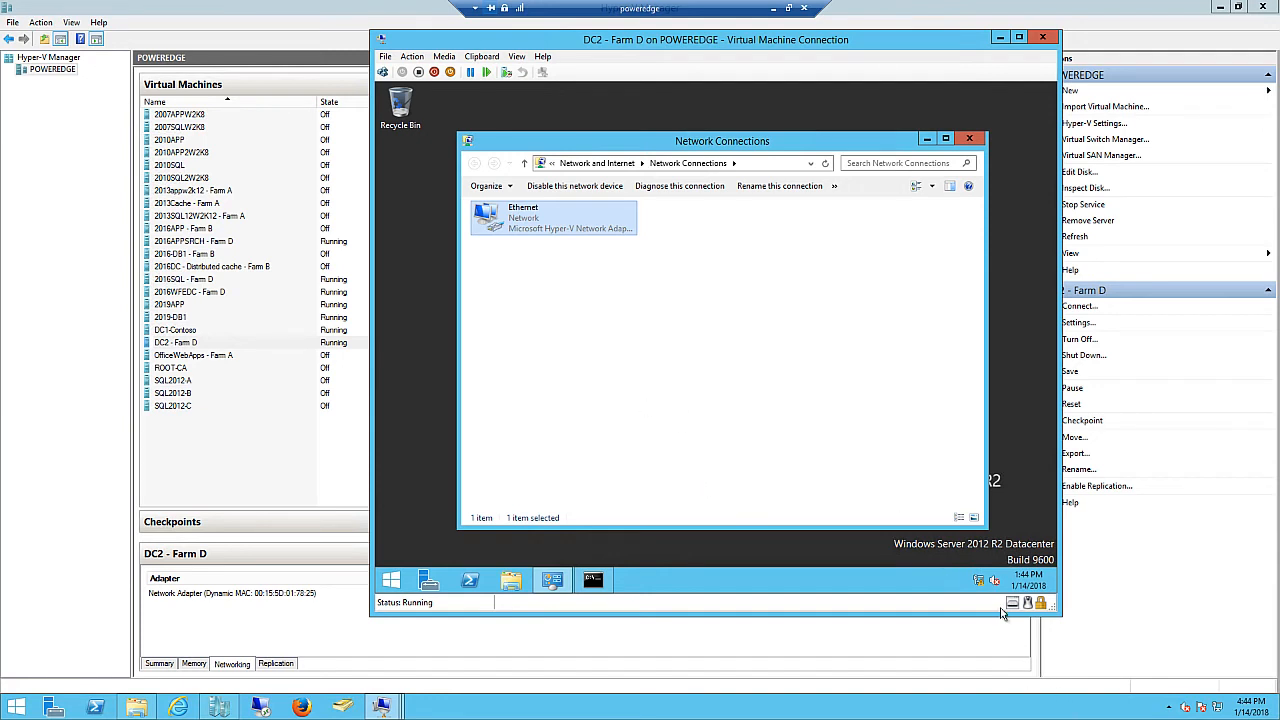
- Run ipconfig /all to confirm DNS server 127.0.0.1 with DHCP disabled
{"action": "mouse_move", "coordinate": [981, 585]}
{"action": "left_click", "coordinate": [596, 588]}
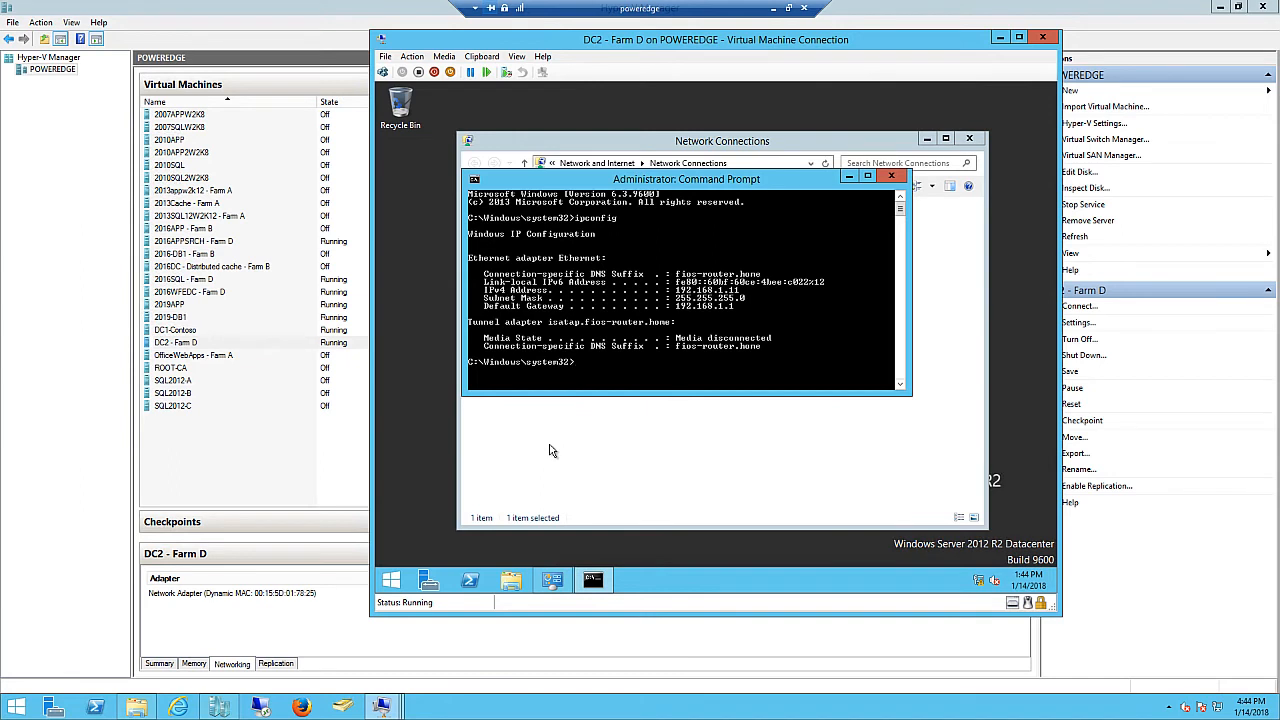
{"action": "key", "text": "Up"}
{"action": "key", "text": "Return"}
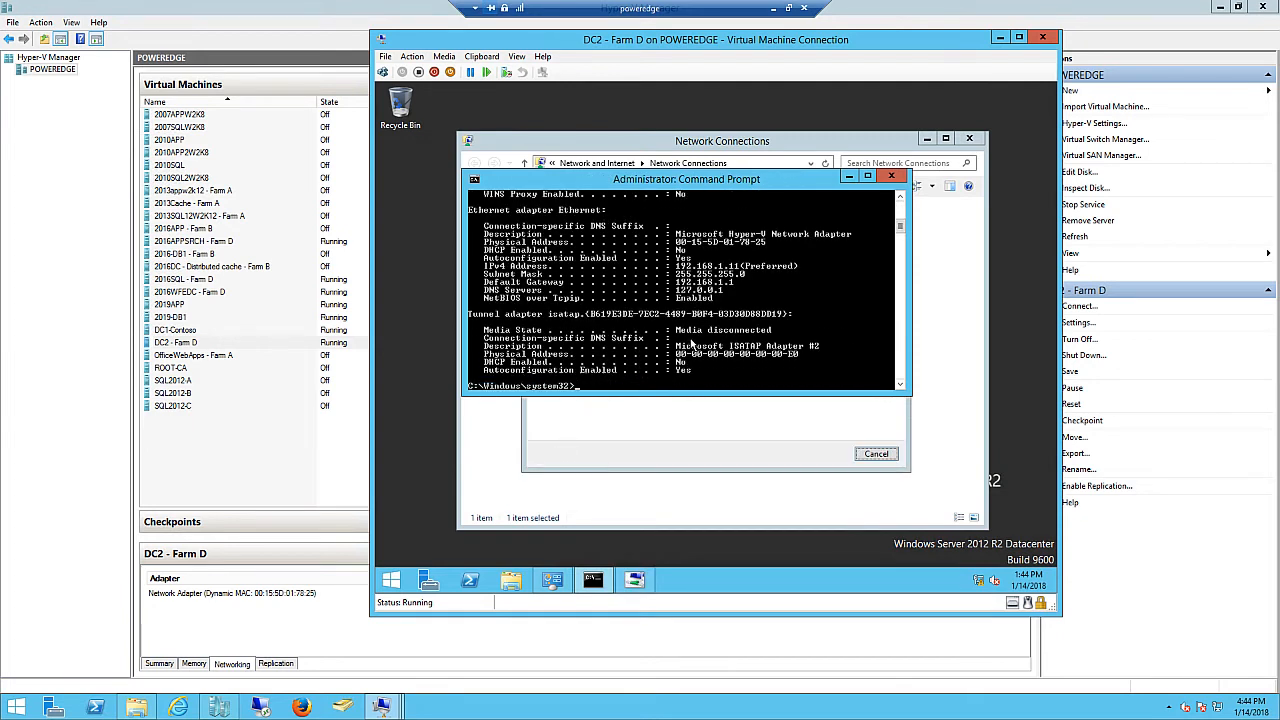
{"action": "scroll", "coordinate": [709, 320], "scroll_direction": "up", "scroll_amount": 2}
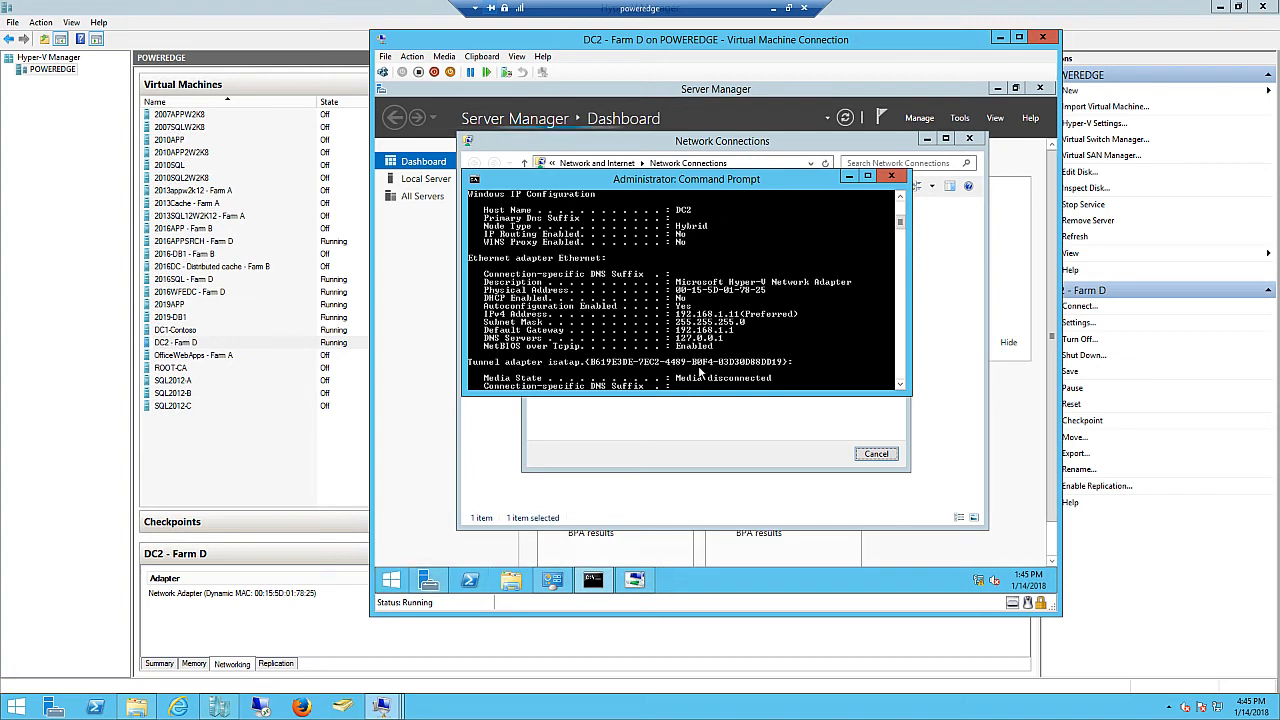
- List environment variables with set, scroll through them, and close the command prompt
{"action": "key", "text": "Up"}
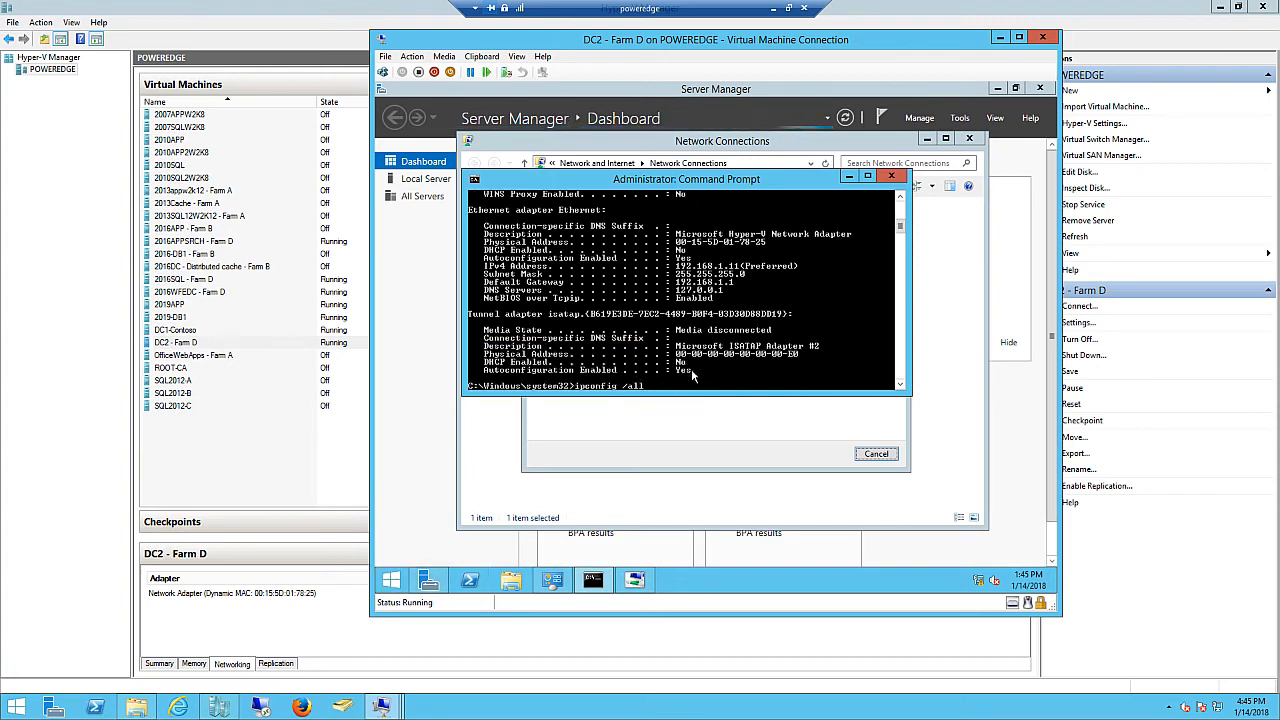
{"action": "key", "text": "BackSpace"}
{"action": "key", "text": "BackSpace"}
{"action": "key", "text": "BackSpace"}
{"action": "key", "text": "BackSpace"}
{"action": "key", "text": "BackSpace"}
{"action": "key", "text": "BackSpace"}
{"action": "key", "text": "BackSpace"}
{"action": "key", "text": "BackSpace"}
{"action": "key", "text": "BackSpace"}
{"action": "key", "text": "BackSpace"}
{"action": "key", "text": "BackSpace"}
{"action": "key", "text": "BackSpace"}
{"action": "key", "text": "BackSpace"}
{"action": "type", "text": "set"}
{"action": "key", "text": "Return"}
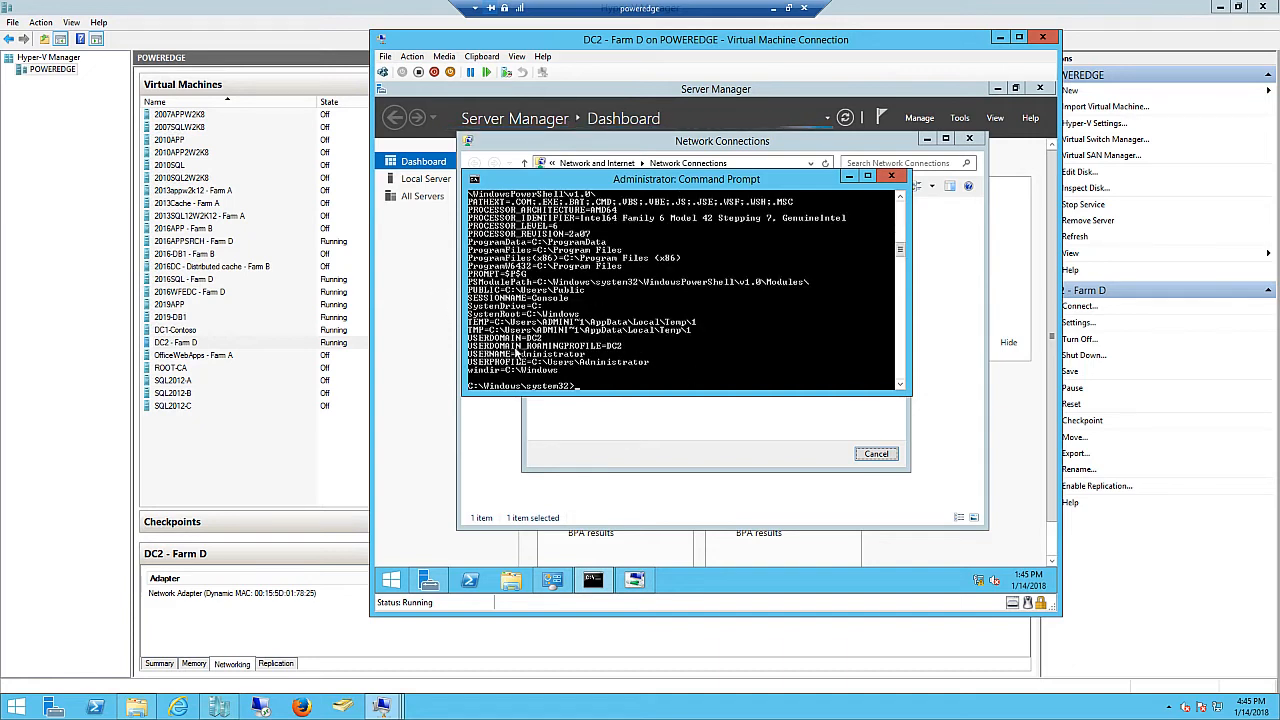
{"action": "scroll", "coordinate": [512, 346], "scroll_direction": "up", "scroll_amount": 1}
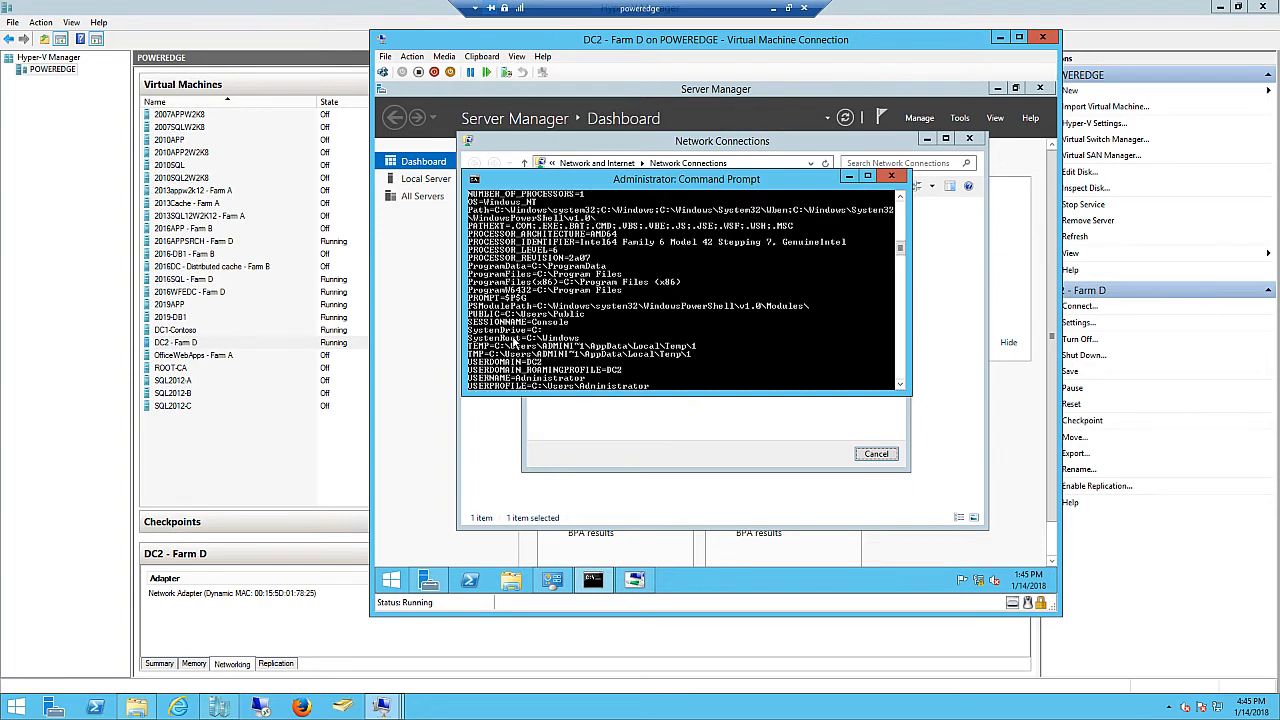
{"action": "scroll", "coordinate": [507, 340], "scroll_direction": "up", "scroll_amount": 3}
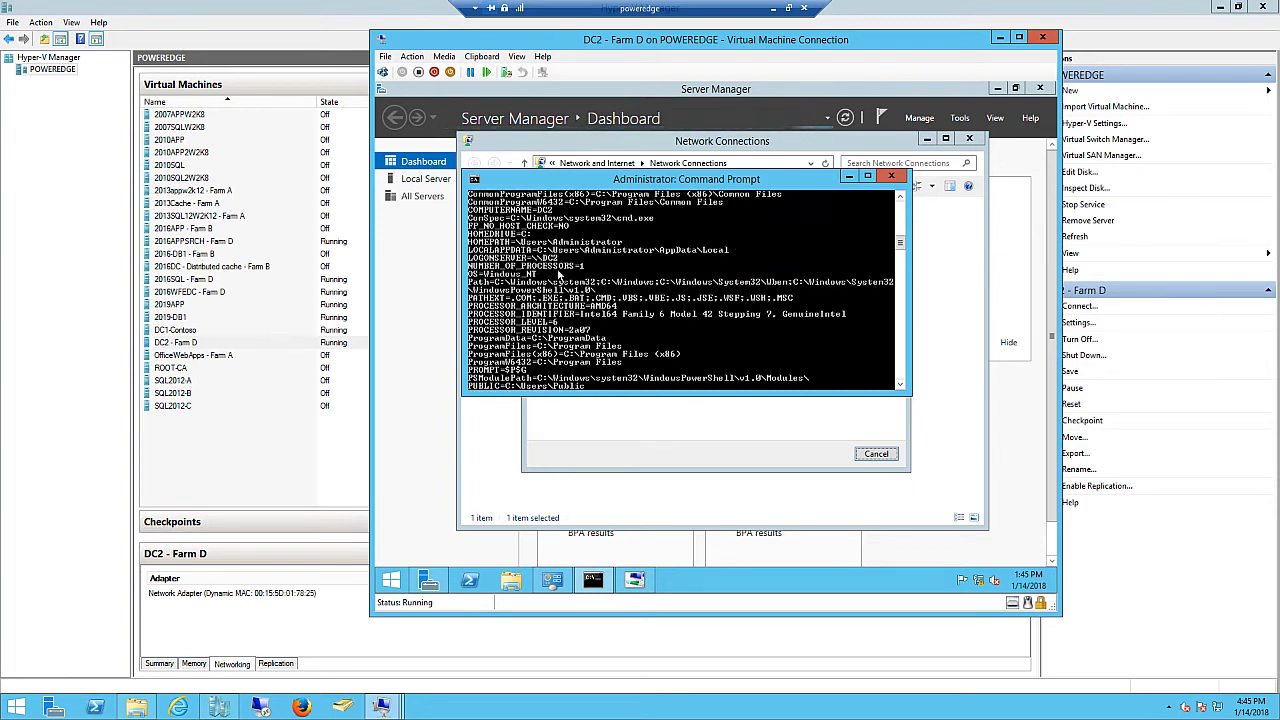
{"action": "scroll", "coordinate": [607, 310], "scroll_direction": "down", "scroll_amount": 3}
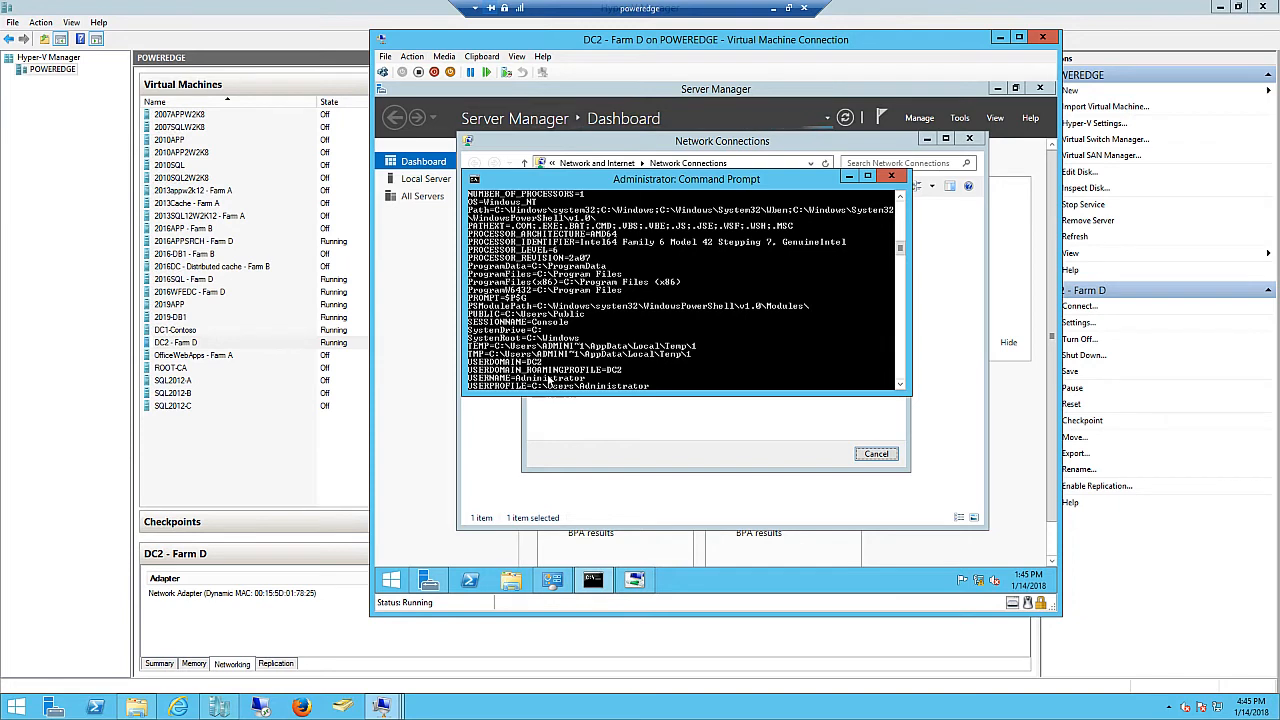
{"action": "left_click", "coordinate": [891, 177]}
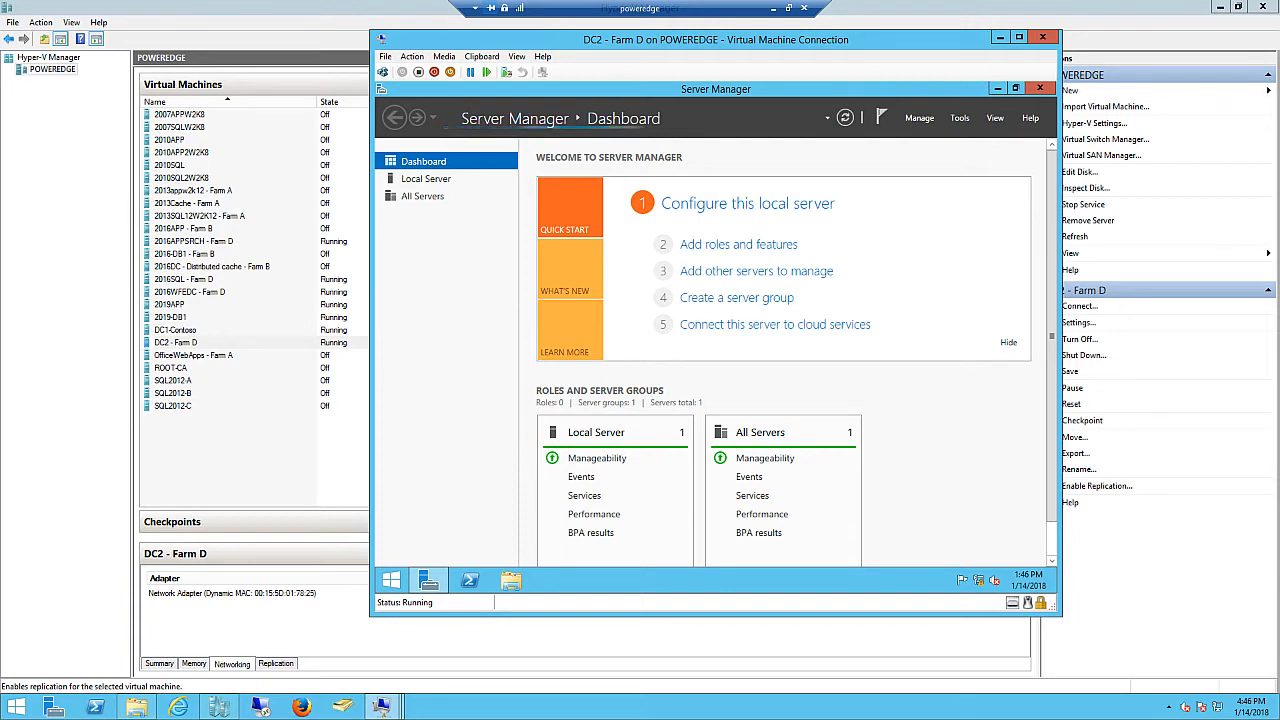
- Launch Add Roles and Features from Manage and advance to Server Roles for DC2
{"action": "left_click", "coordinate": [919, 119]}
{"action": "left_click", "coordinate": [930, 137]}
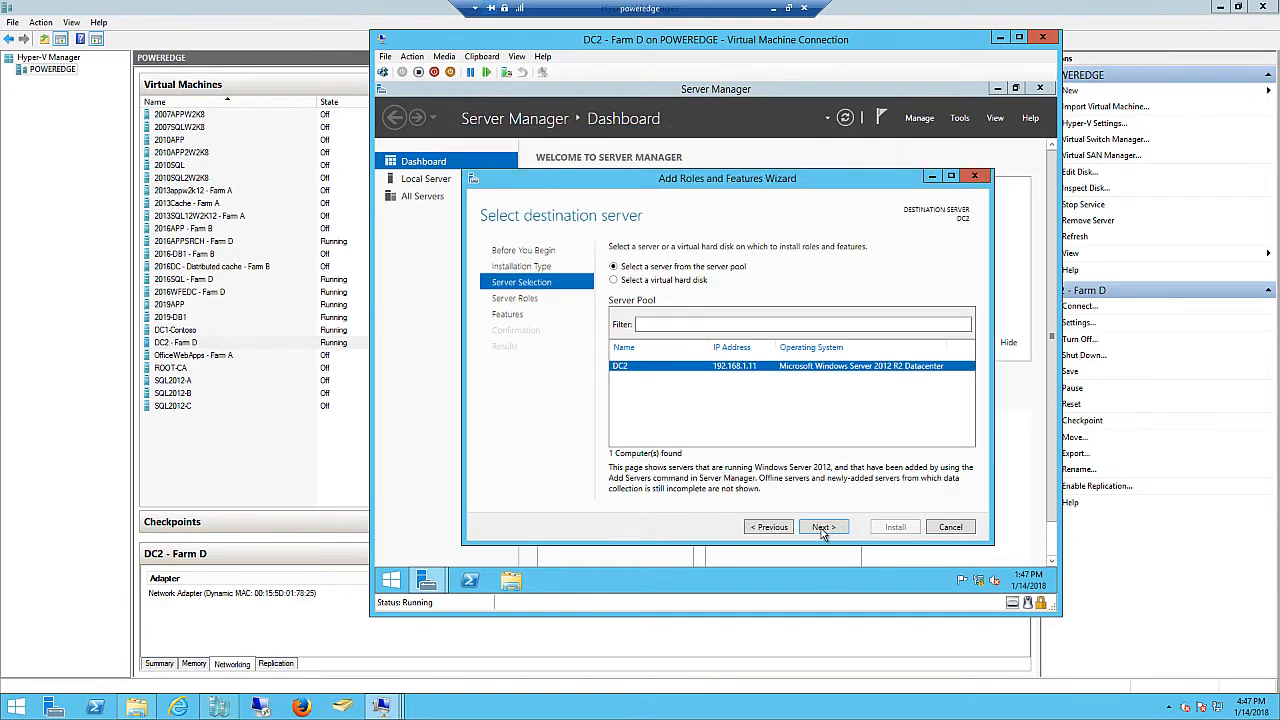
{"action": "left_click", "coordinate": [822, 530]}
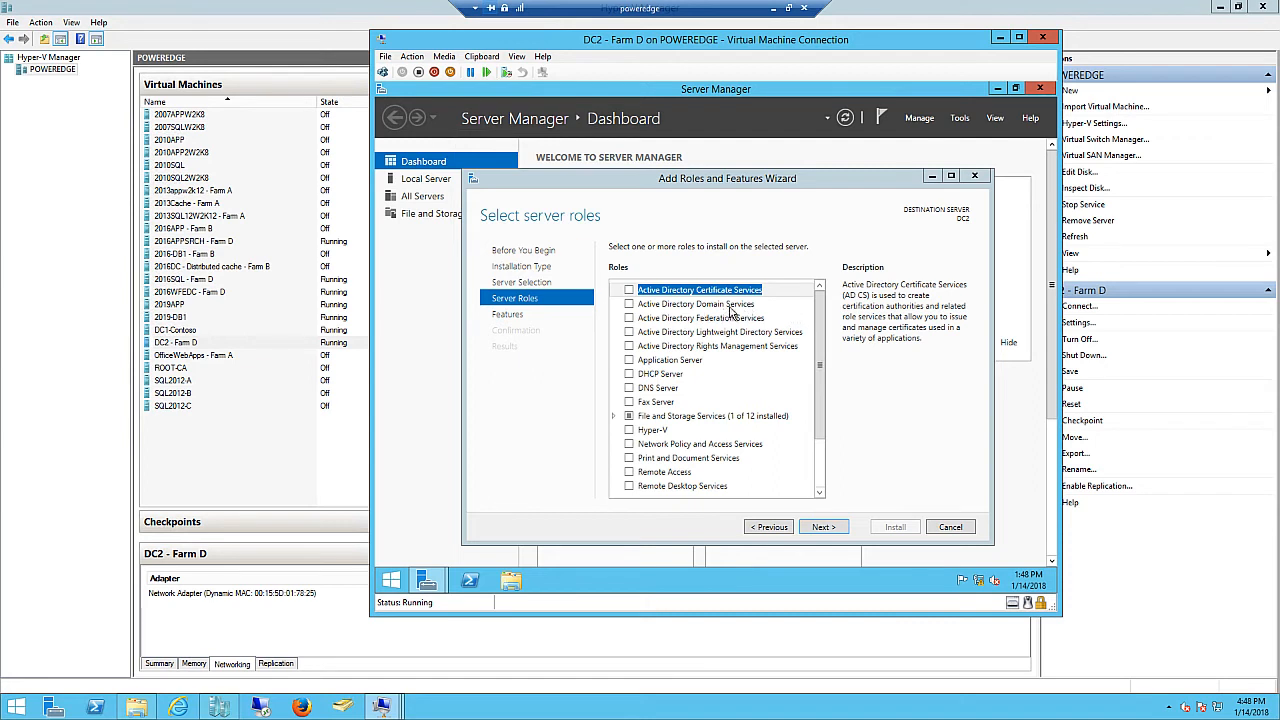
- Install the Active Directory Domain Services role and its management features on DC2, allowing automatic restart
{"action": "left_click", "coordinate": [633, 306]}
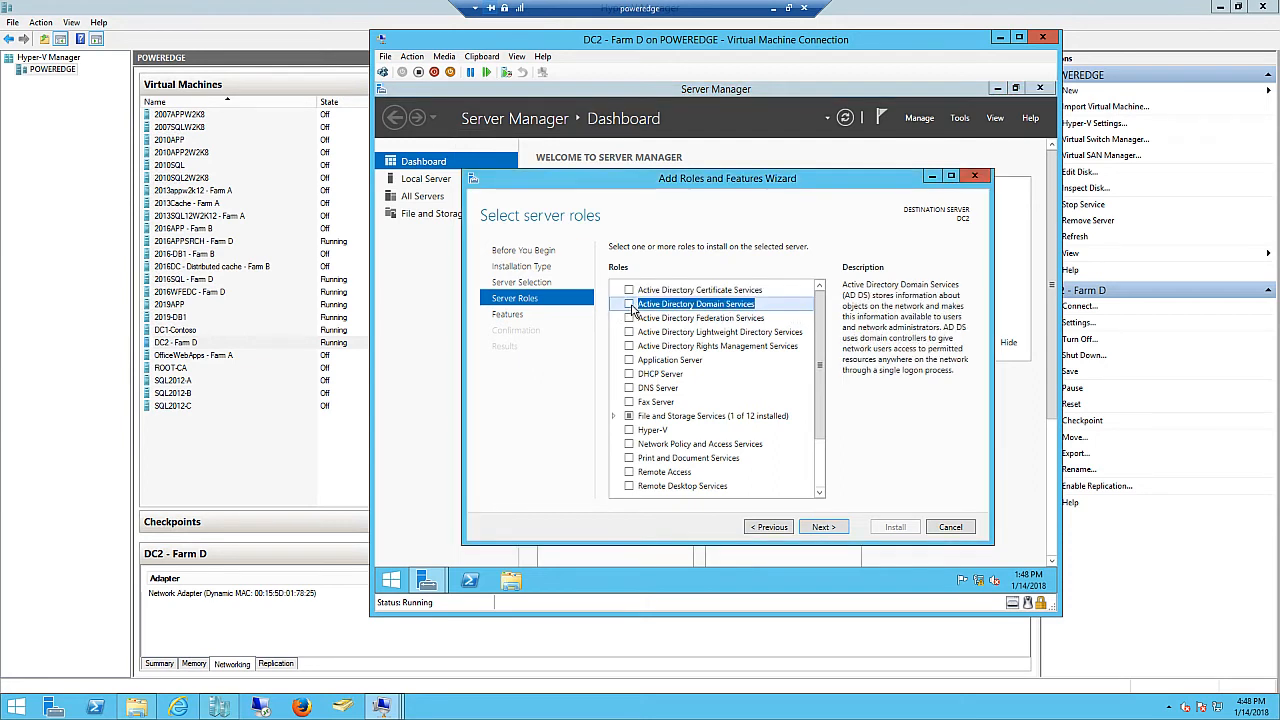
{"action": "left_click", "coordinate": [630, 306]}
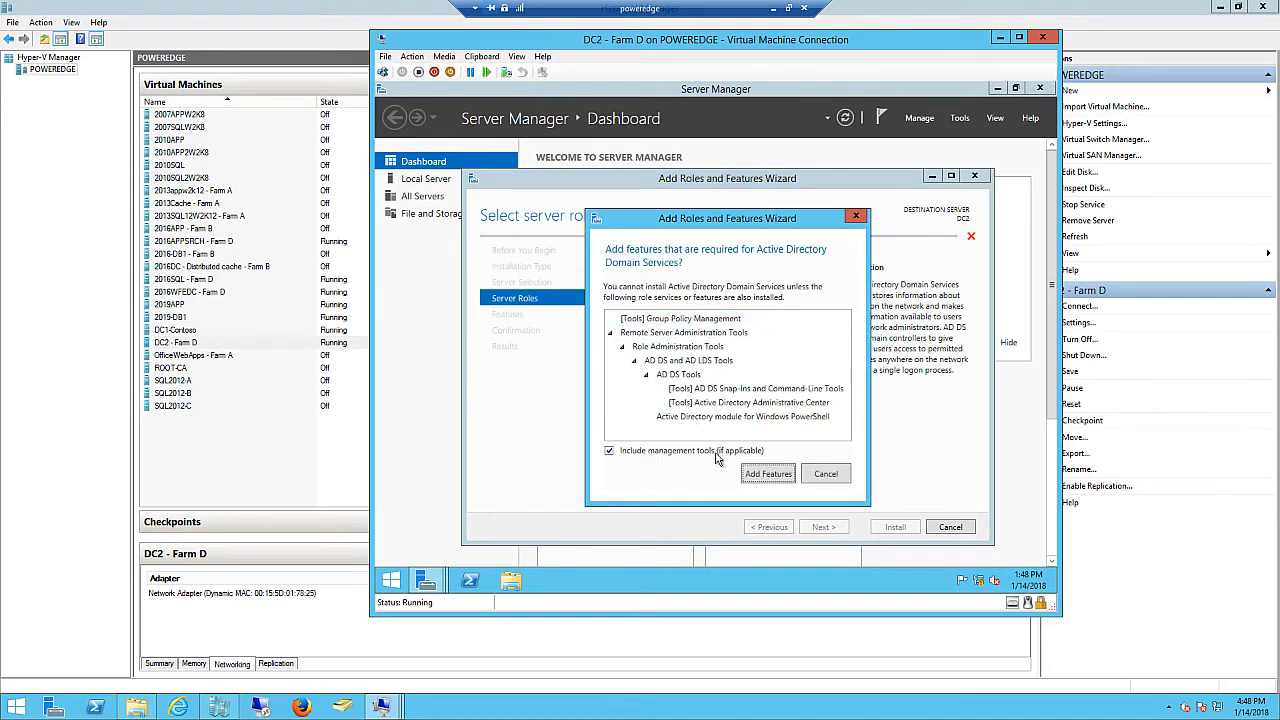
{"action": "left_click", "coordinate": [767, 474]}
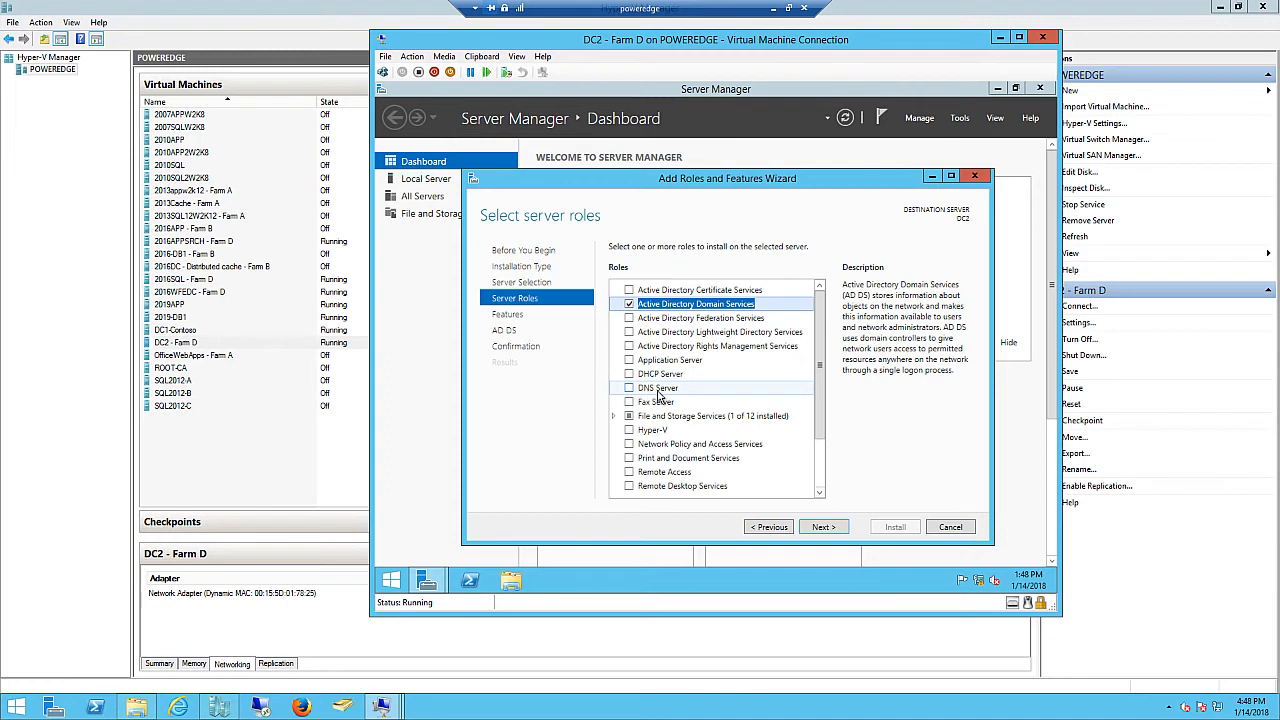
{"action": "left_click", "coordinate": [826, 530]}
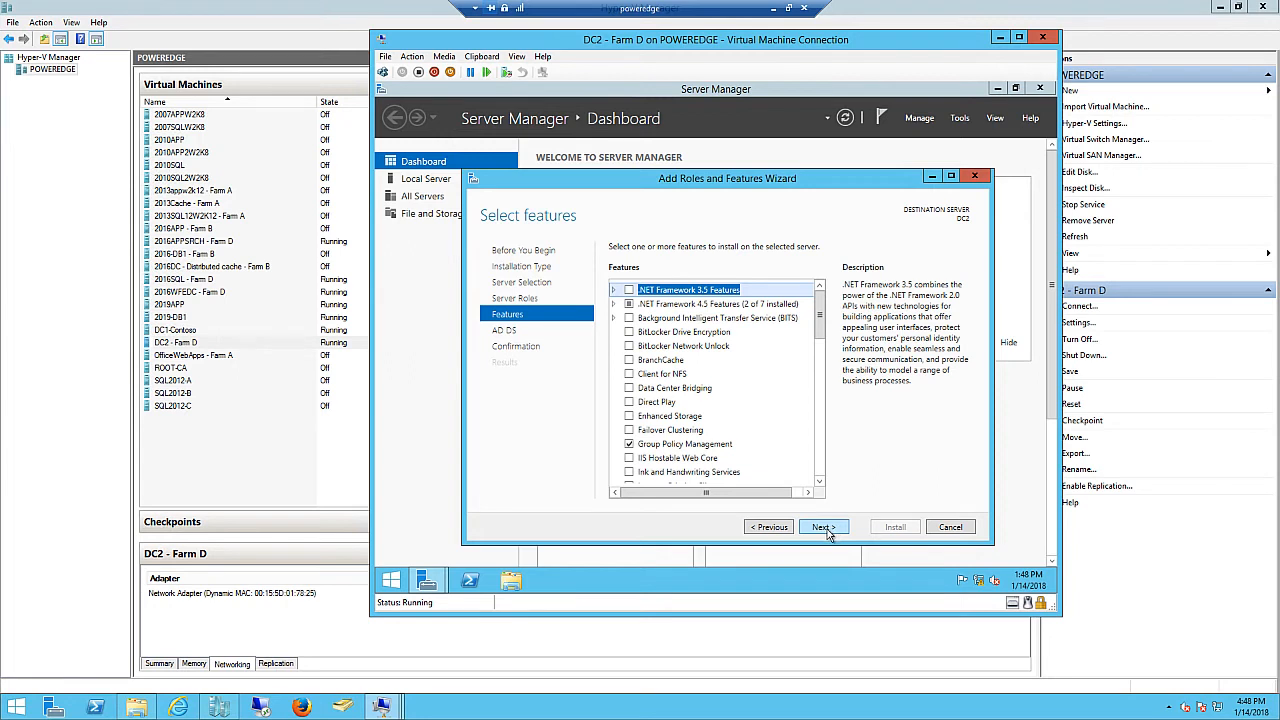
{"action": "left_click", "coordinate": [827, 529]}
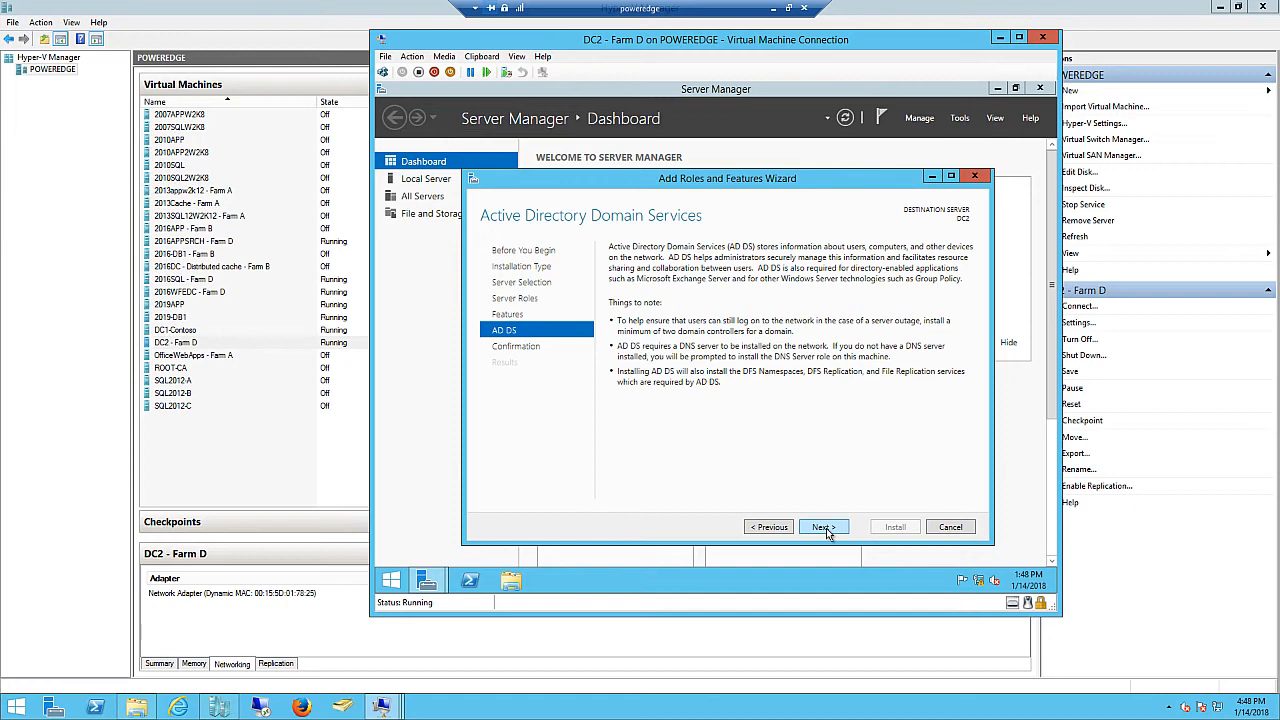
{"action": "left_click", "coordinate": [826, 528]}
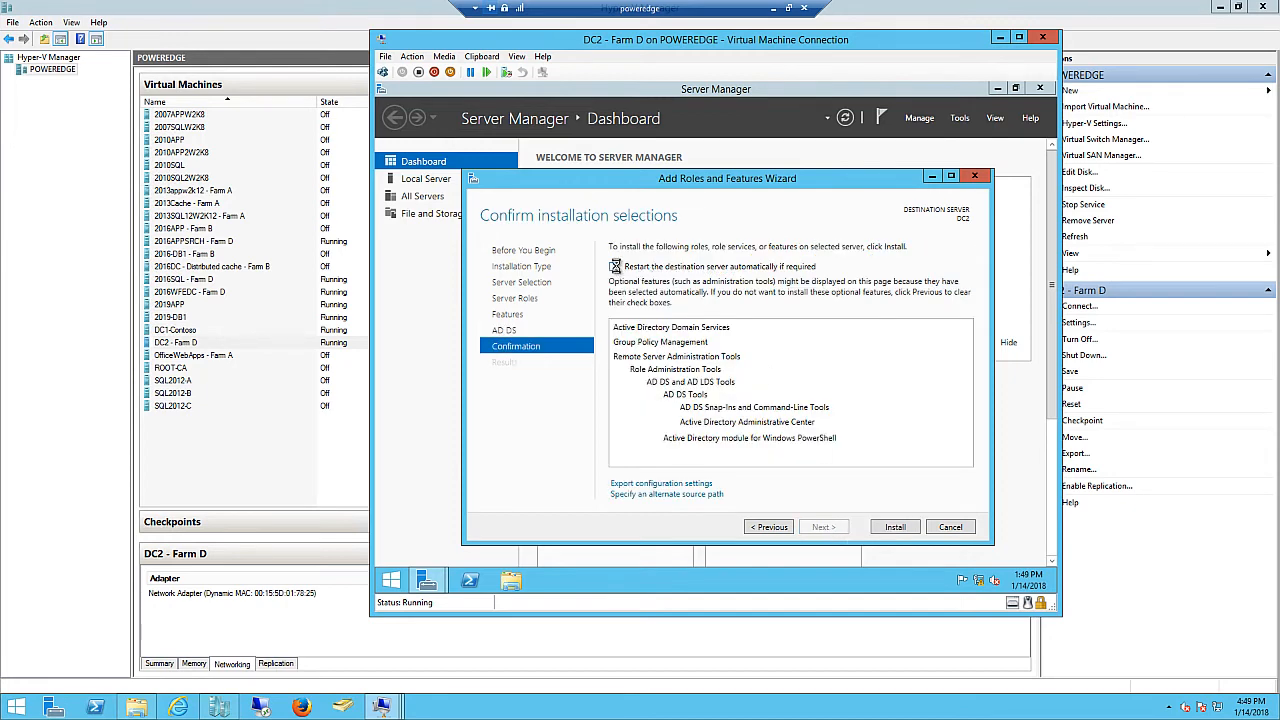
{"action": "left_click", "coordinate": [614, 266]}
{"action": "left_click", "coordinate": [764, 378]}
{"action": "left_click", "coordinate": [895, 530]}
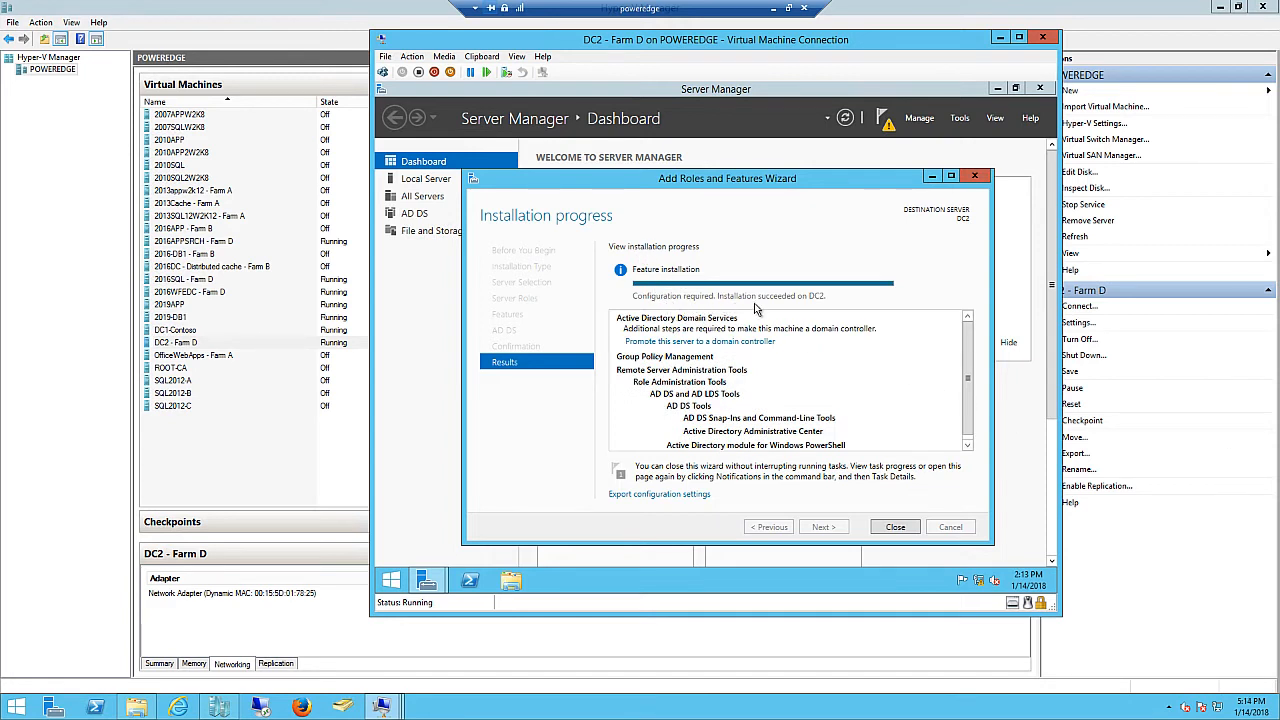
- Close the finished wizard and choose 'Promote this server to a domain controller' from notifications
{"action": "left_click", "coordinate": [894, 527]}
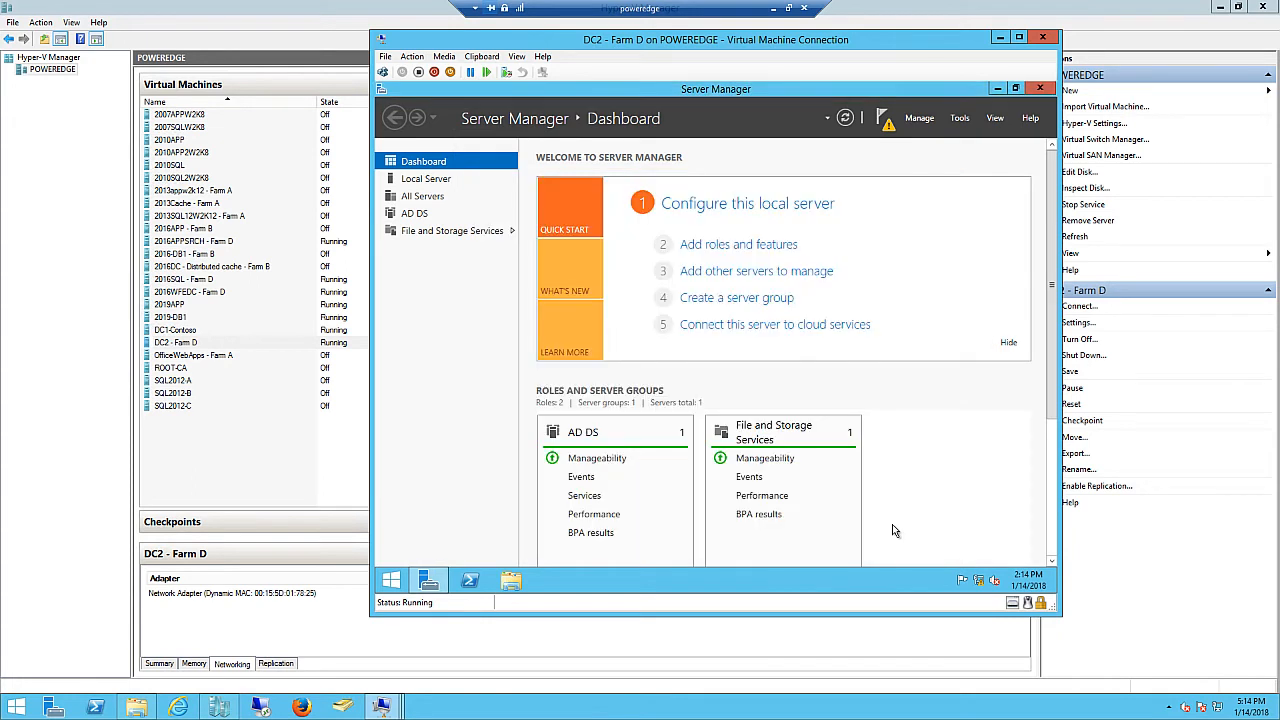
{"action": "left_click", "coordinate": [886, 128]}
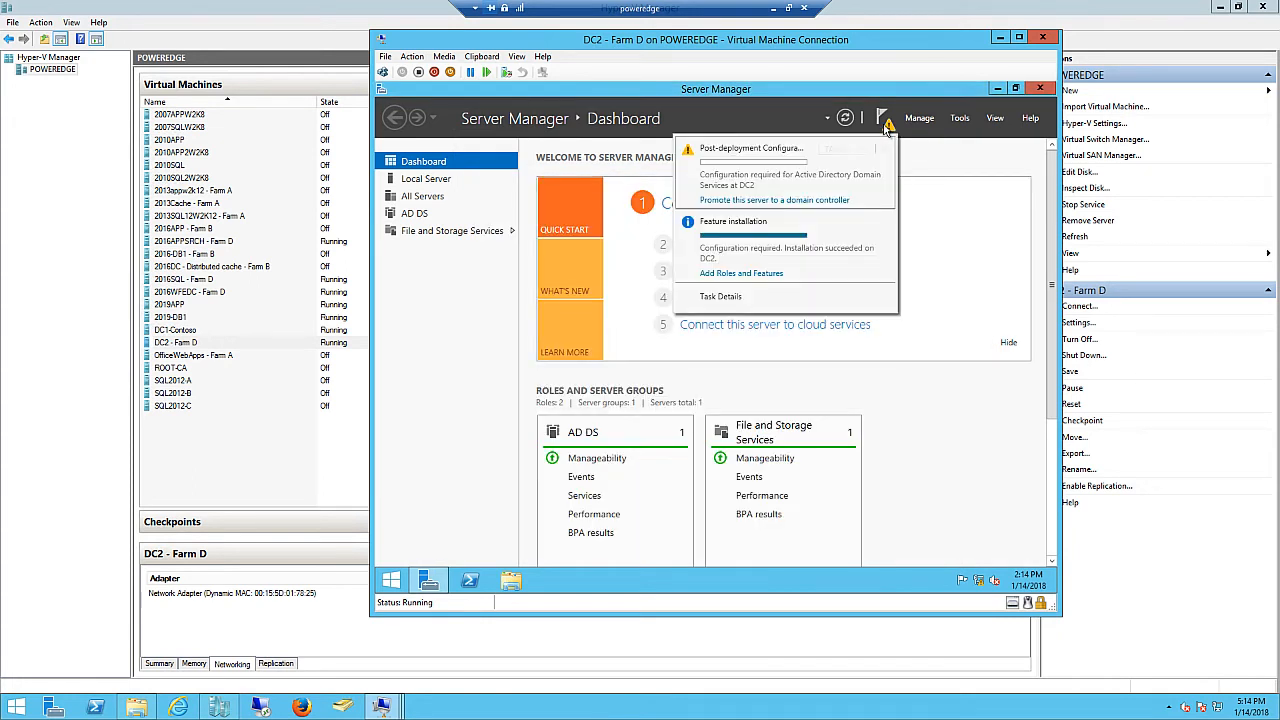
{"action": "left_click", "coordinate": [806, 201]}
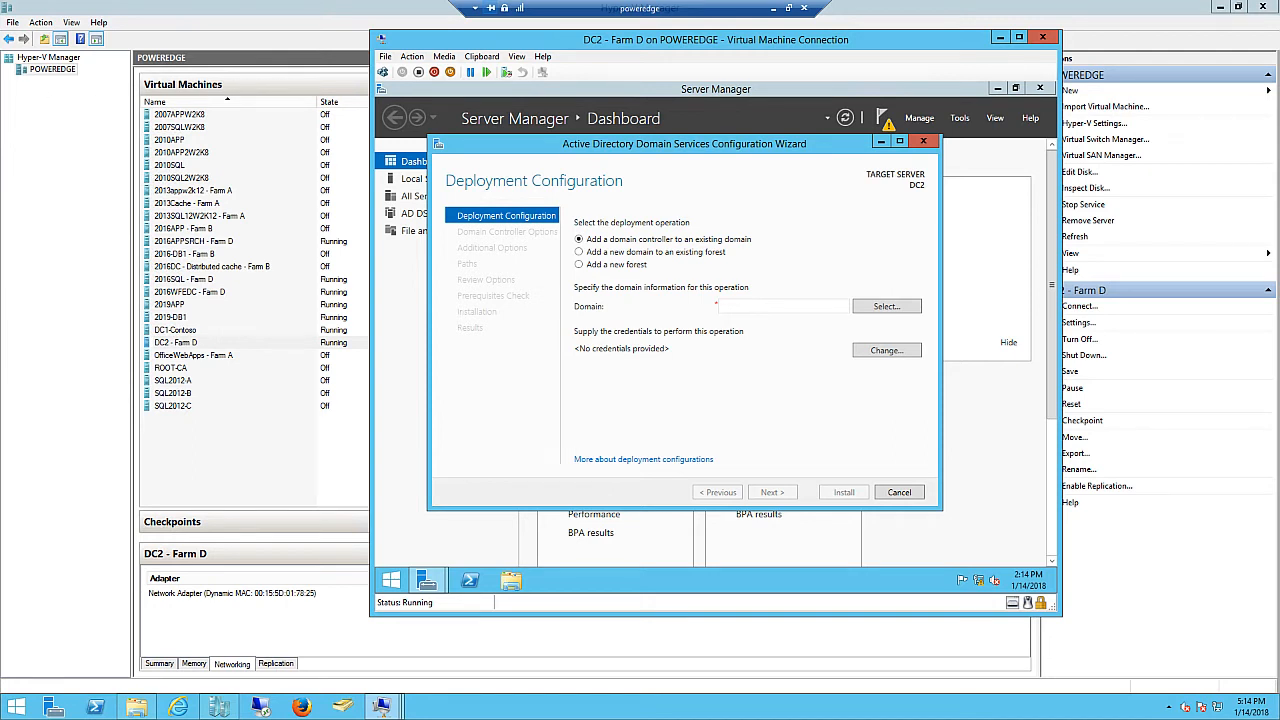
- Move the Notepad++ domain notes to the other monitor and return to the DC2 session
{"action": "left_click", "coordinate": [773, 9]}
{"action": "left_click_drag", "start_coordinate": [0, 64], "coordinate": [718, 46]}
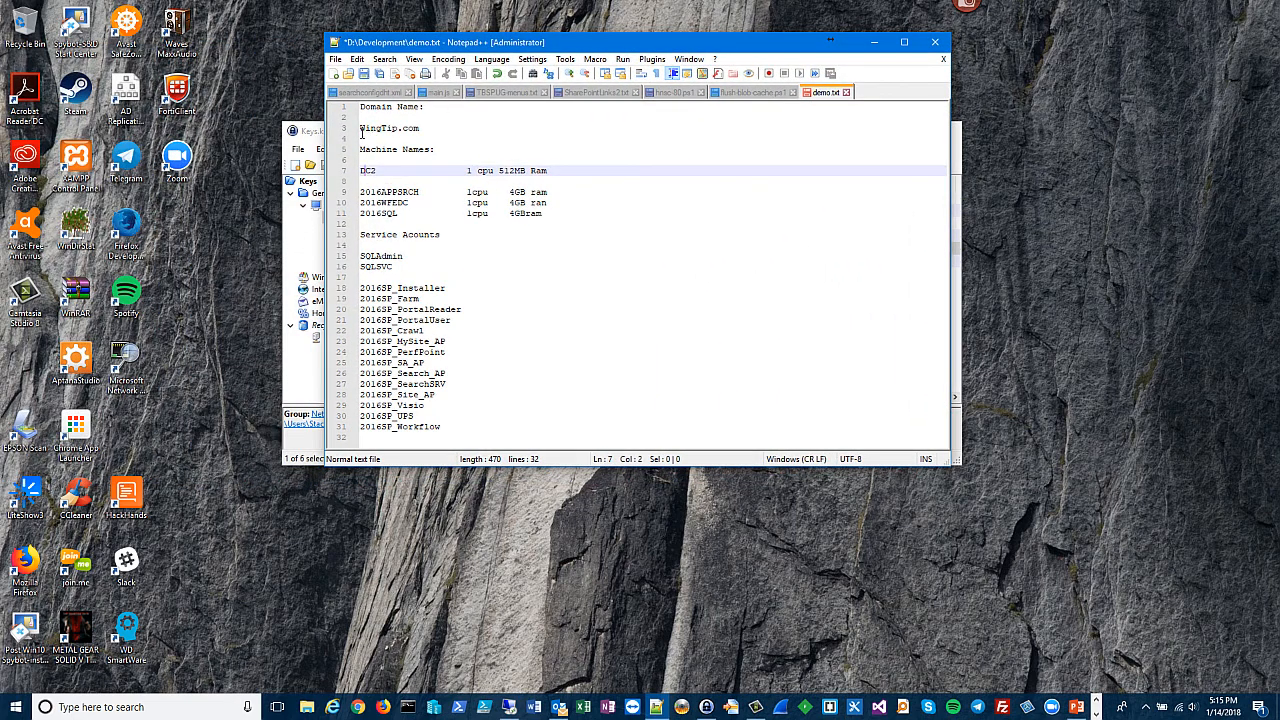
{"action": "left_click_drag", "start_coordinate": [616, 46], "coordinate": [5, 80]}
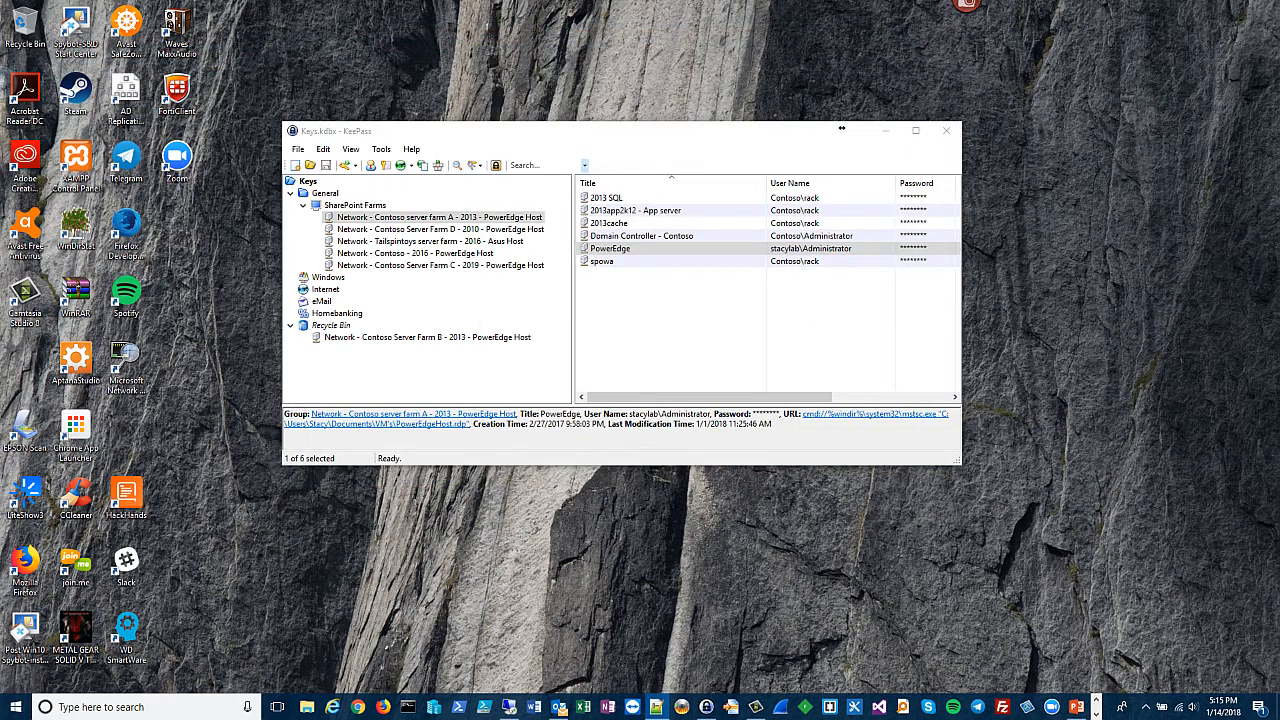
{"action": "left_click", "coordinate": [508, 707]}
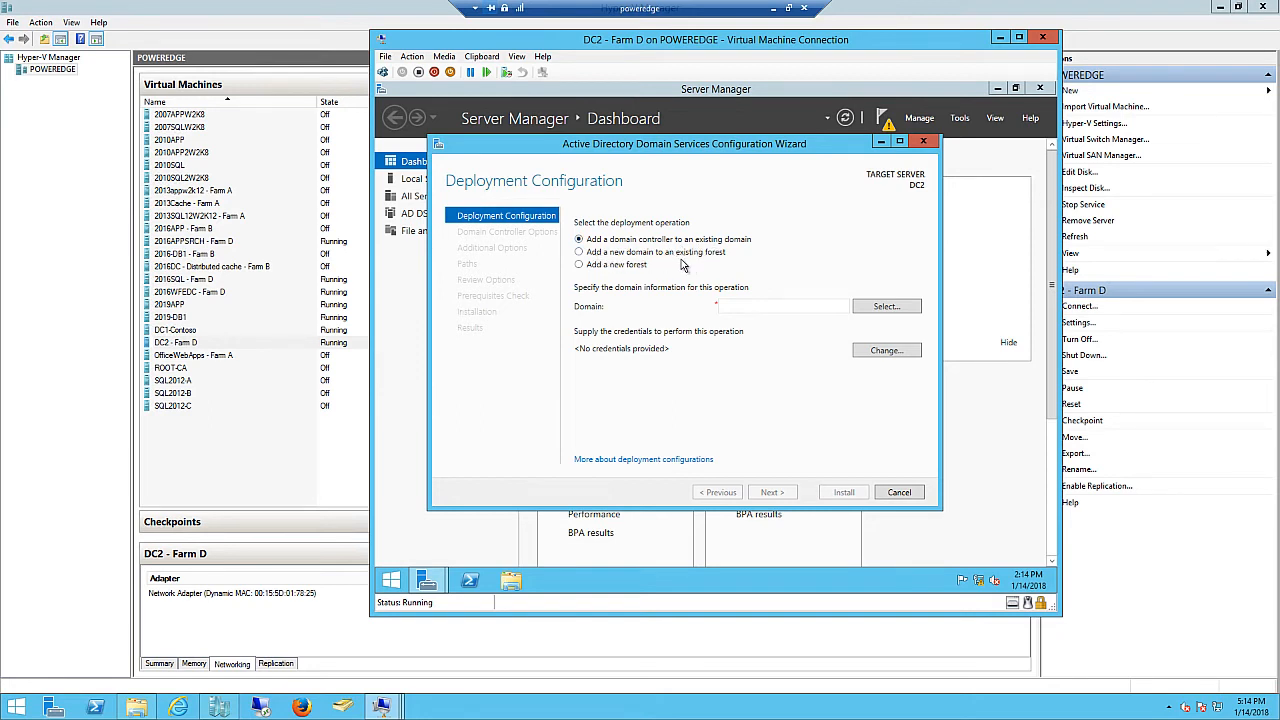
- Choose to add a new forest with root domain wingtip.com
{"action": "left_click", "coordinate": [579, 265]}
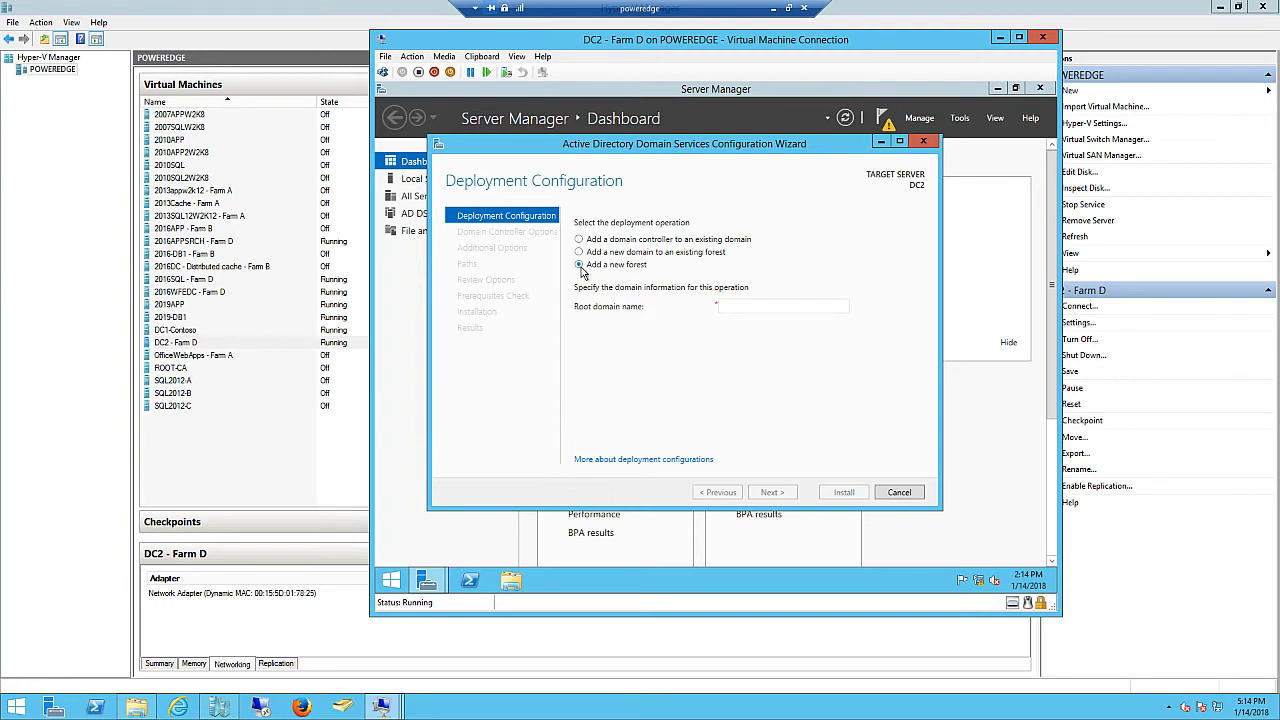
{"action": "left_click", "coordinate": [729, 306]}
{"action": "type", "text": "wingtip.com"}
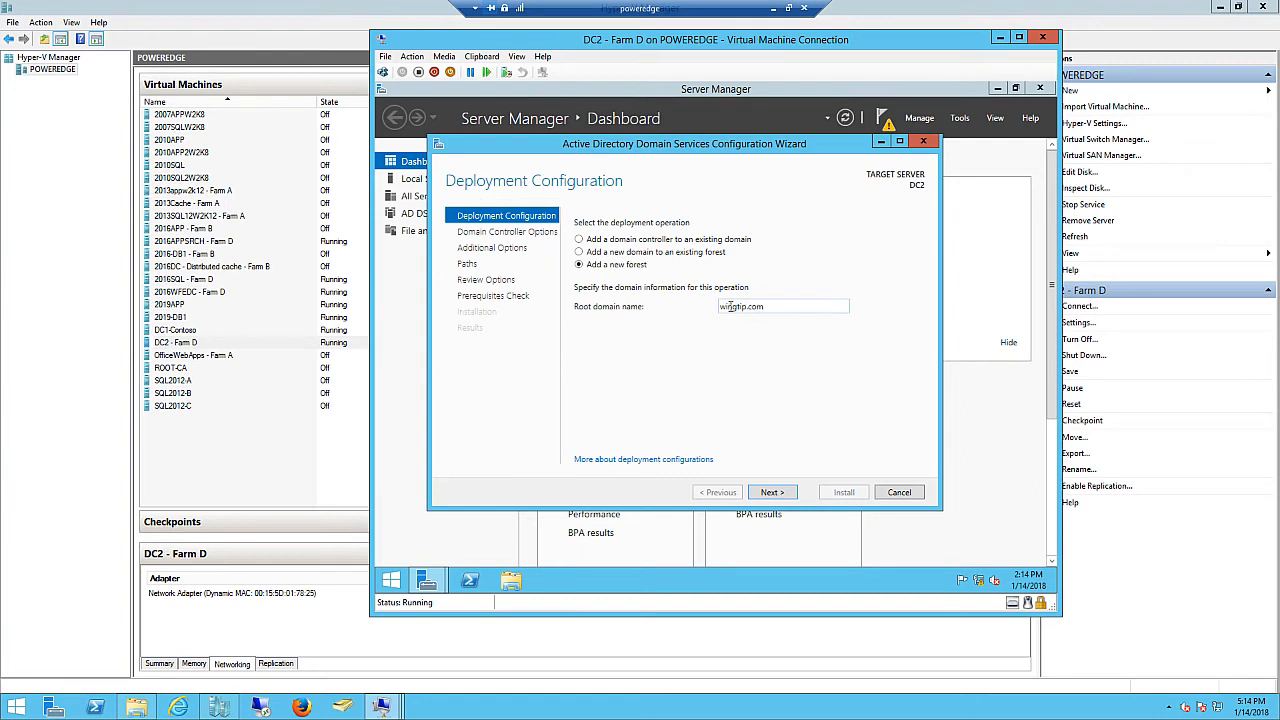
{"action": "left_click", "coordinate": [770, 492]}
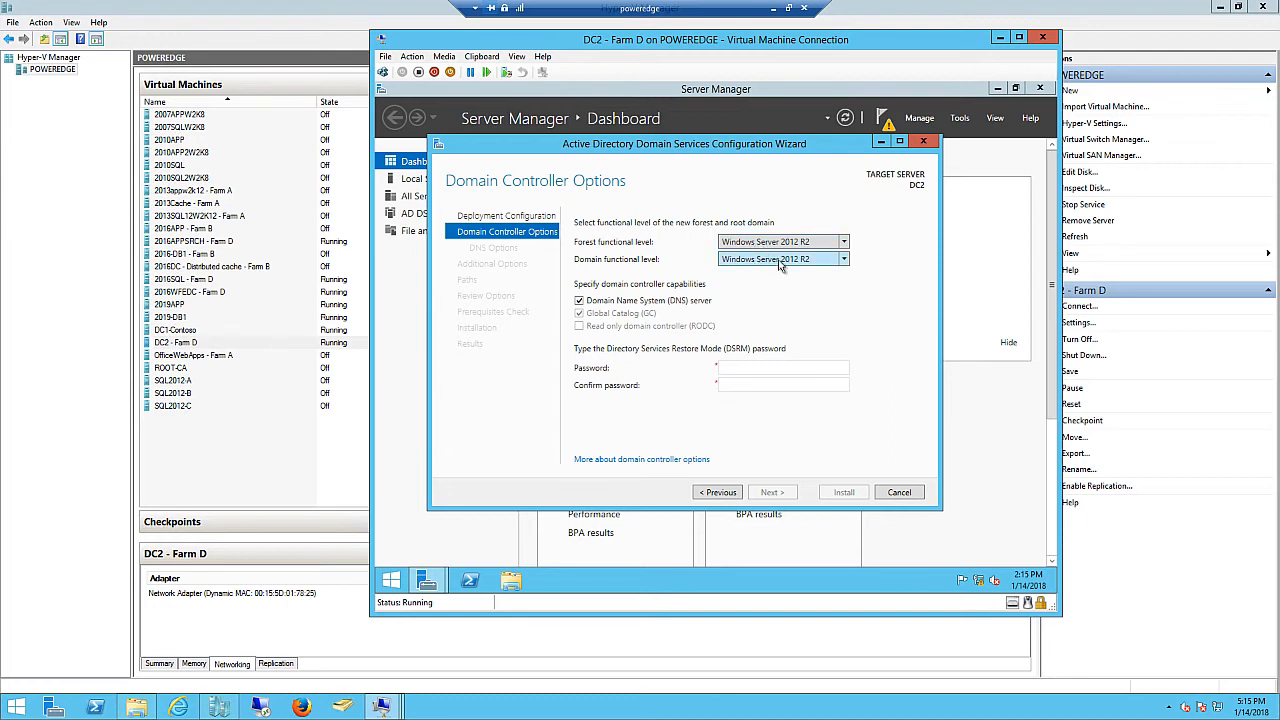
- Keep Windows Server 2012 R2 functional levels and enter and confirm the DSRM password
{"action": "left_click", "coordinate": [844, 244]}
{"action": "left_click", "coordinate": [844, 245]}
{"action": "left_click", "coordinate": [730, 368]}
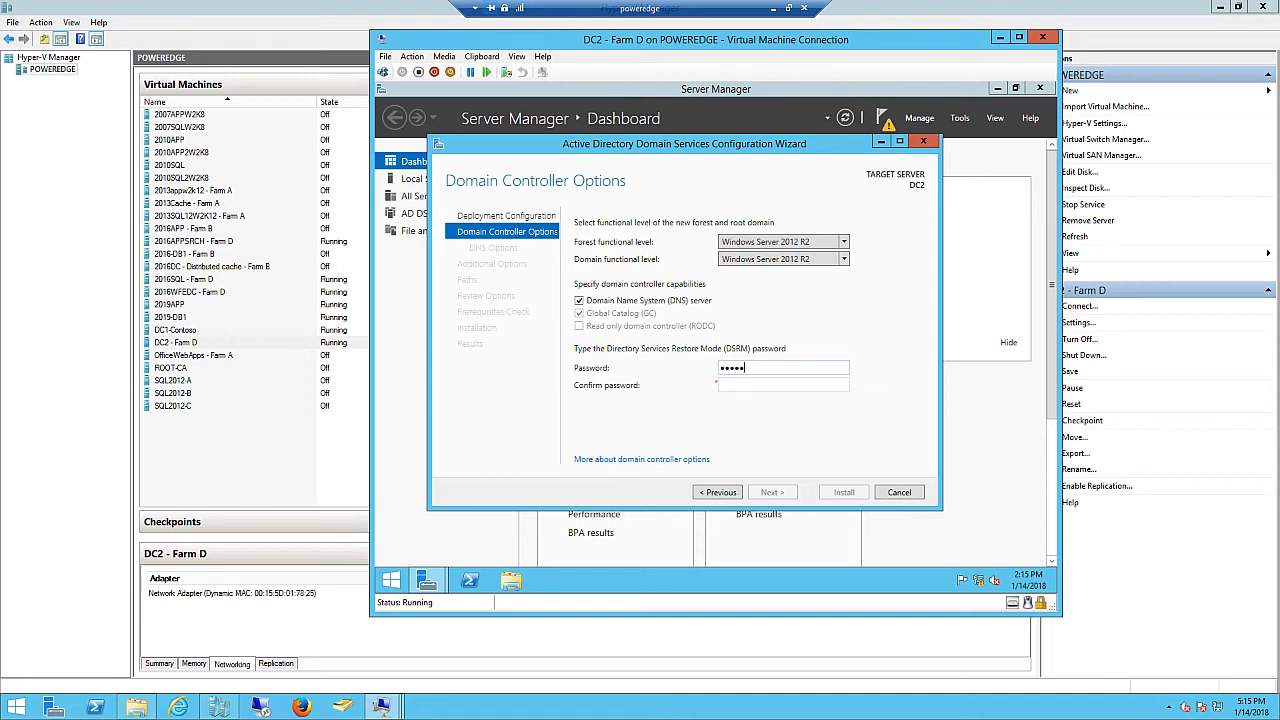
{"action": "type", "text": "••••••••••••"}
{"action": "left_click", "coordinate": [725, 384]}
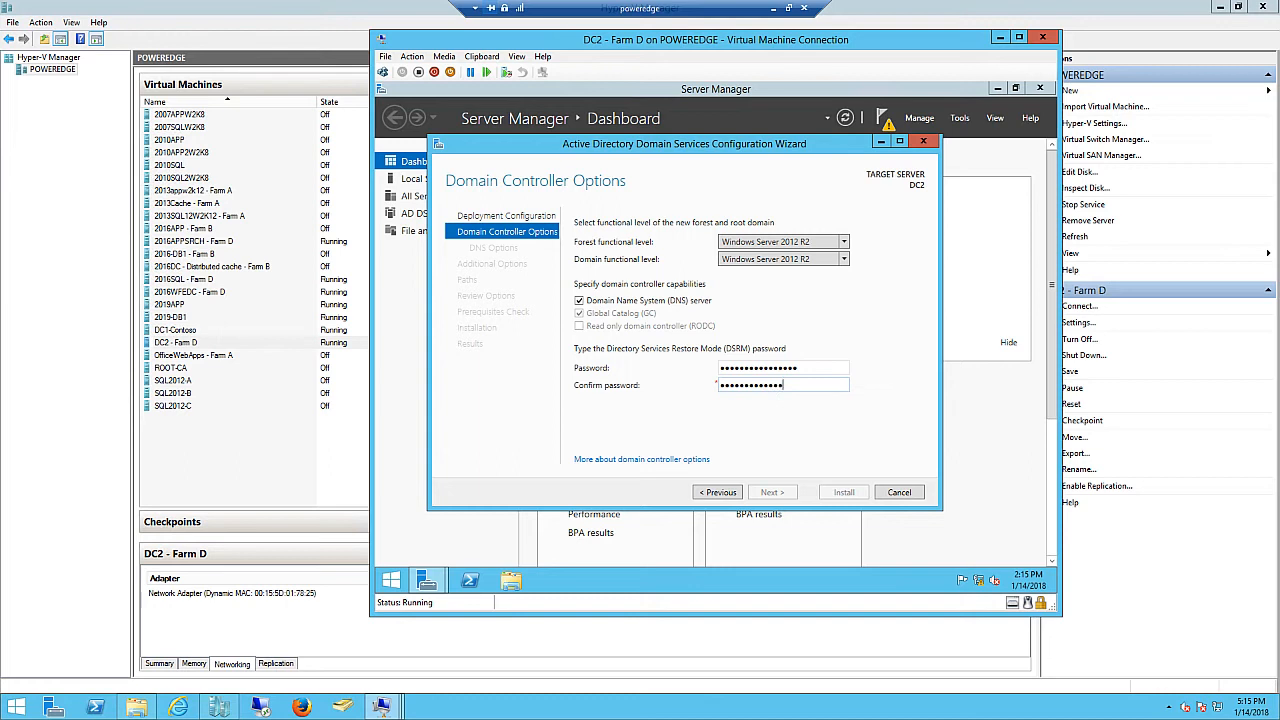
{"action": "type", "text": "1"}
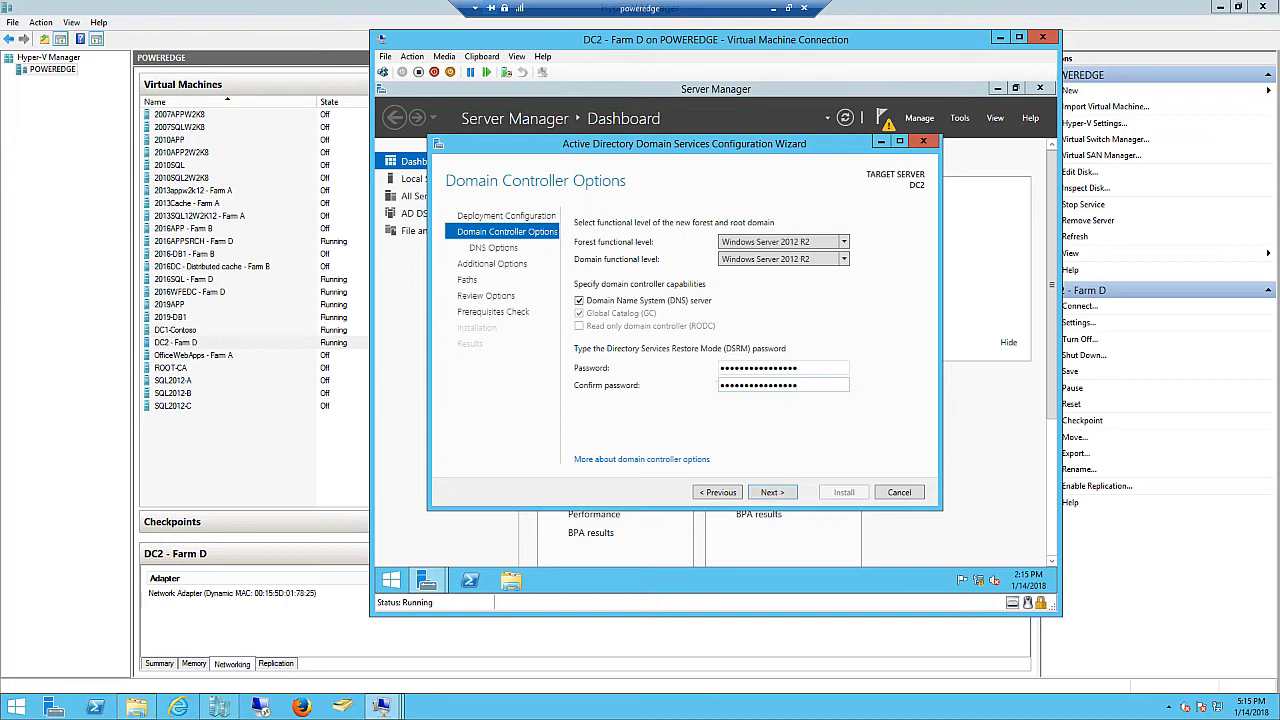
- Keep the default DNS options, NetBIOS name WINGTIP, and the default NTDS and SYSVOL folders
{"action": "left_click", "coordinate": [781, 500]}
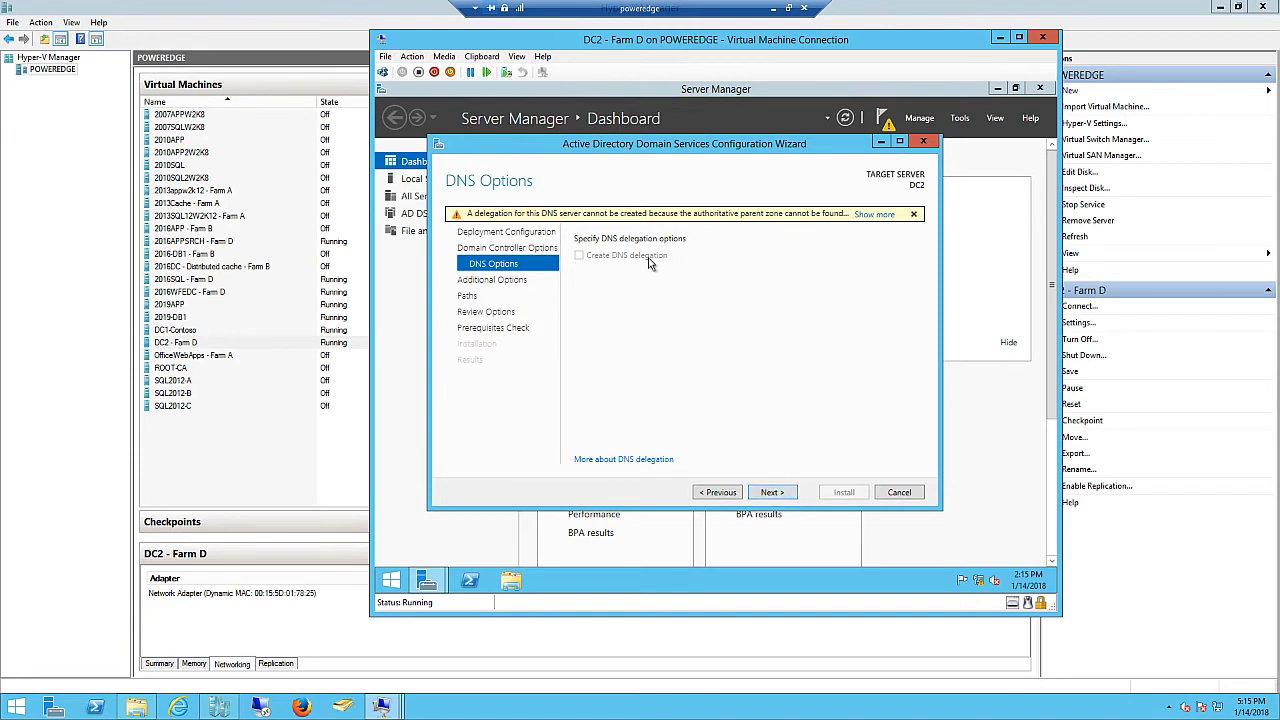
{"action": "left_click", "coordinate": [772, 494]}
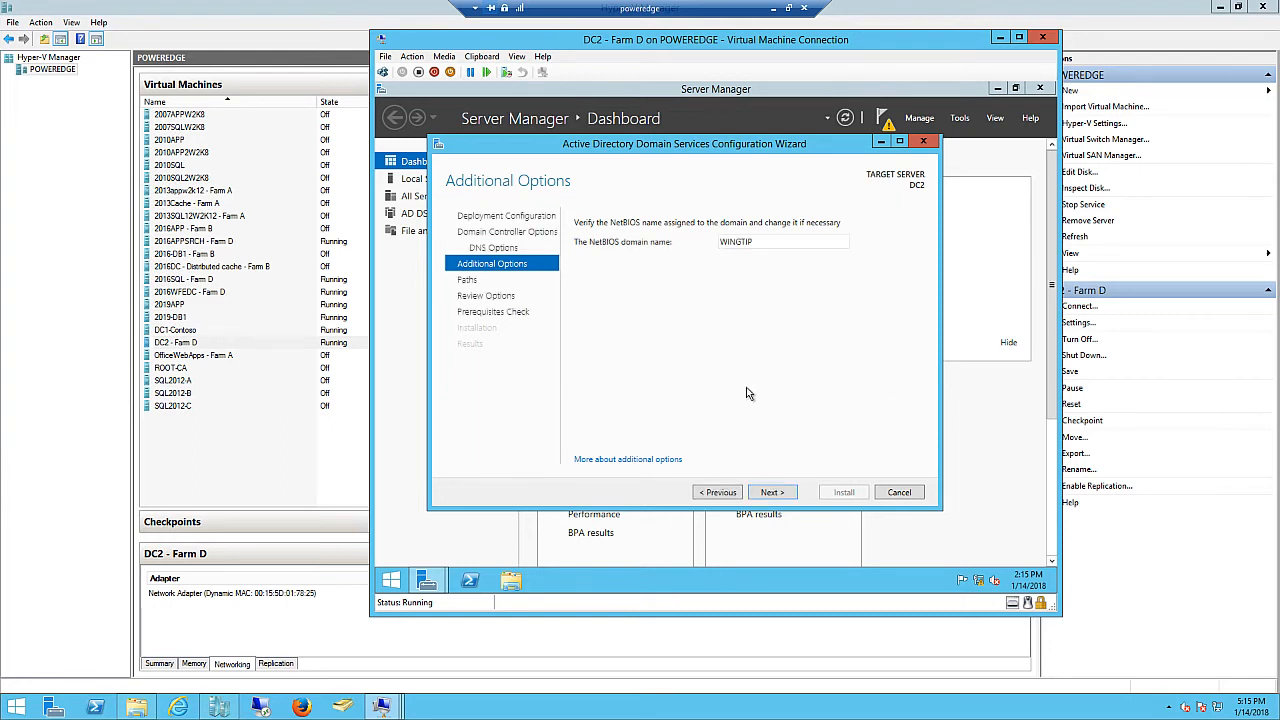
{"action": "left_click", "coordinate": [772, 492]}
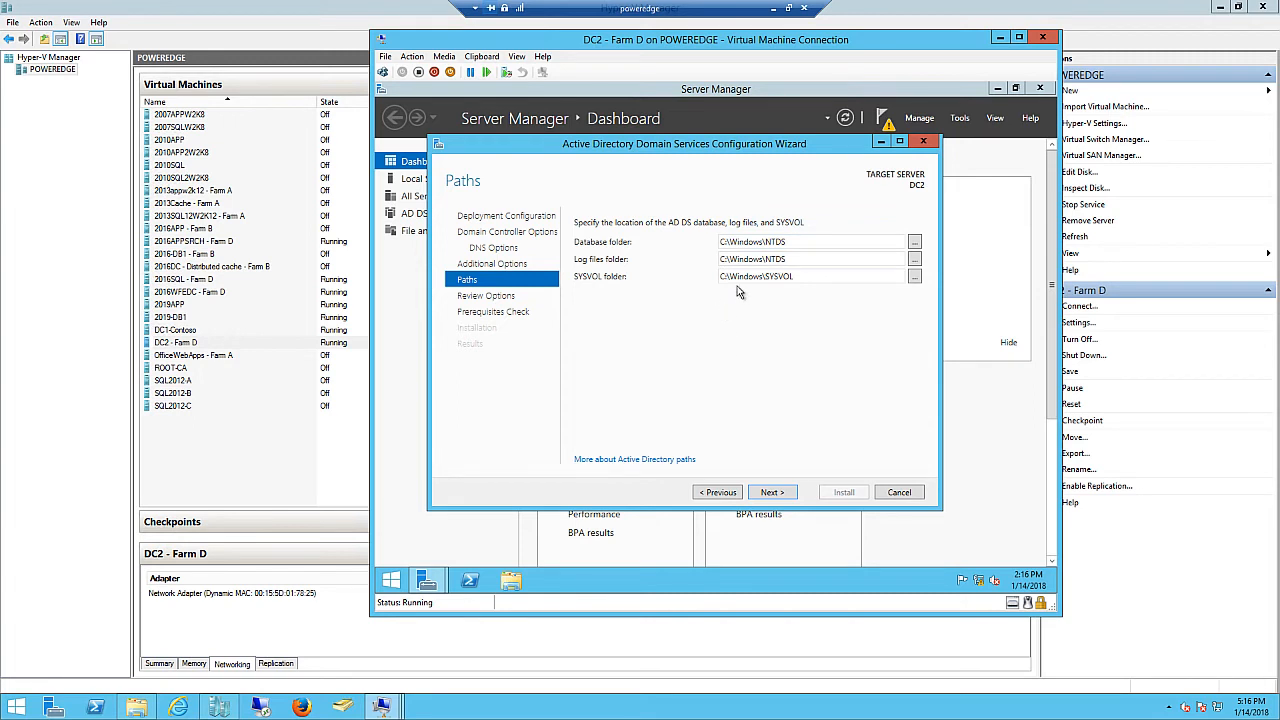
{"action": "left_click", "coordinate": [771, 494]}
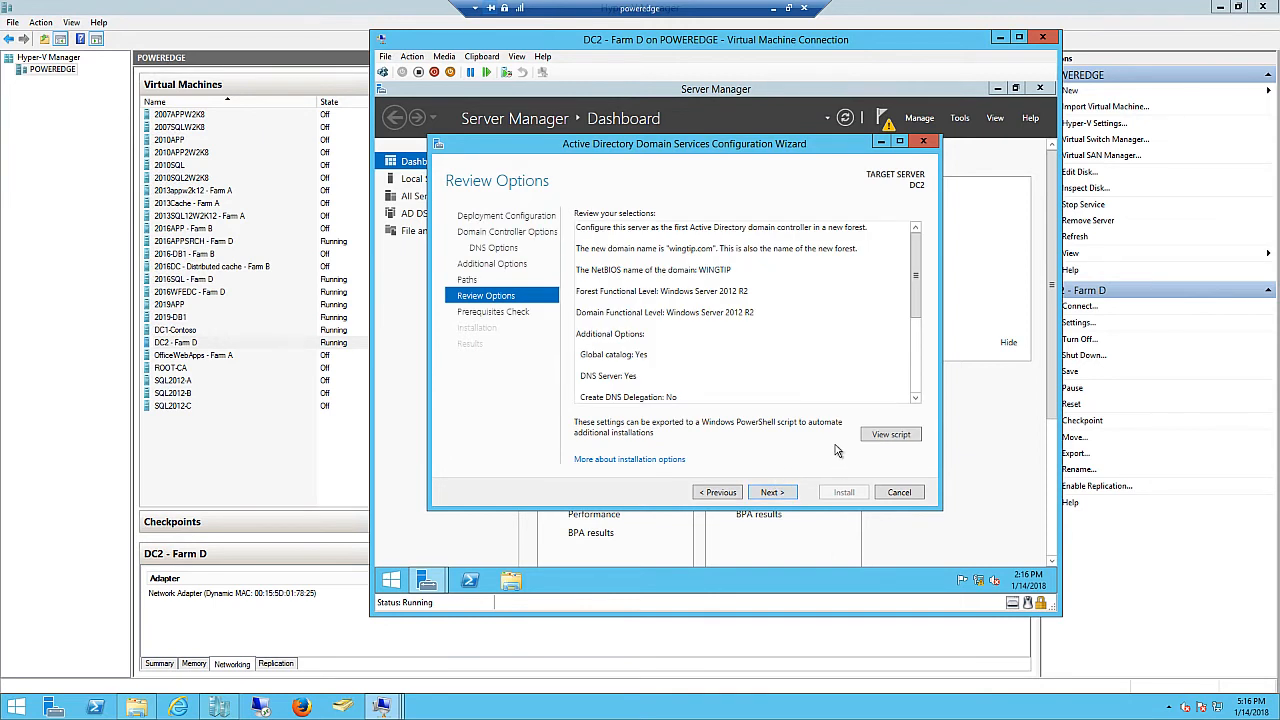
- Run the prerequisites check, then install AD DS to make DC2 the wingtip.com forest's domain controller
{"action": "left_click", "coordinate": [779, 494]}
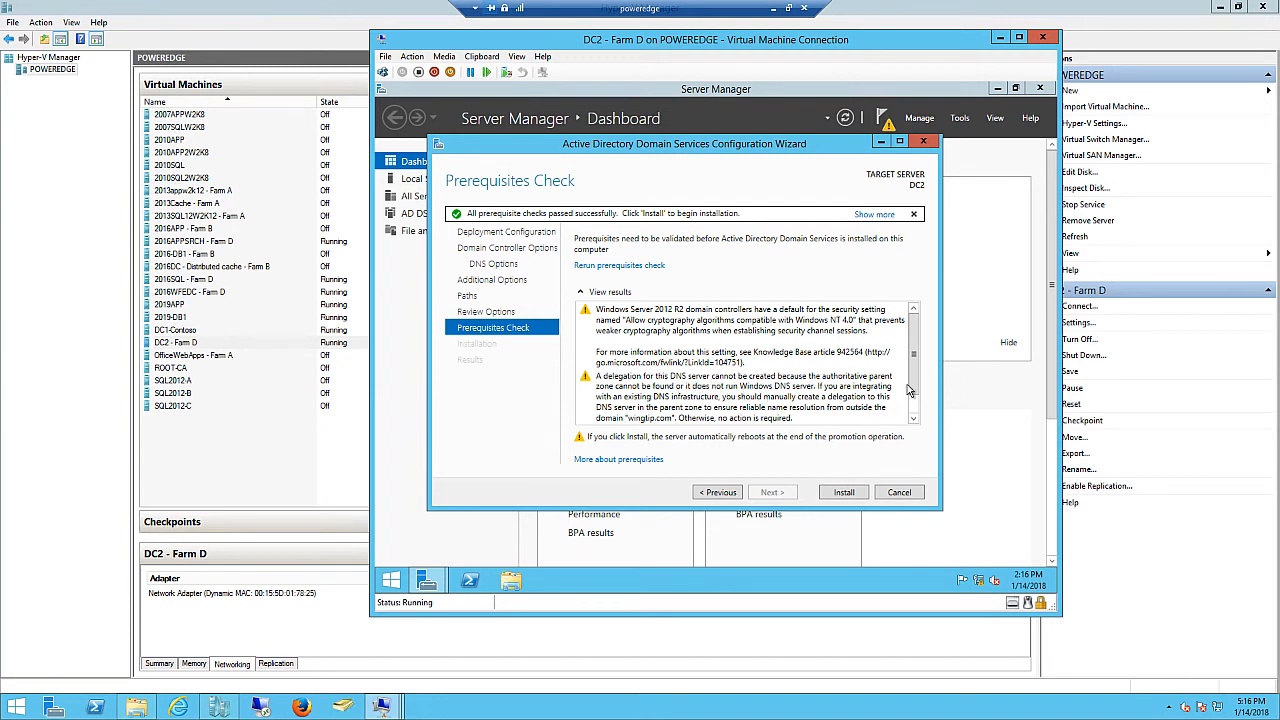
{"action": "left_click", "coordinate": [914, 419]}
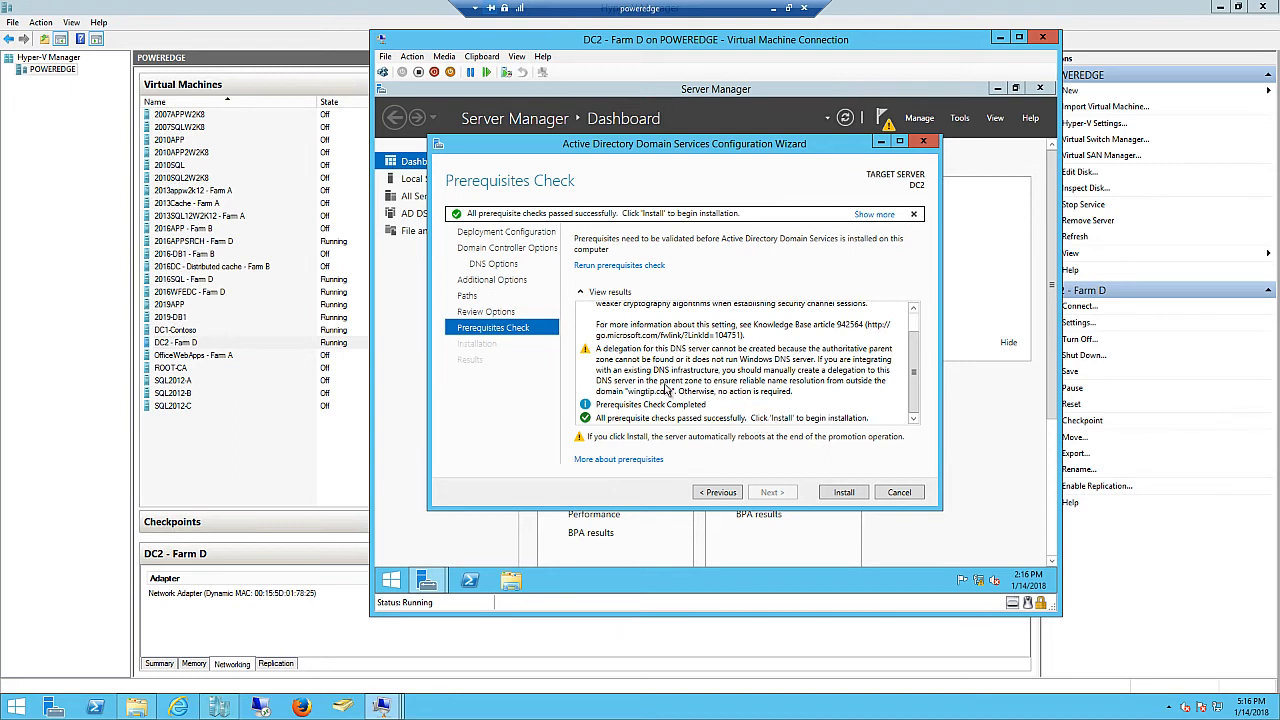
{"action": "left_click", "coordinate": [845, 493]}
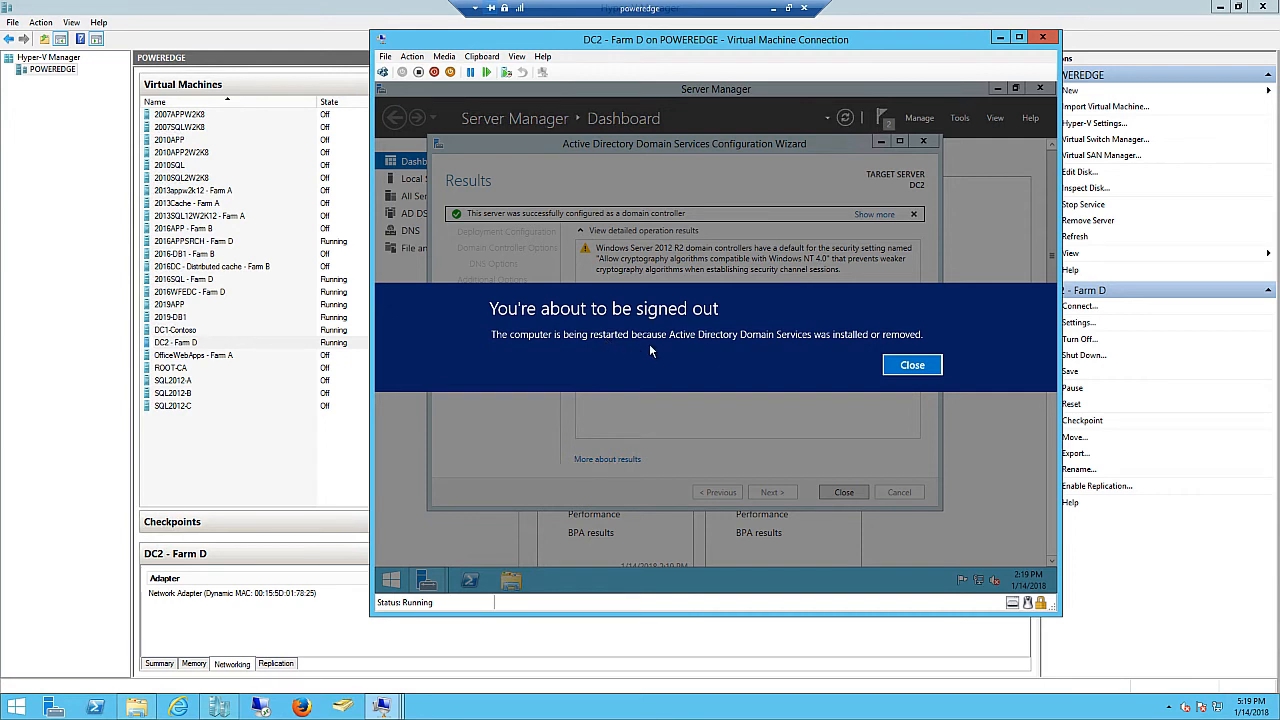
- Dismiss the sign-out notice so DC2 restarts to its lock screen
{"action": "left_click", "coordinate": [930, 366]}
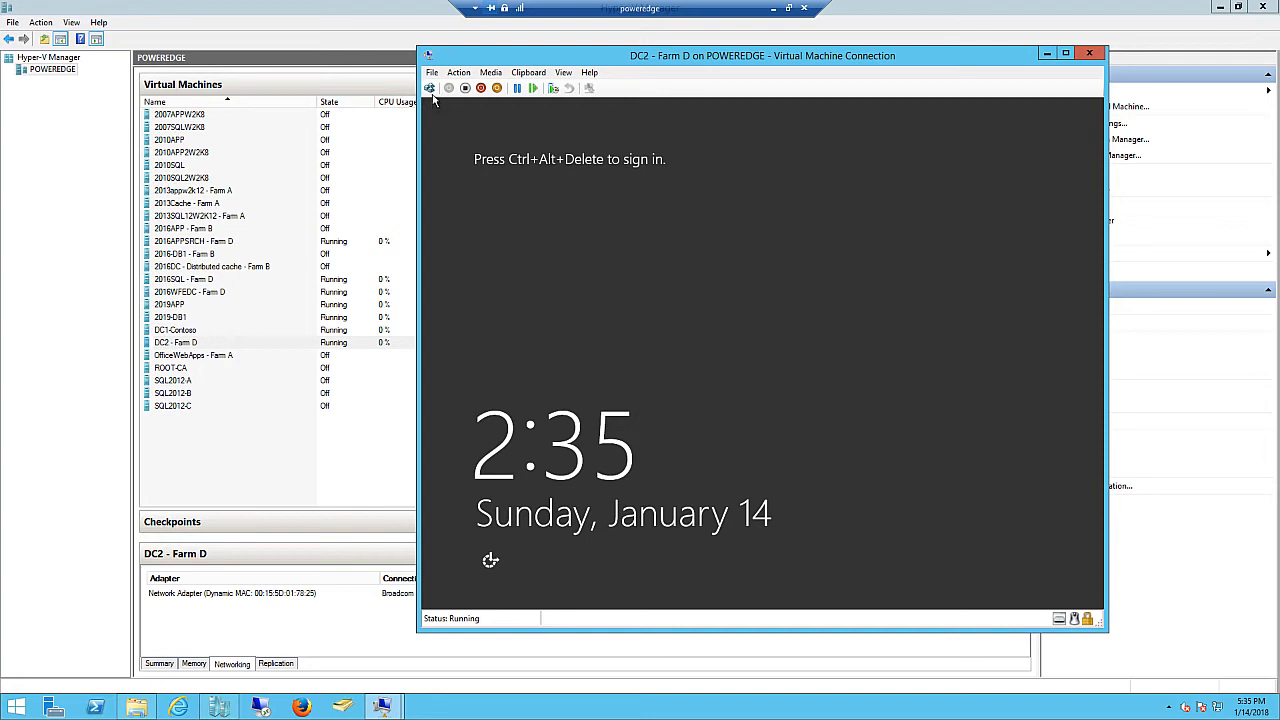
- Sign in to DC2 as the WINGTIP domain administrator and open the Run dialog
{"action": "left_click", "coordinate": [430, 88]}
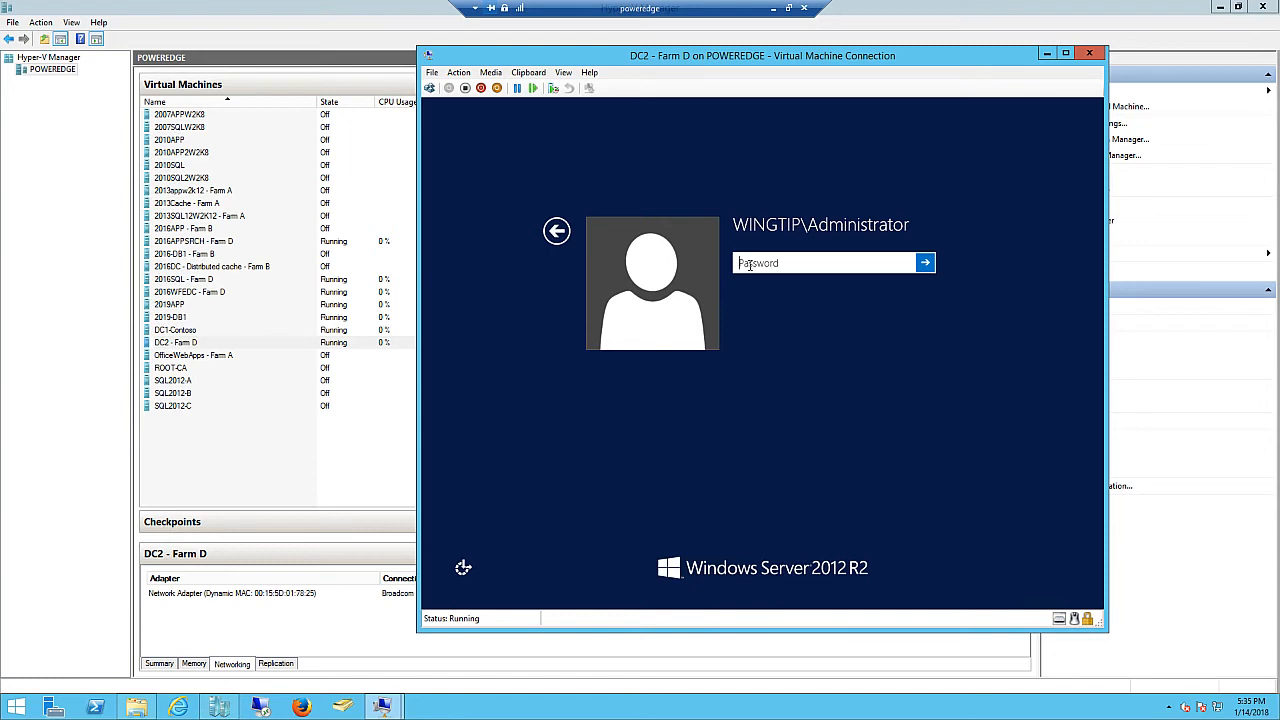
{"action": "type", "text": "••"}
{"action": "key", "text": "Return"}
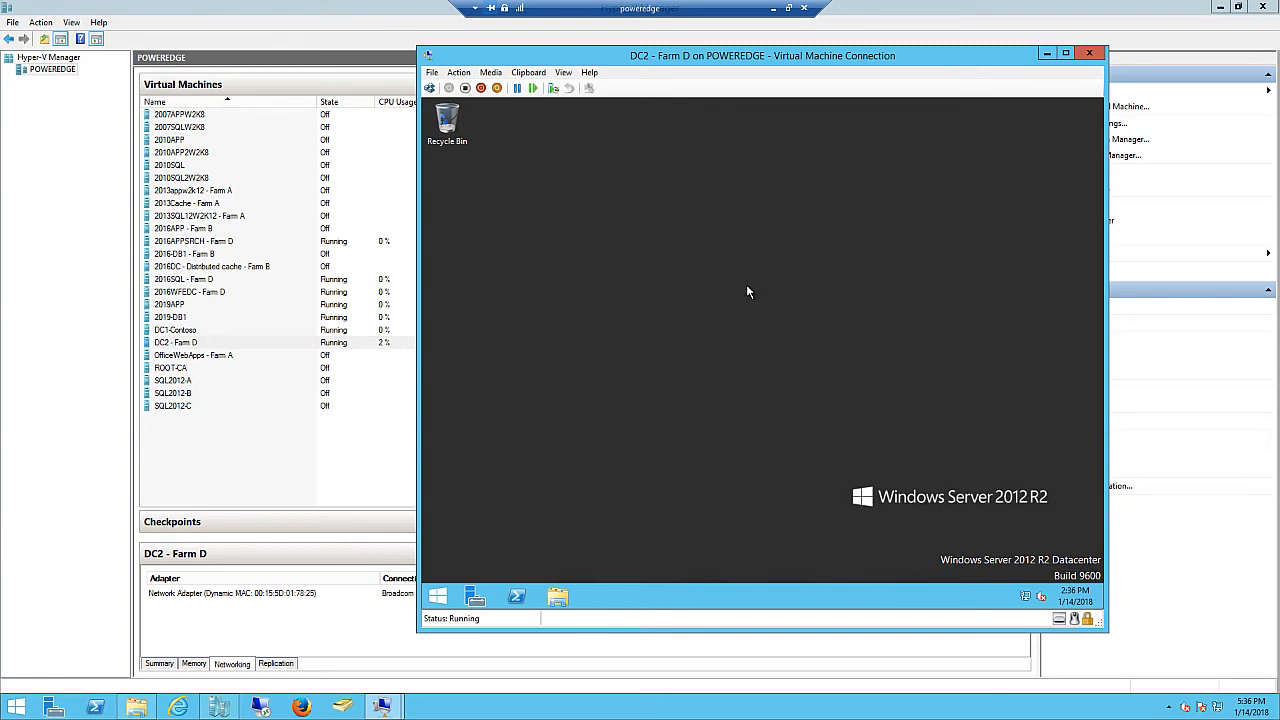
{"action": "right_click", "coordinate": [431, 607]}
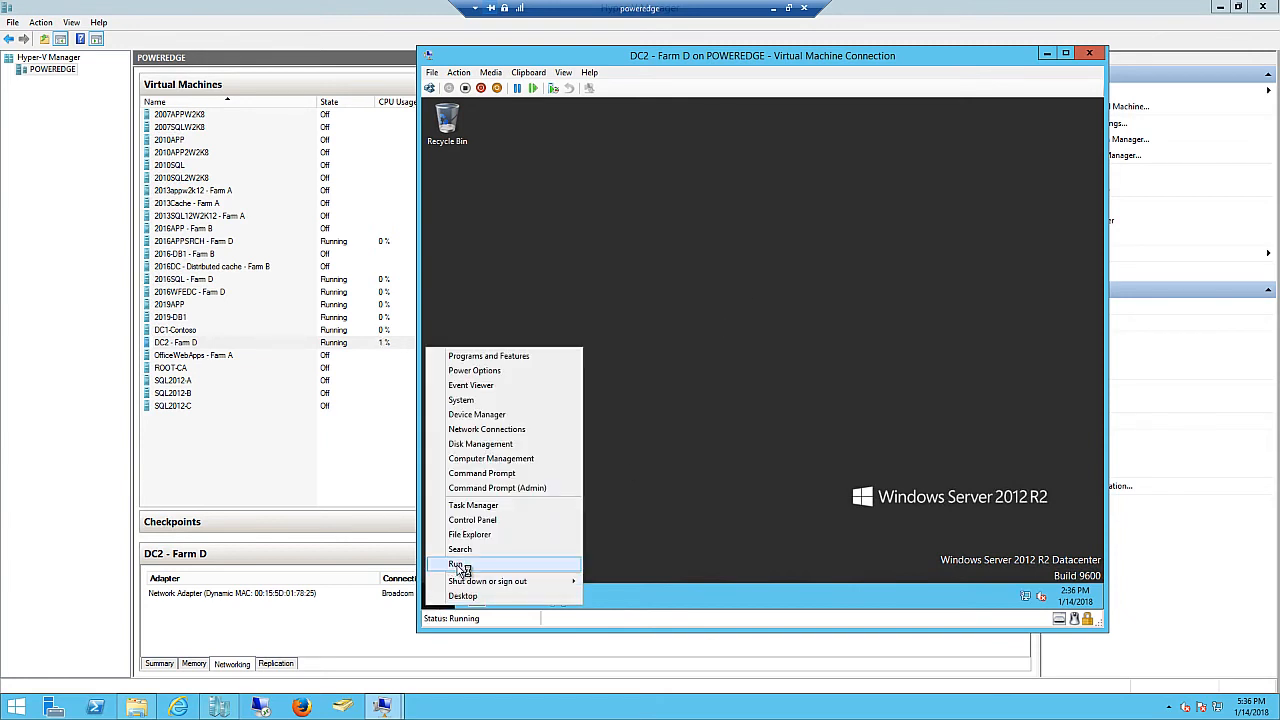
{"action": "left_click", "coordinate": [461, 568]}
- Open a command prompt and run whoami to confirm the WINGTIP administrator account
{"action": "type", "text": "cmd"}
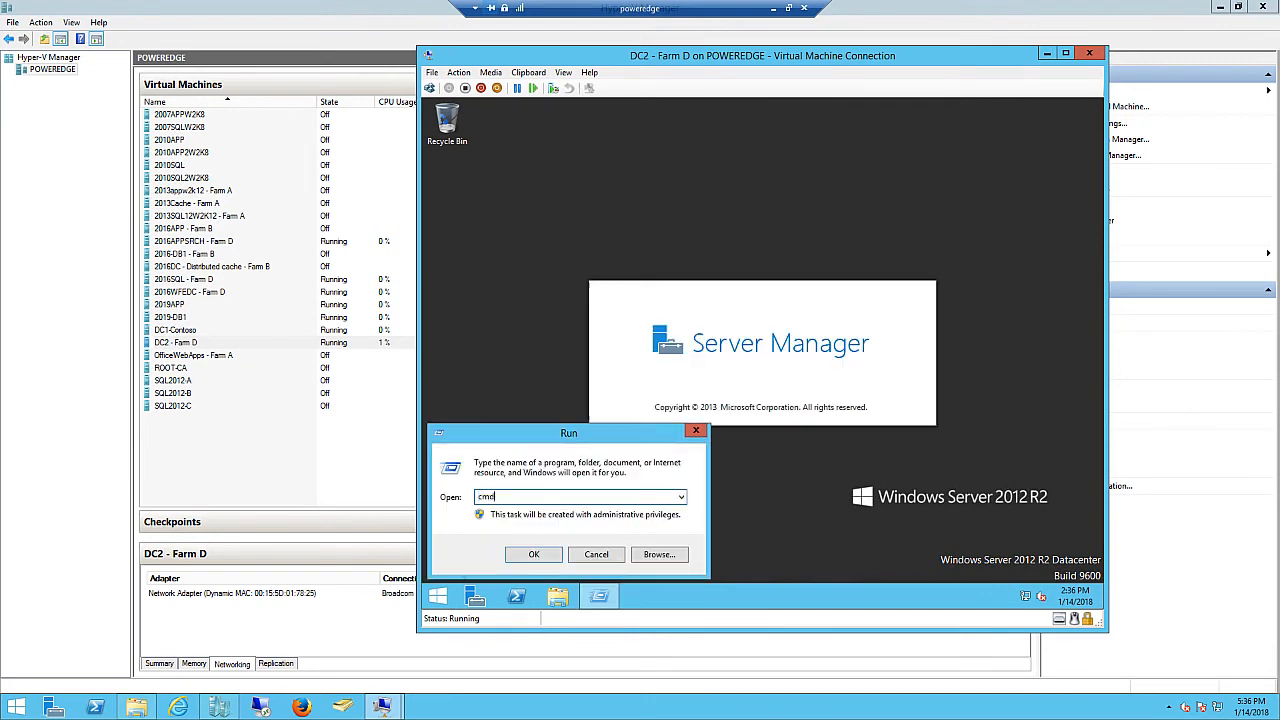
{"action": "key", "text": "Return"}
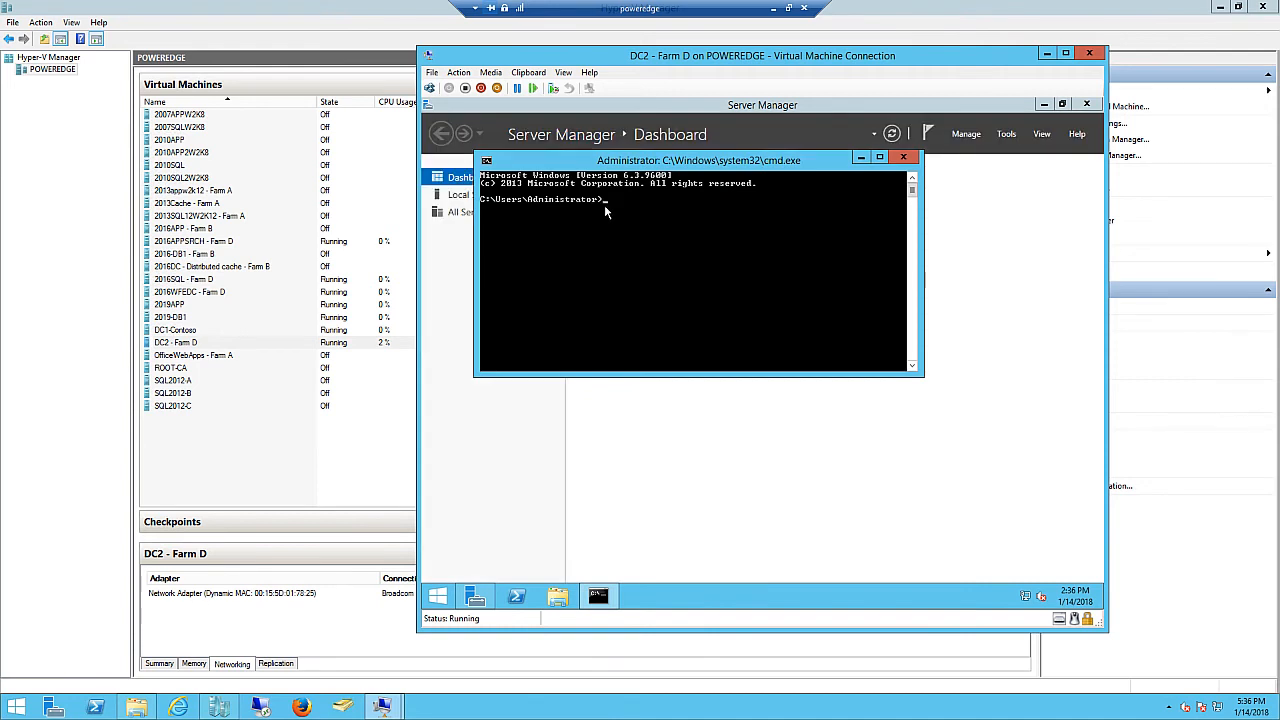
{"action": "type", "text": "who"}
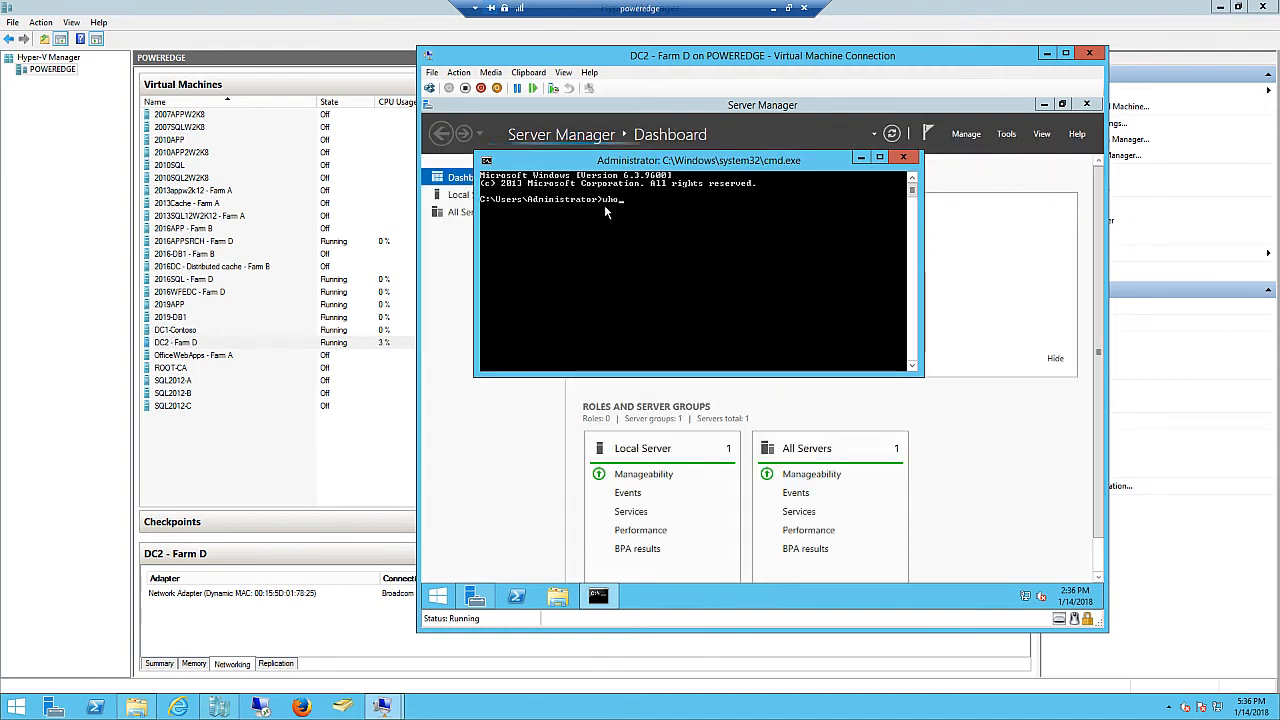
{"action": "type", "text": "ami"}
{"action": "key", "text": "Return"}
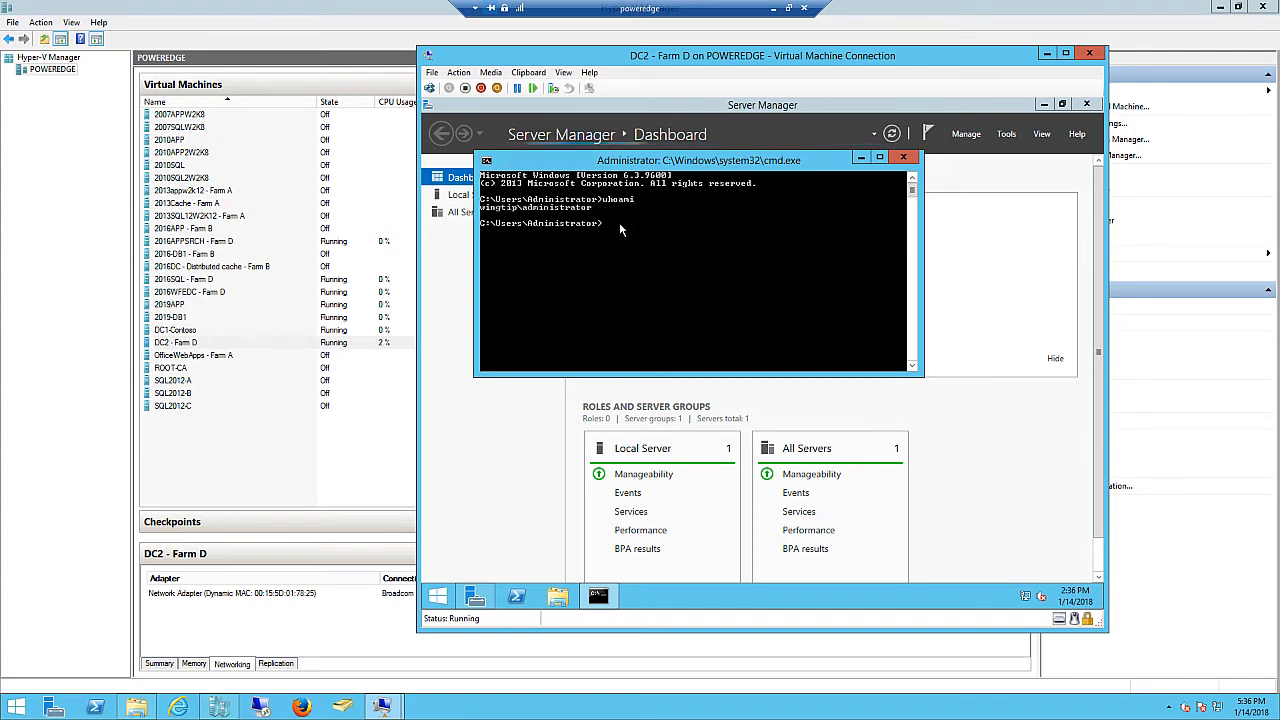
- Run set and verify USERDNSDOMAIN shows WINGTIP.COM
{"action": "type", "text": "set"}
{"action": "key", "text": "Return"}
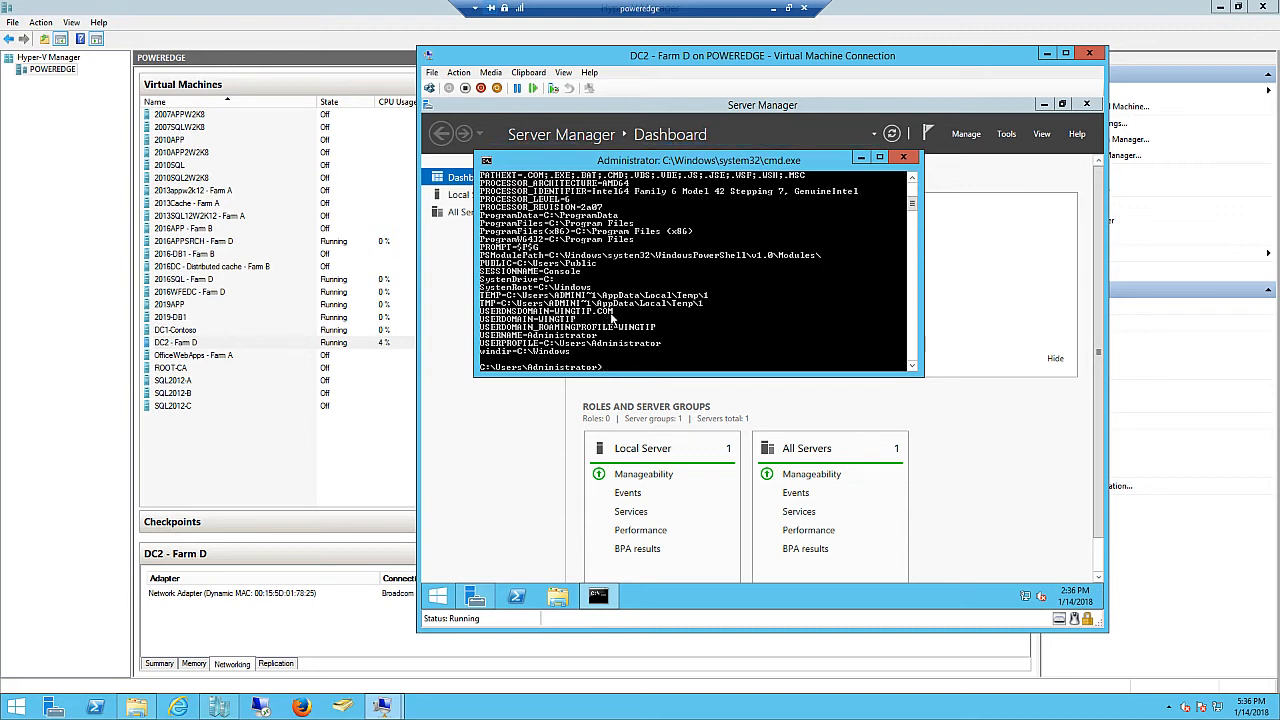
{"action": "scroll", "coordinate": [606, 318], "scroll_direction": "up", "scroll_amount": 4}
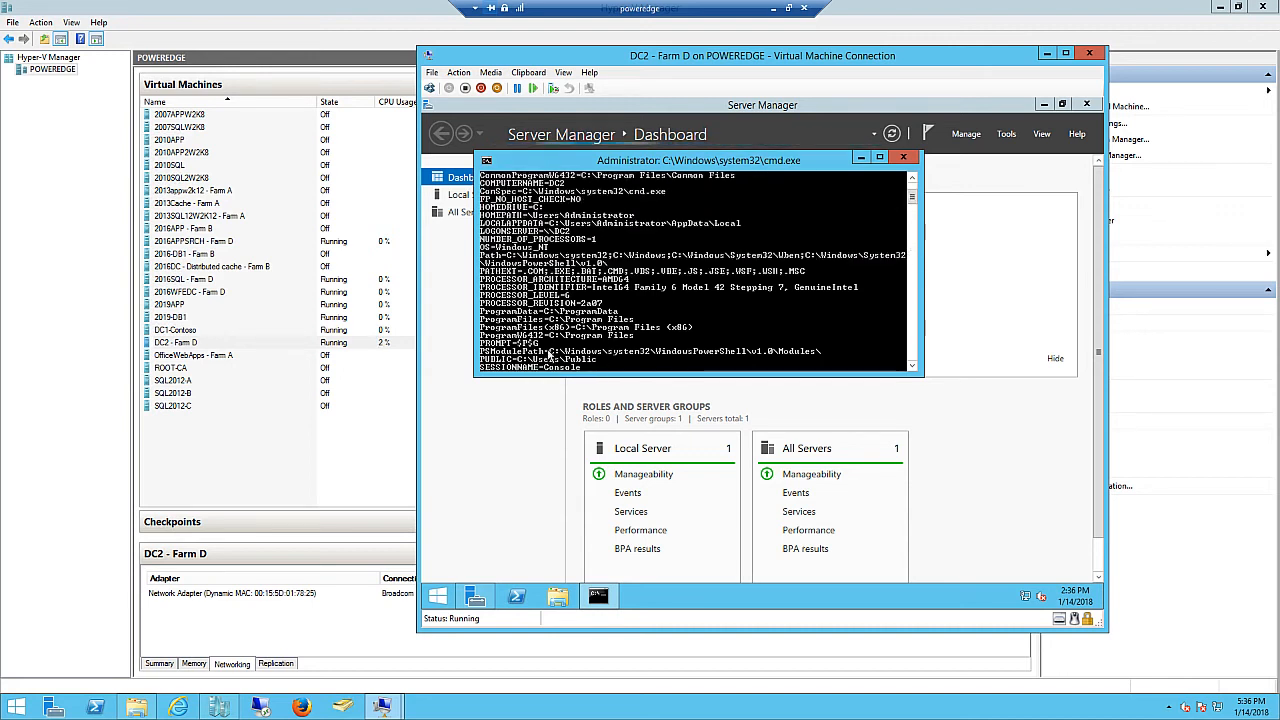
{"action": "scroll", "coordinate": [657, 300], "scroll_direction": "down", "scroll_amount": 6}
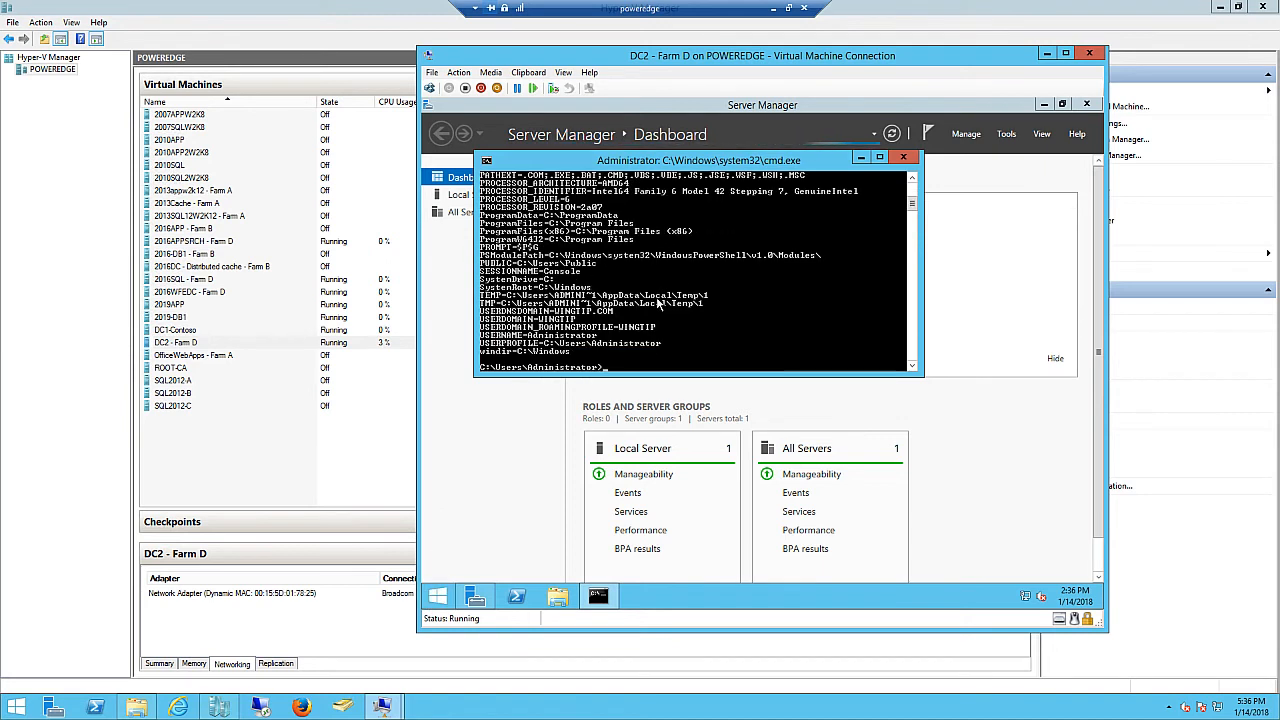
{"action": "type", "text": "dsa"}
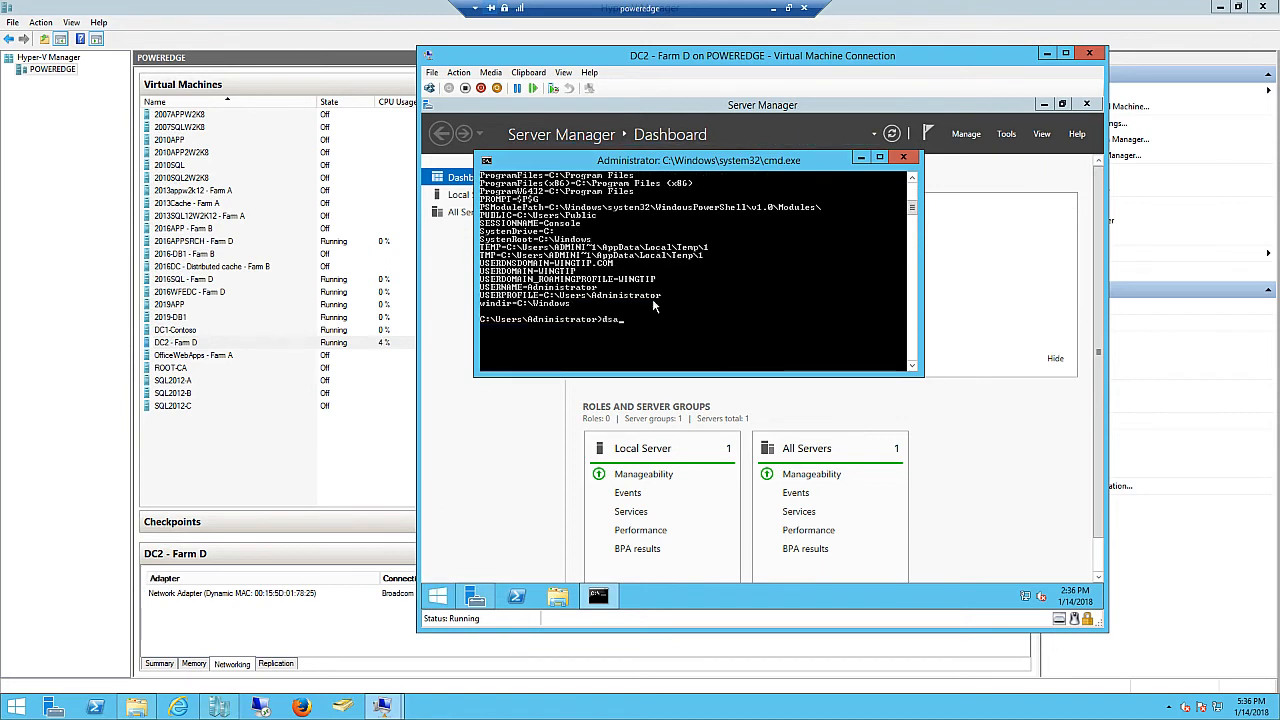
{"action": "type", "text": ".mc"}
- Launch dsa.msc and expand the wingtip.com domain in Active Directory Users and Computers
{"action": "key", "text": "BackSpace"}
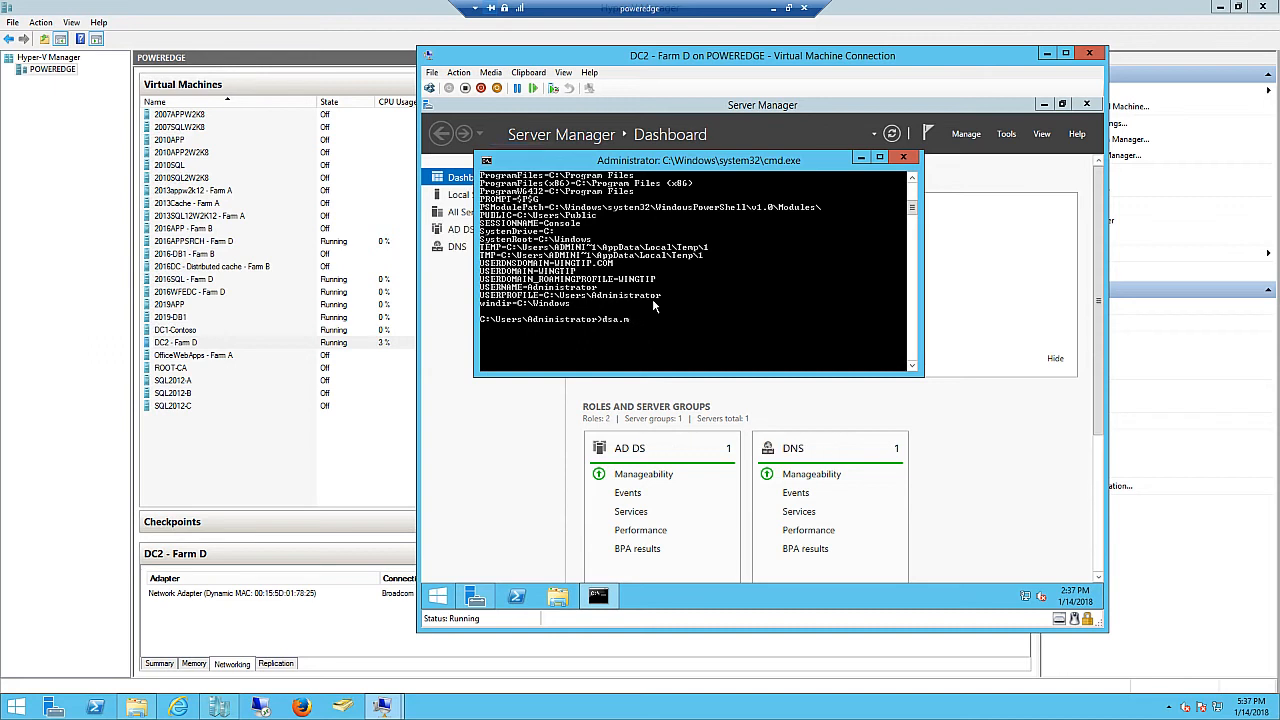
{"action": "type", "text": "sc"}
{"action": "key", "text": "Return"}
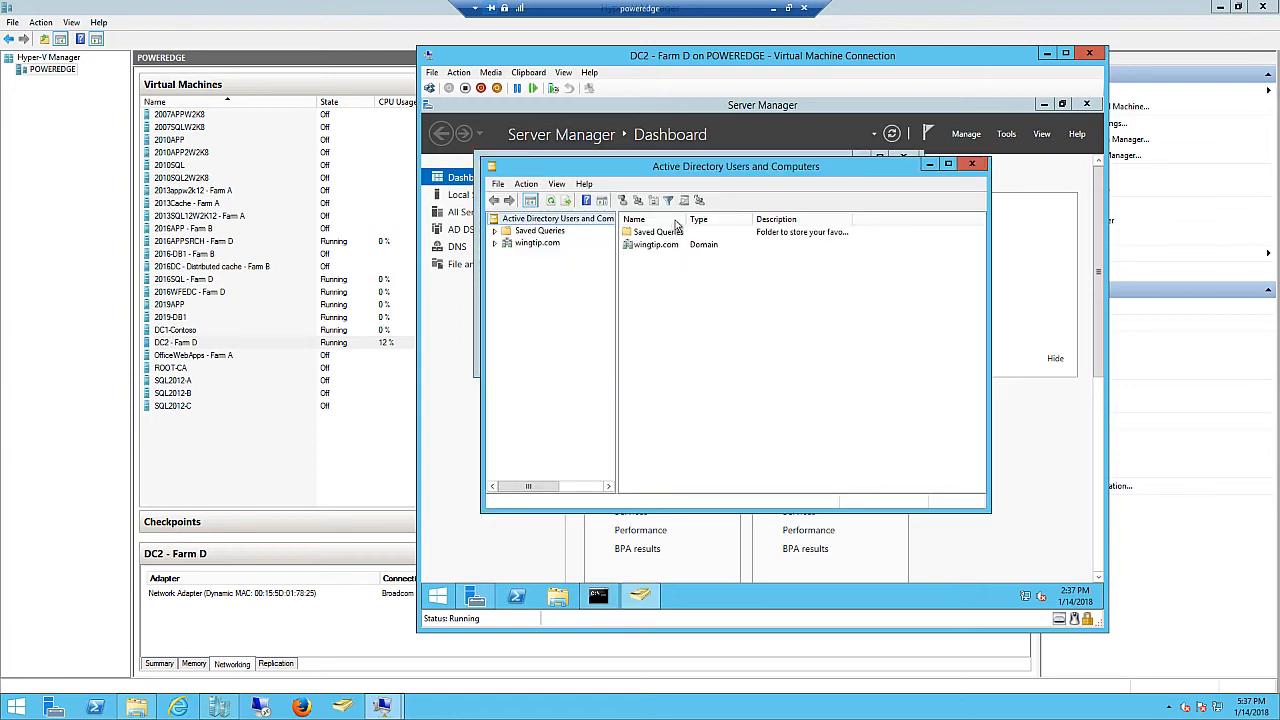
{"action": "left_click", "coordinate": [498, 243]}
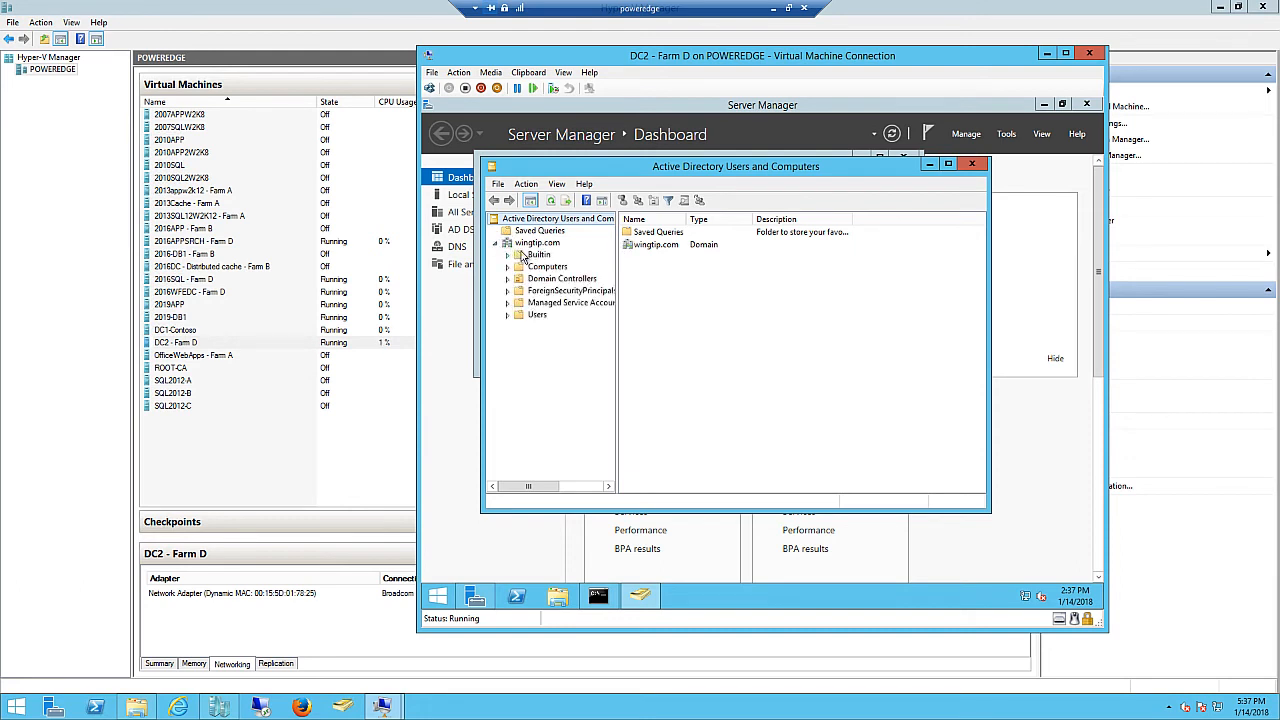
- Create an organizational unit named 'sharepoint svc accts' under wingtip.com
{"action": "right_click", "coordinate": [539, 246]}
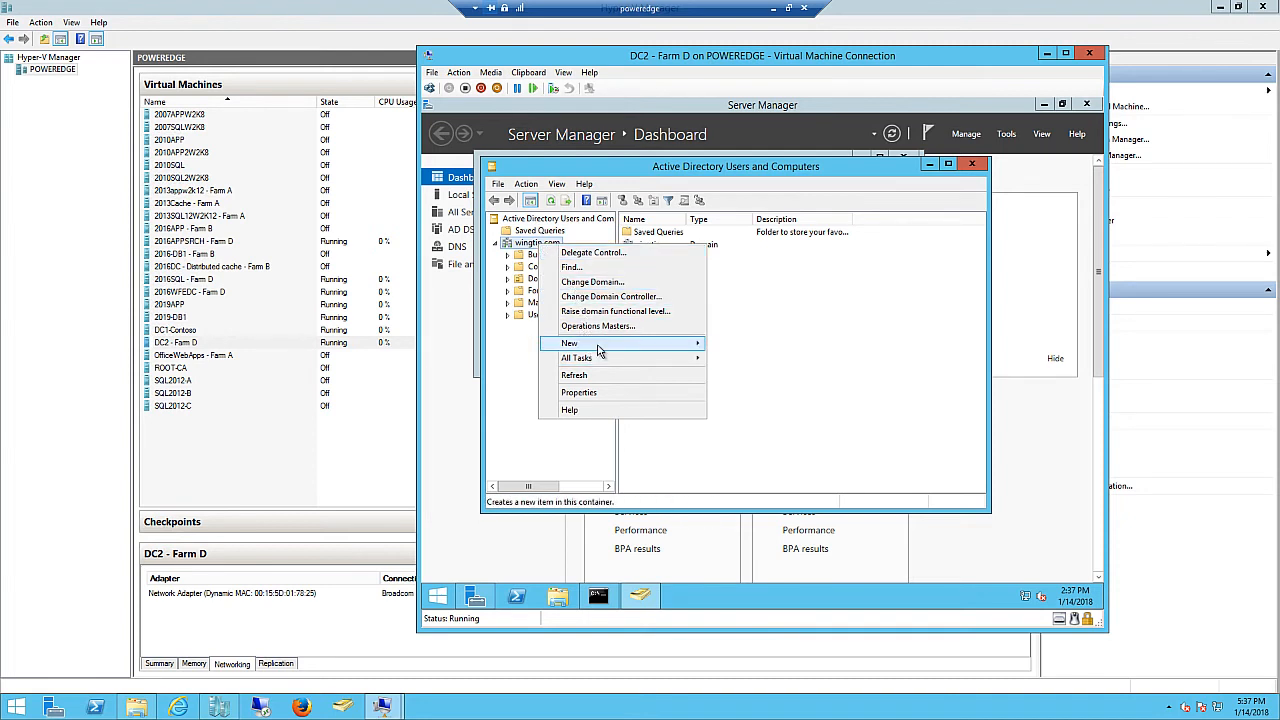
{"action": "mouse_move", "coordinate": [600, 350]}
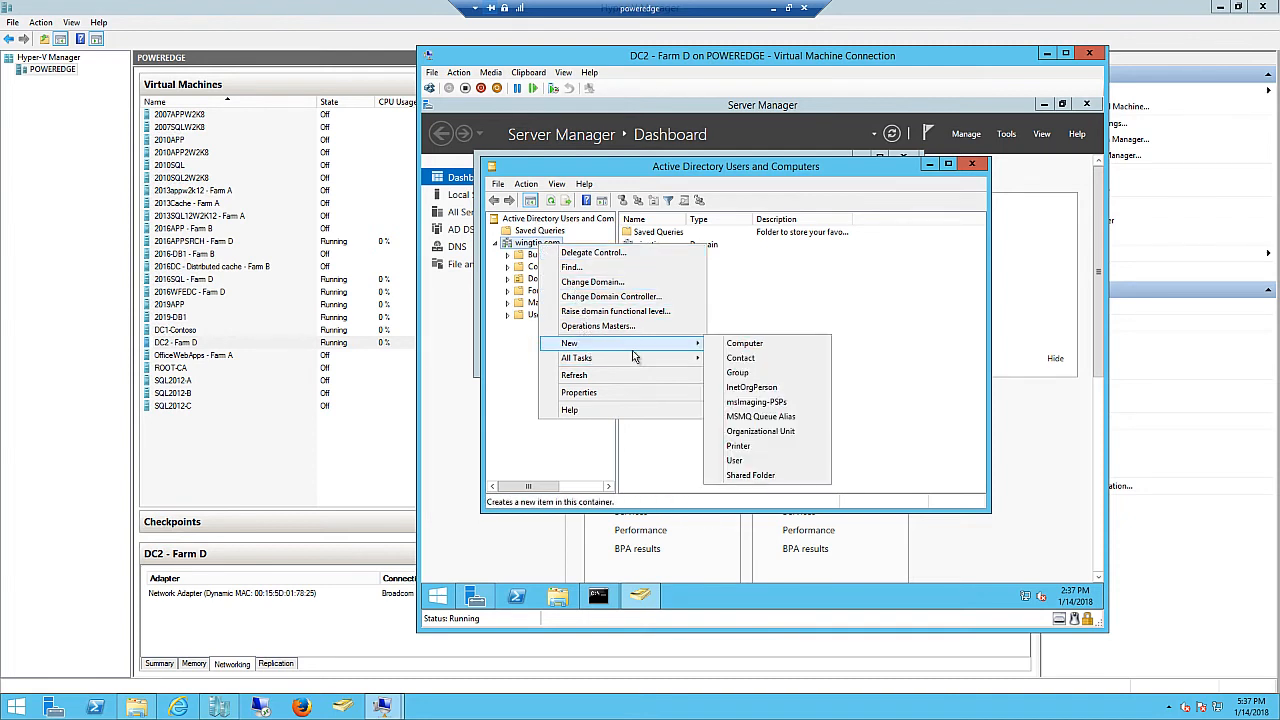
{"action": "left_click", "coordinate": [755, 432]}
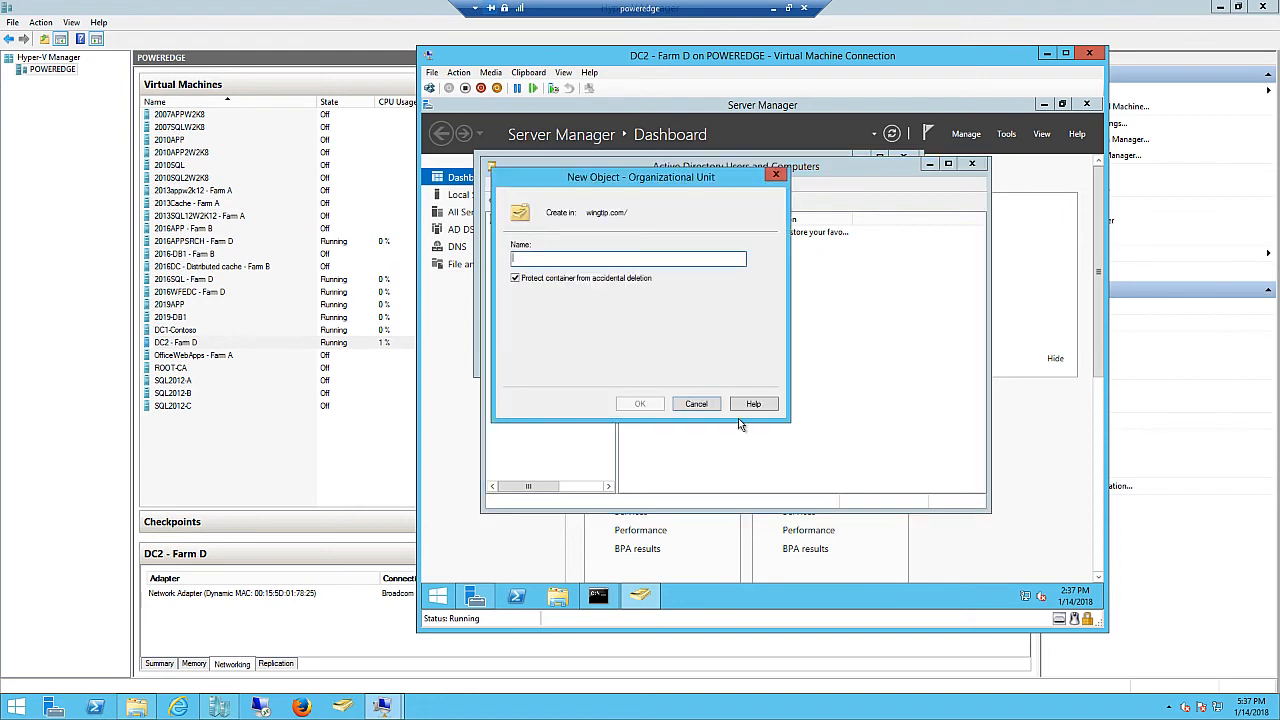
{"action": "type", "text": "sharepoint svc accts"}
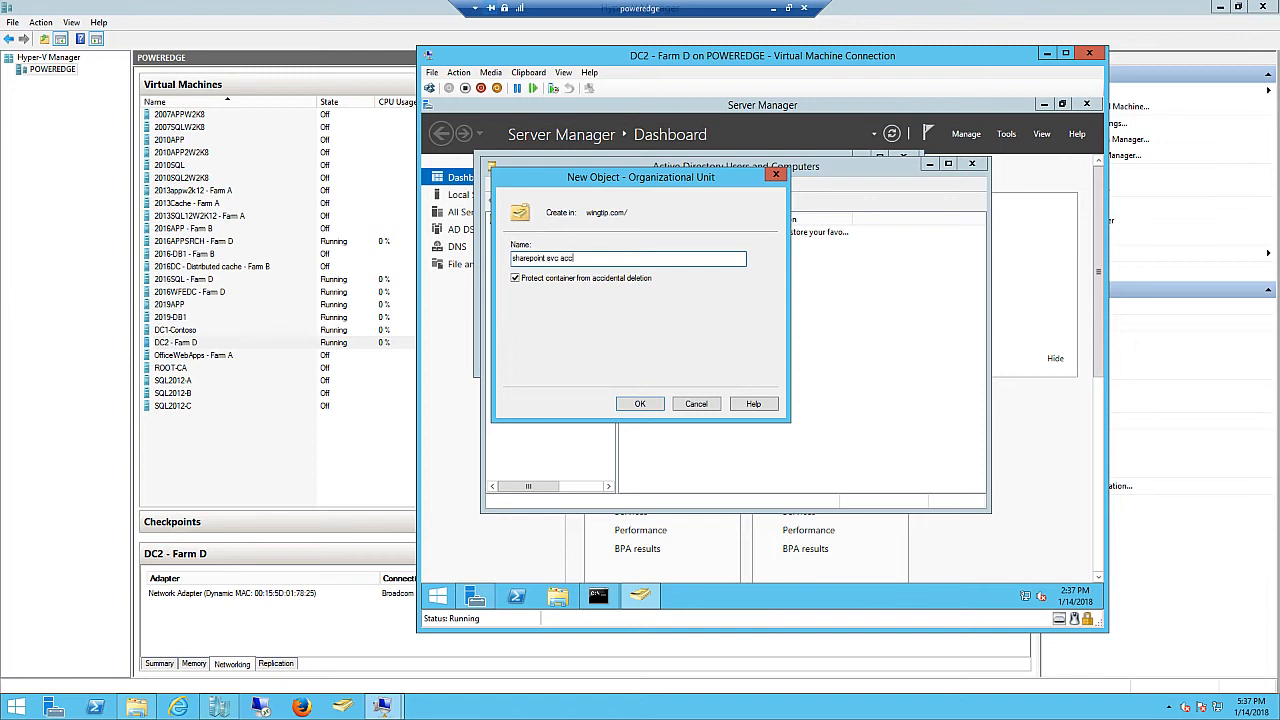
{"action": "left_click", "coordinate": [640, 404]}
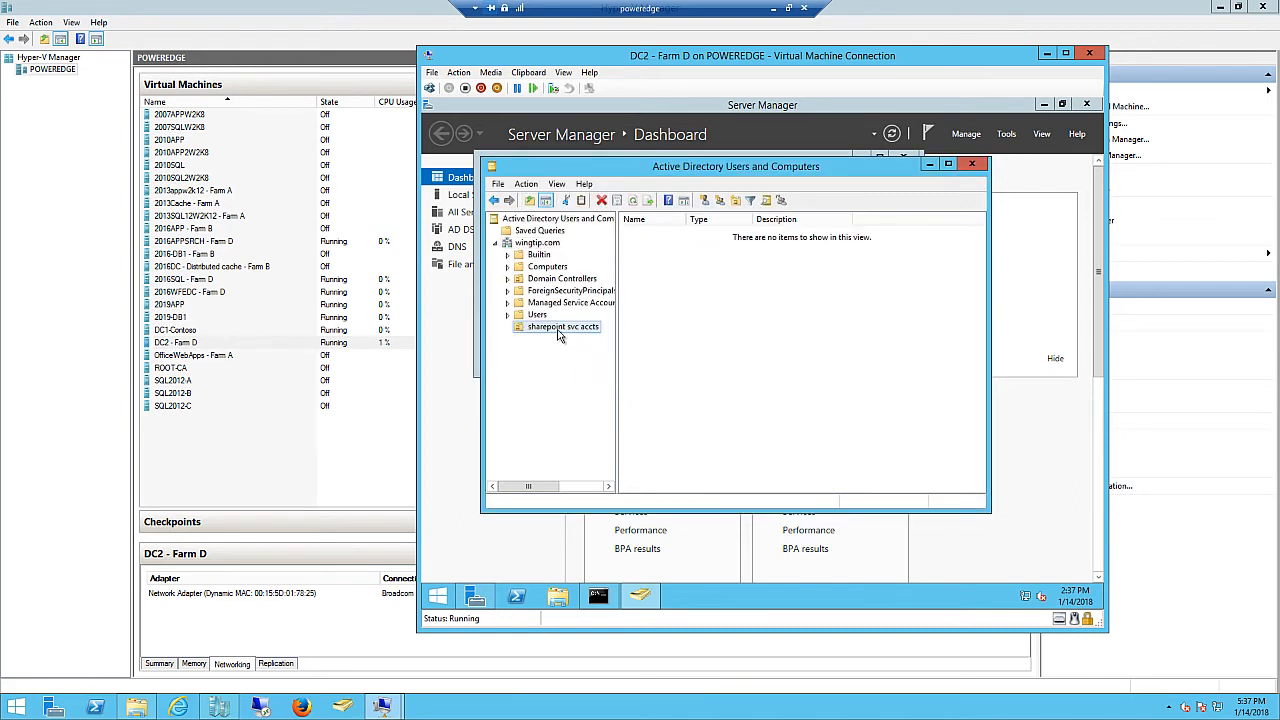
- Start creating a new user inside the sharepoint svc accts OU
{"action": "right_click", "coordinate": [558, 329]}
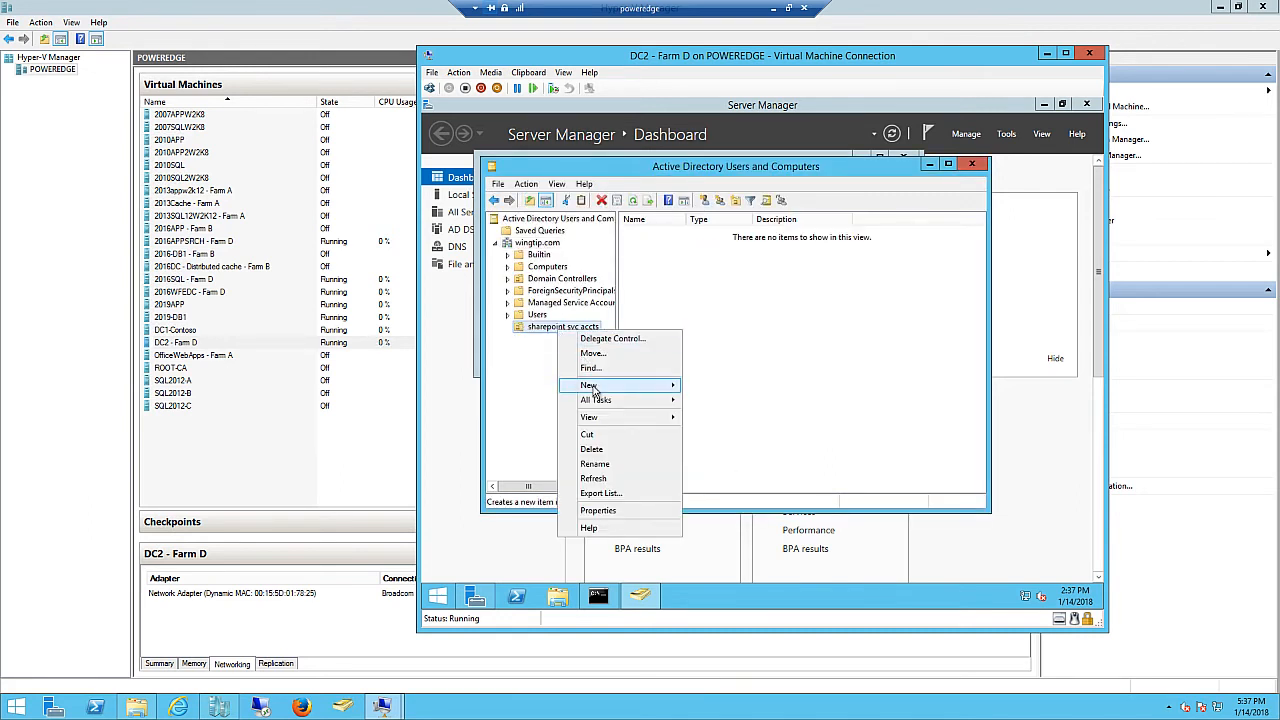
{"action": "mouse_move", "coordinate": [604, 388]}
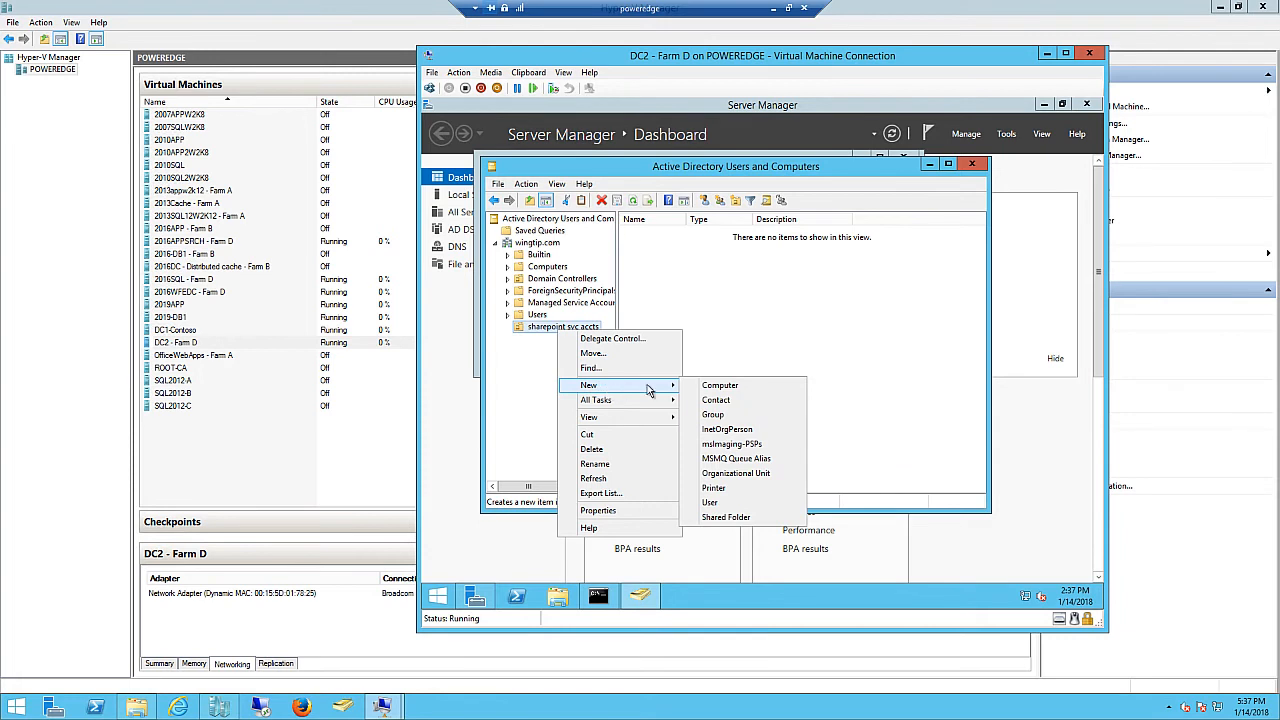
{"action": "left_click", "coordinate": [712, 503]}
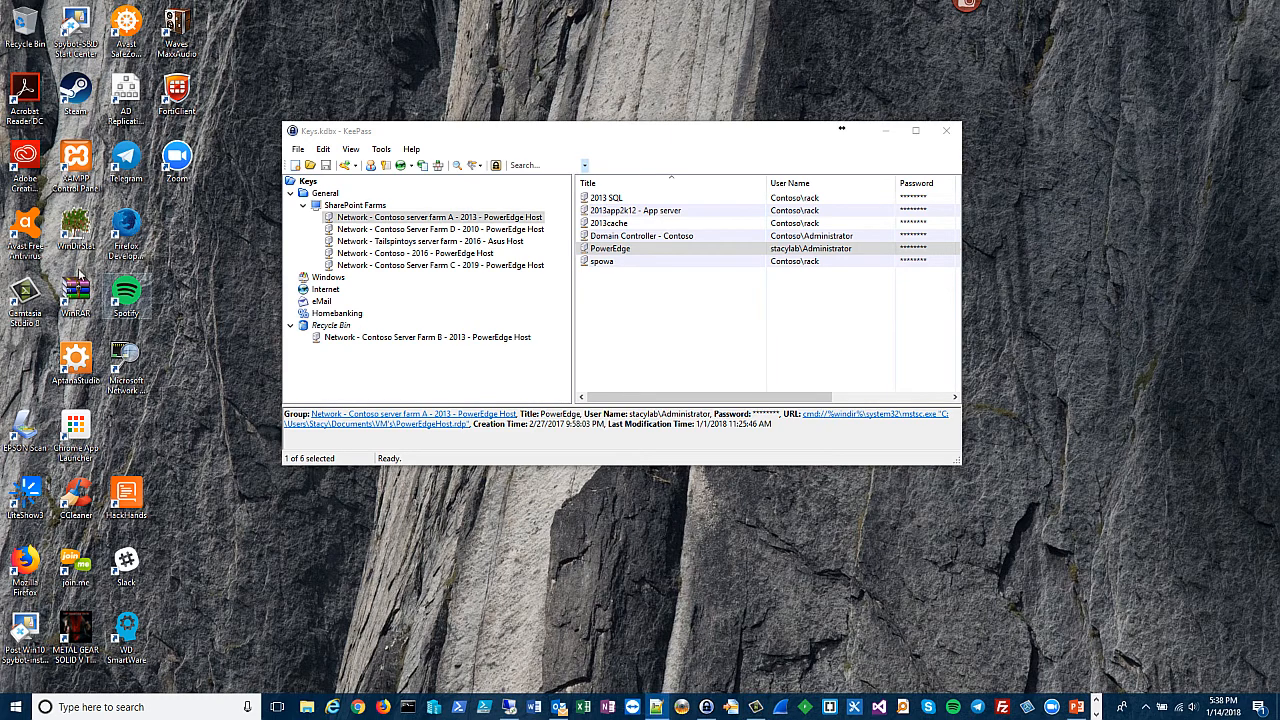
{"action": "left_click", "coordinate": [656, 707]}
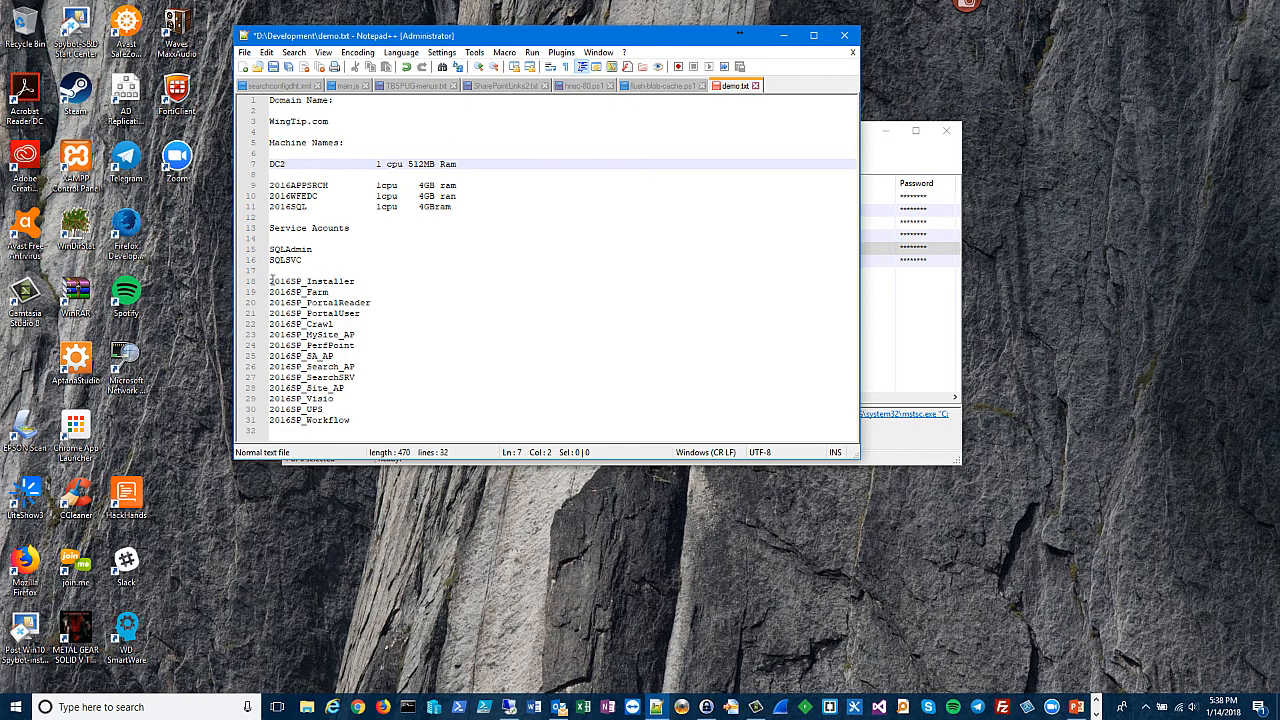
{"action": "left_click_drag", "start_coordinate": [270, 281], "coordinate": [362, 290]}
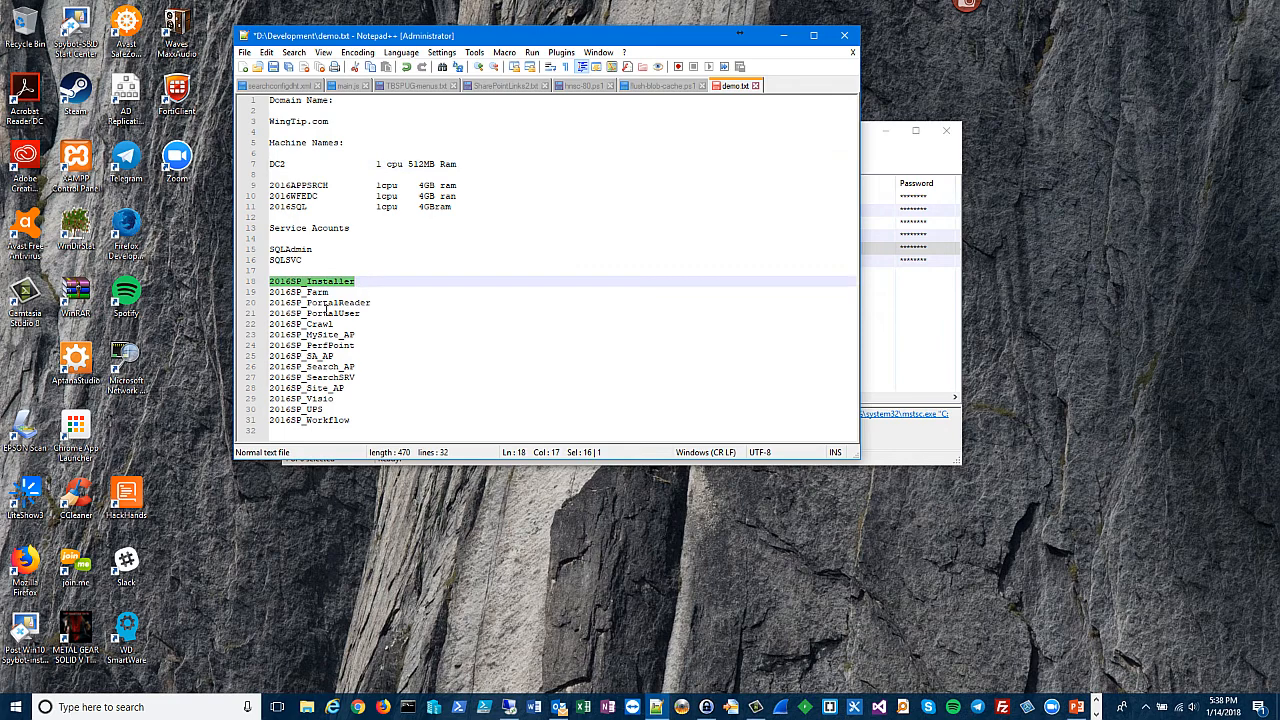
{"action": "left_click_drag", "start_coordinate": [270, 292], "coordinate": [365, 430]}
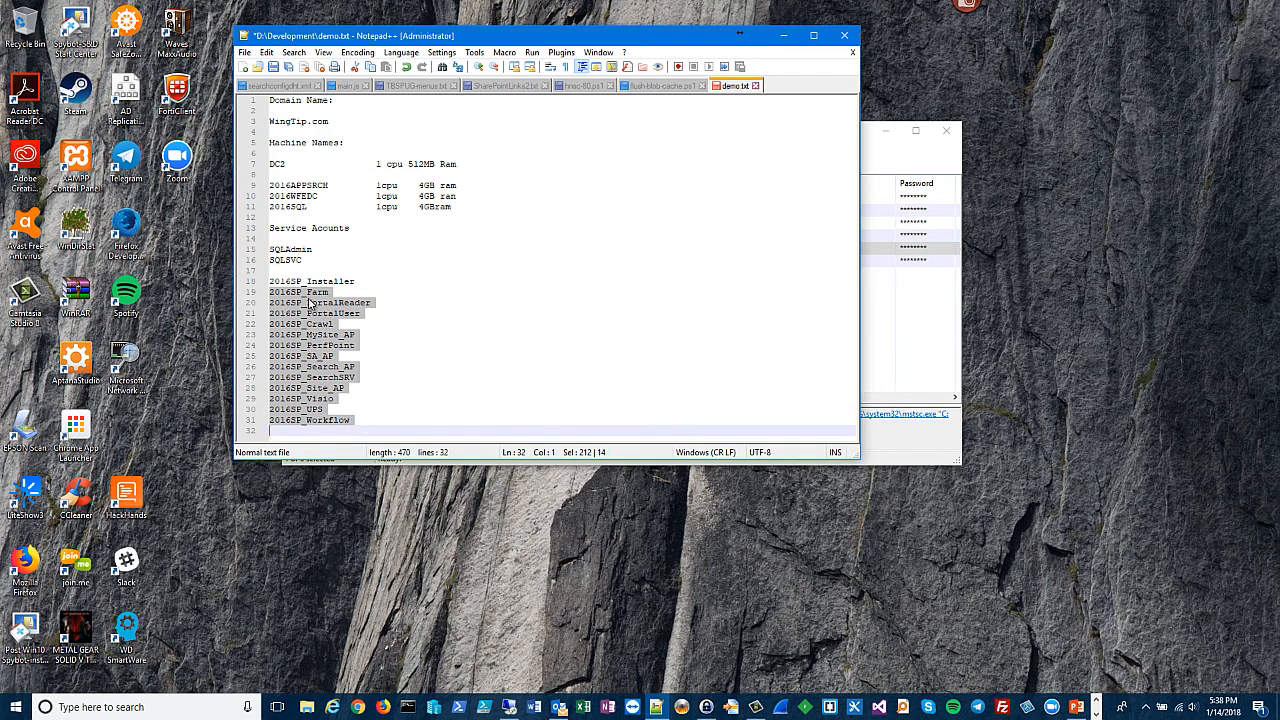
{"action": "left_click_drag", "start_coordinate": [355, 281], "coordinate": [261, 282]}
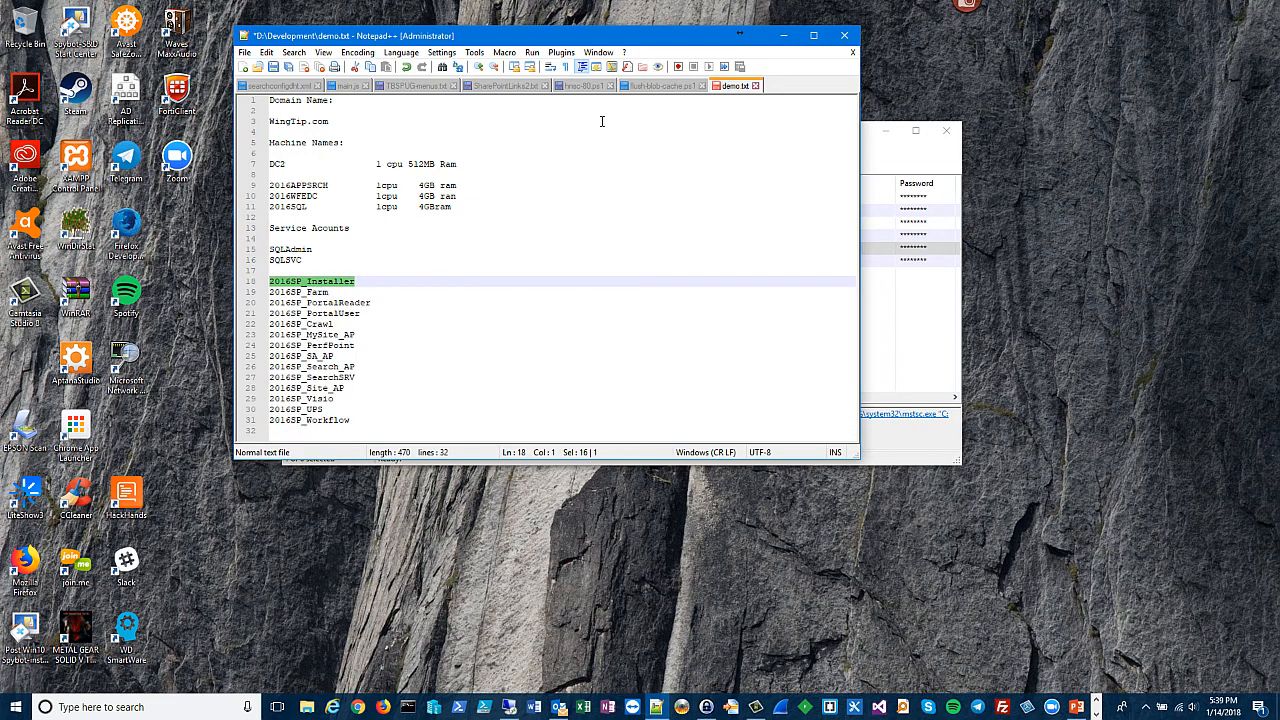
{"action": "left_click_drag", "start_coordinate": [603, 38], "coordinate": [0, 52]}
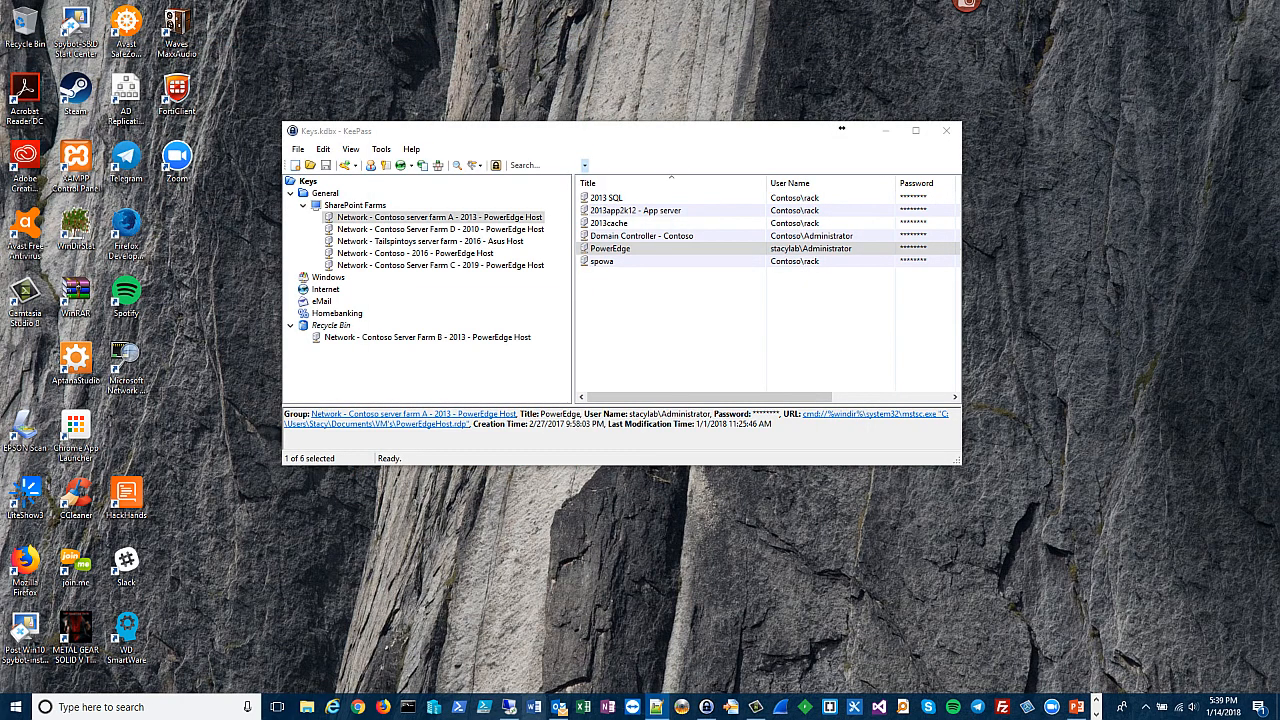
{"action": "left_click", "coordinate": [510, 707]}
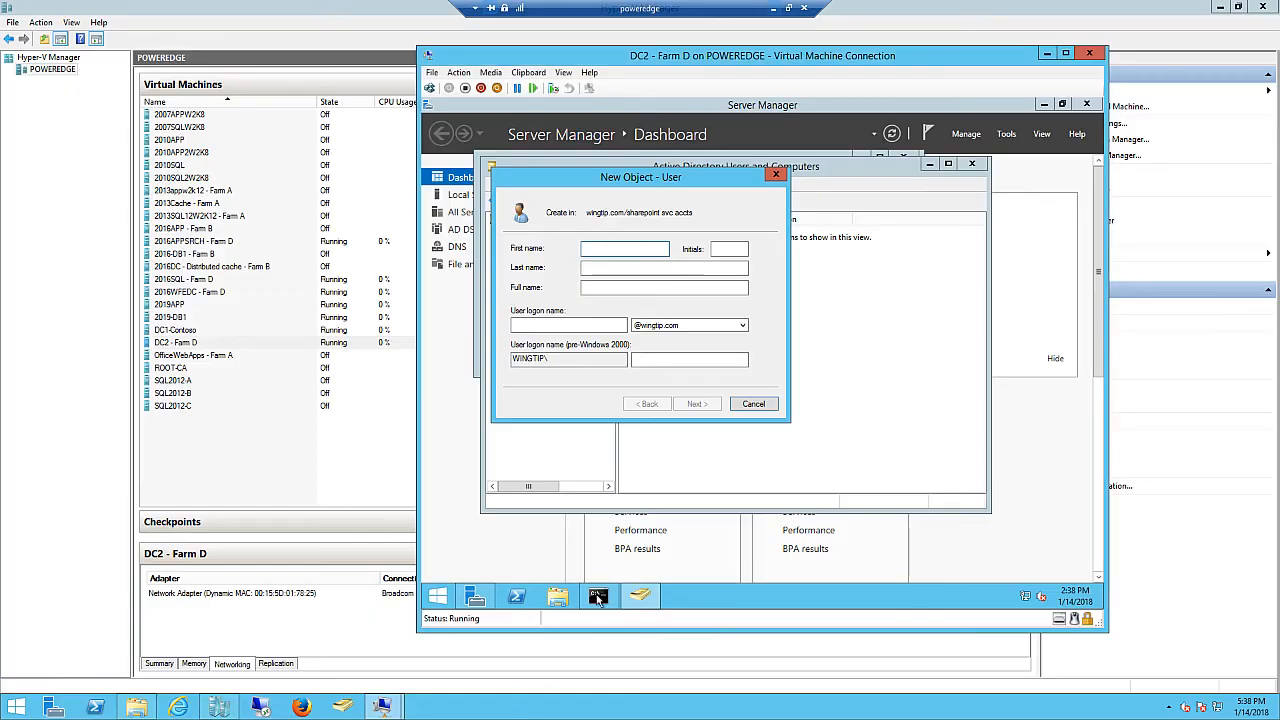
- Enter 2016SP_installer as both the full name and the user logon name
{"action": "left_click", "coordinate": [589, 288]}
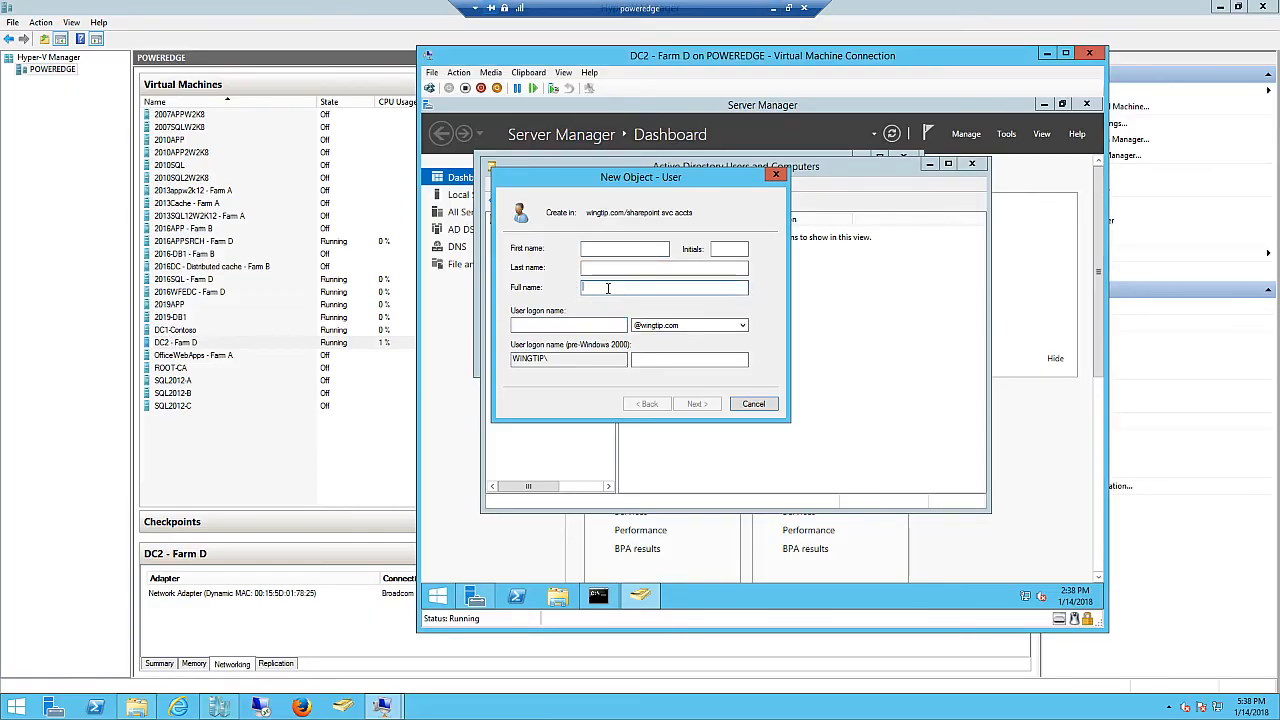
{"action": "right_click", "coordinate": [586, 289]}
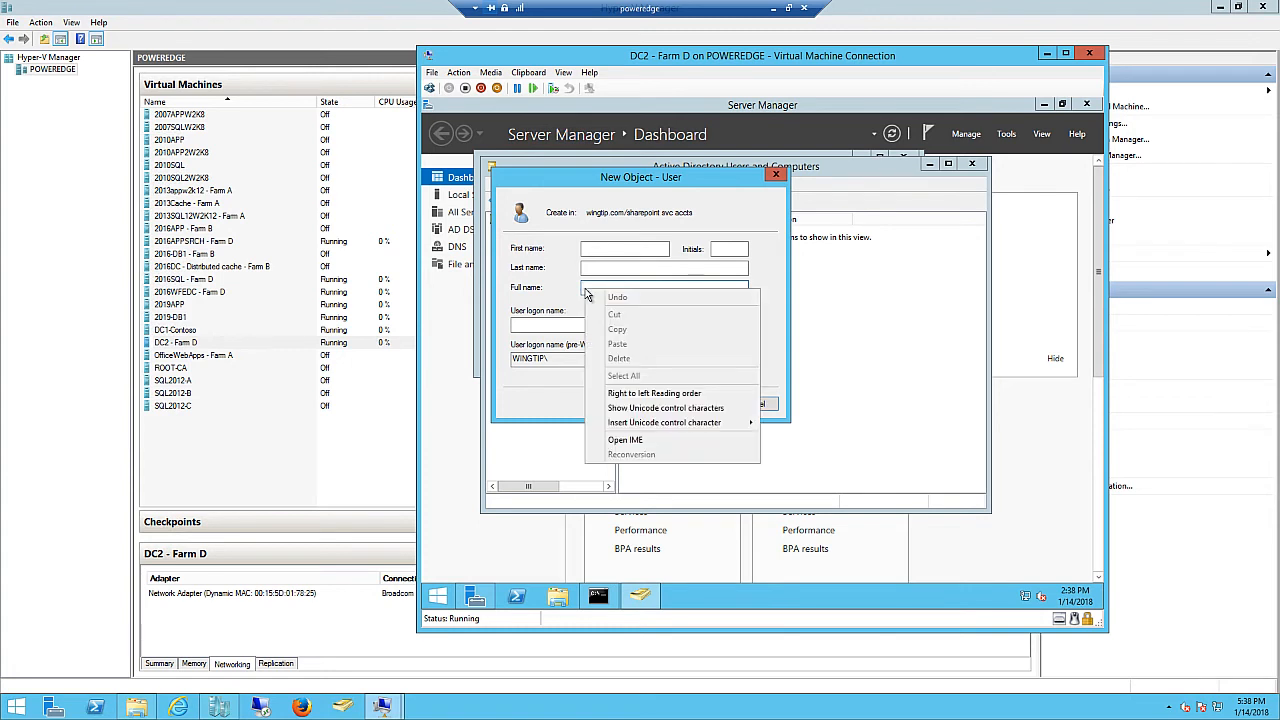
{"action": "left_click", "coordinate": [589, 288]}
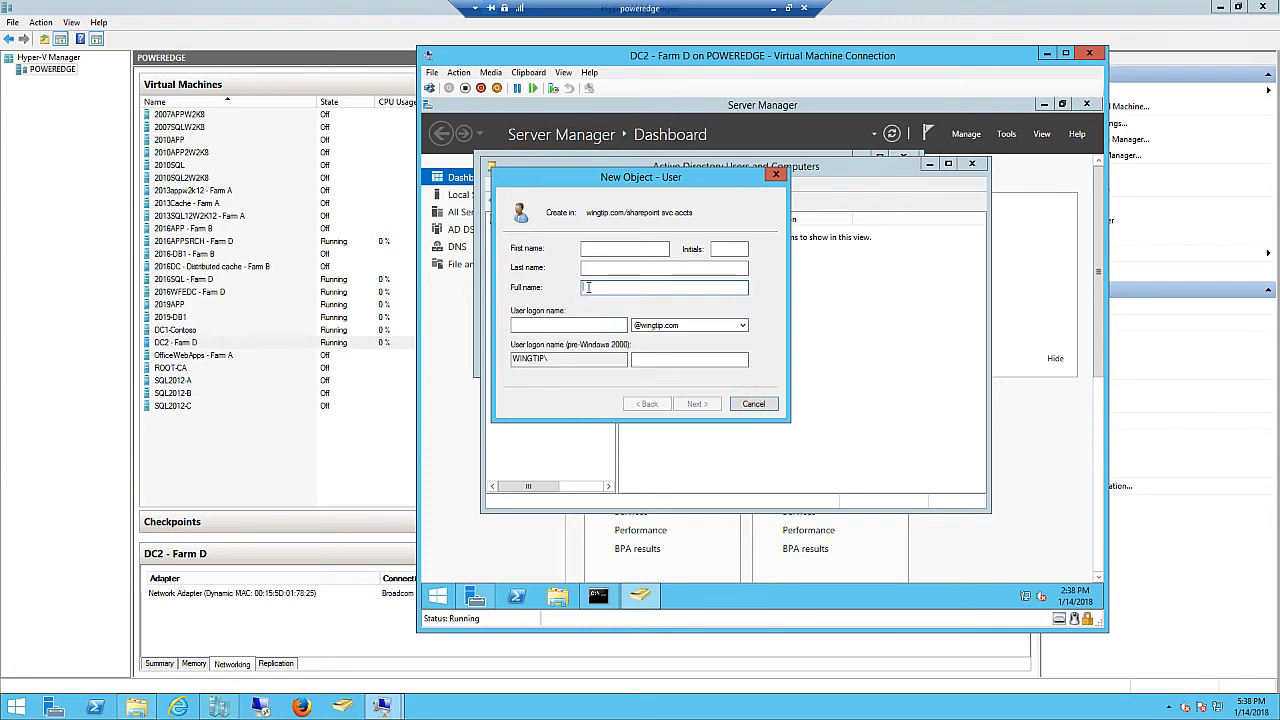
{"action": "type", "text": "2016SP_installer"}
{"action": "left_click_drag", "start_coordinate": [636, 286], "coordinate": [580, 288]}
{"action": "key", "text": "ctrl+c"}
{"action": "left_click", "coordinate": [530, 326]}
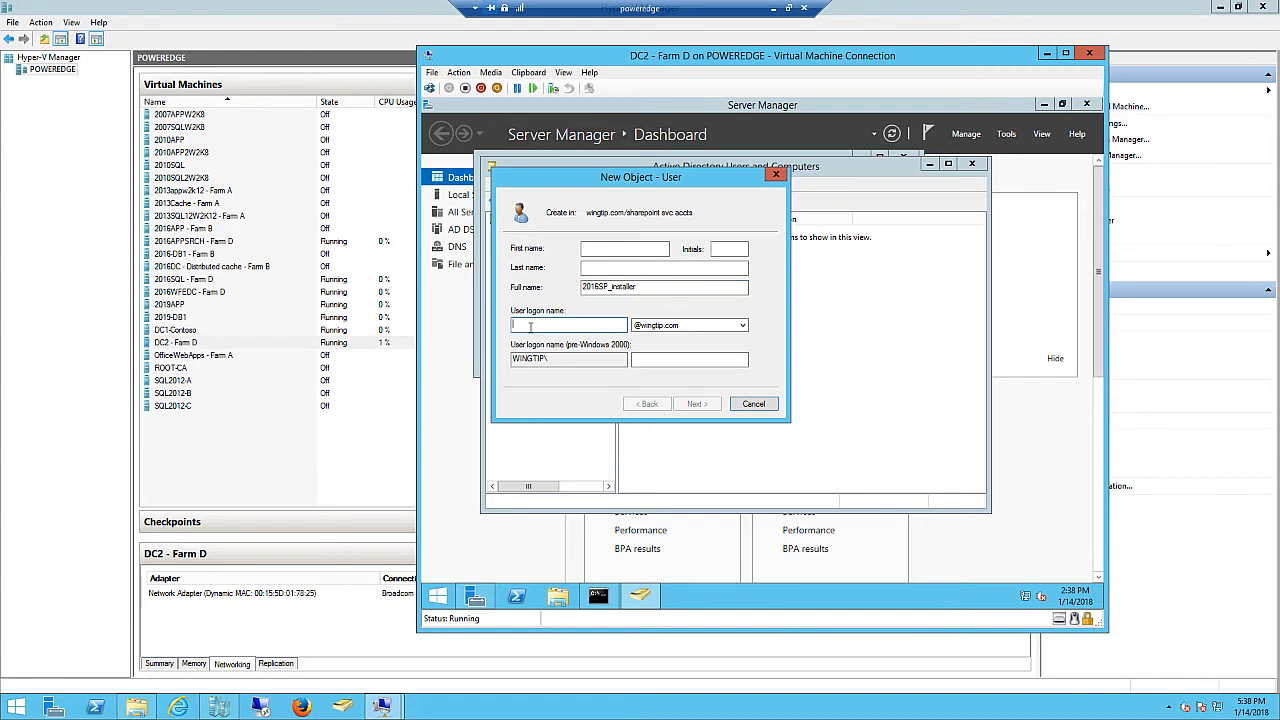
{"action": "key", "text": "ctrl+v"}
{"action": "left_click", "coordinate": [697, 403]}
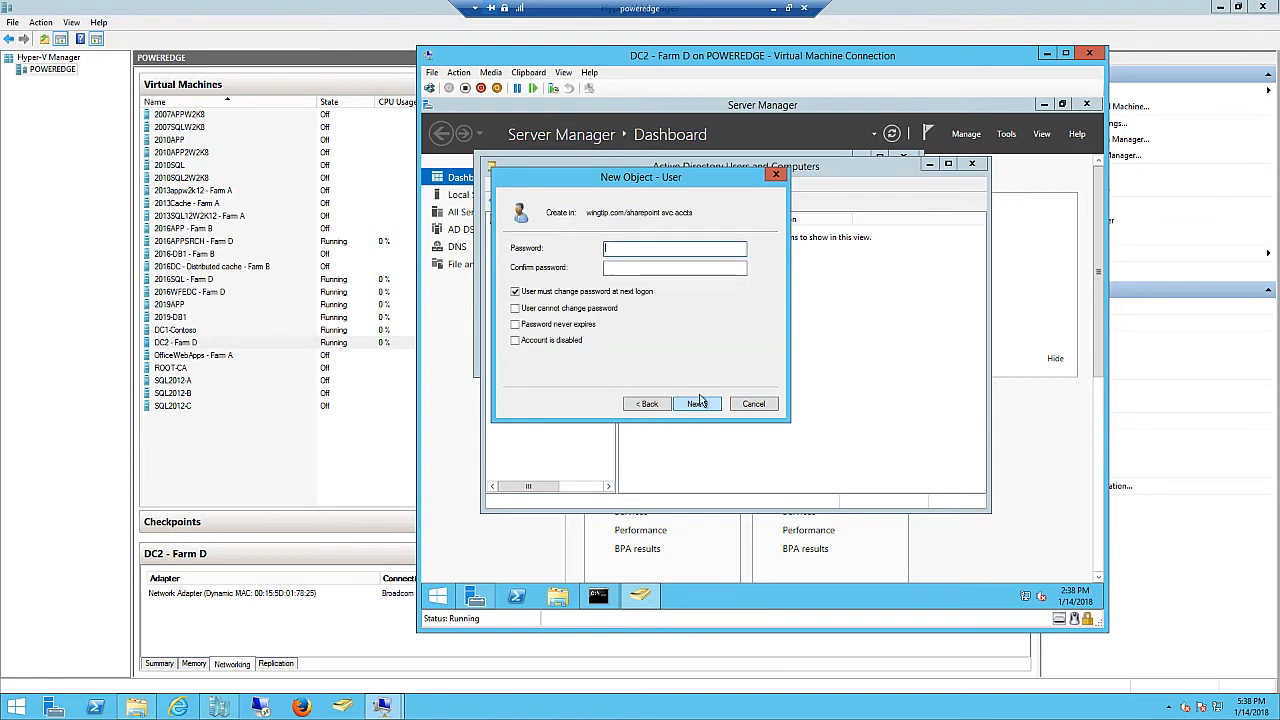
- Set a password that never expires with no forced change, create the user, and widen the Name column
{"action": "left_click", "coordinate": [633, 269]}
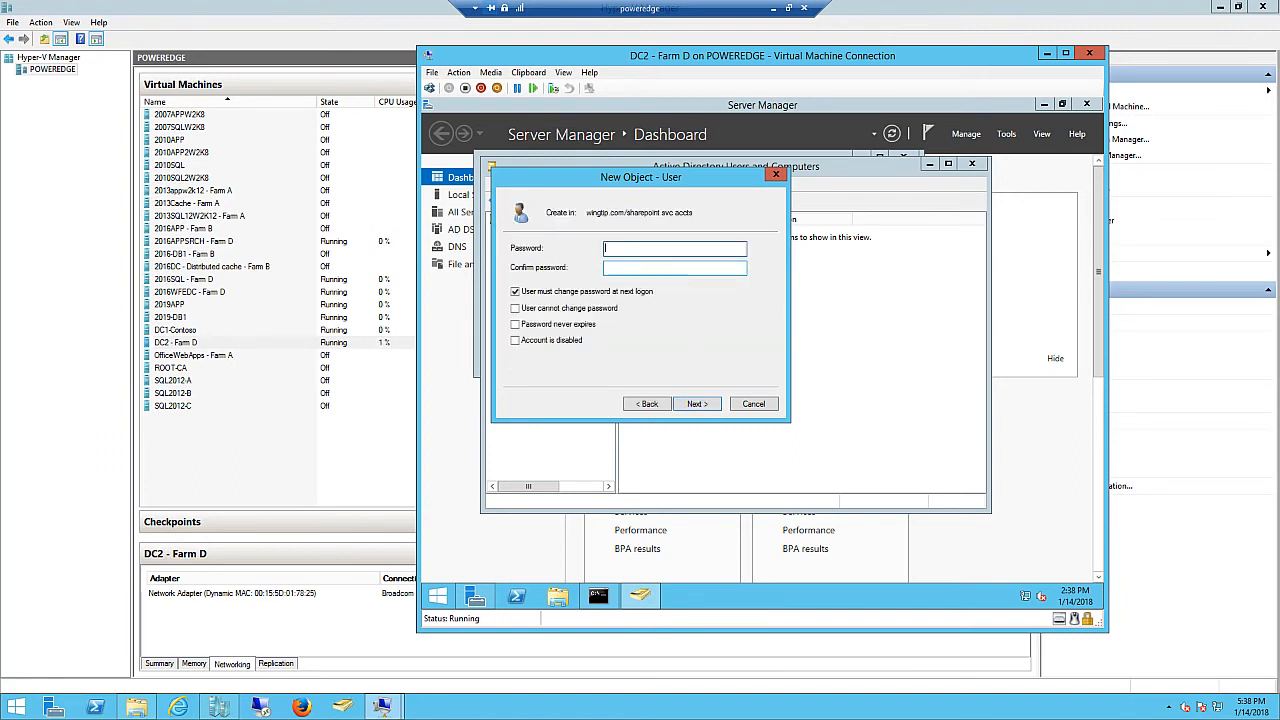
{"action": "type", "text": "••••"}
{"action": "left_click", "coordinate": [616, 270]}
{"action": "type", "text": "••••"}
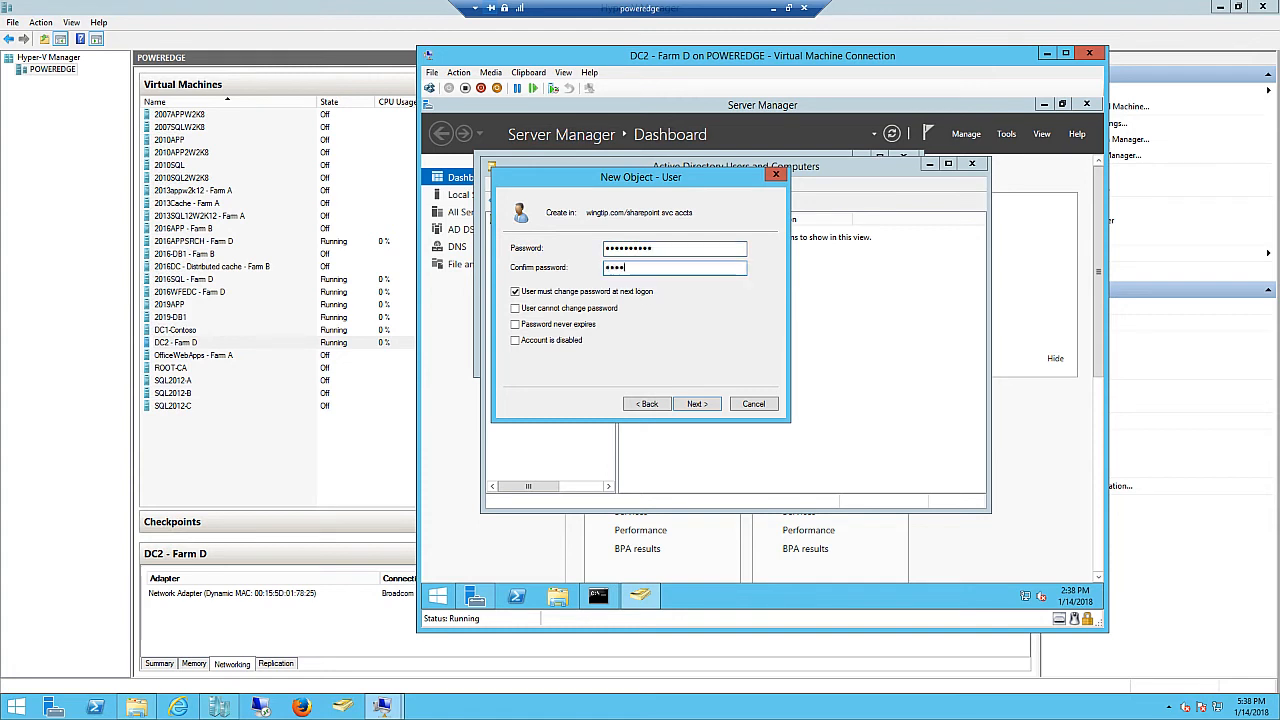
{"action": "type", "text": "•••••••"}
{"action": "left_click", "coordinate": [515, 291]}
{"action": "left_click", "coordinate": [515, 324]}
{"action": "left_click", "coordinate": [703, 407]}
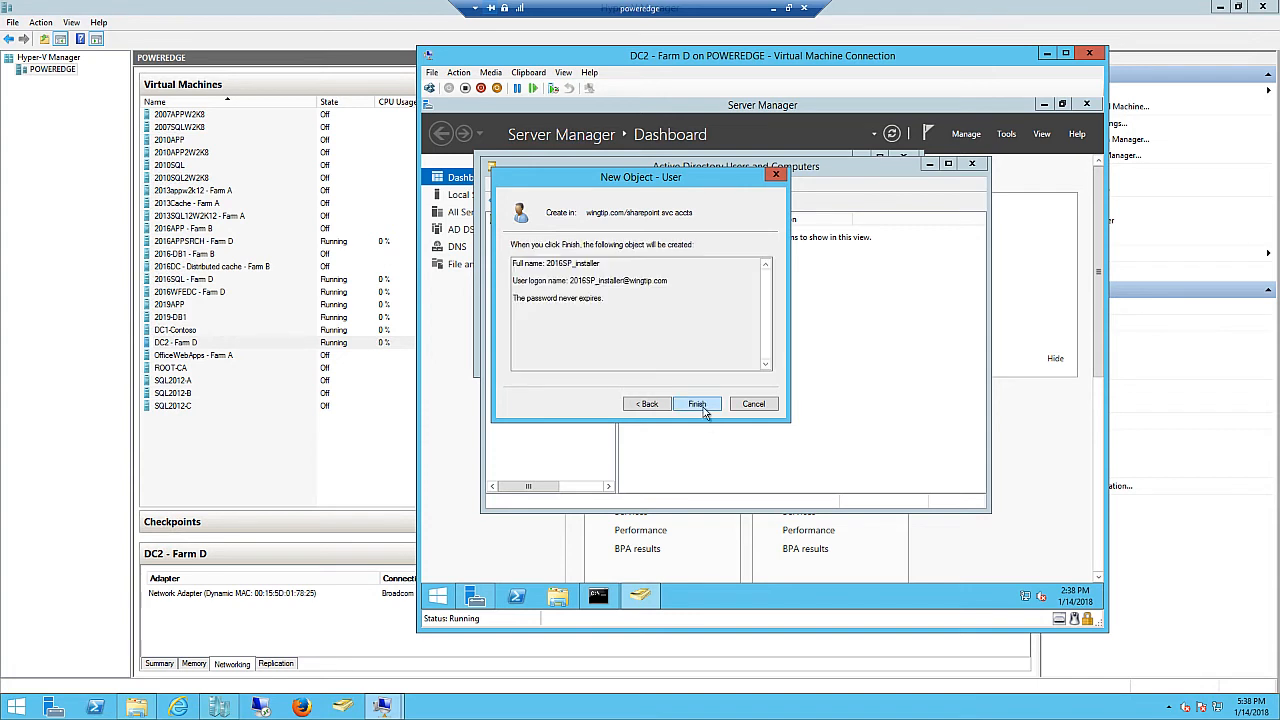
{"action": "left_click", "coordinate": [697, 404]}
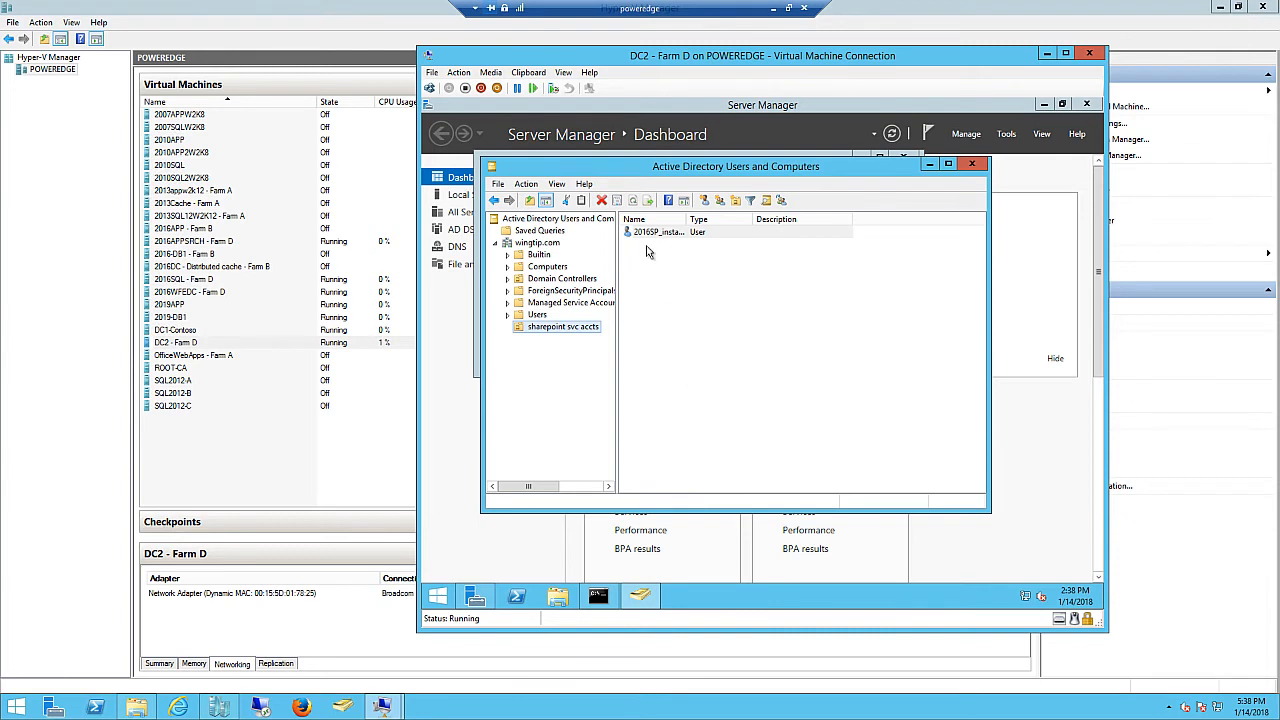
{"action": "left_click_drag", "start_coordinate": [686, 220], "coordinate": [704, 220]}
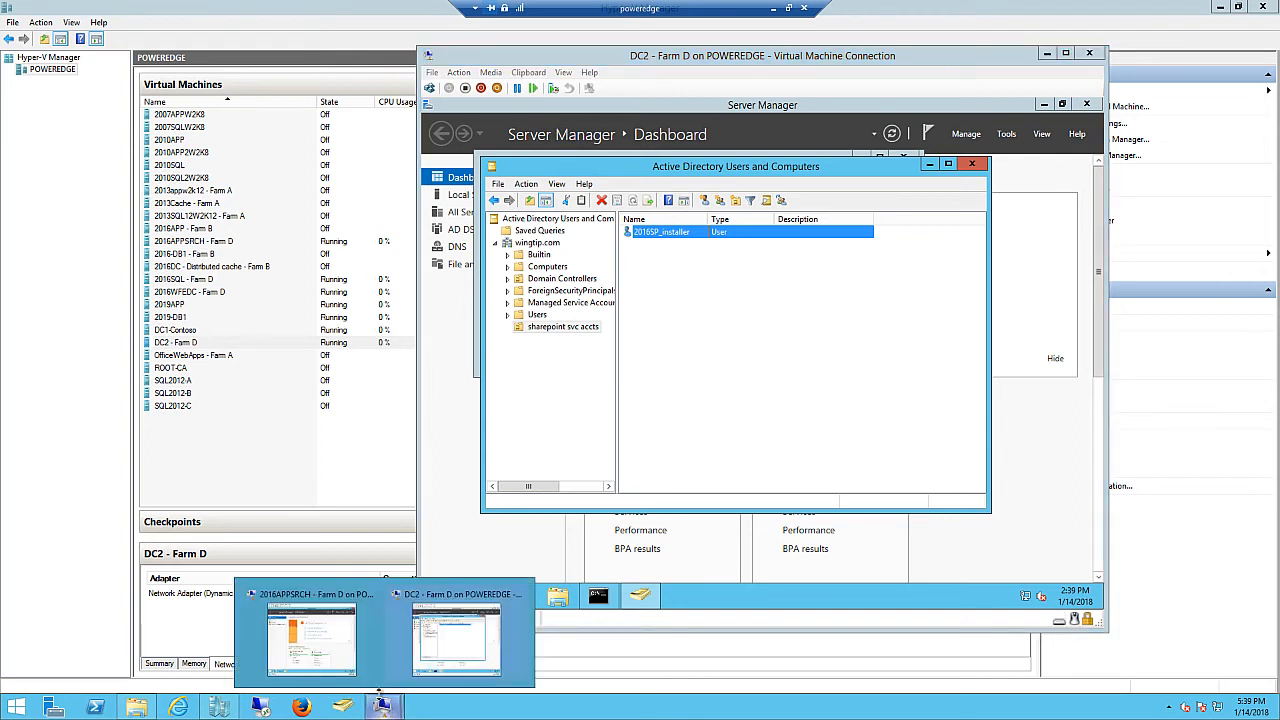
- On 2016APPSRCH, open System Properties with sysdm.cpl from the Run box
{"action": "left_click", "coordinate": [337, 672]}
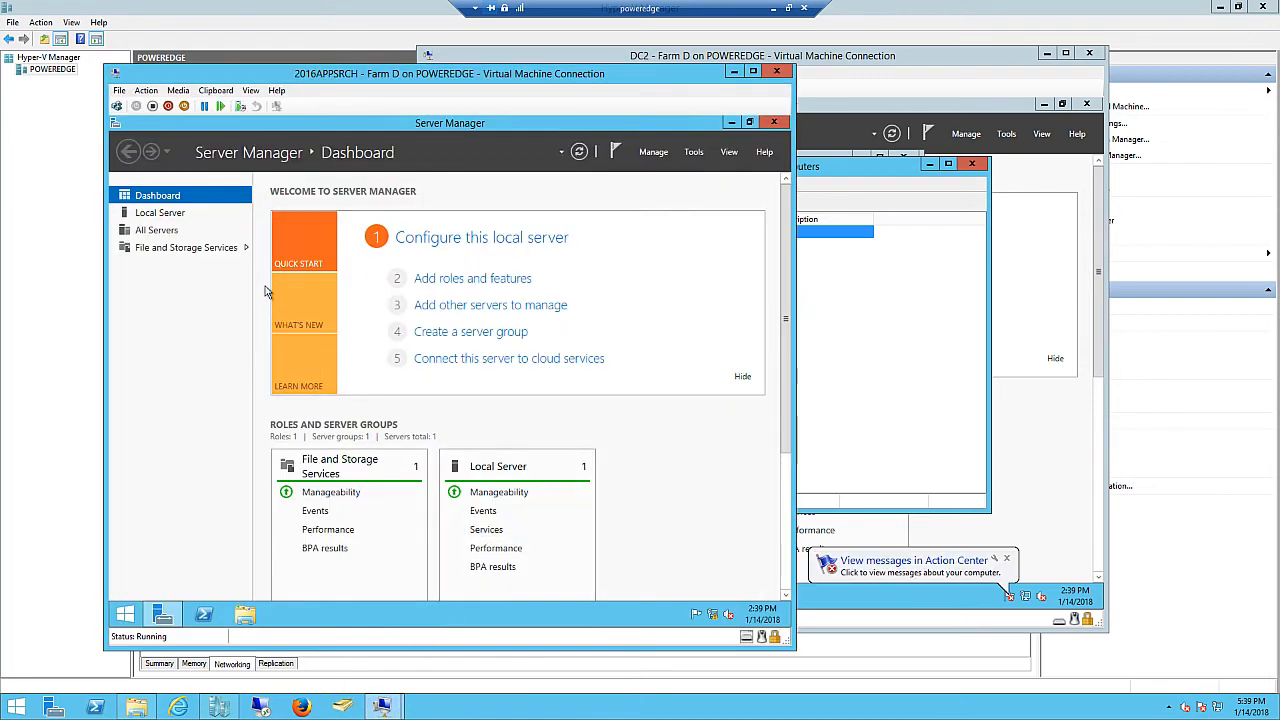
{"action": "right_click", "coordinate": [126, 618]}
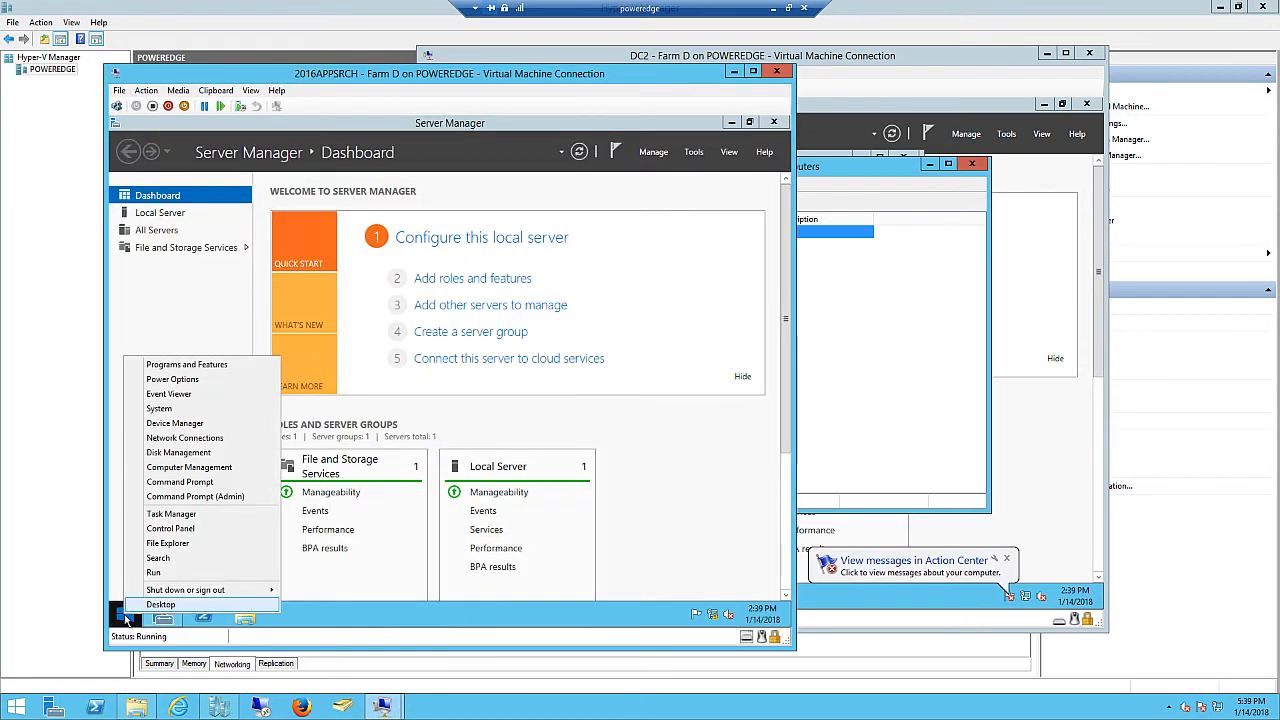
{"action": "left_click", "coordinate": [166, 572]}
{"action": "type", "text": "sys"}
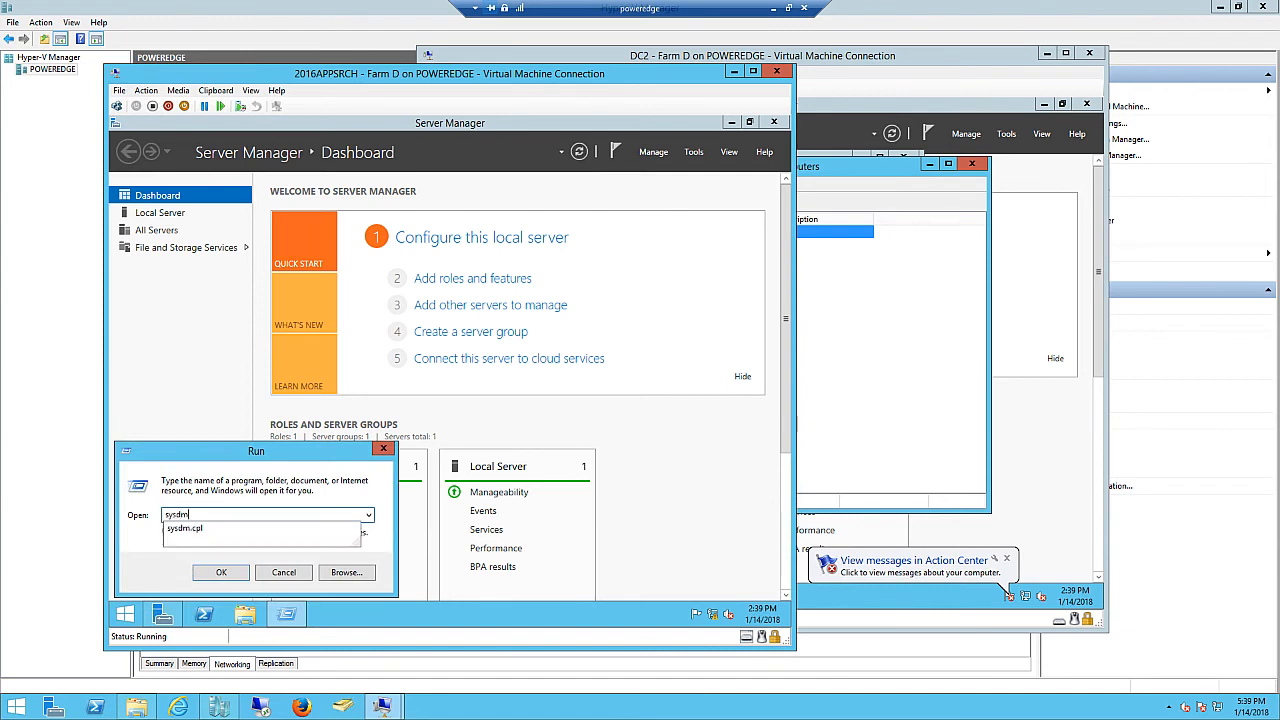
{"action": "type", "text": "dm"}
{"action": "key", "text": "Down"}
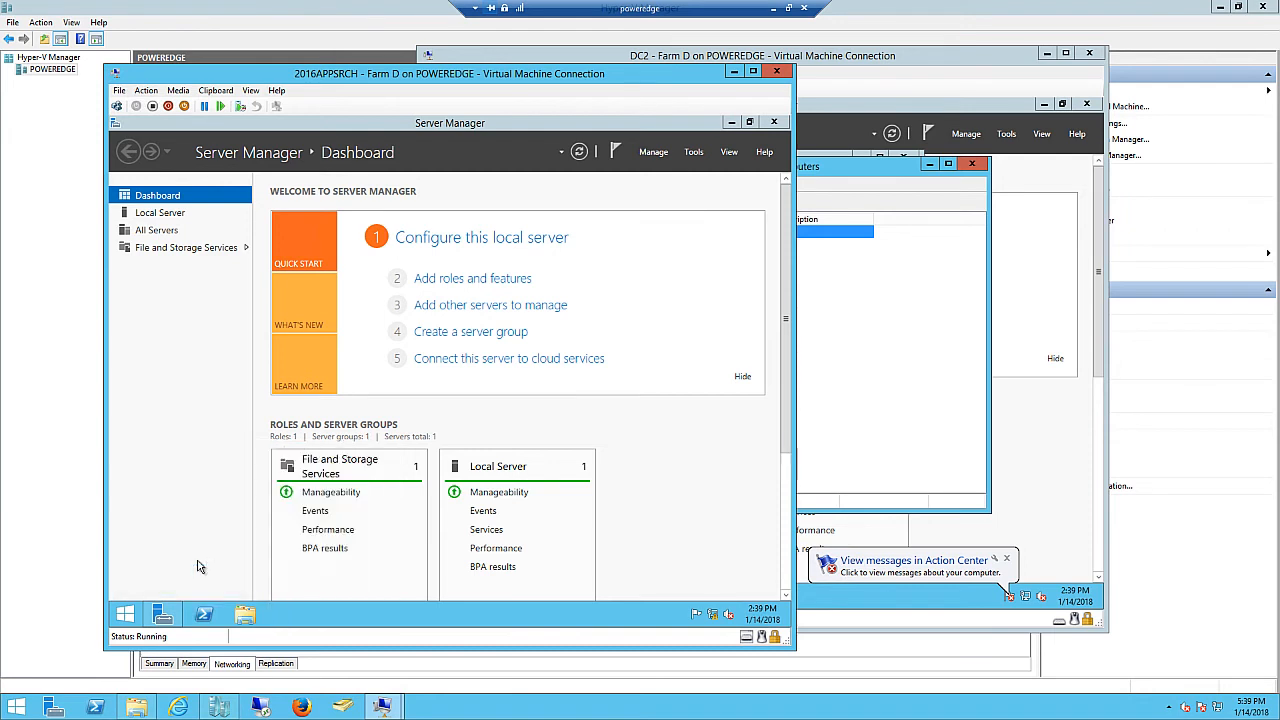
{"action": "left_click", "coordinate": [205, 568]}
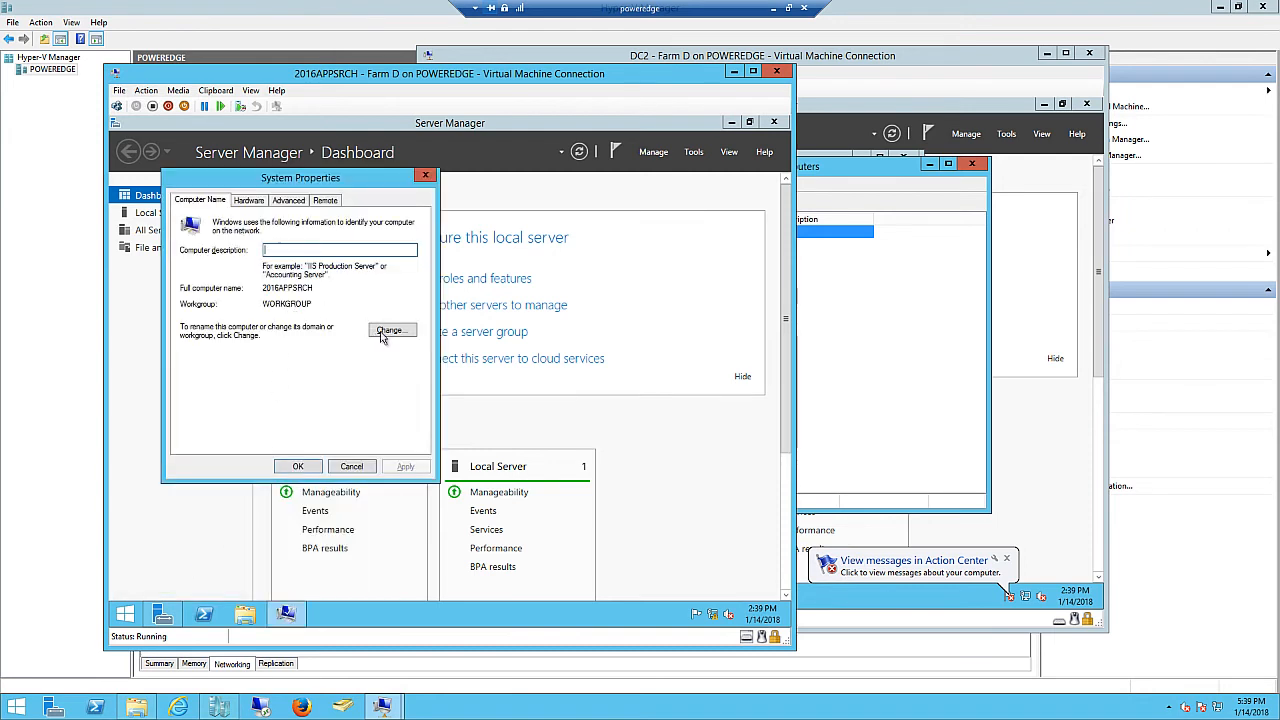
- Request membership in the wingtip.com domain, dismiss the domain controller error, and retry
{"action": "left_click", "coordinate": [386, 331]}
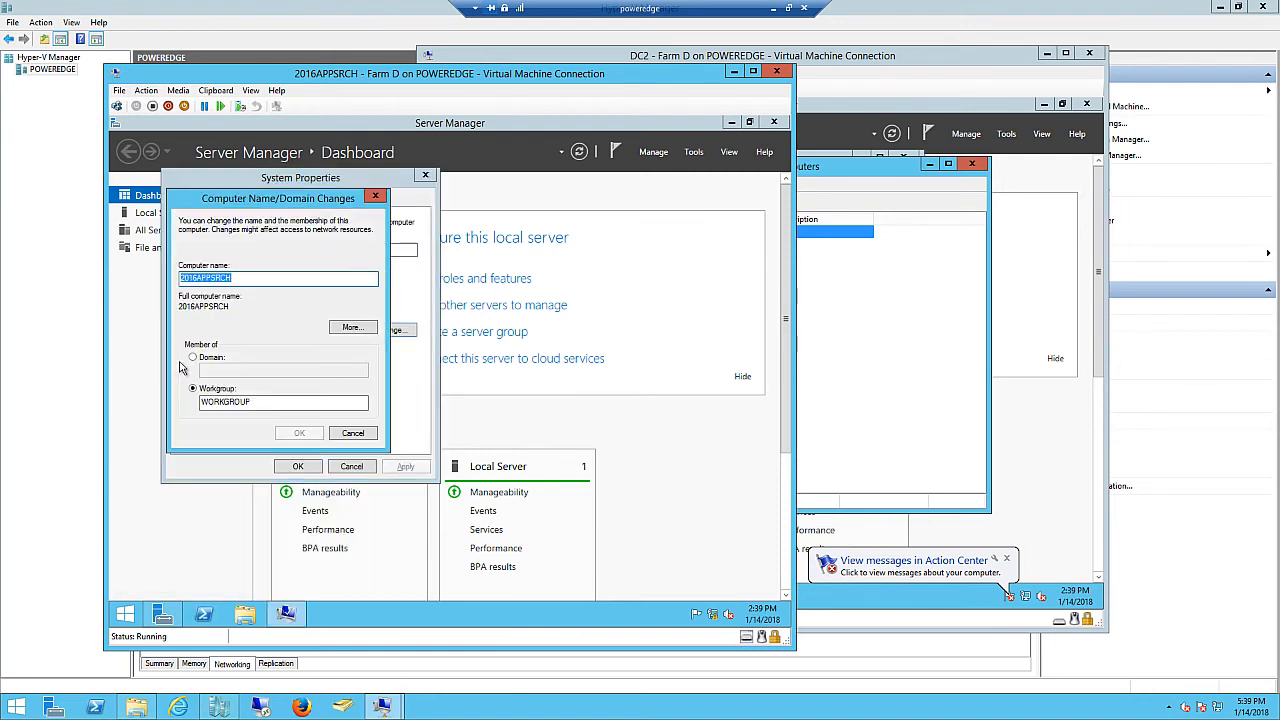
{"action": "left_click", "coordinate": [194, 360]}
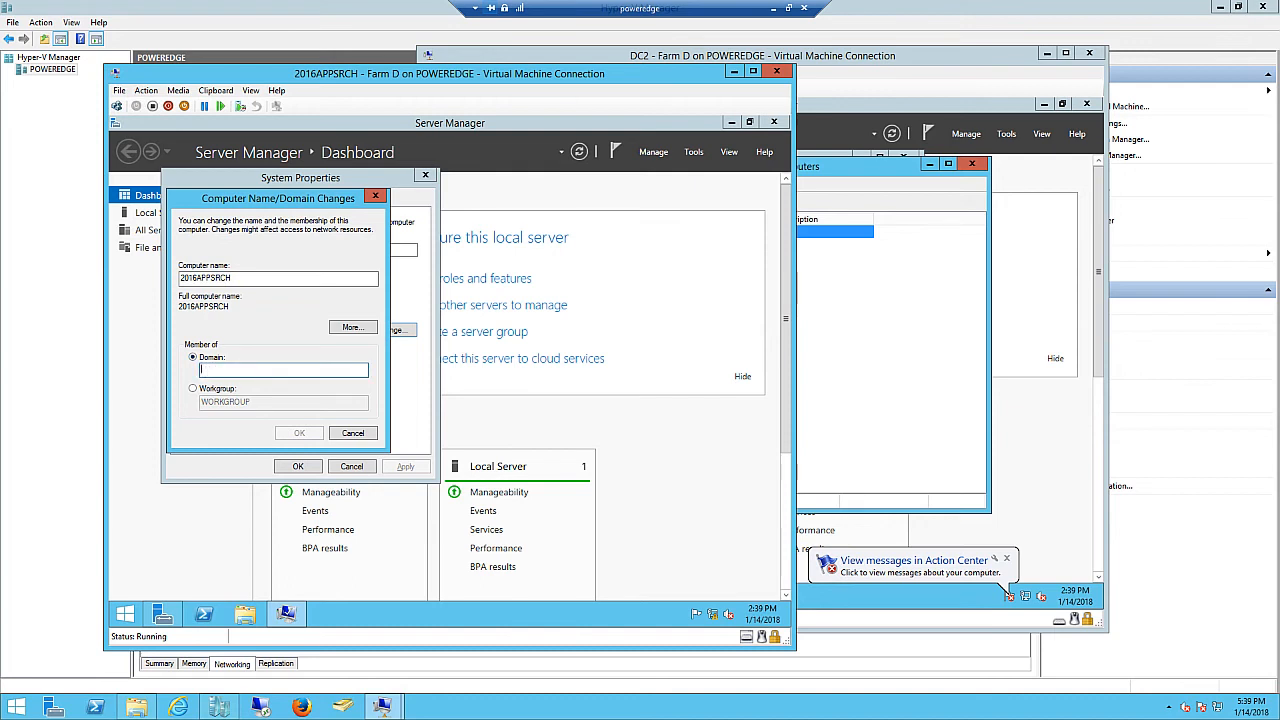
{"action": "type", "text": "wingtip.com"}
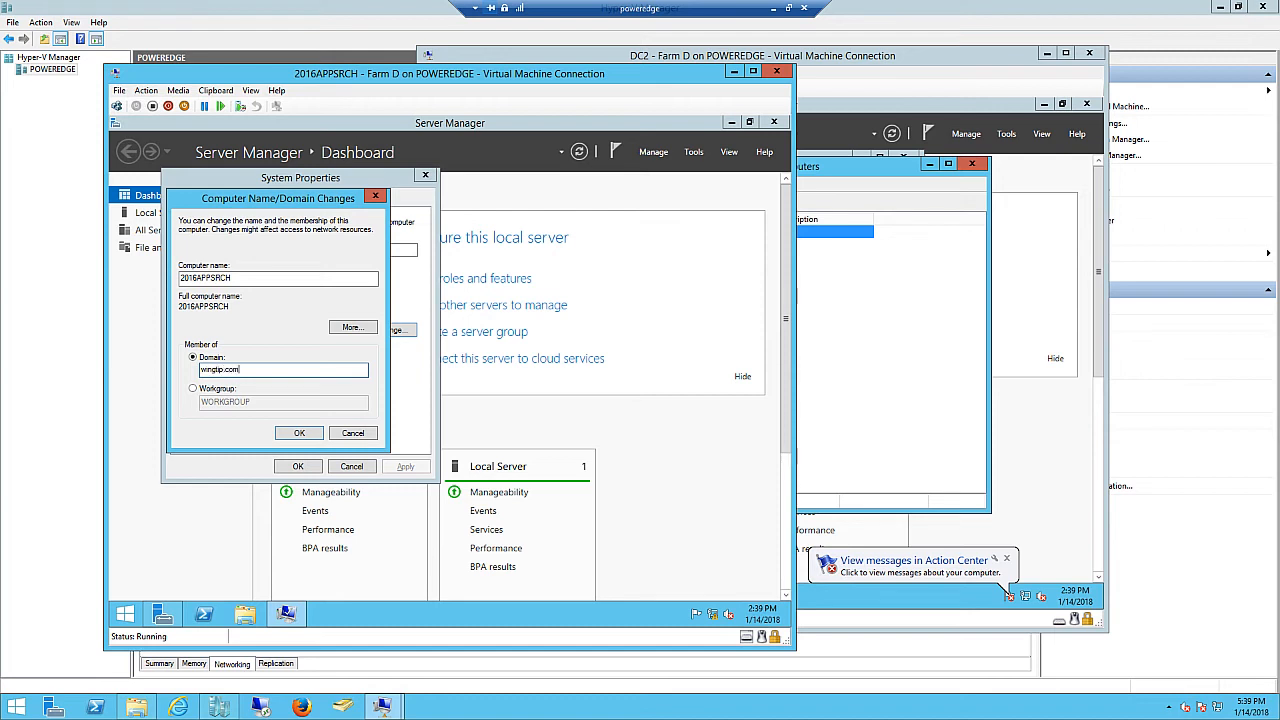
{"action": "left_click", "coordinate": [298, 432]}
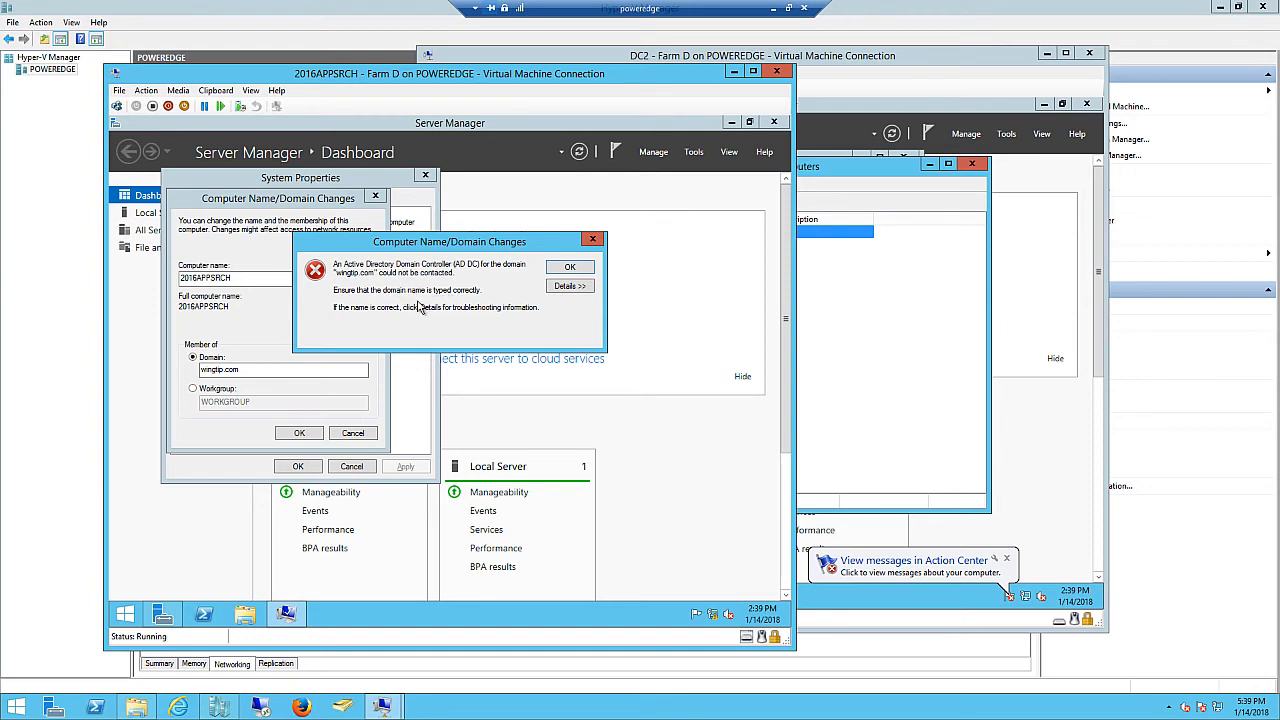
{"action": "left_click", "coordinate": [571, 269]}
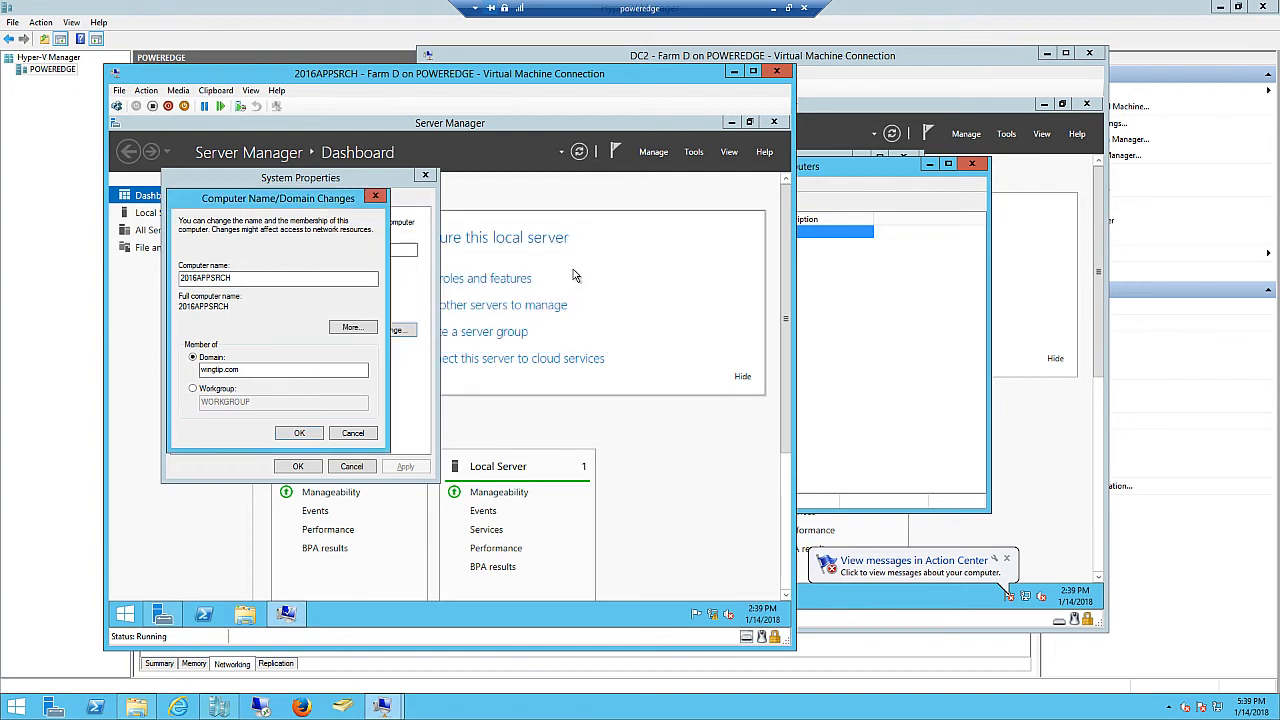
{"action": "left_click", "coordinate": [303, 434]}
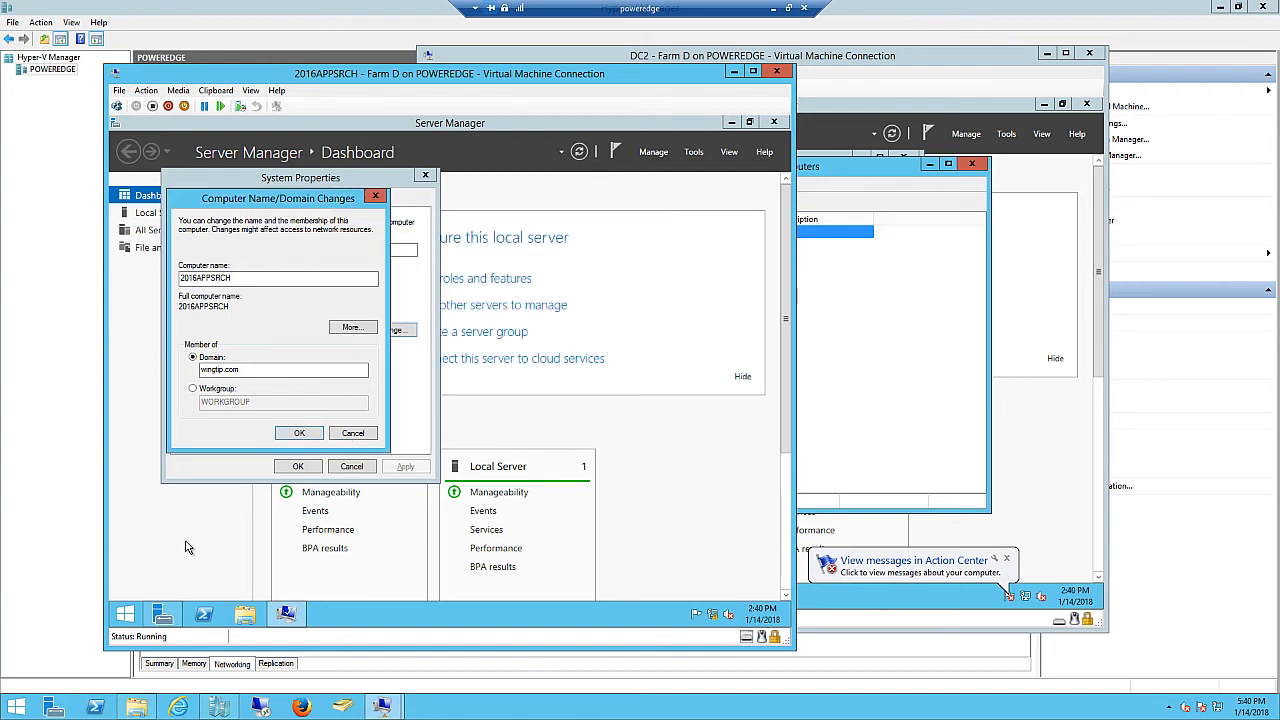
- Open Network Connections on 2016APPSRCH with ncpa.cpl
{"action": "right_click", "coordinate": [126, 618]}
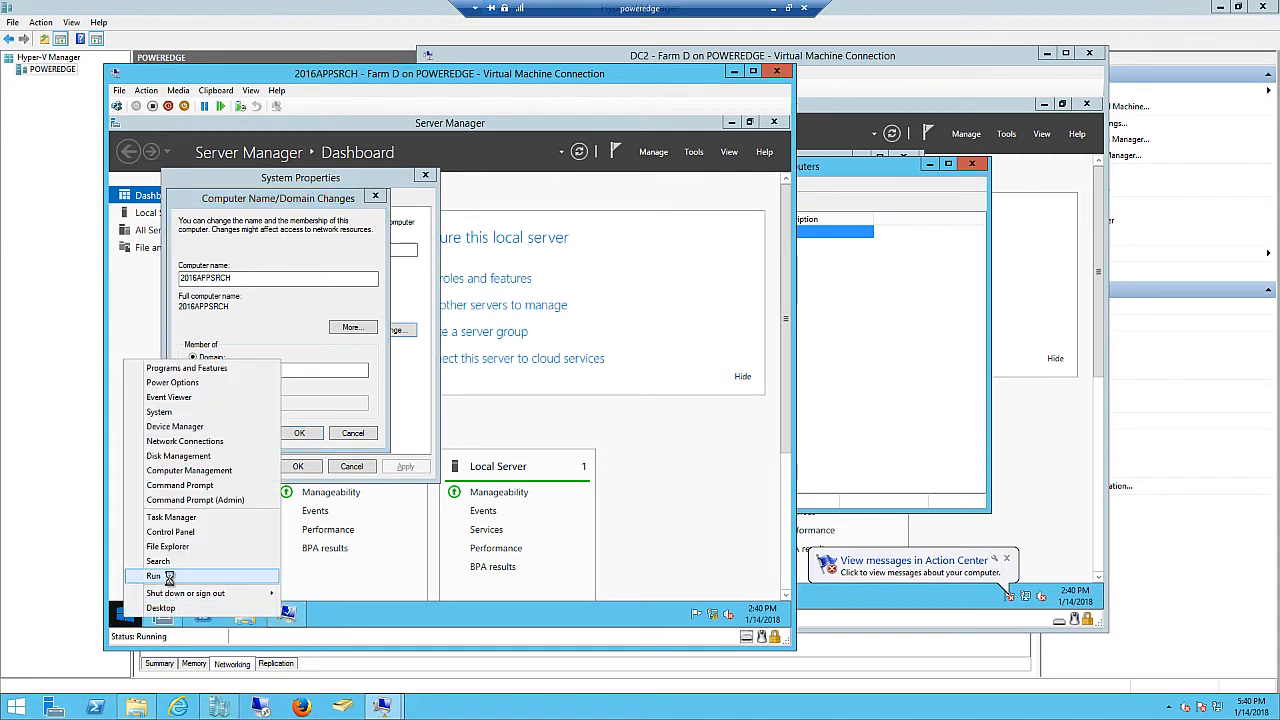
{"action": "left_click", "coordinate": [158, 576]}
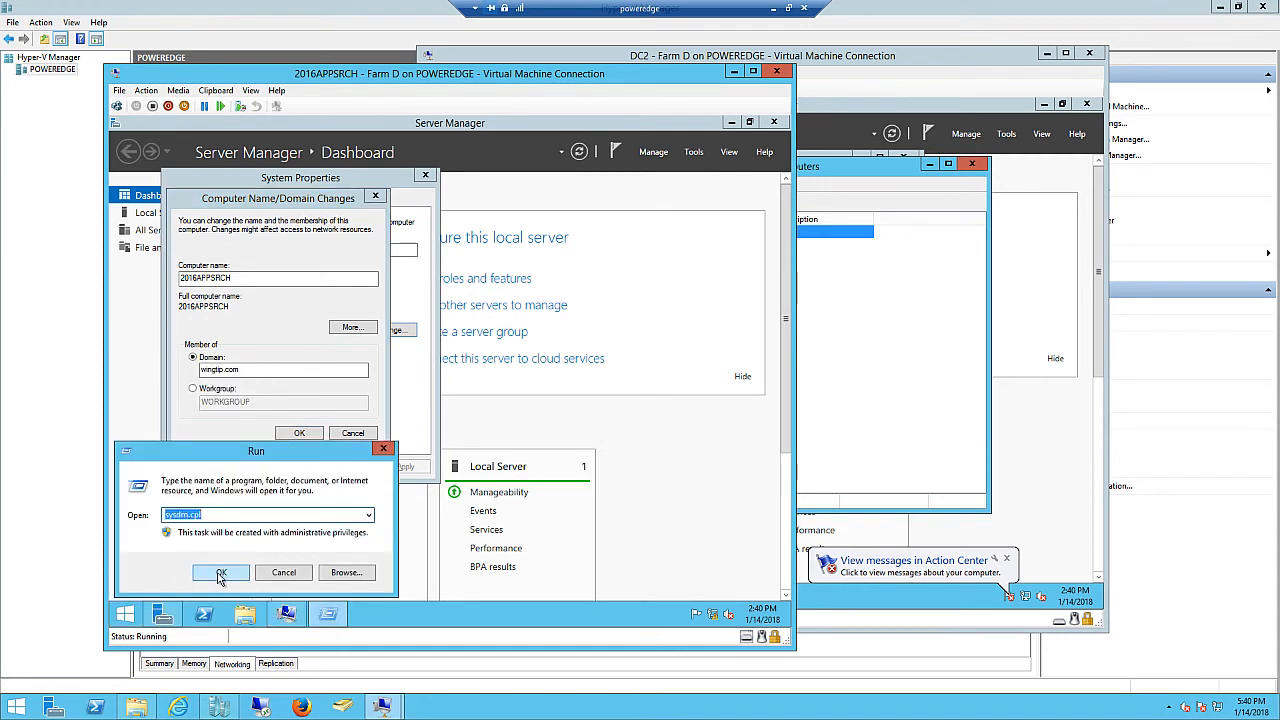
{"action": "type", "text": "ncpa"}
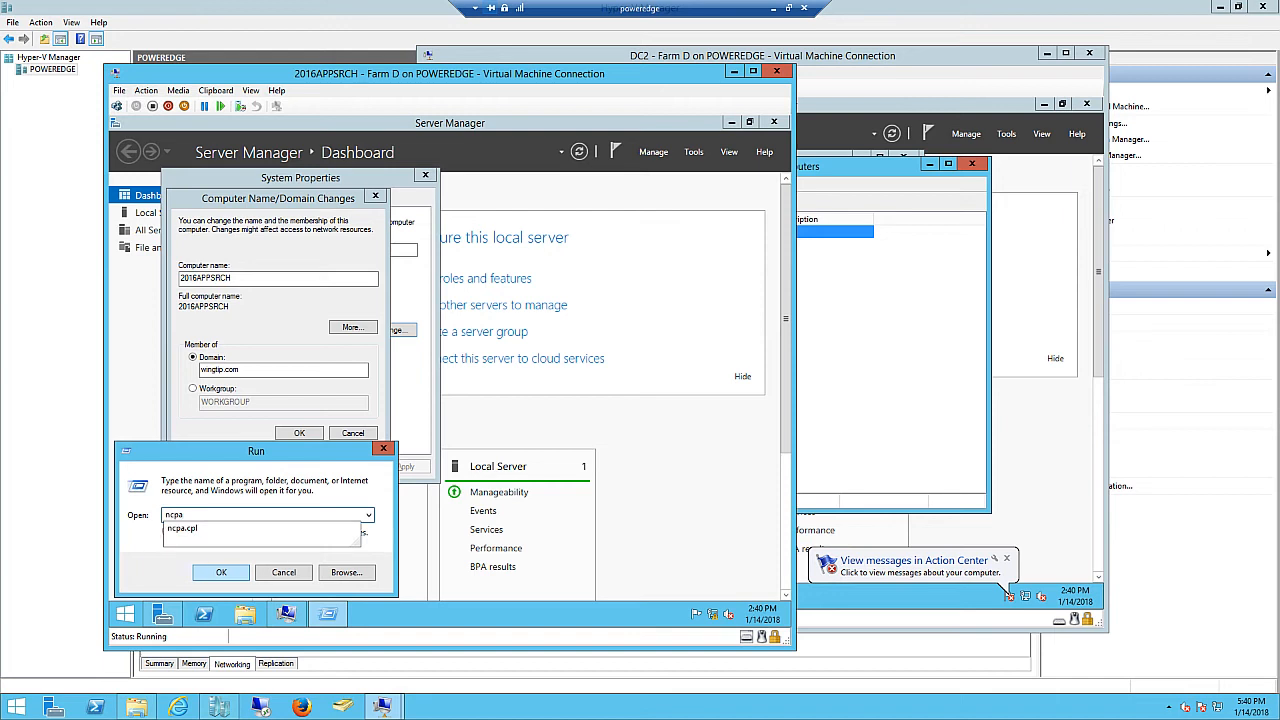
{"action": "key", "text": "Down"}
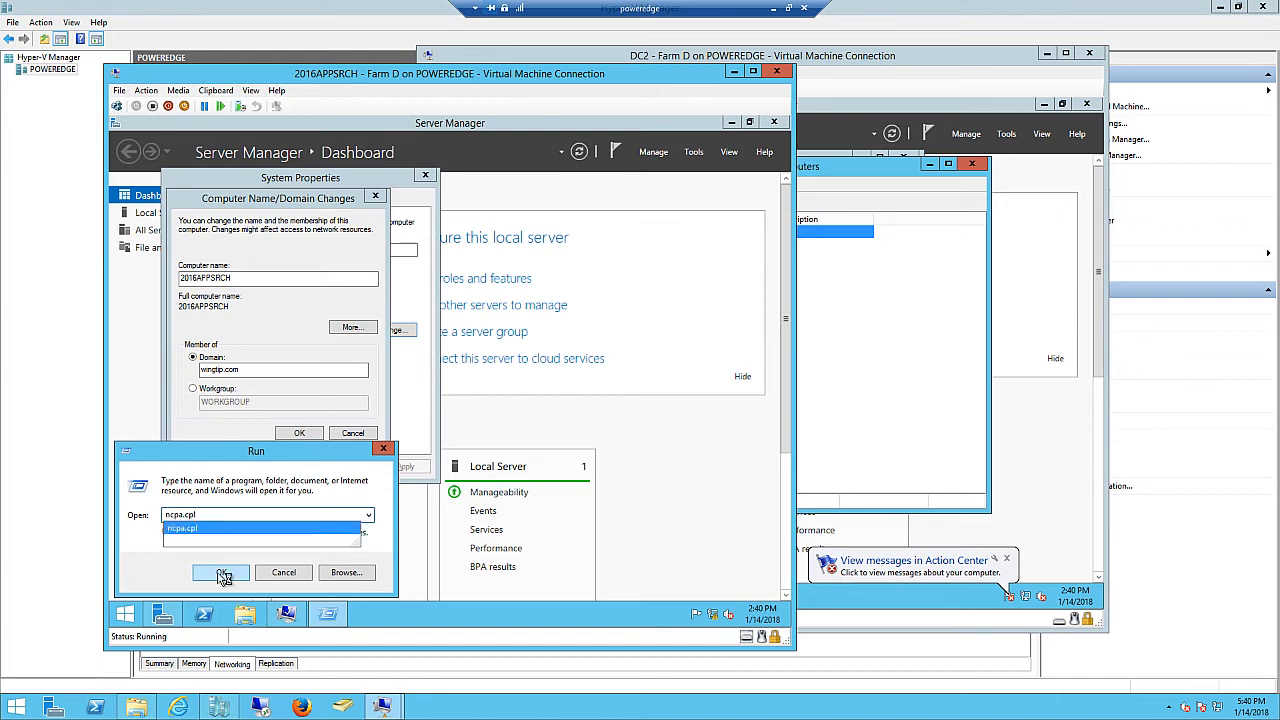
{"action": "left_click", "coordinate": [223, 575]}
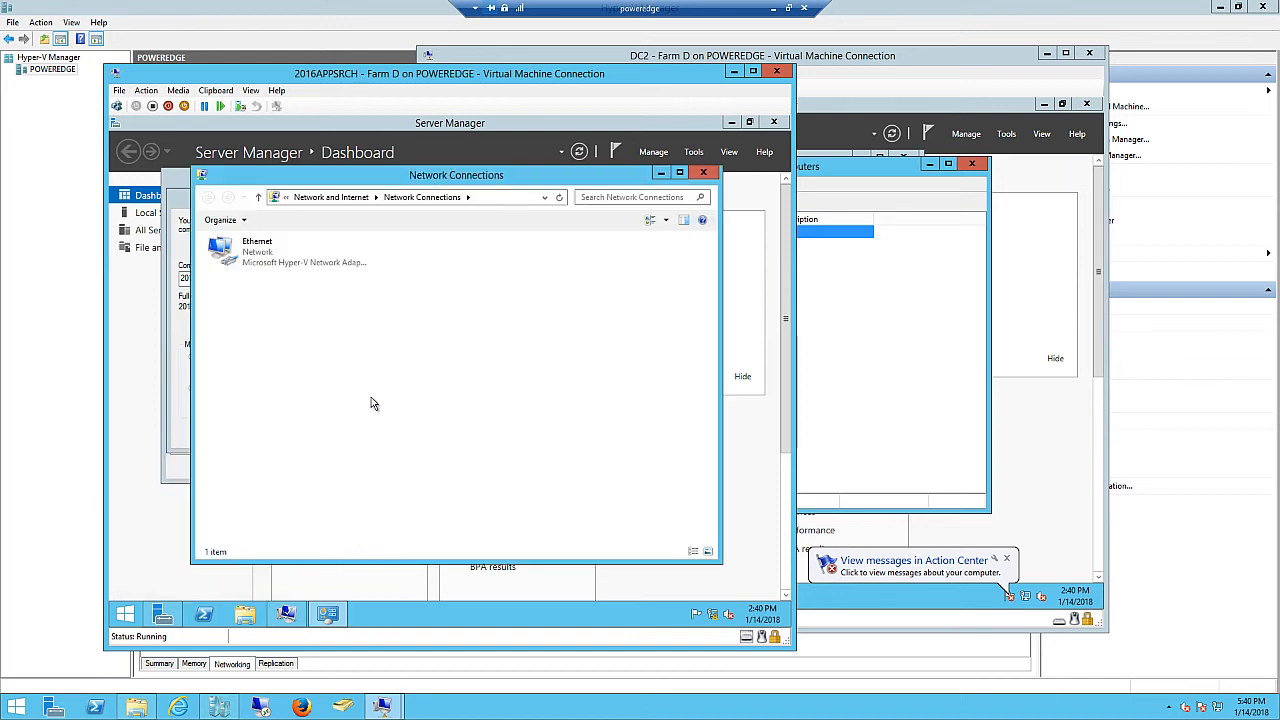
- Review the Ethernet IPv4 settings (192.168.1.12, DNS 192.168.1.11) and close everything unchanged
{"action": "left_click", "coordinate": [271, 258]}
{"action": "right_click", "coordinate": [271, 260]}
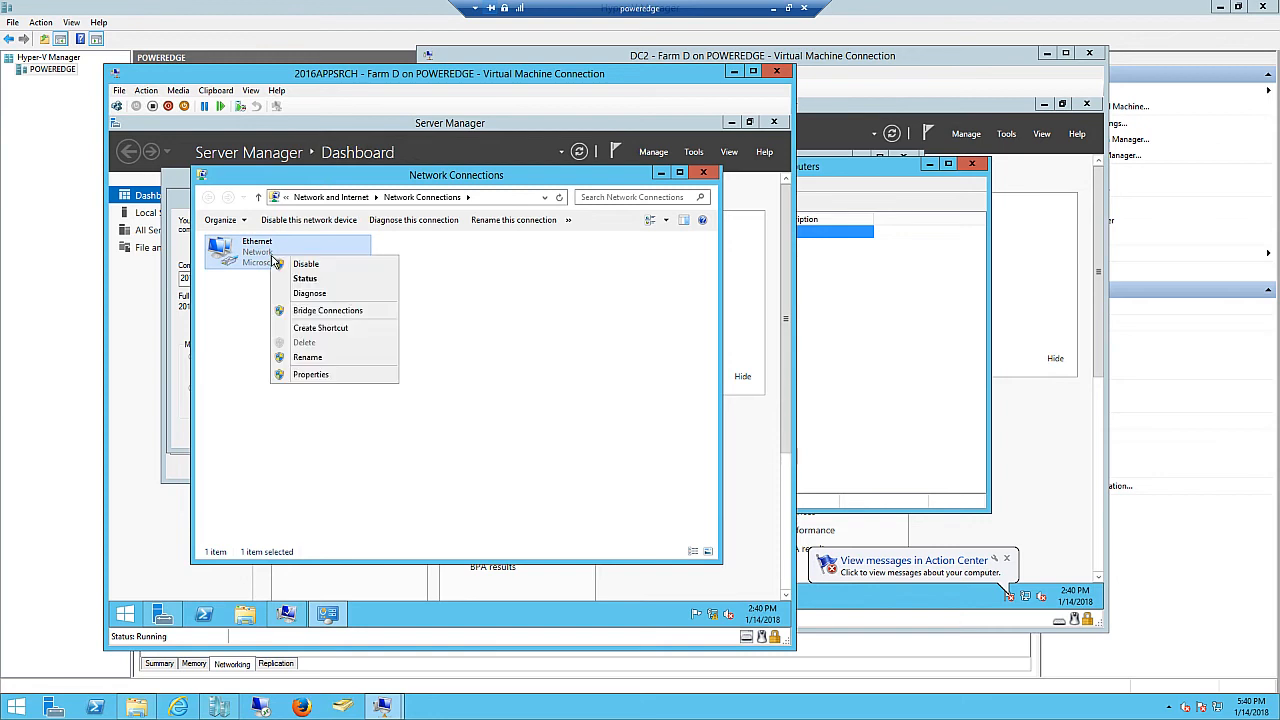
{"action": "left_click", "coordinate": [308, 375]}
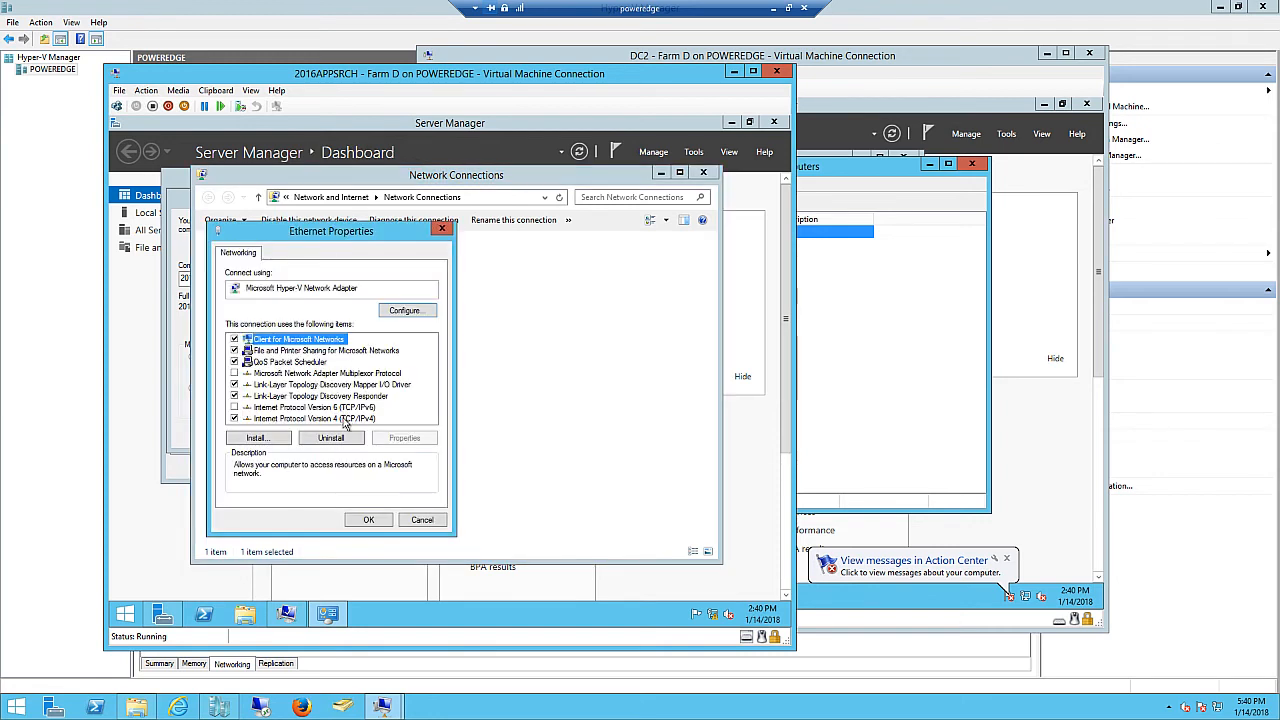
{"action": "left_click", "coordinate": [345, 418]}
{"action": "left_click", "coordinate": [398, 440]}
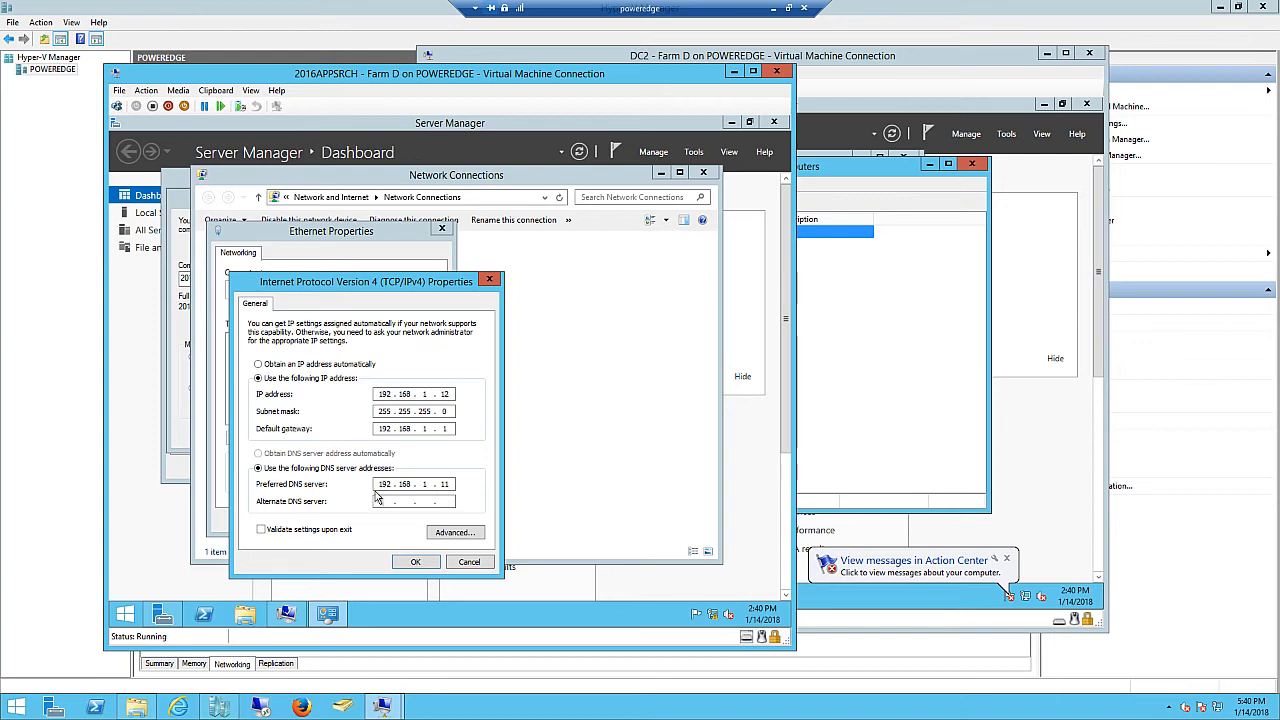
{"action": "left_click", "coordinate": [472, 563]}
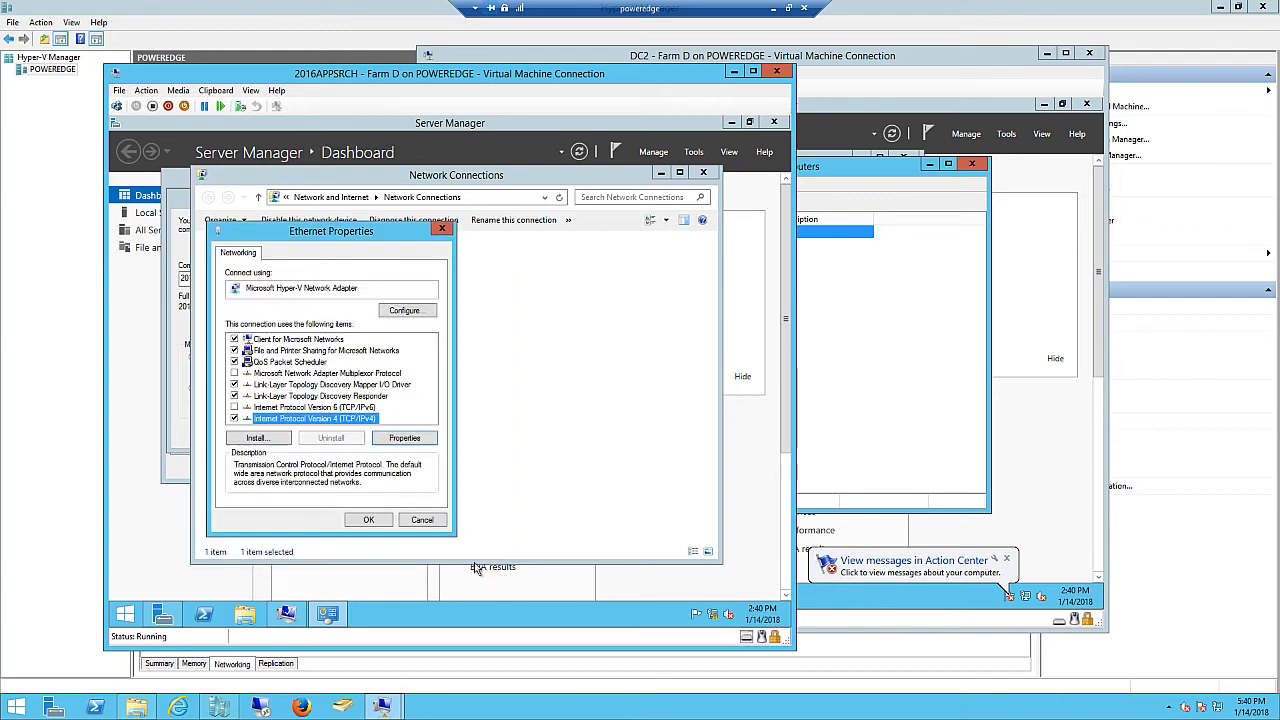
{"action": "left_click", "coordinate": [423, 523]}
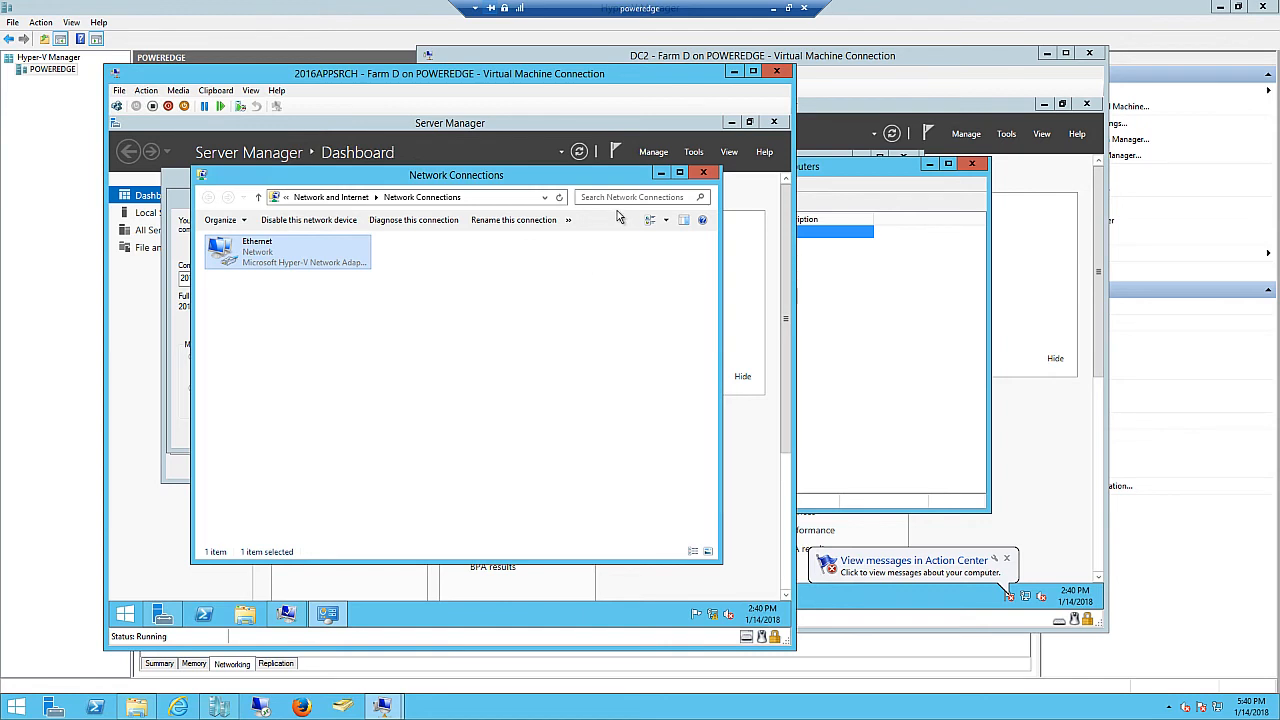
{"action": "left_click", "coordinate": [703, 172]}
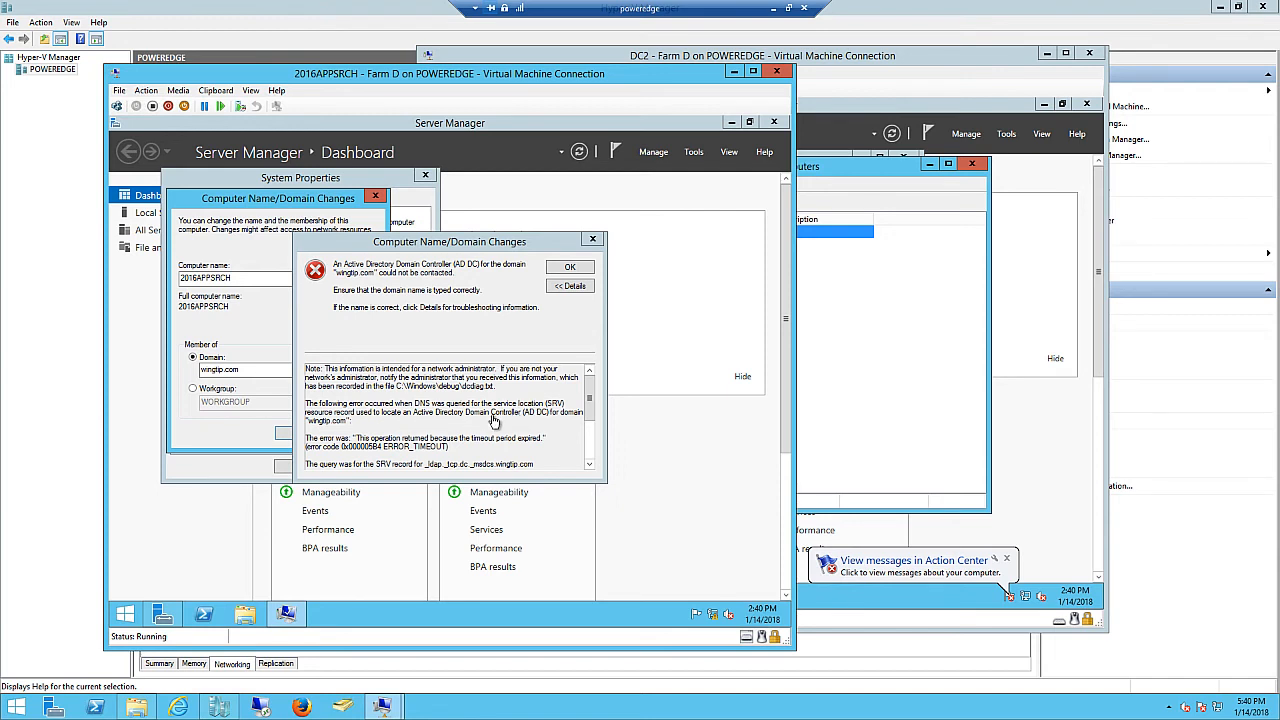
- On DC2, launch DNS Manager and expand DC2 > Forward Lookup Zones to list wingtip.com's records
{"action": "left_click", "coordinate": [872, 170]}
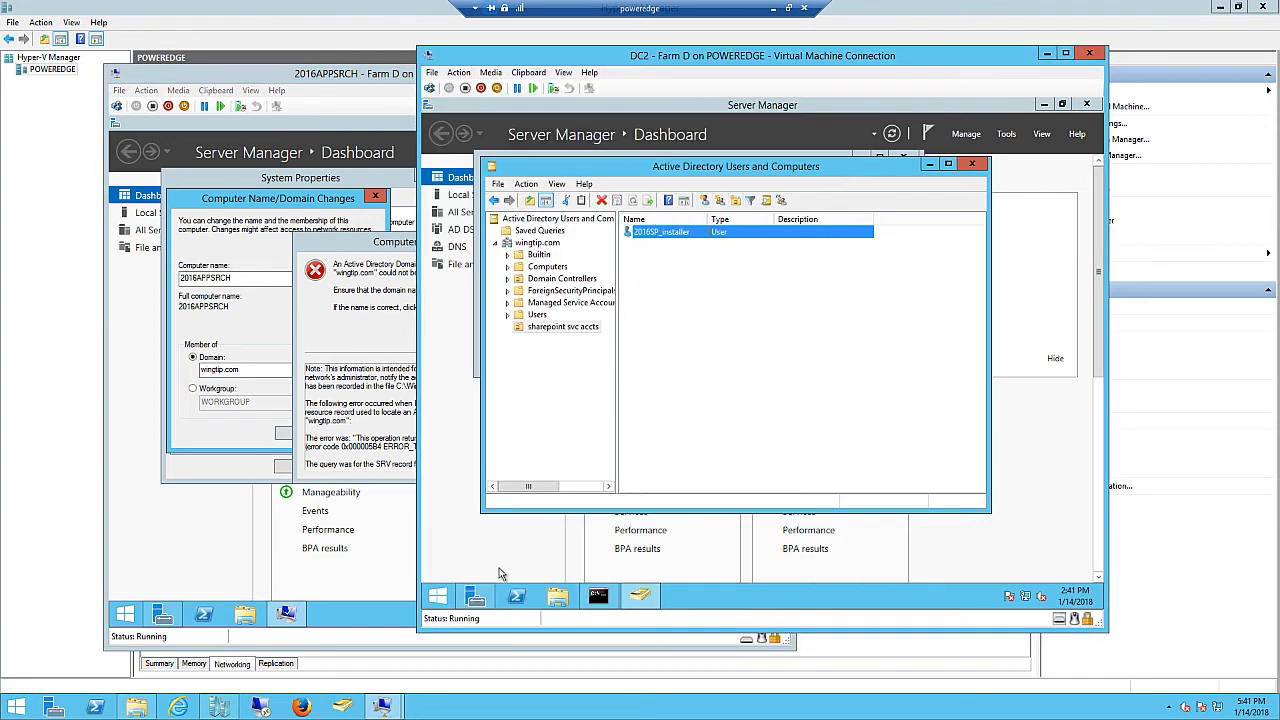
{"action": "right_click", "coordinate": [439, 598]}
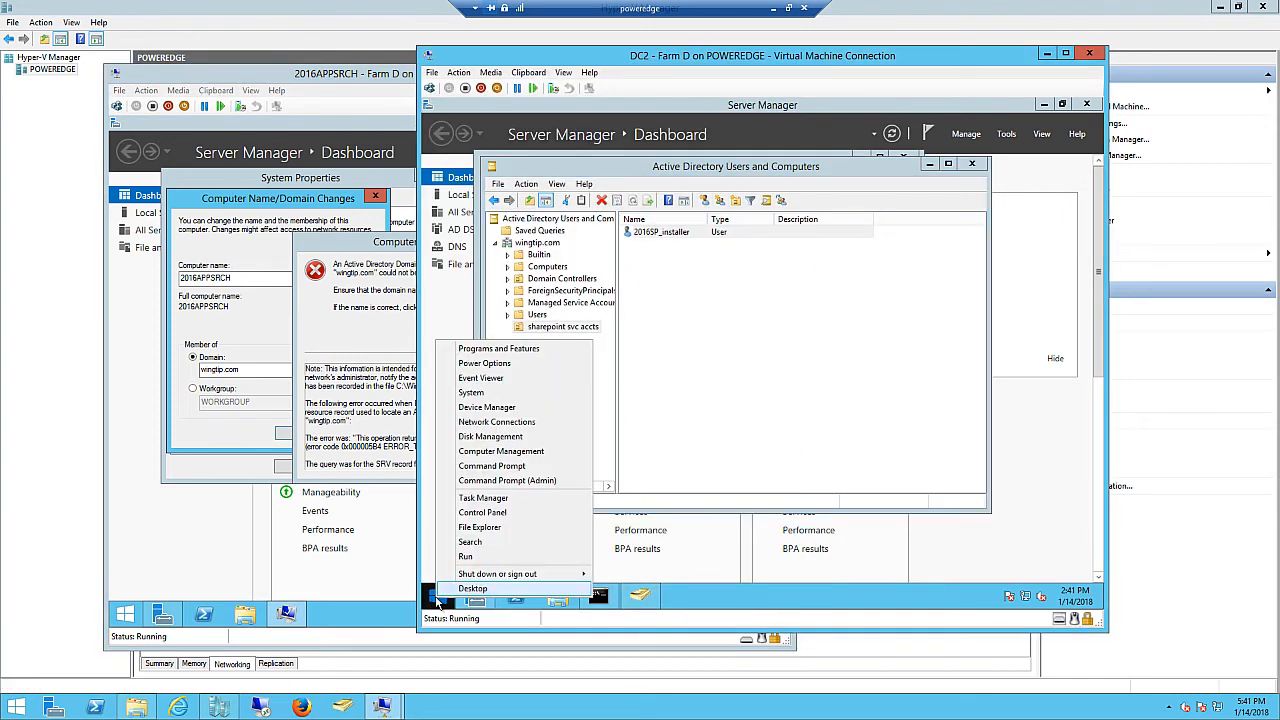
{"action": "left_click", "coordinate": [468, 557]}
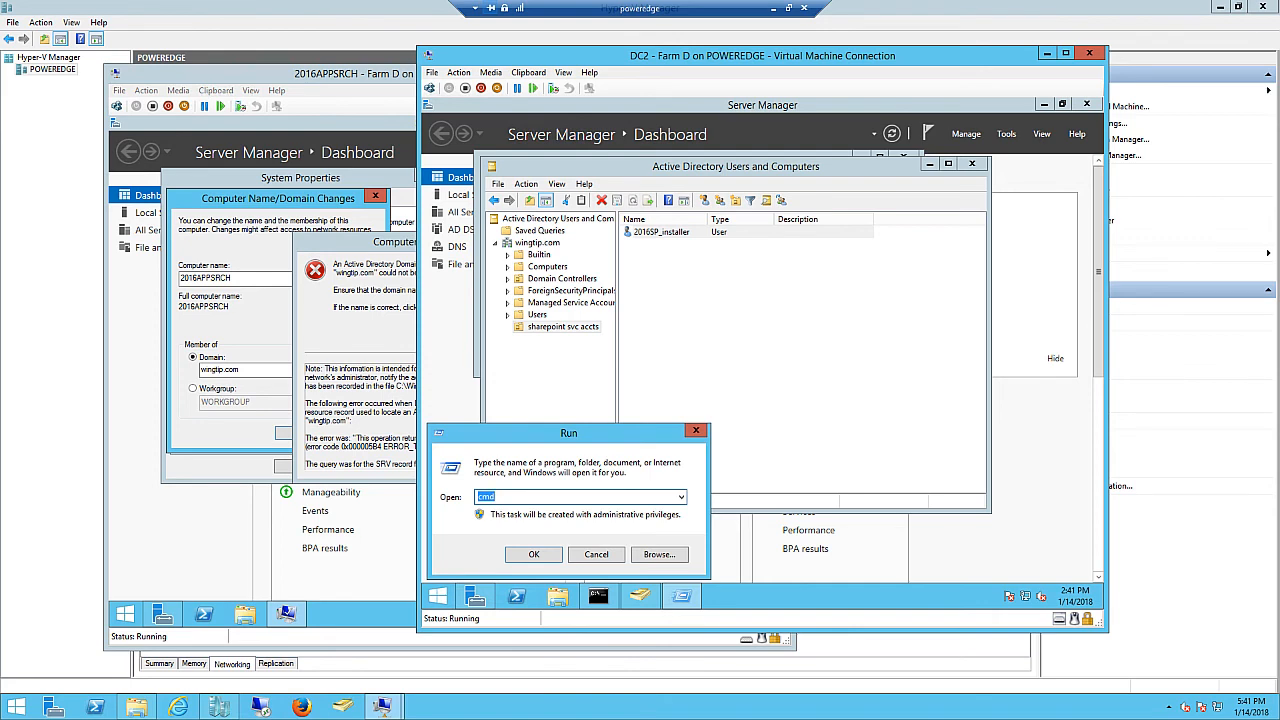
{"action": "type", "text": "d"}
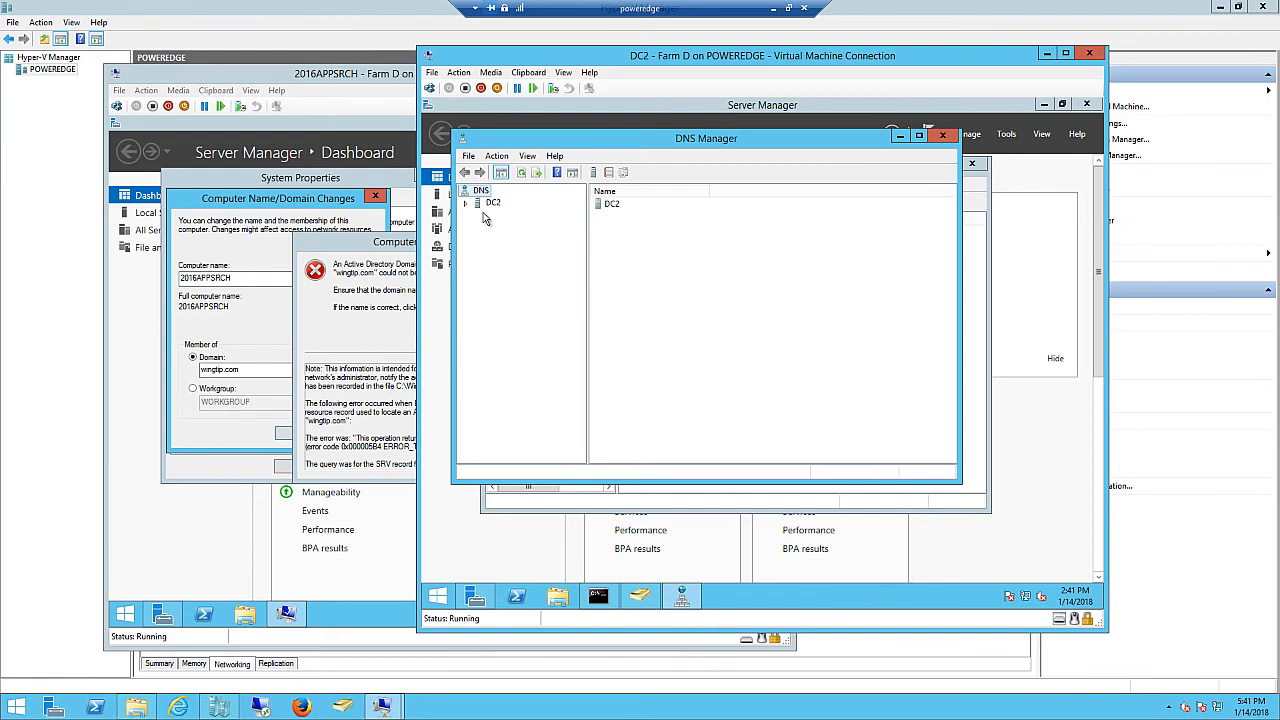
{"action": "left_click", "coordinate": [476, 203]}
{"action": "left_click", "coordinate": [483, 215]}
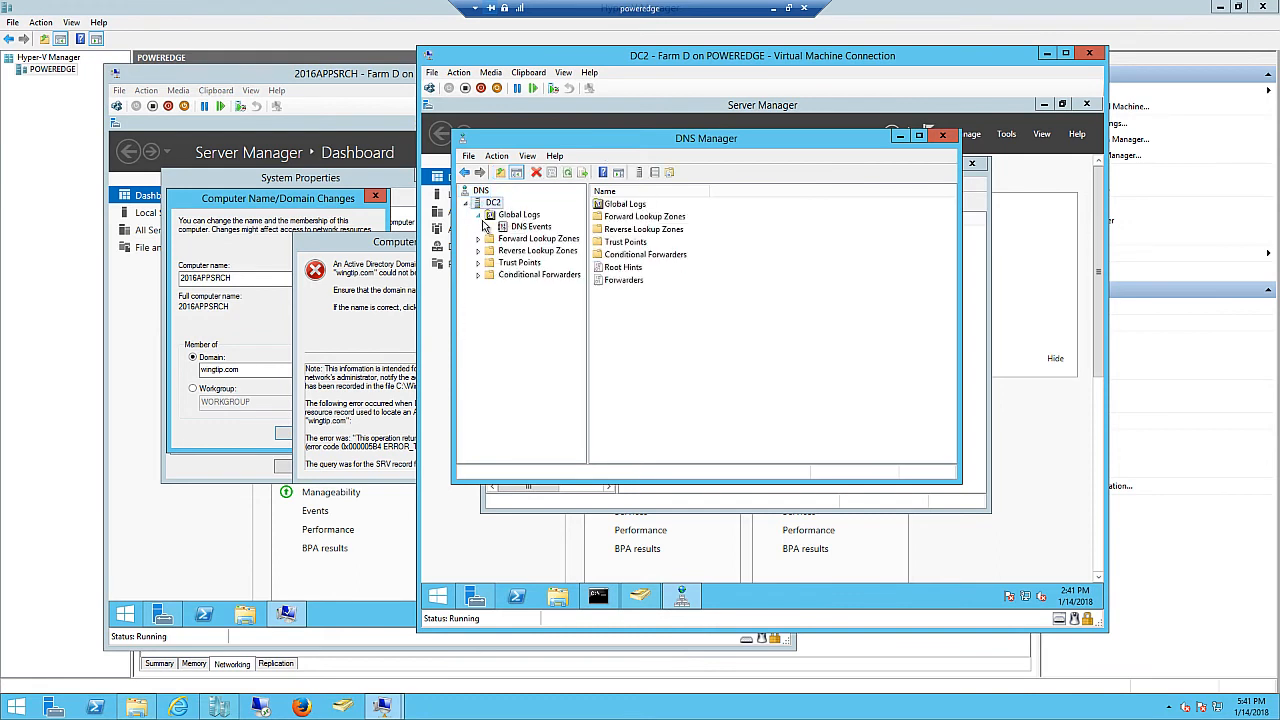
{"action": "left_click", "coordinate": [488, 239]}
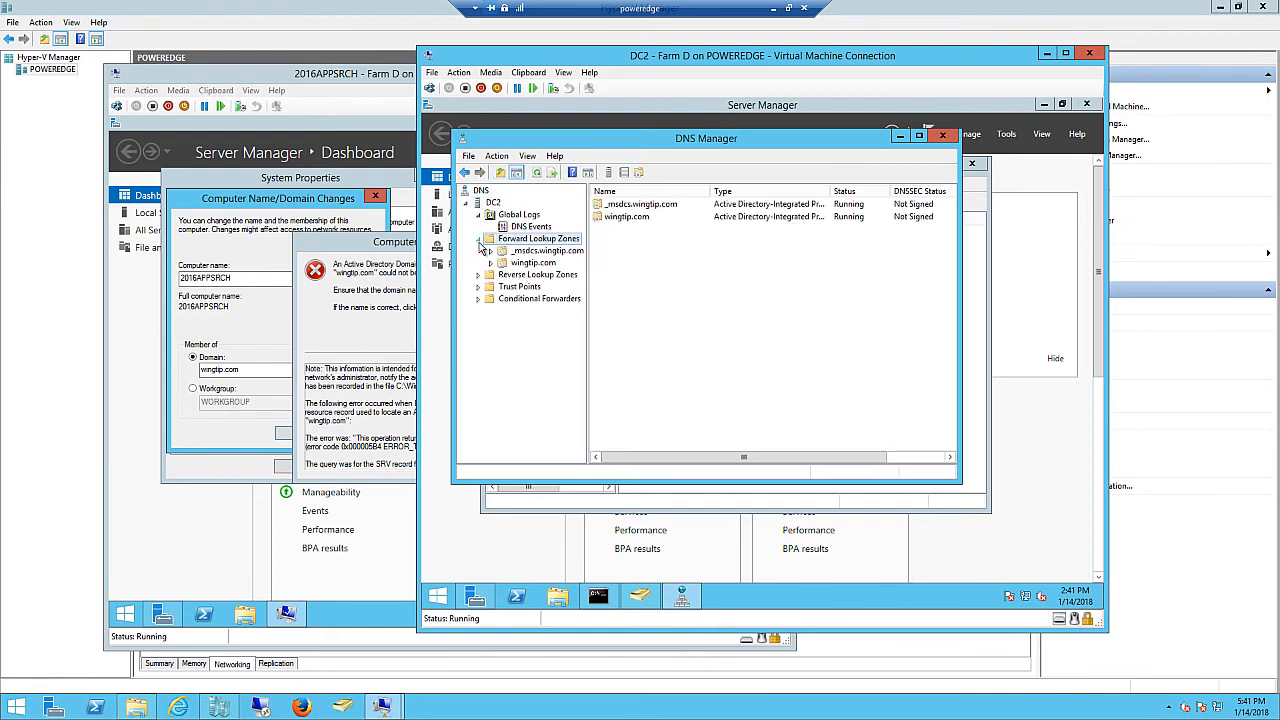
{"action": "left_click", "coordinate": [533, 262]}
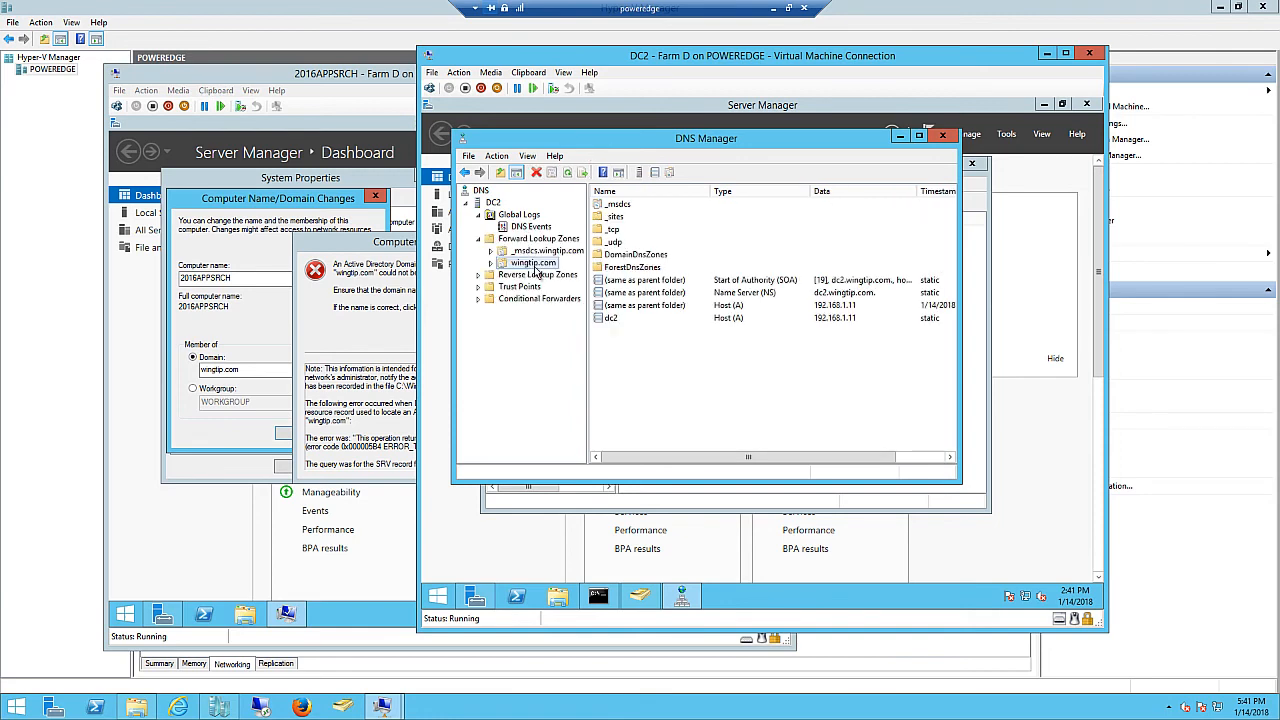
- Start a new Service Location (SRV) record in the wingtip.com zone
{"action": "right_click", "coordinate": [537, 268]}
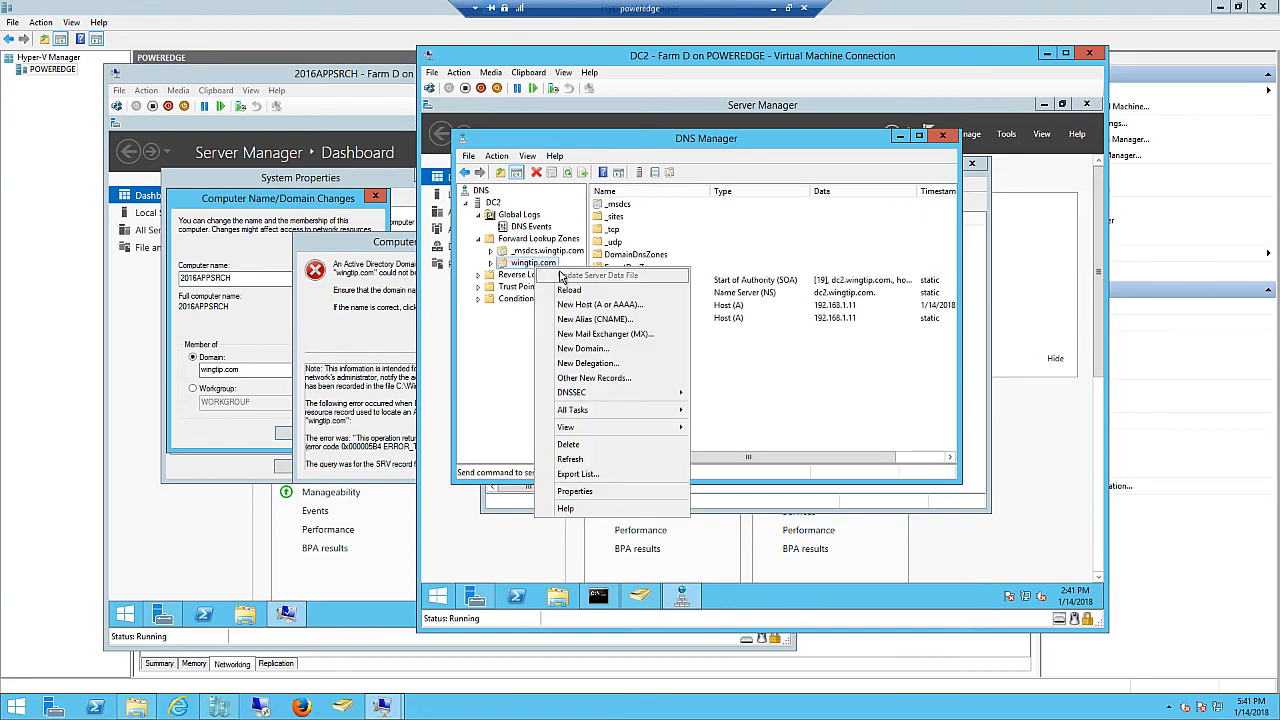
{"action": "left_click", "coordinate": [617, 378]}
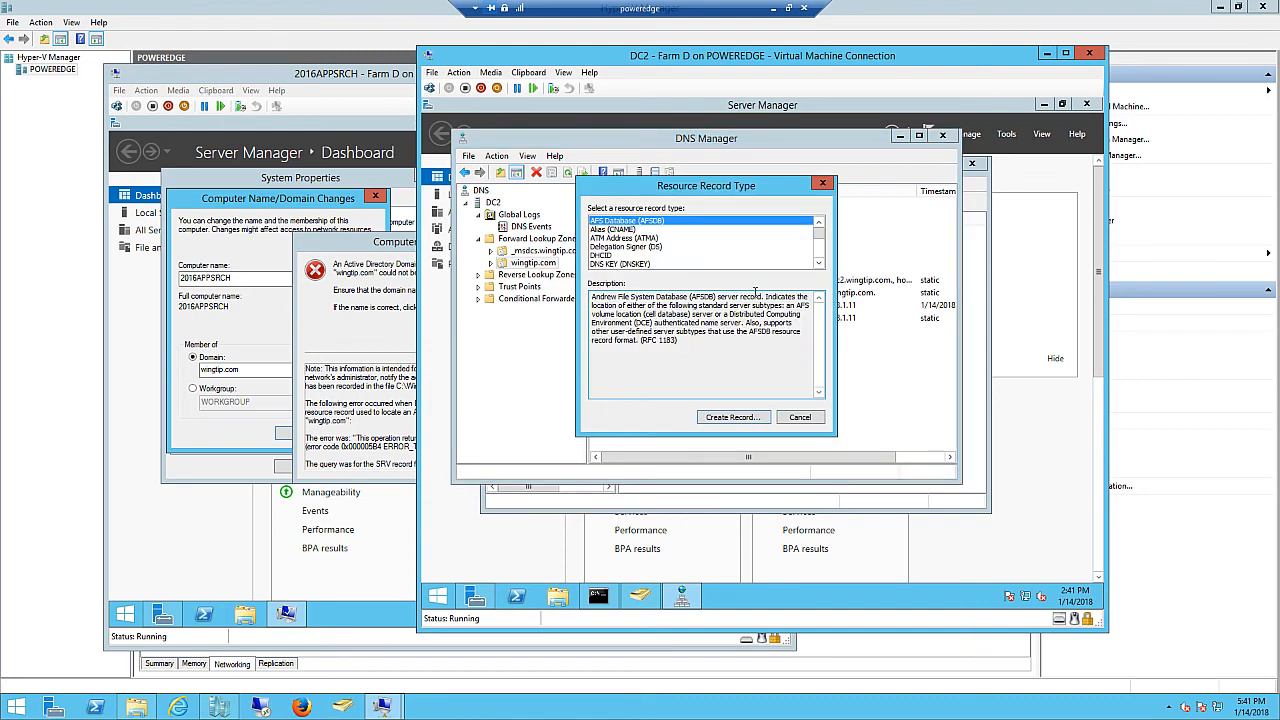
{"action": "left_click", "coordinate": [818, 264]}
{"action": "left_click", "coordinate": [818, 264]}
{"action": "left_click", "coordinate": [818, 264]}
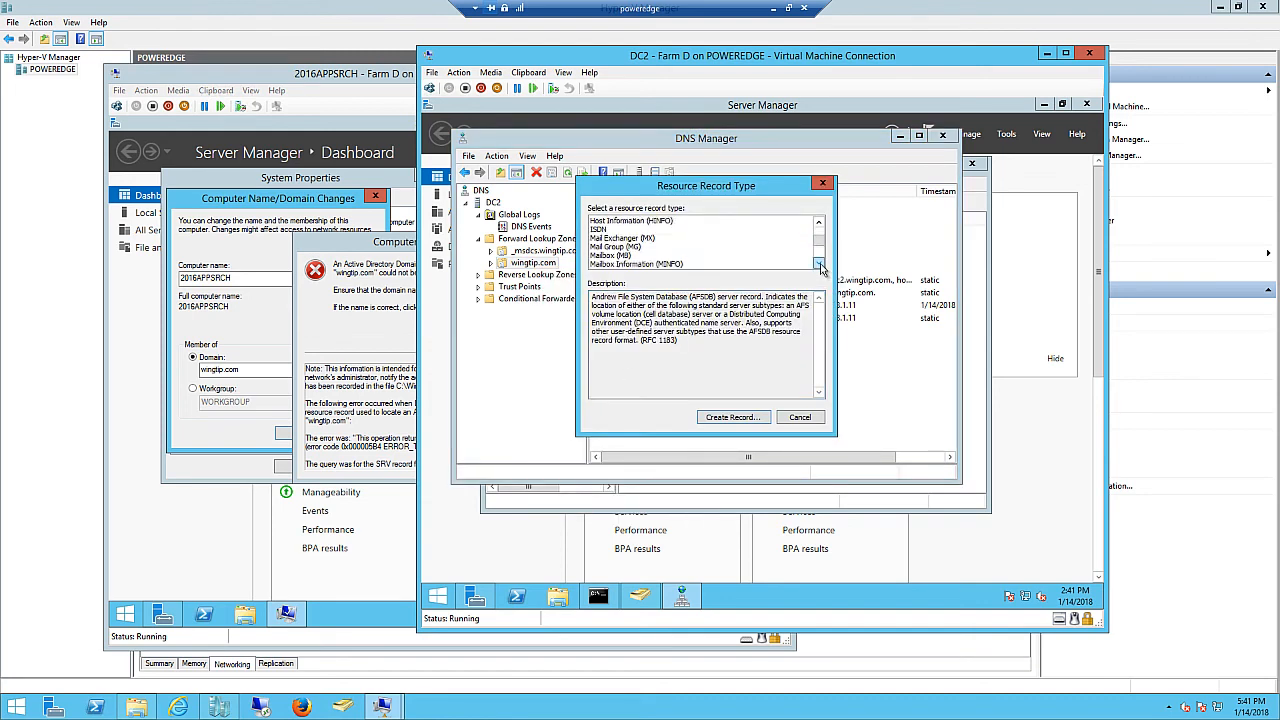
{"action": "left_click", "coordinate": [818, 264]}
{"action": "left_click", "coordinate": [818, 264]}
{"action": "left_click", "coordinate": [818, 264]}
{"action": "left_click", "coordinate": [818, 264]}
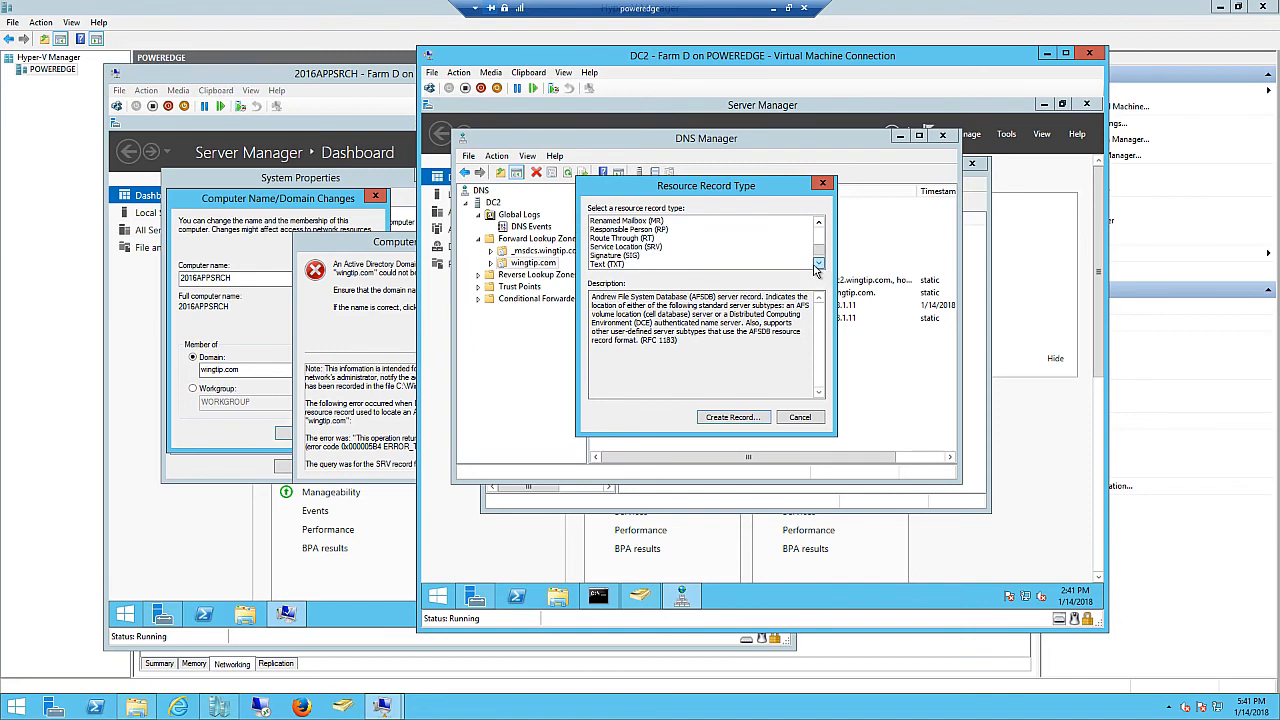
{"action": "left_click", "coordinate": [640, 248]}
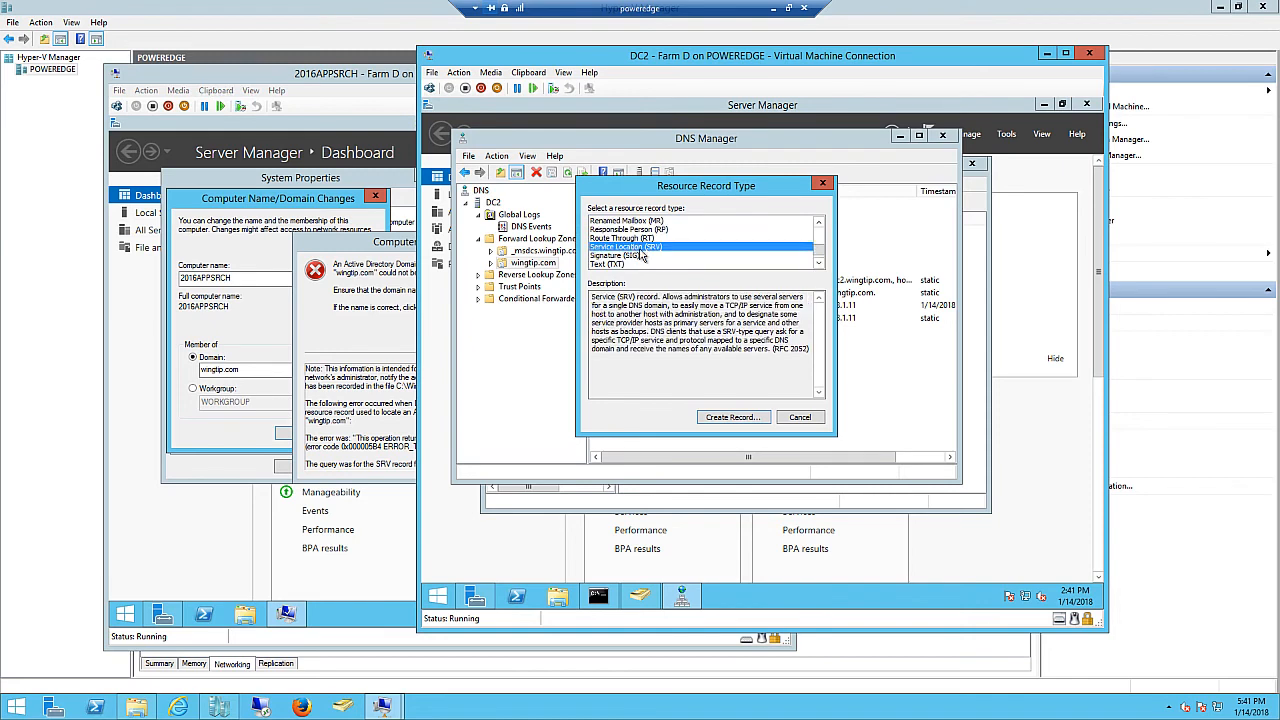
{"action": "left_click", "coordinate": [735, 418]}
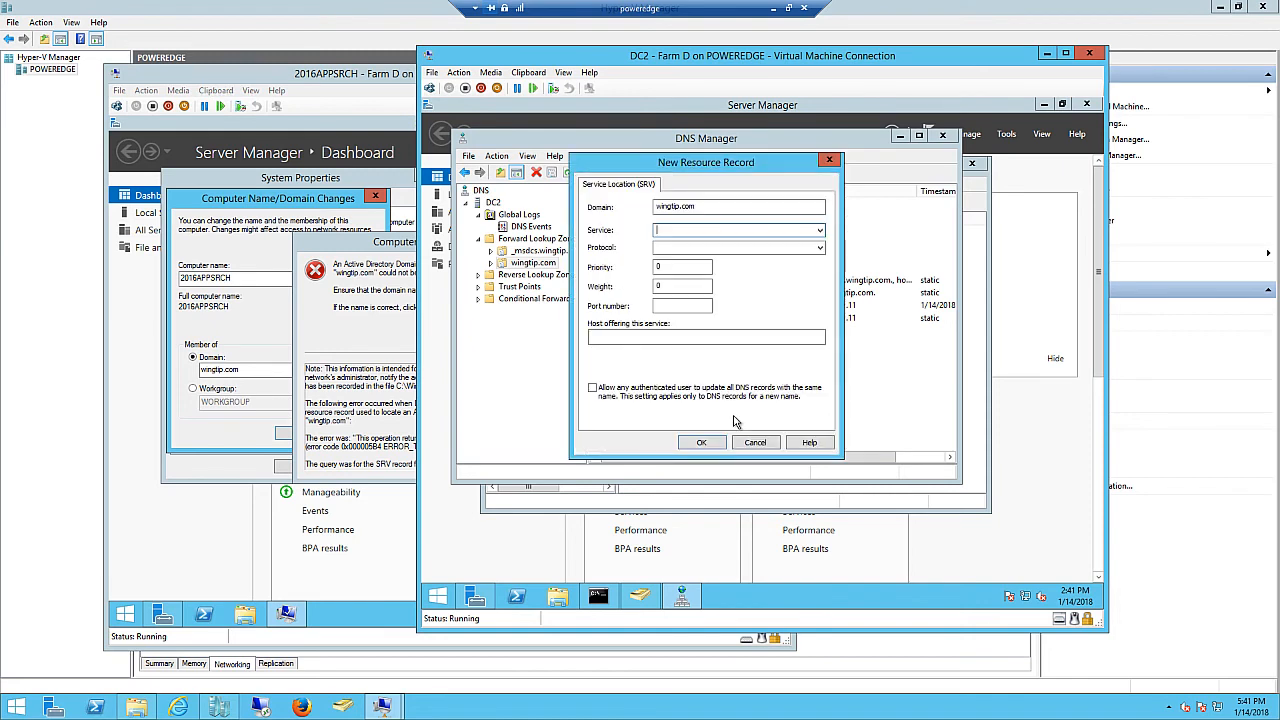
- Create the _ldap SRV record hosted by DC2.wingtip.com, finish, and close DNS Manager
{"action": "left_click", "coordinate": [820, 231]}
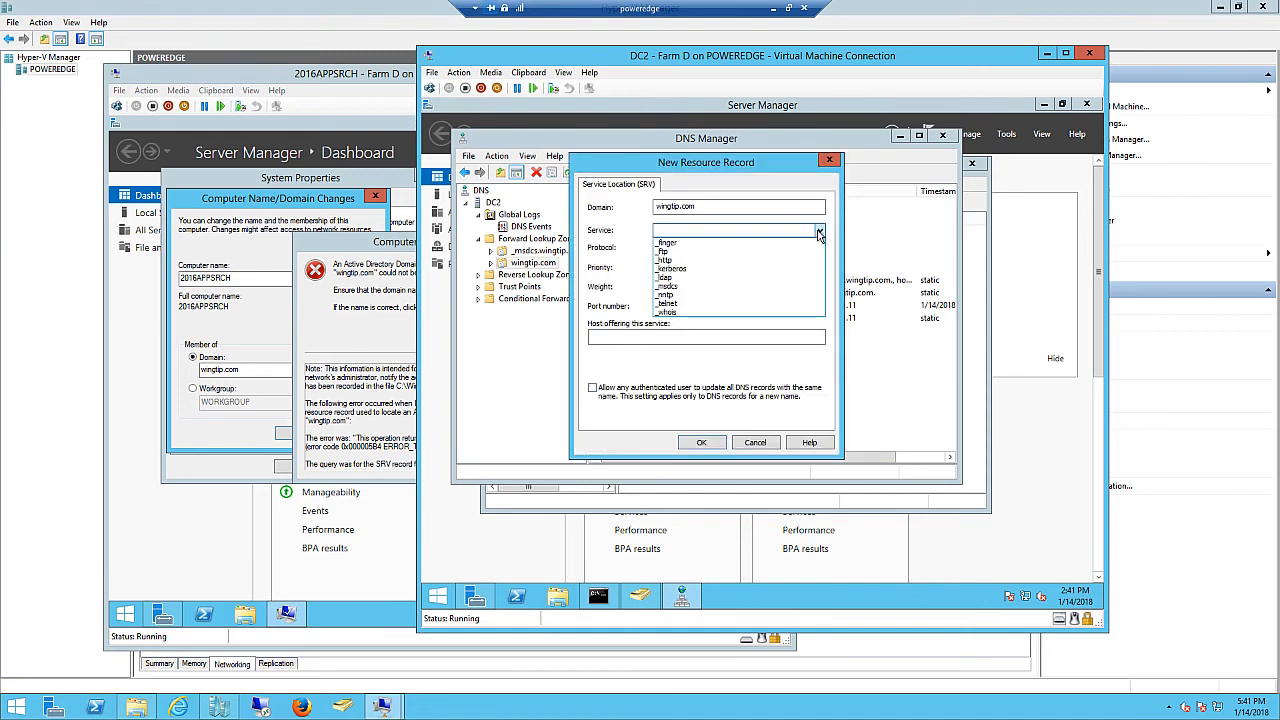
{"action": "left_click", "coordinate": [669, 278]}
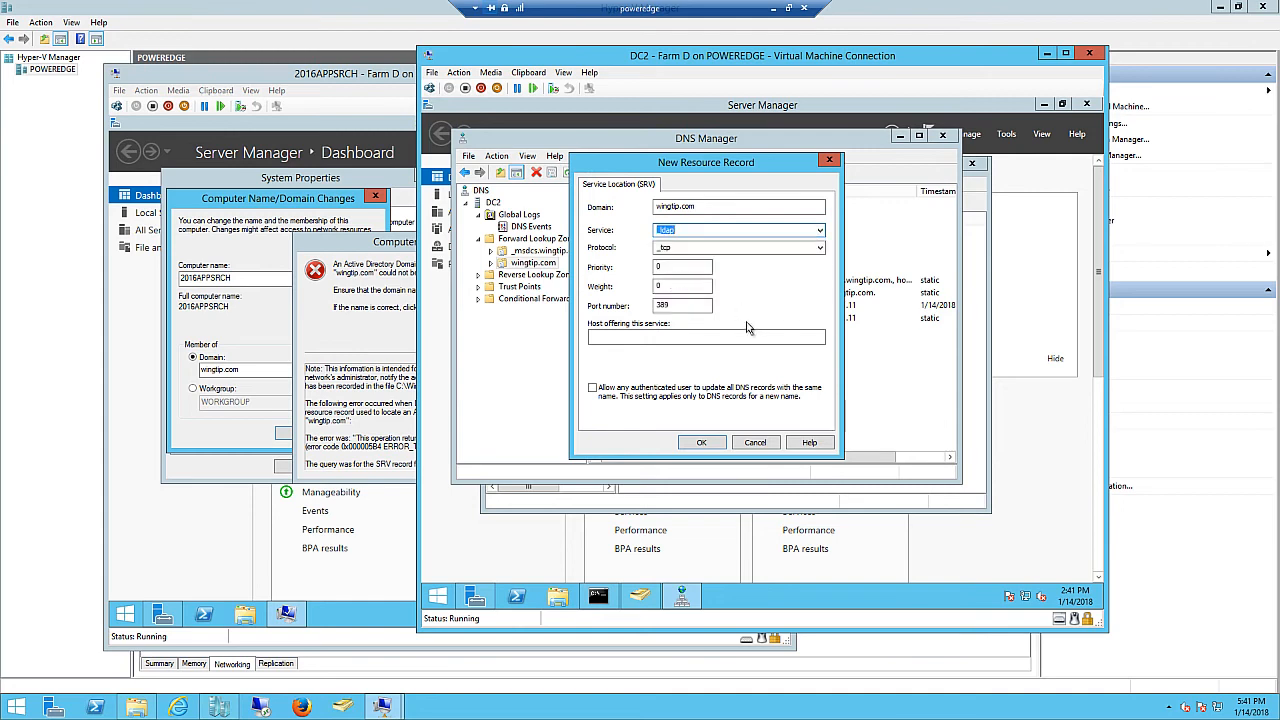
{"action": "left_click", "coordinate": [596, 337]}
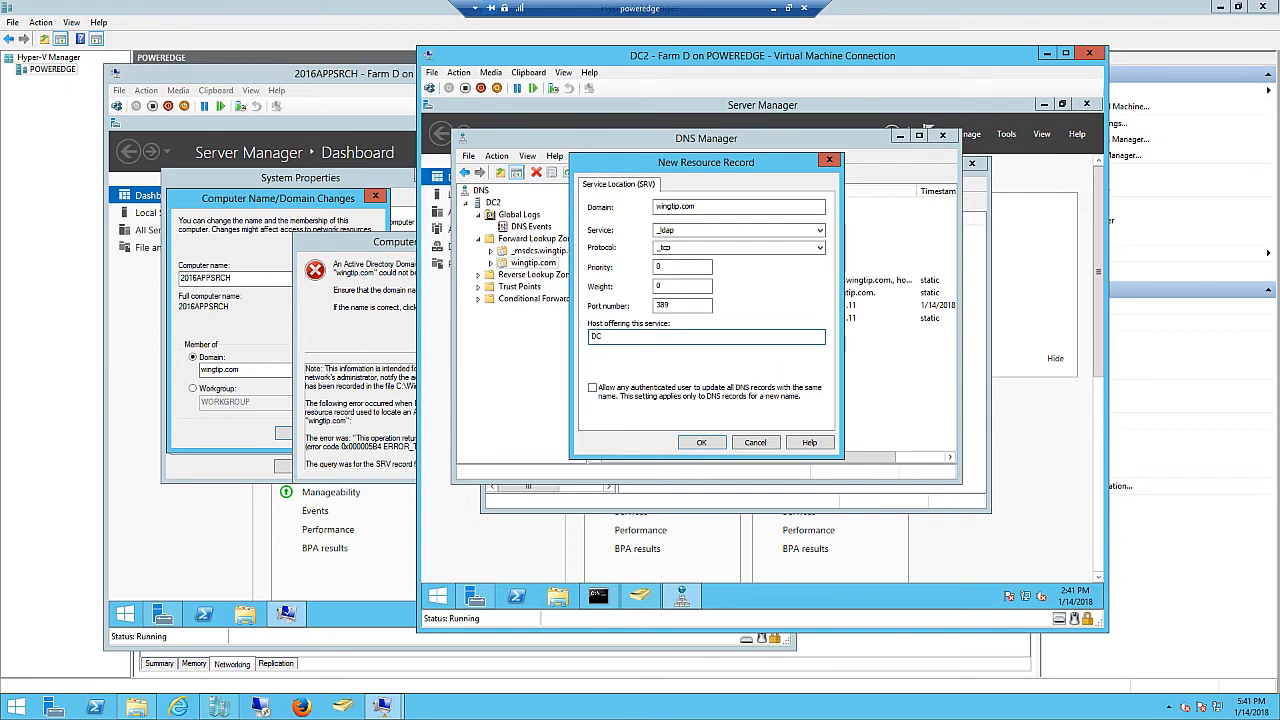
{"action": "type", "text": "DC2.wingtip.com"}
{"action": "left_click", "coordinate": [701, 443]}
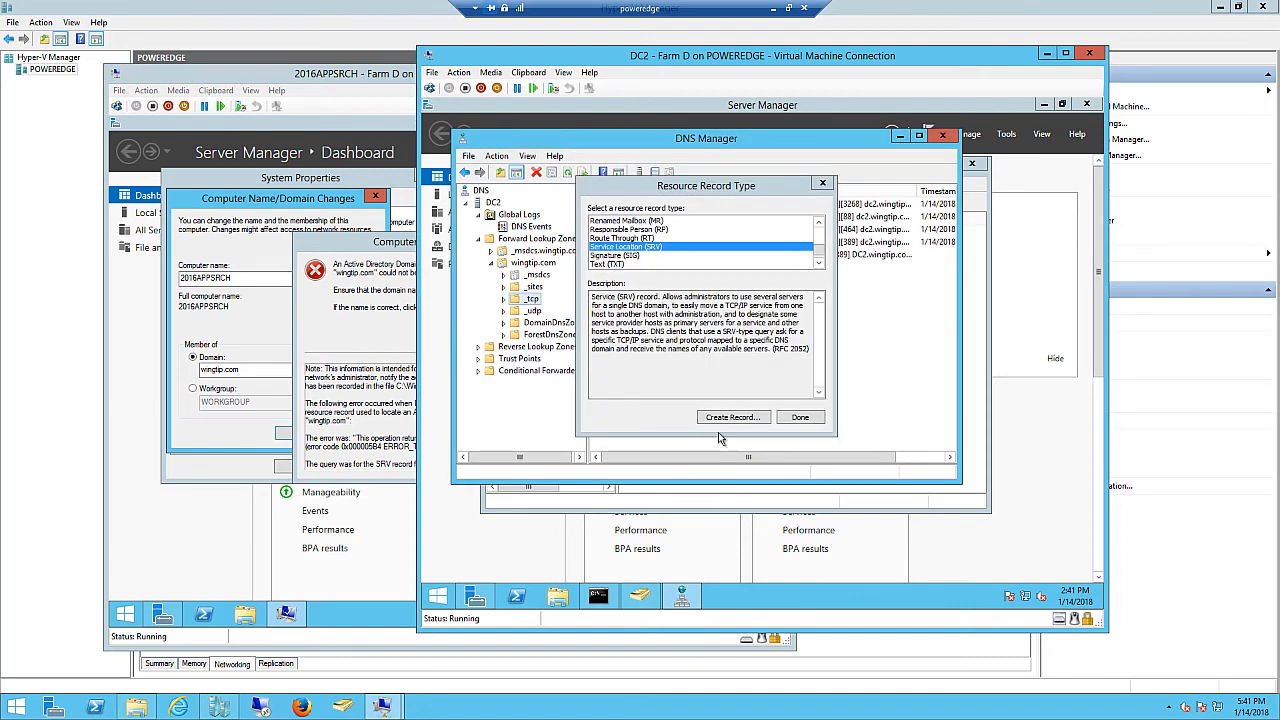
{"action": "left_click", "coordinate": [797, 420]}
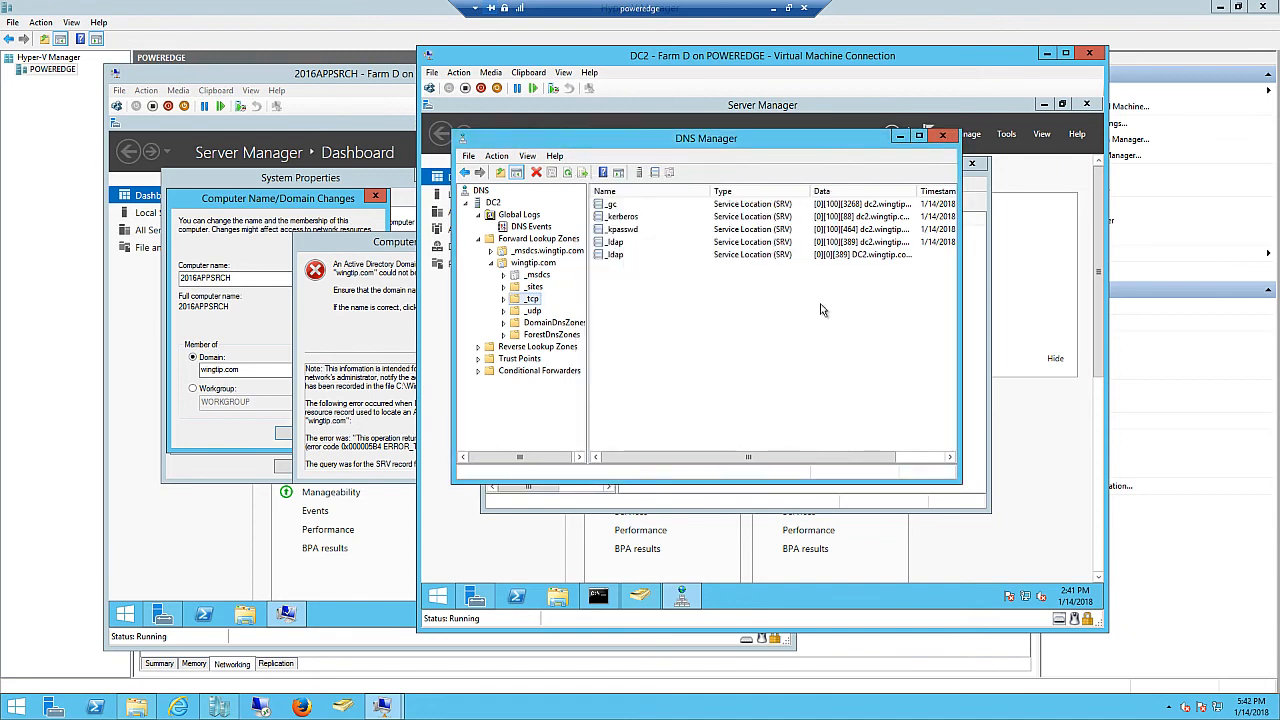
{"action": "left_click", "coordinate": [943, 137]}
- Read 2016APPSRCH's join error details, then list wingtip.com's containers in DC2's Active Directory Users and Computers
{"action": "left_click", "coordinate": [341, 251]}
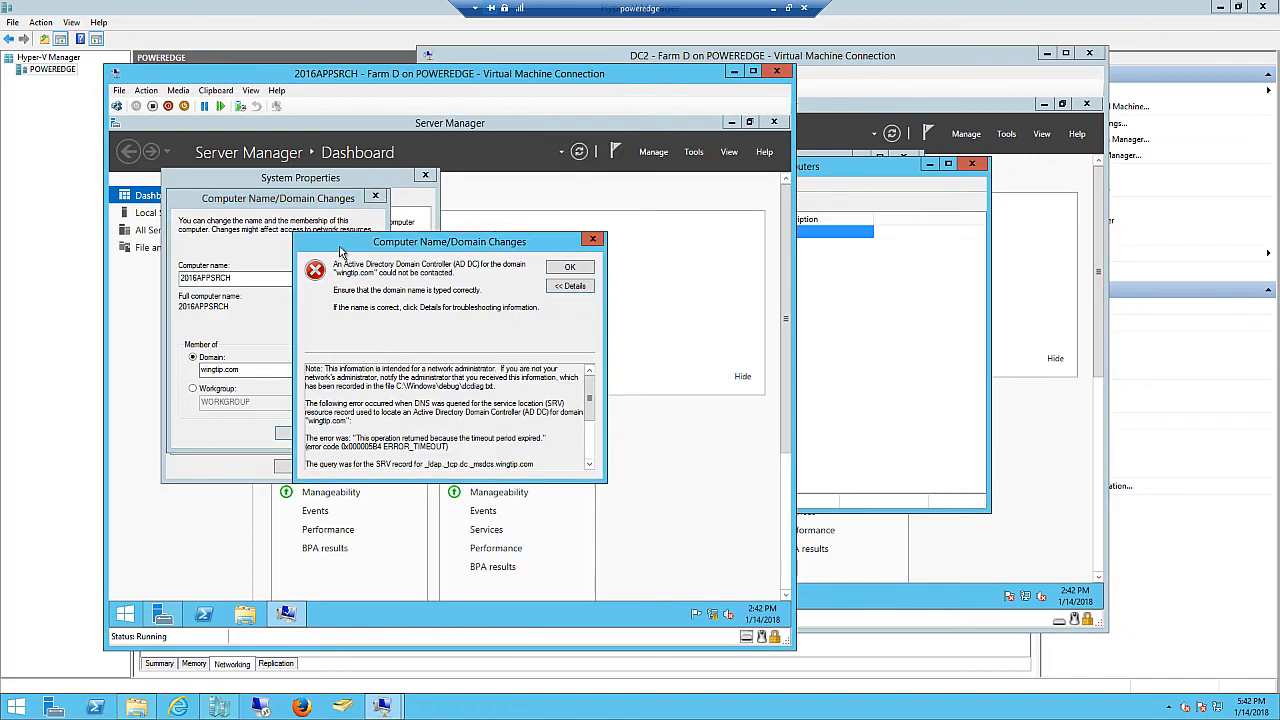
{"action": "left_click", "coordinate": [594, 241]}
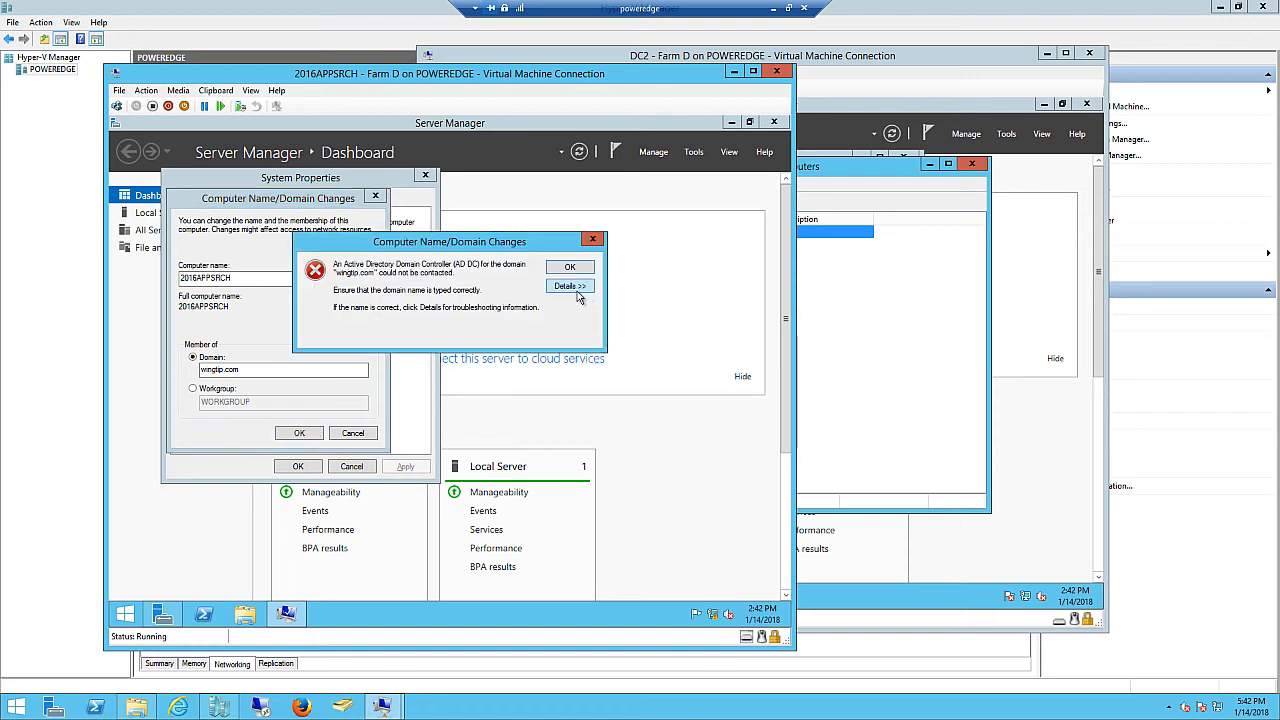
{"action": "left_click", "coordinate": [576, 288]}
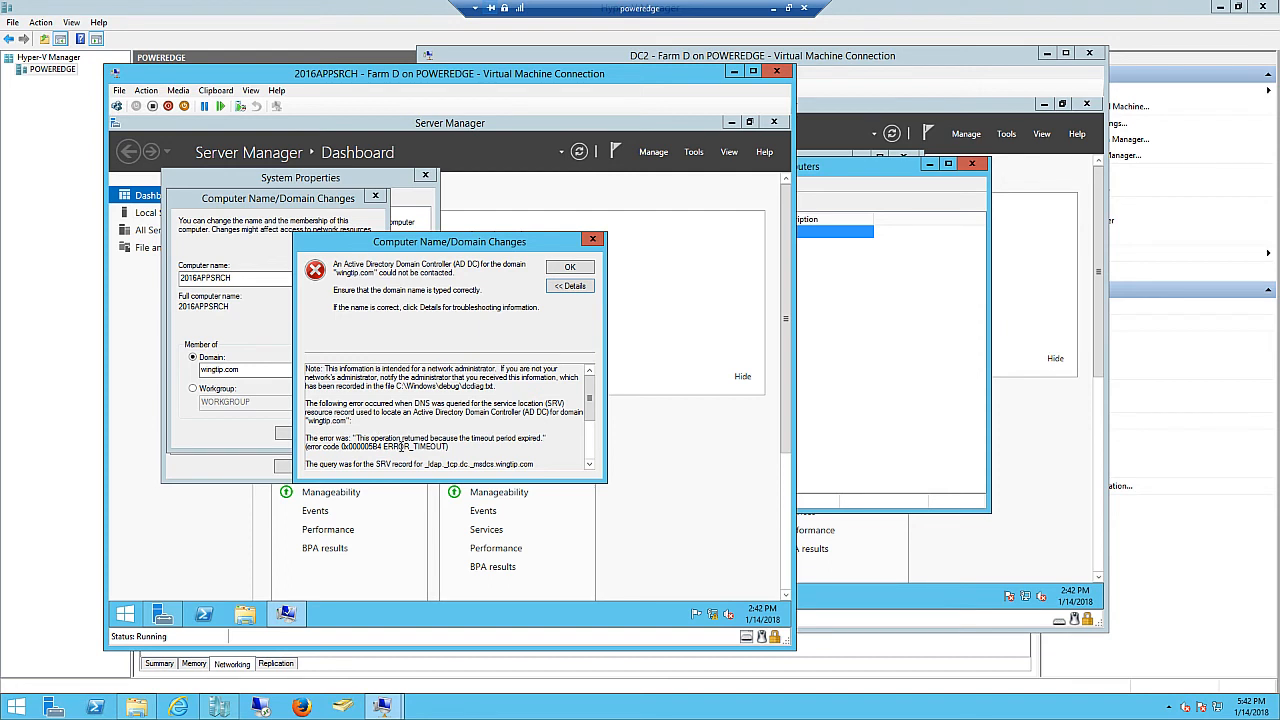
{"action": "left_click_drag", "start_coordinate": [591, 412], "coordinate": [592, 430]}
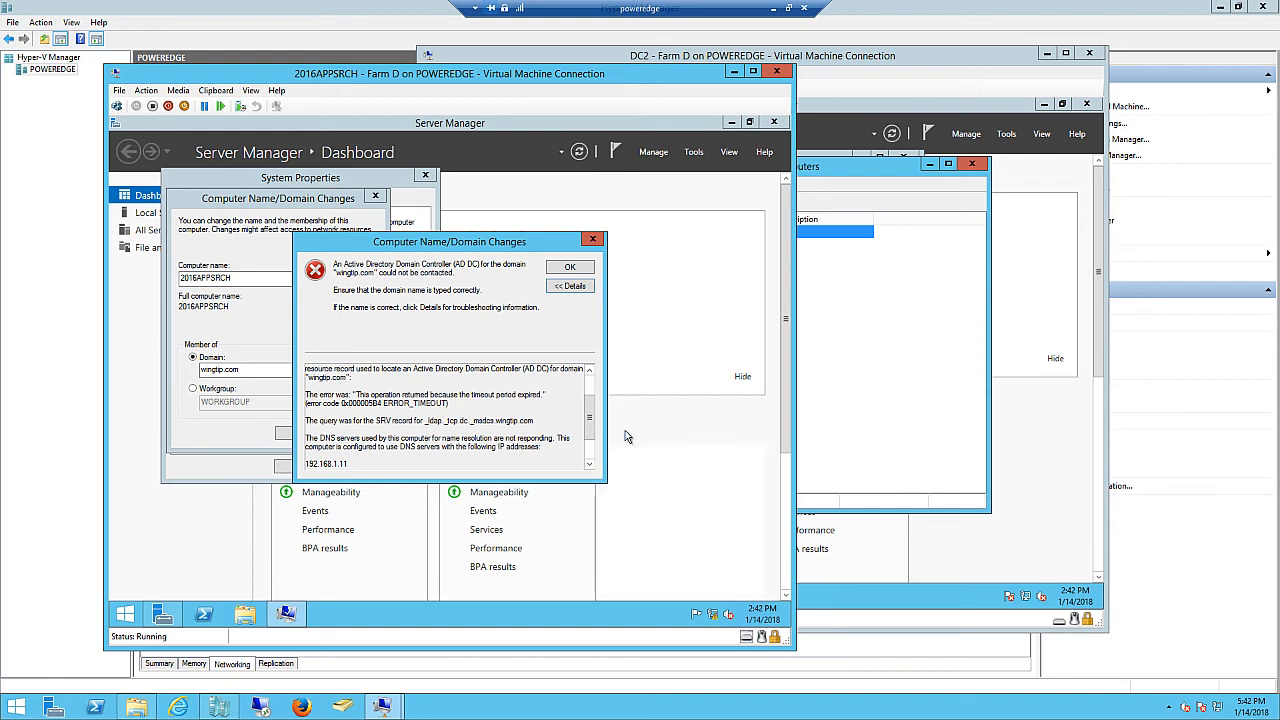
{"action": "left_click", "coordinate": [857, 463]}
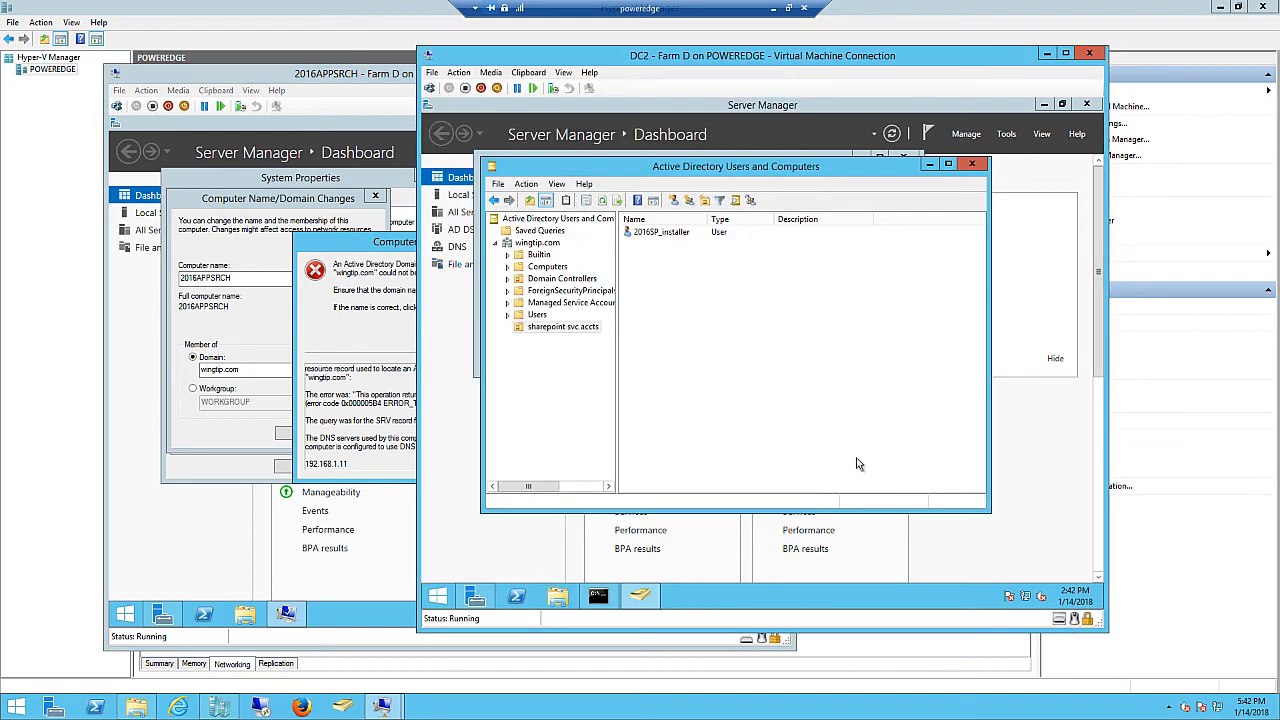
{"action": "left_click", "coordinate": [531, 244]}
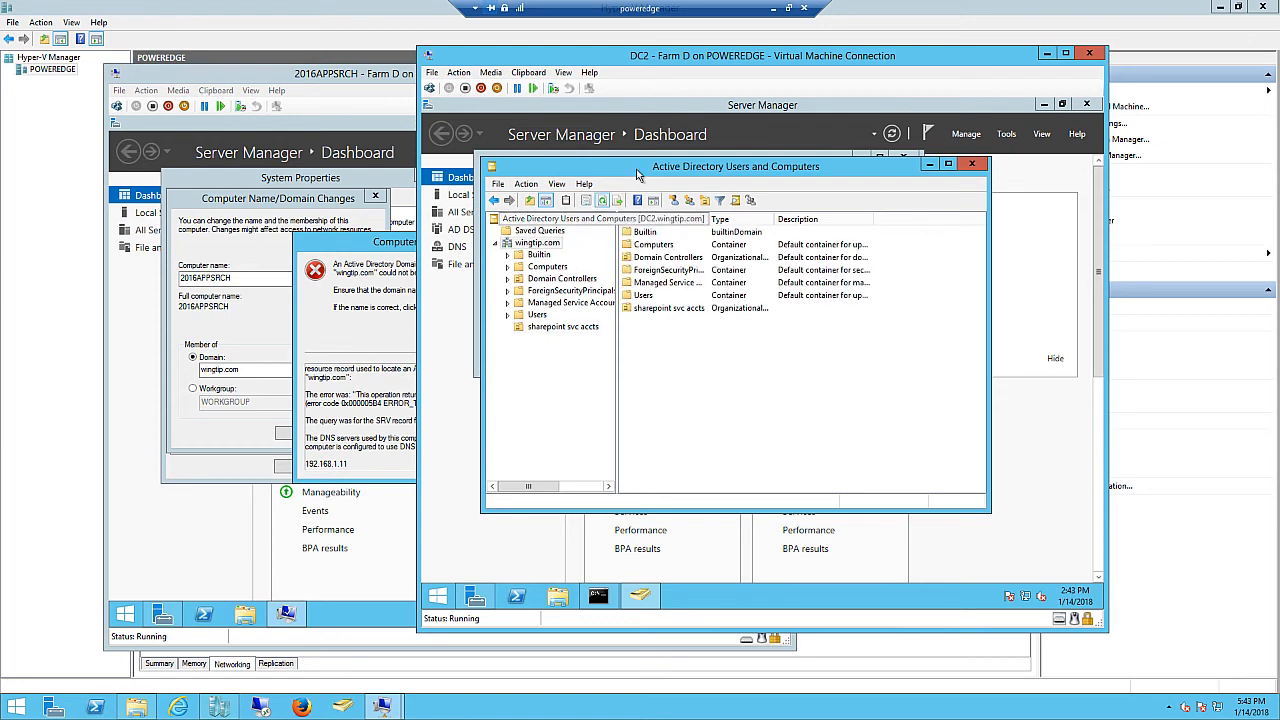
- Launch DNS Manager on DC2 and arrange the DC2 and 2016APPSRCH windows
{"action": "right_click", "coordinate": [447, 597]}
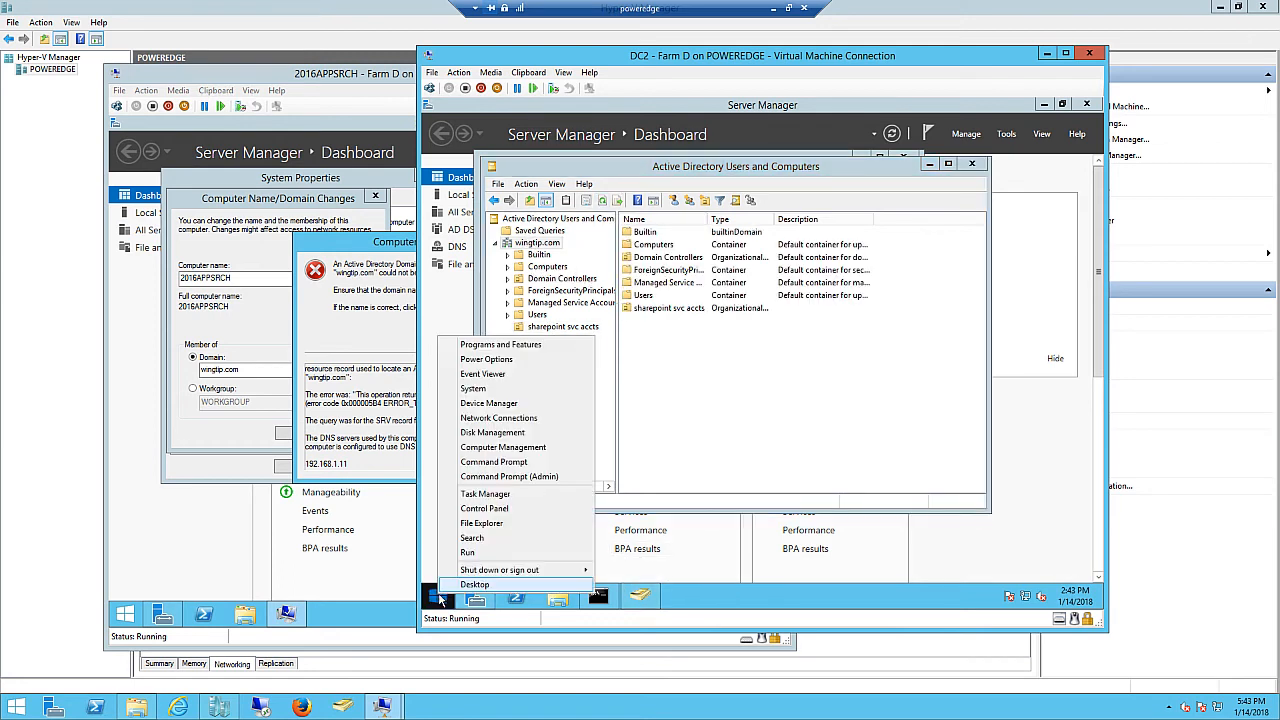
{"action": "left_click", "coordinate": [476, 556]}
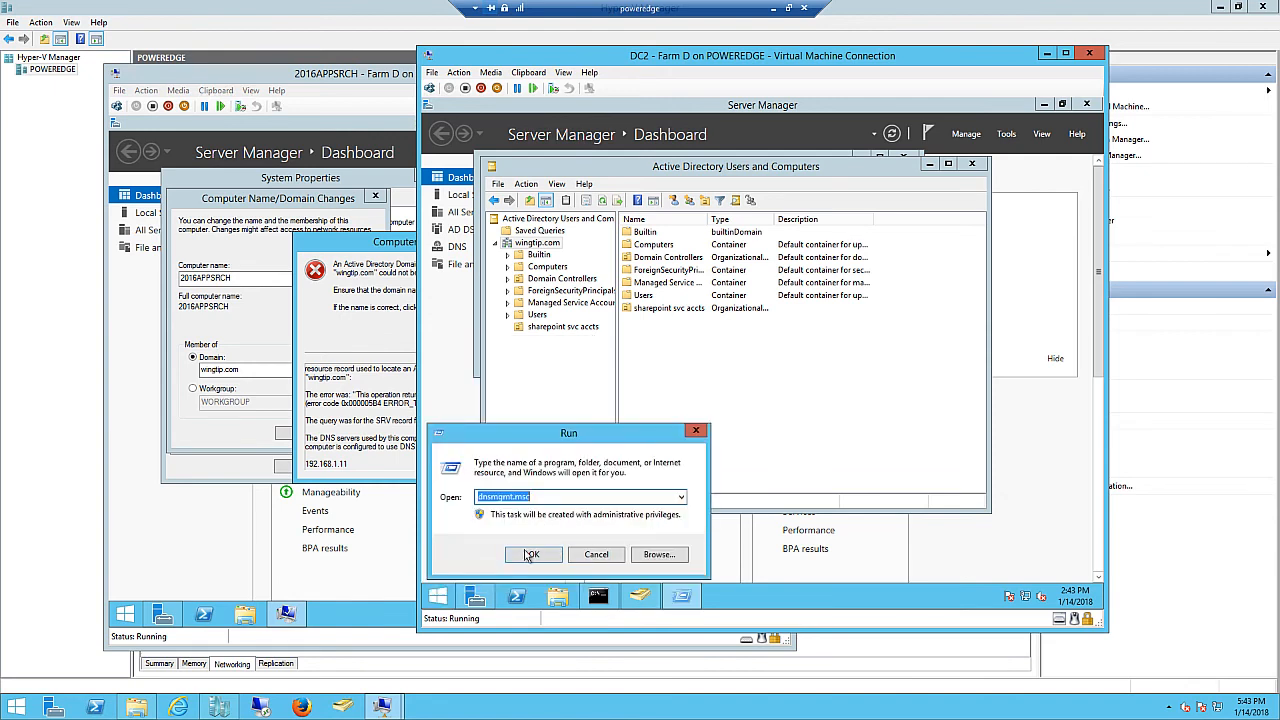
{"action": "left_click", "coordinate": [527, 556]}
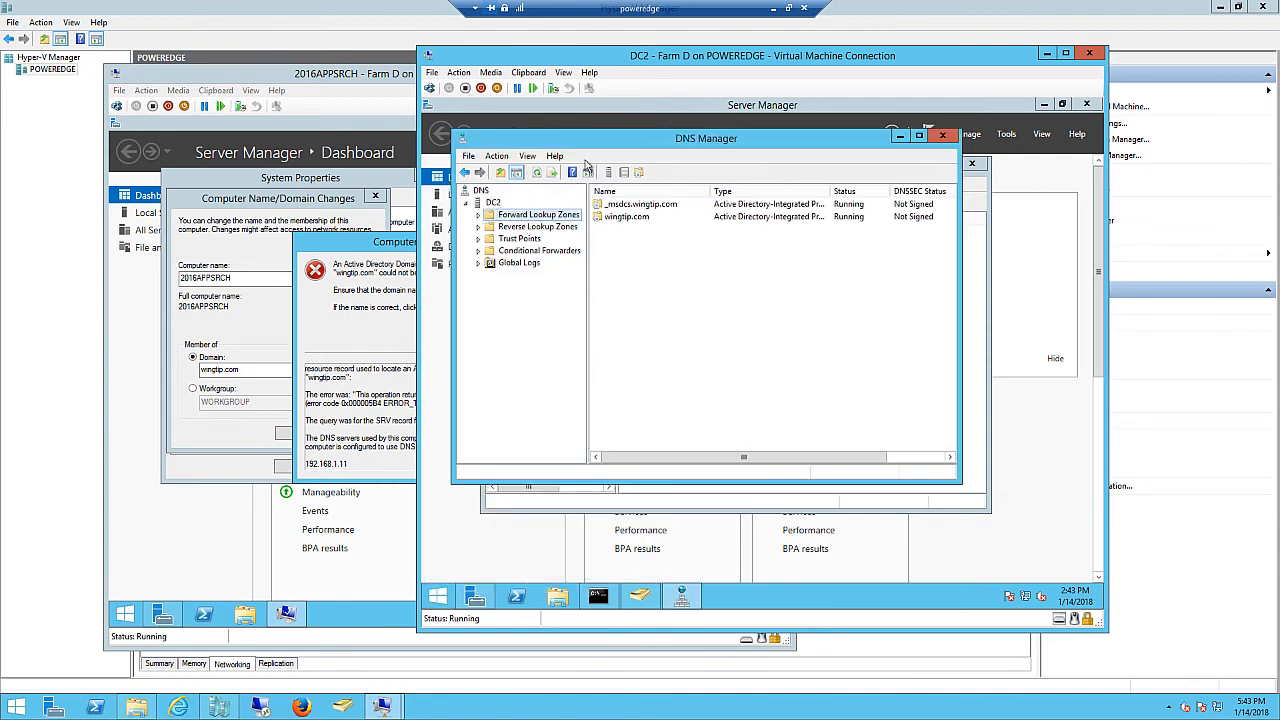
{"action": "left_click_drag", "start_coordinate": [606, 58], "coordinate": [697, 60]}
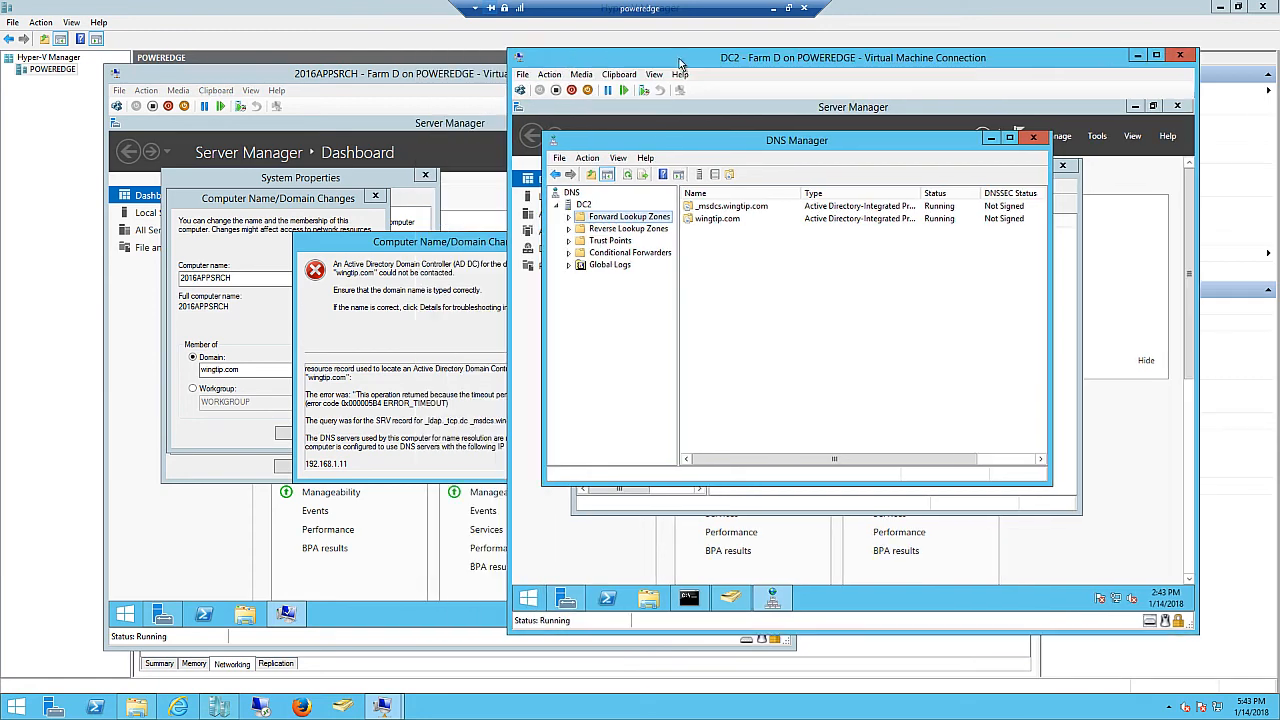
{"action": "left_click", "coordinate": [435, 244]}
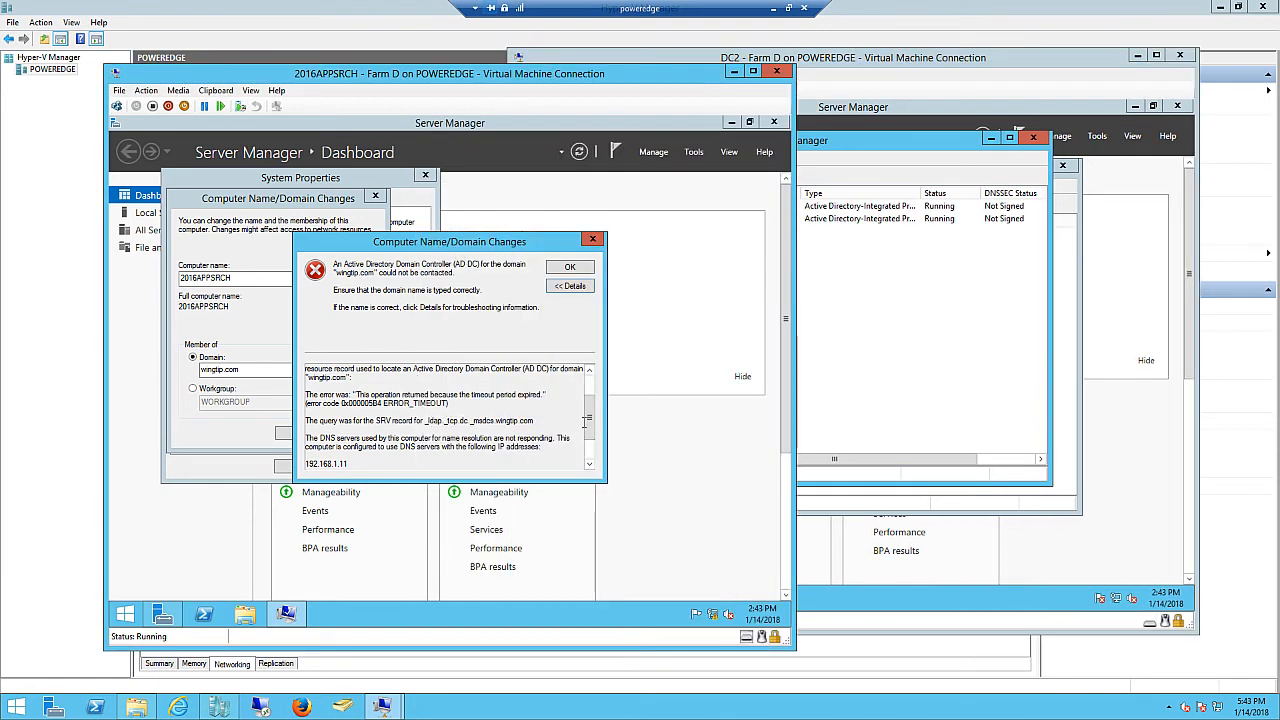
{"action": "left_click", "coordinate": [858, 406]}
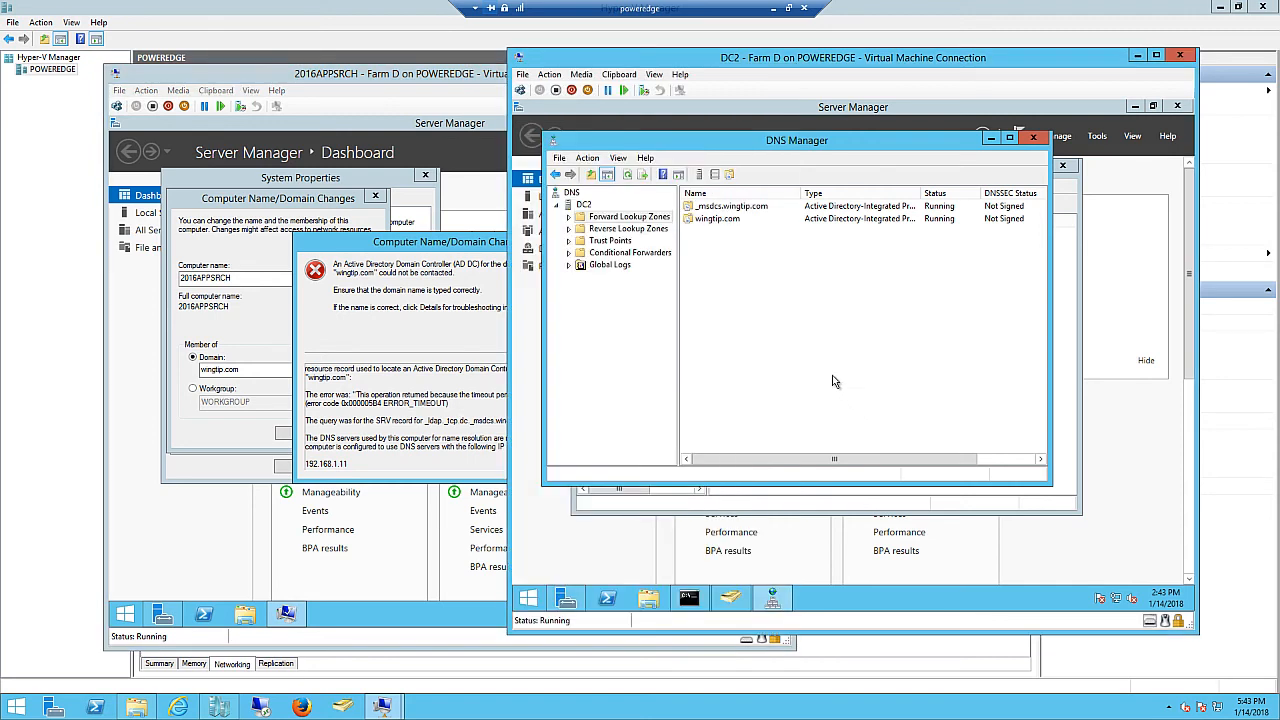
- Inspect the _ldap SRV record under wingtip.com > _tcp without changes, then return to 2016APPSRCH
{"action": "left_click", "coordinate": [569, 217]}
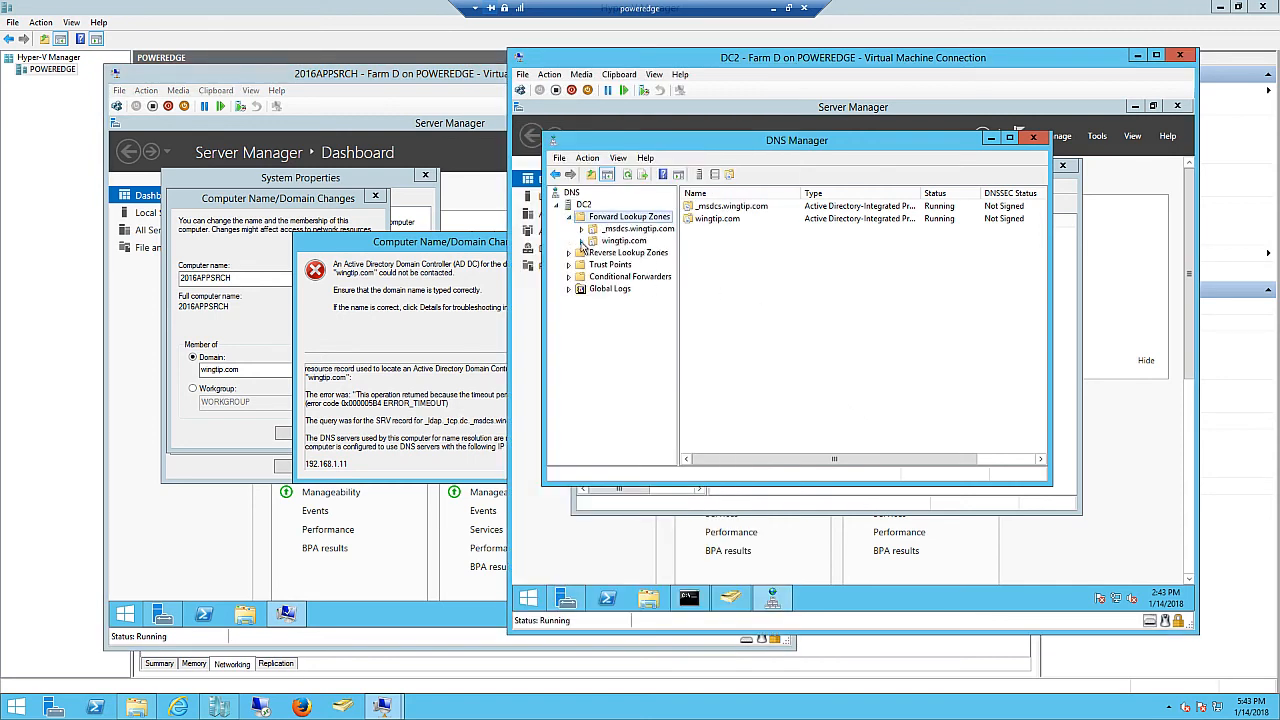
{"action": "left_click", "coordinate": [582, 241]}
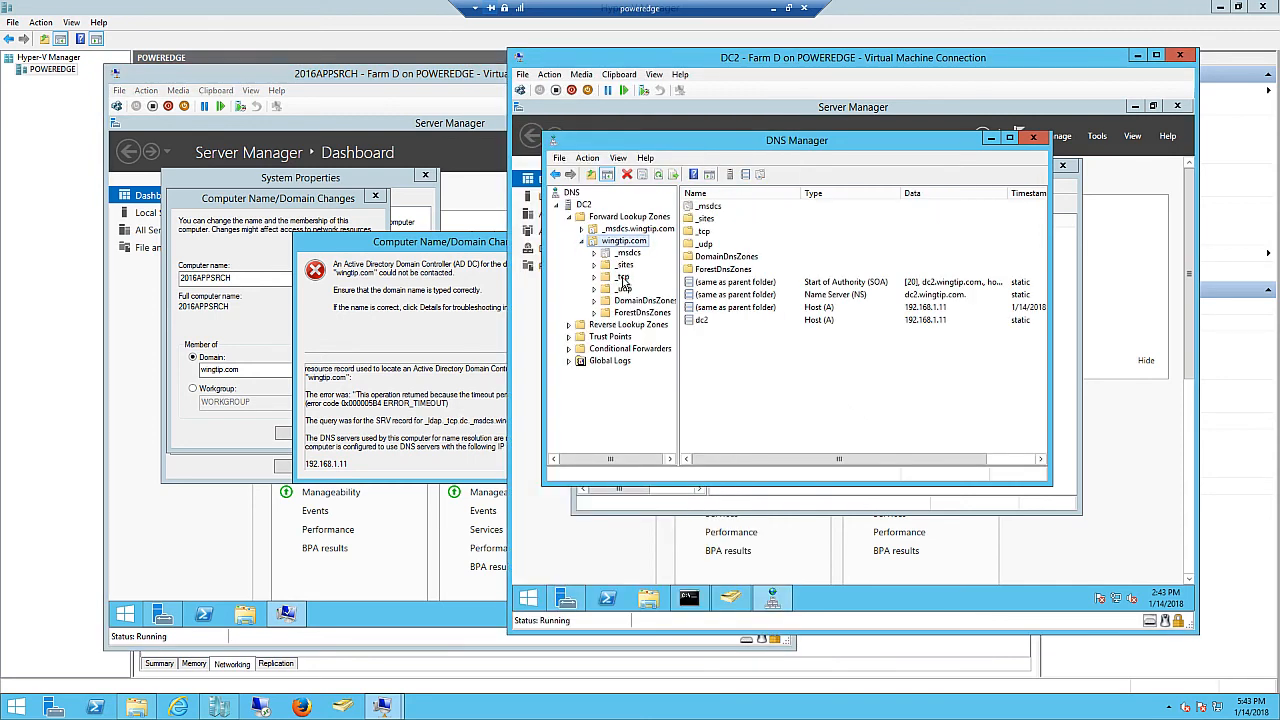
{"action": "left_click", "coordinate": [622, 278]}
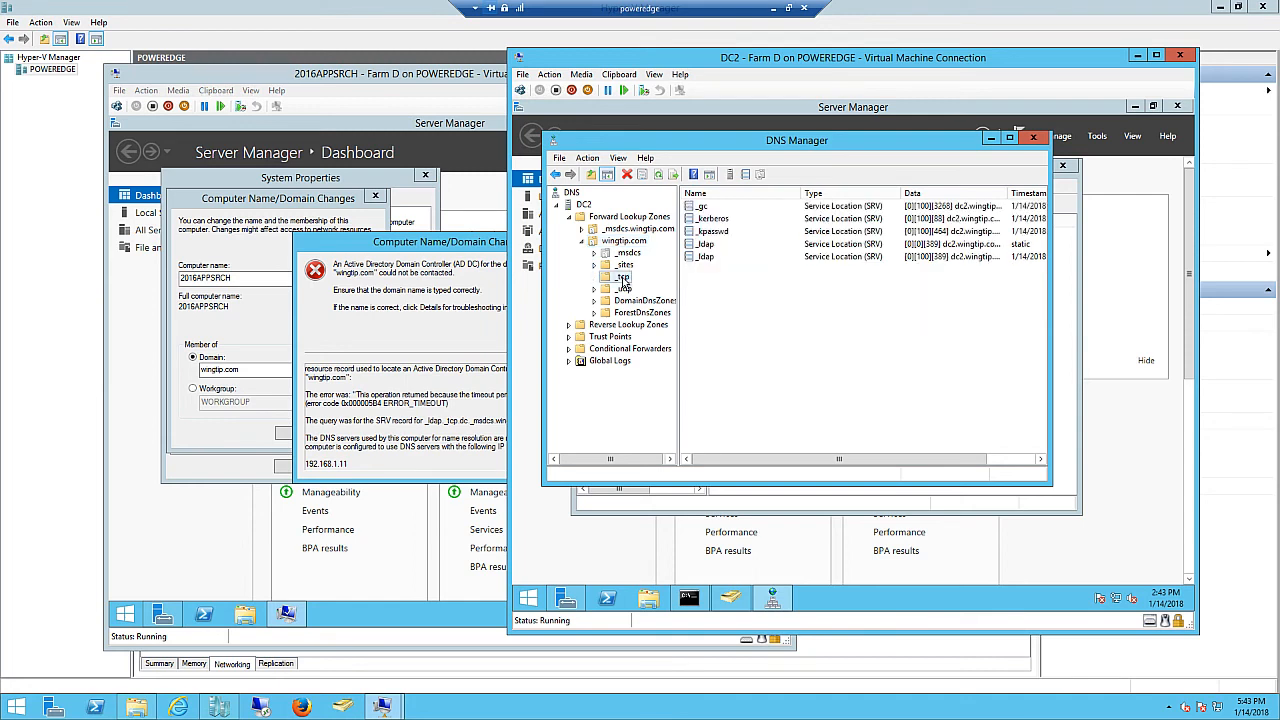
{"action": "left_click", "coordinate": [701, 245]}
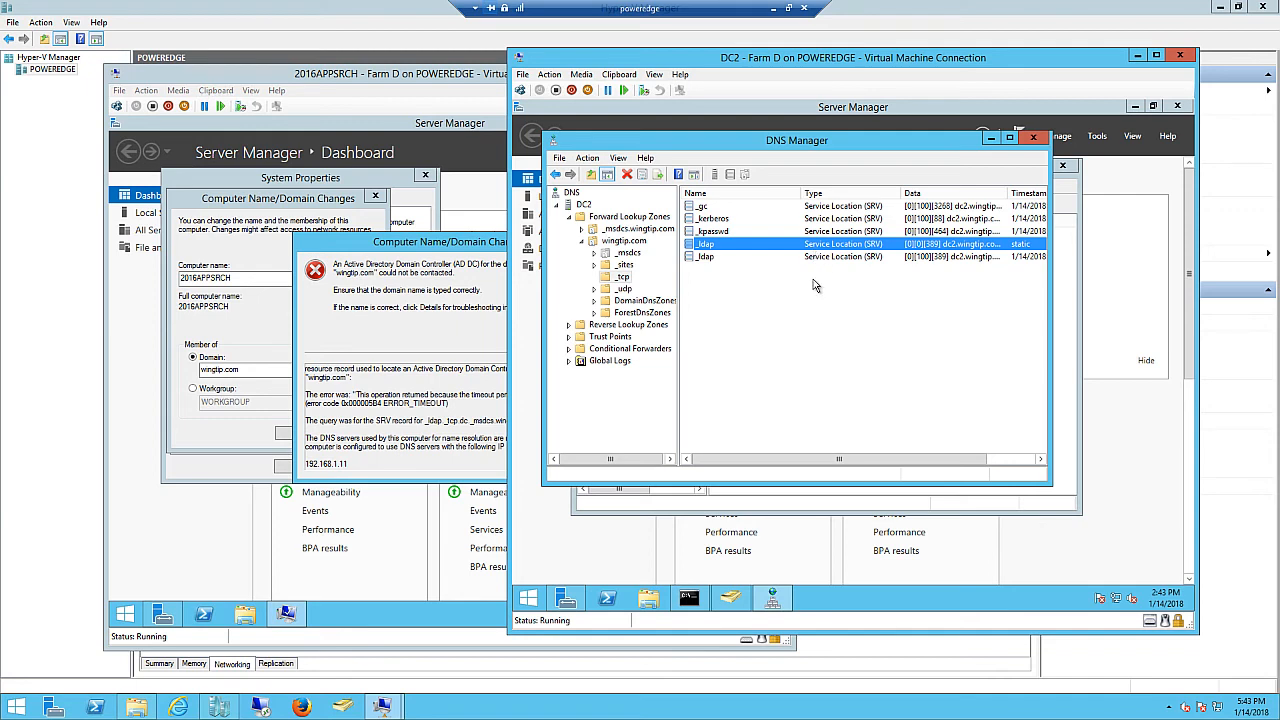
{"action": "double_click", "coordinate": [729, 249]}
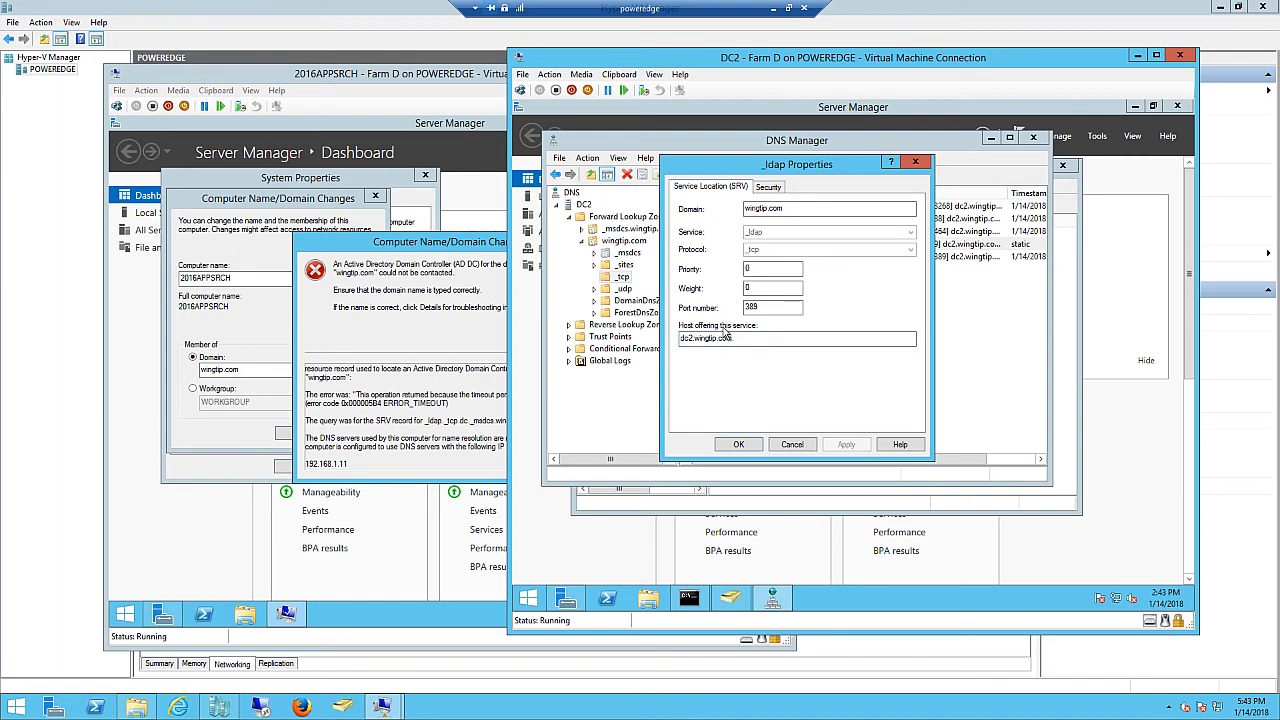
{"action": "left_click", "coordinate": [790, 446]}
{"action": "left_click", "coordinate": [386, 482]}
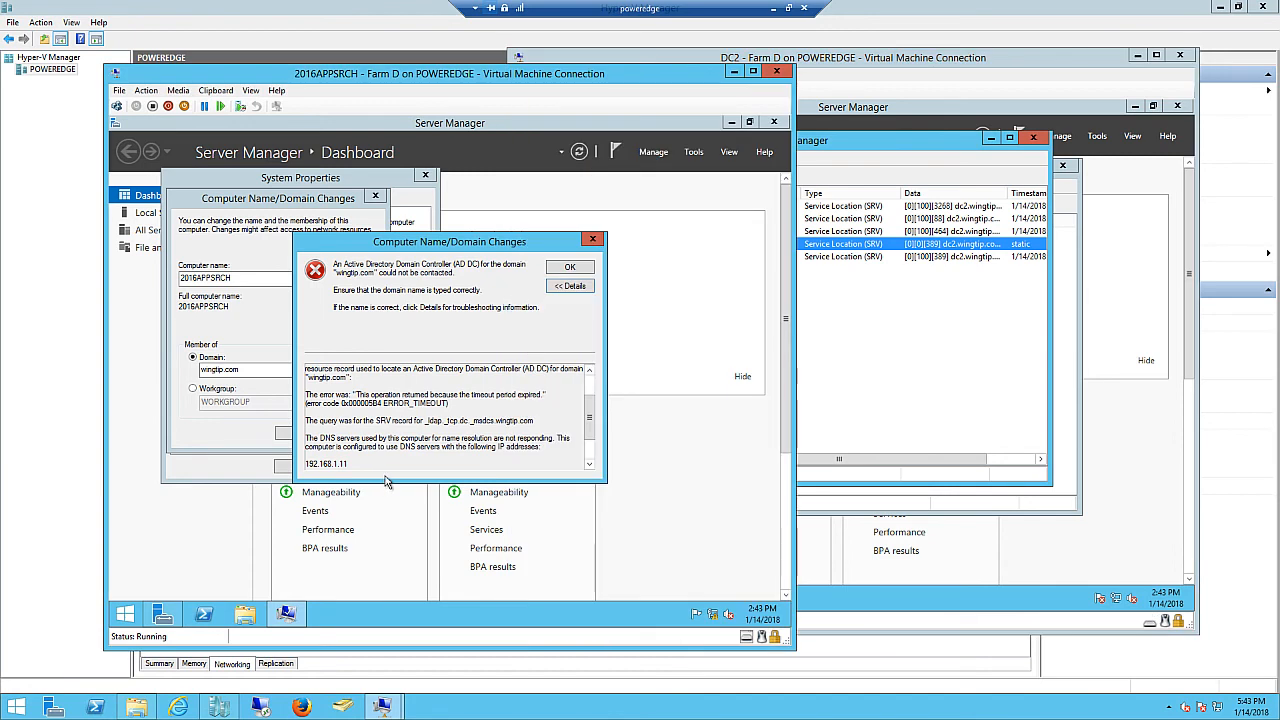
- Reopen 2016APPSRCH's Ethernet properties, confirm them with OK, minimize Network Connections, and dismiss the join error
{"action": "right_click", "coordinate": [132, 622]}
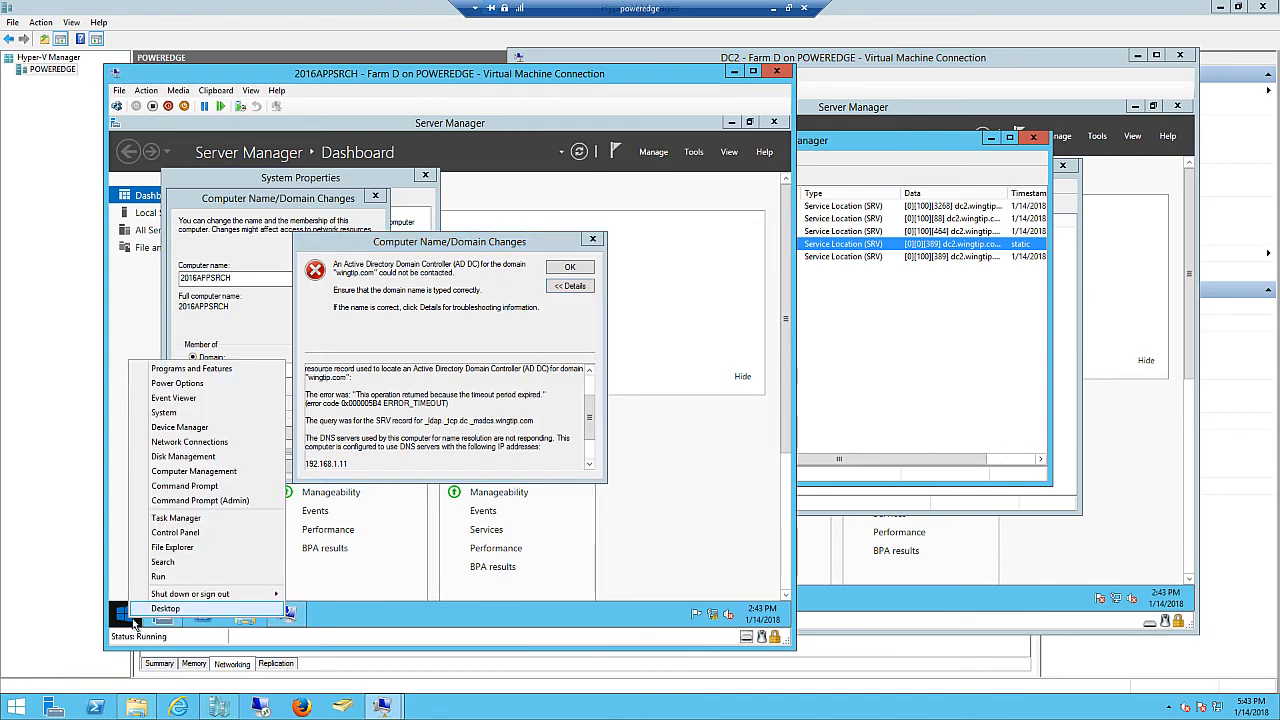
{"action": "left_click", "coordinate": [158, 577]}
{"action": "left_click", "coordinate": [221, 573]}
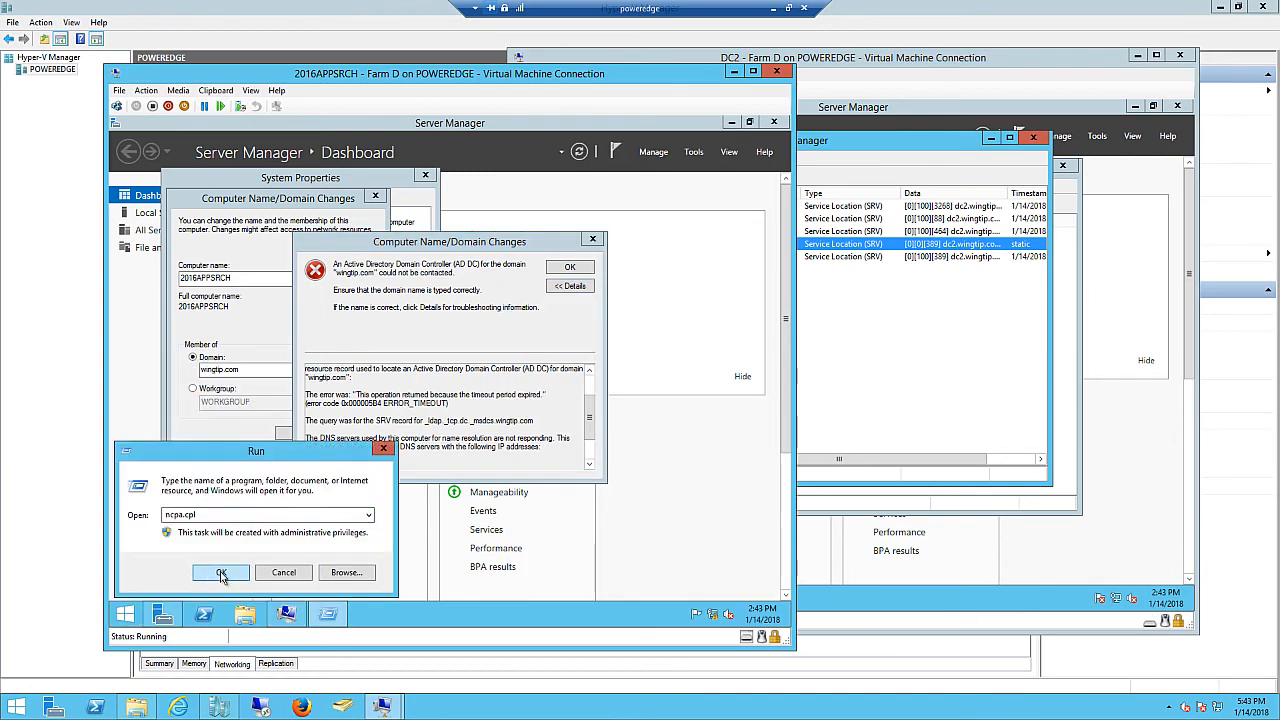
{"action": "right_click", "coordinate": [253, 258]}
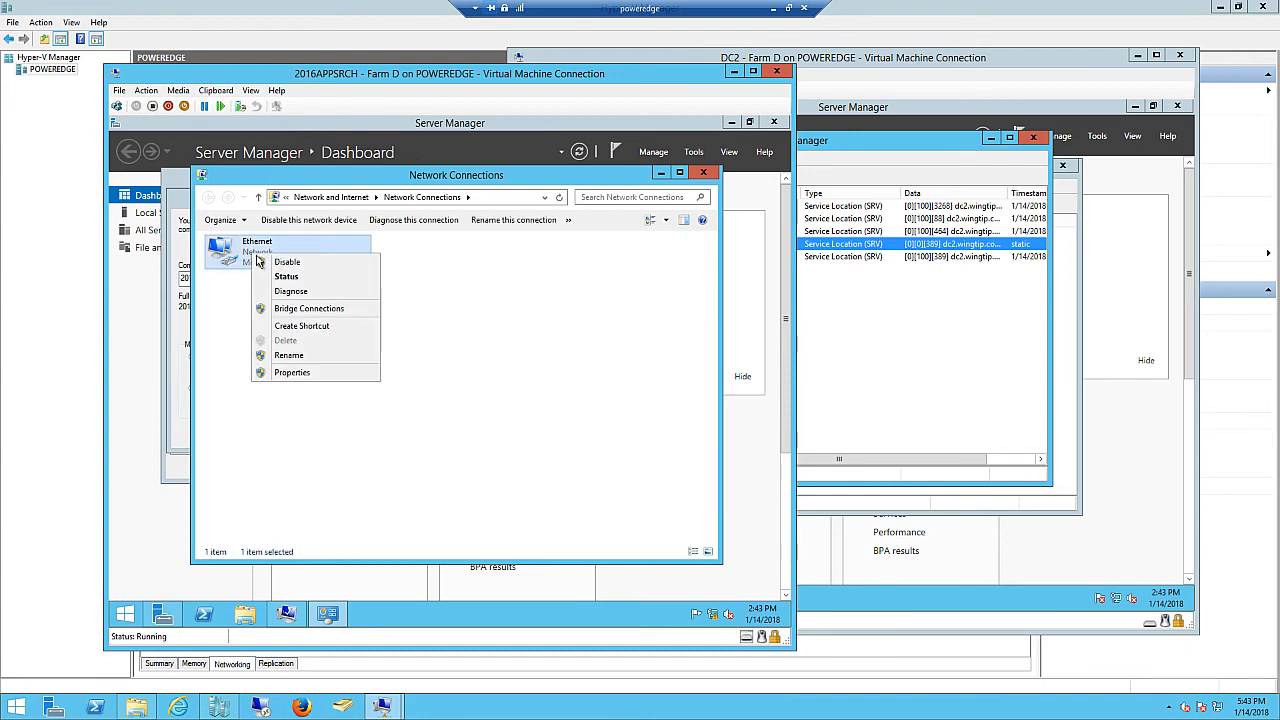
{"action": "left_click", "coordinate": [295, 372]}
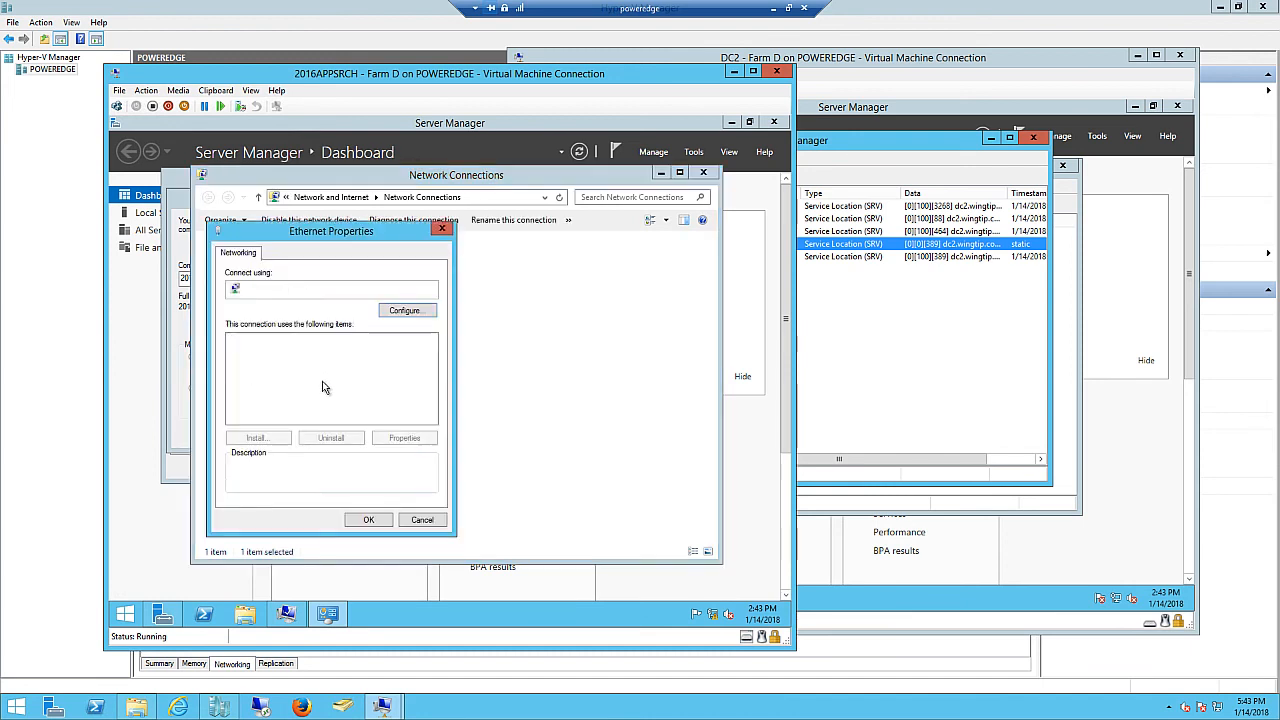
{"action": "left_click", "coordinate": [340, 419]}
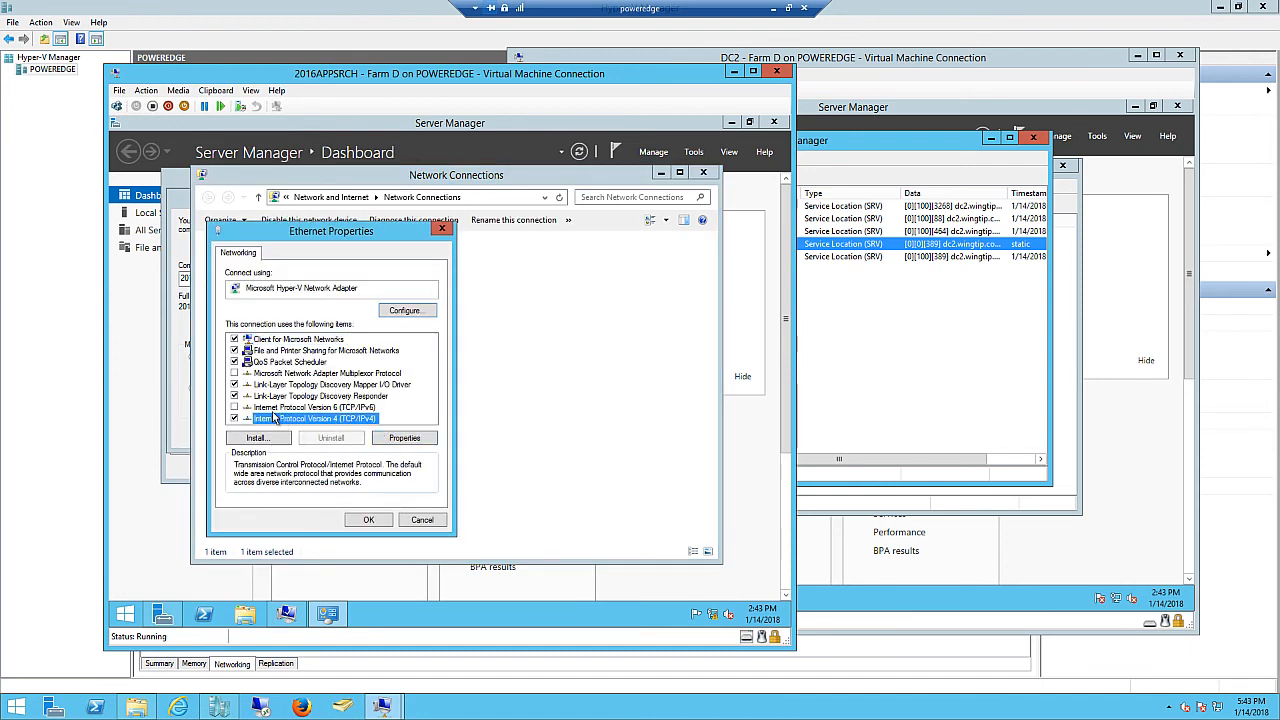
{"action": "left_click", "coordinate": [235, 408]}
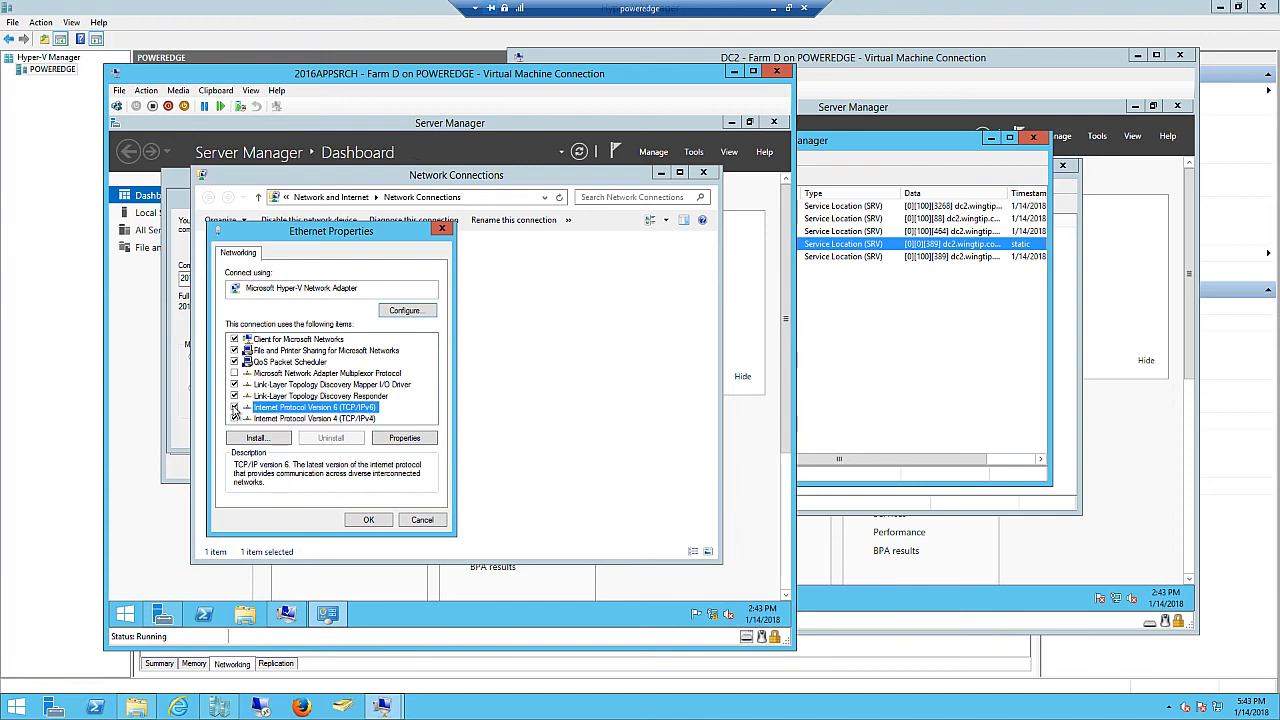
{"action": "left_click", "coordinate": [368, 520]}
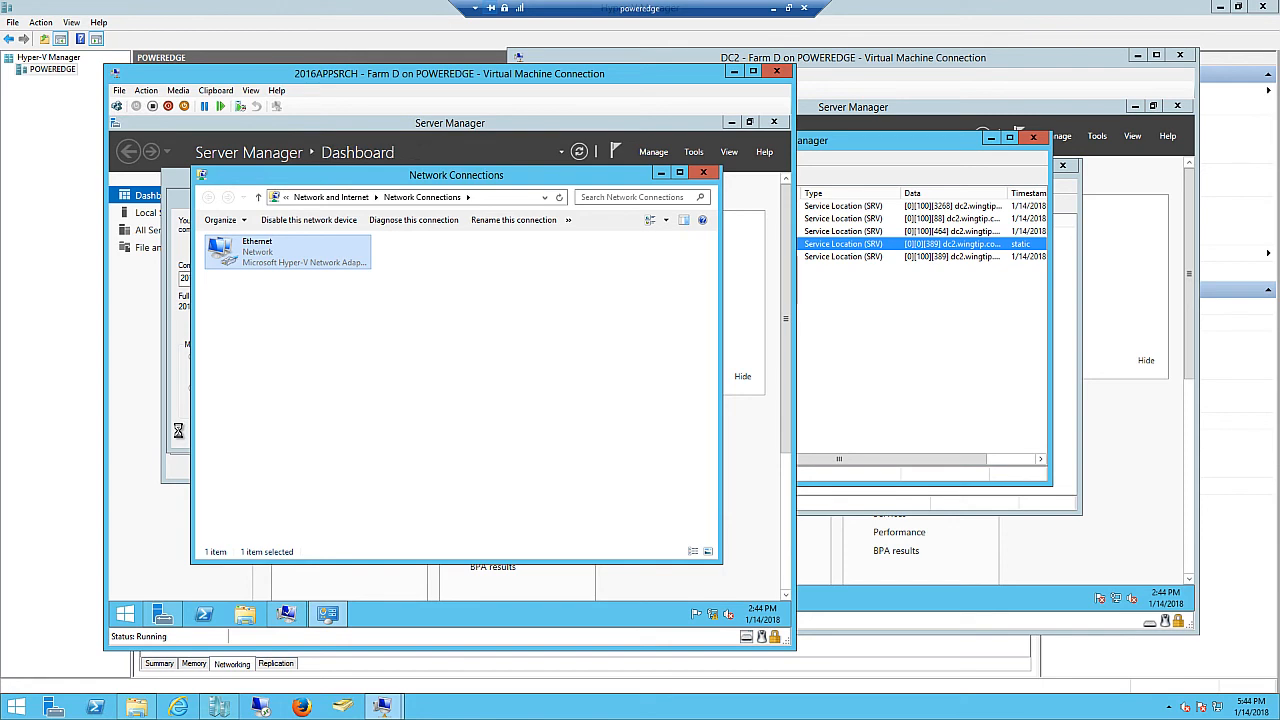
{"action": "left_click", "coordinate": [663, 176]}
{"action": "left_click", "coordinate": [566, 272]}
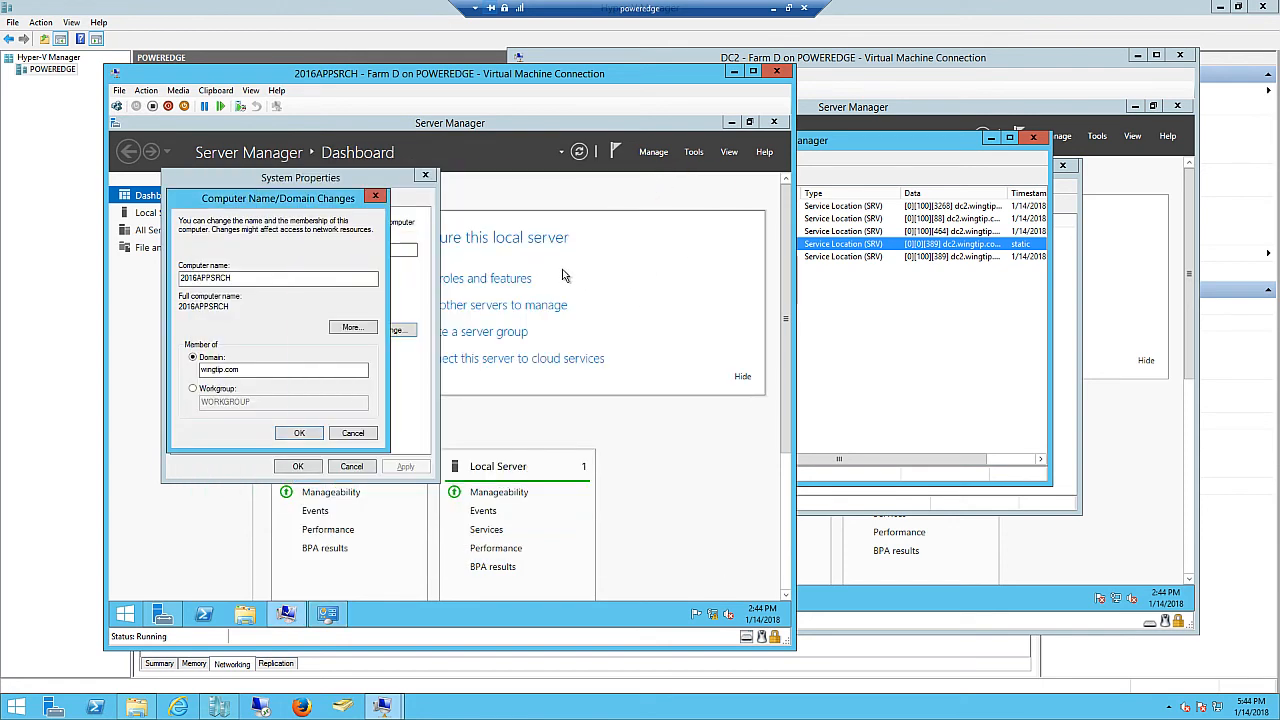
- Retry the wingtip.com join, read the DNS SRV timeout details, and cancel back to System Properties
{"action": "left_click", "coordinate": [299, 433]}
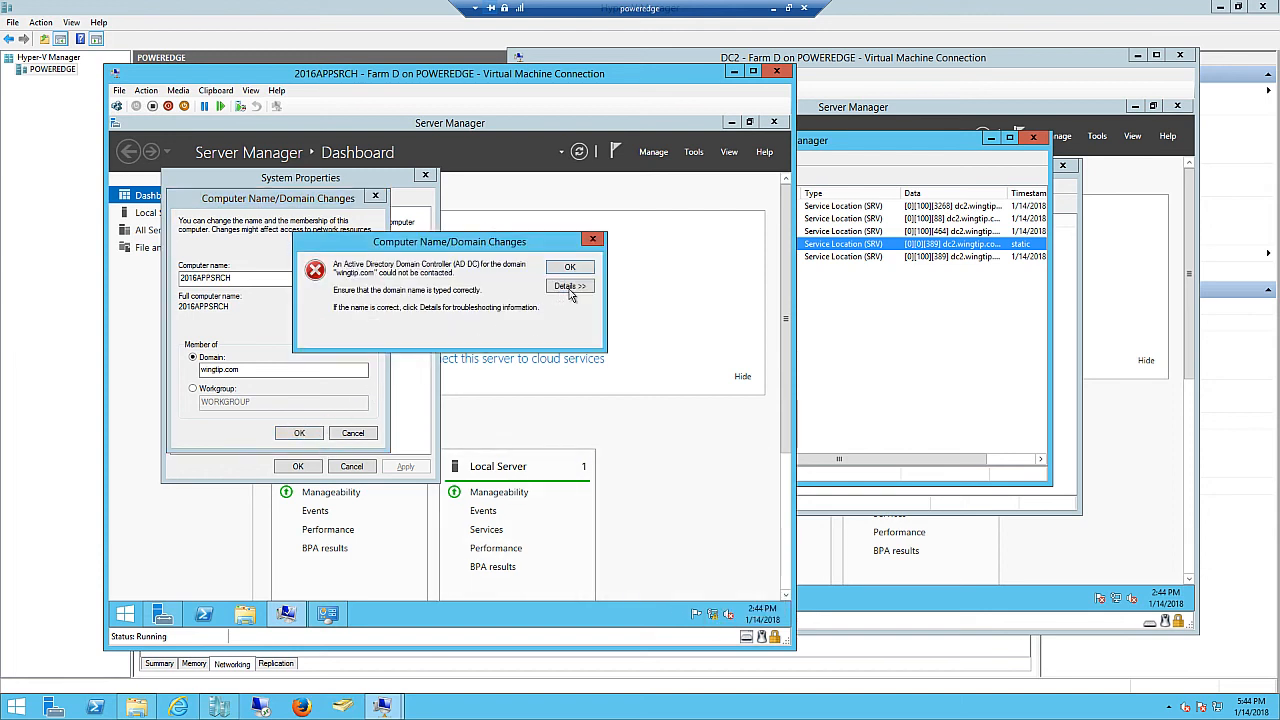
{"action": "left_click", "coordinate": [569, 288]}
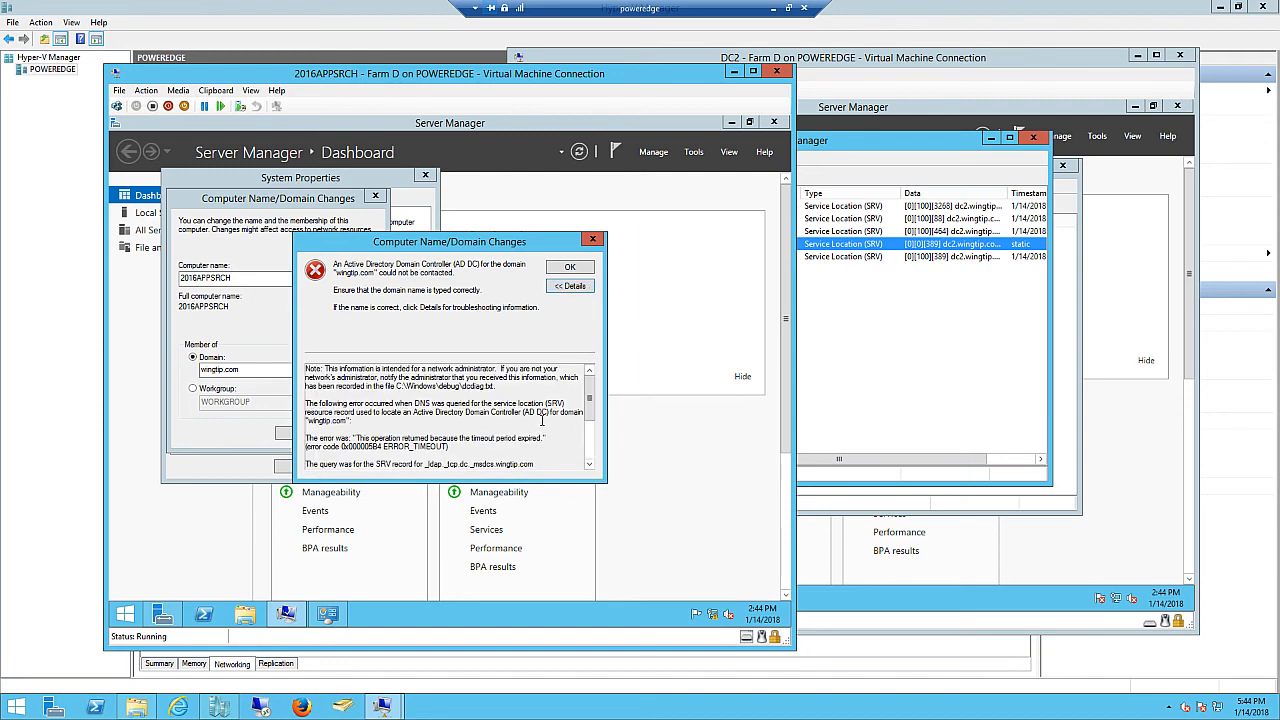
{"action": "scroll", "coordinate": [594, 455], "scroll_direction": "down", "scroll_amount": 3}
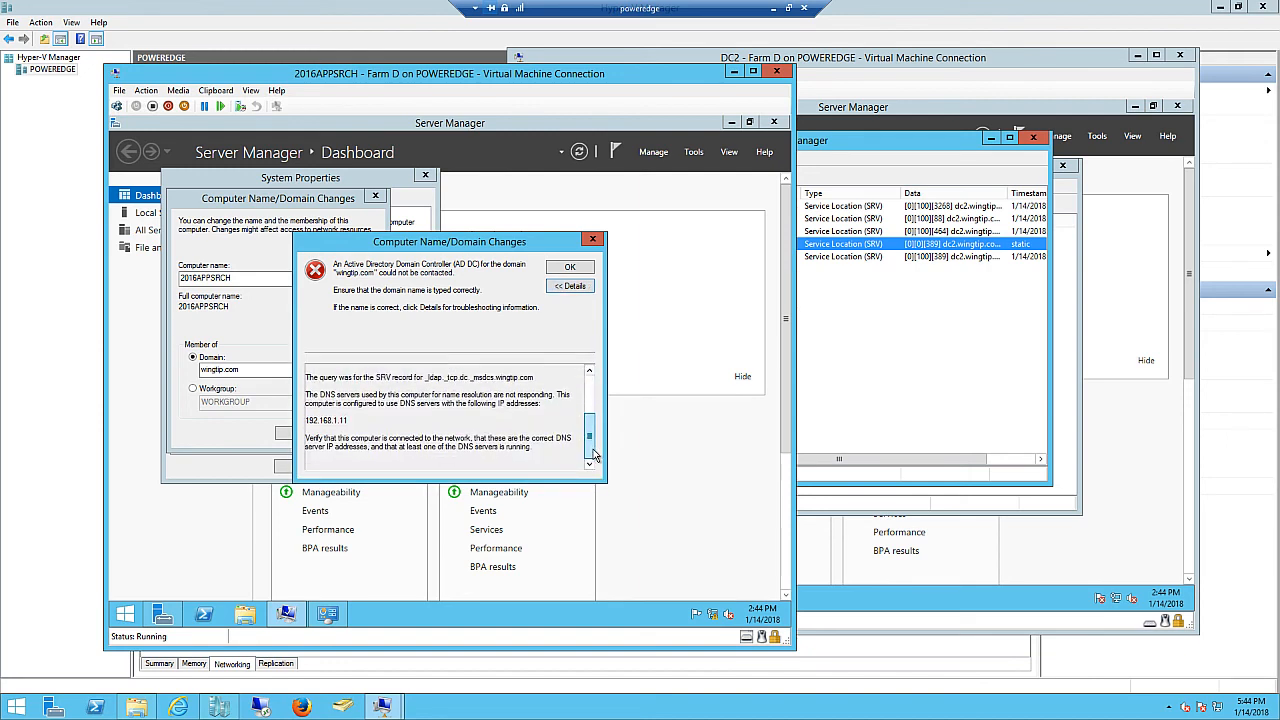
{"action": "scroll", "coordinate": [596, 450], "scroll_direction": "up", "scroll_amount": 3}
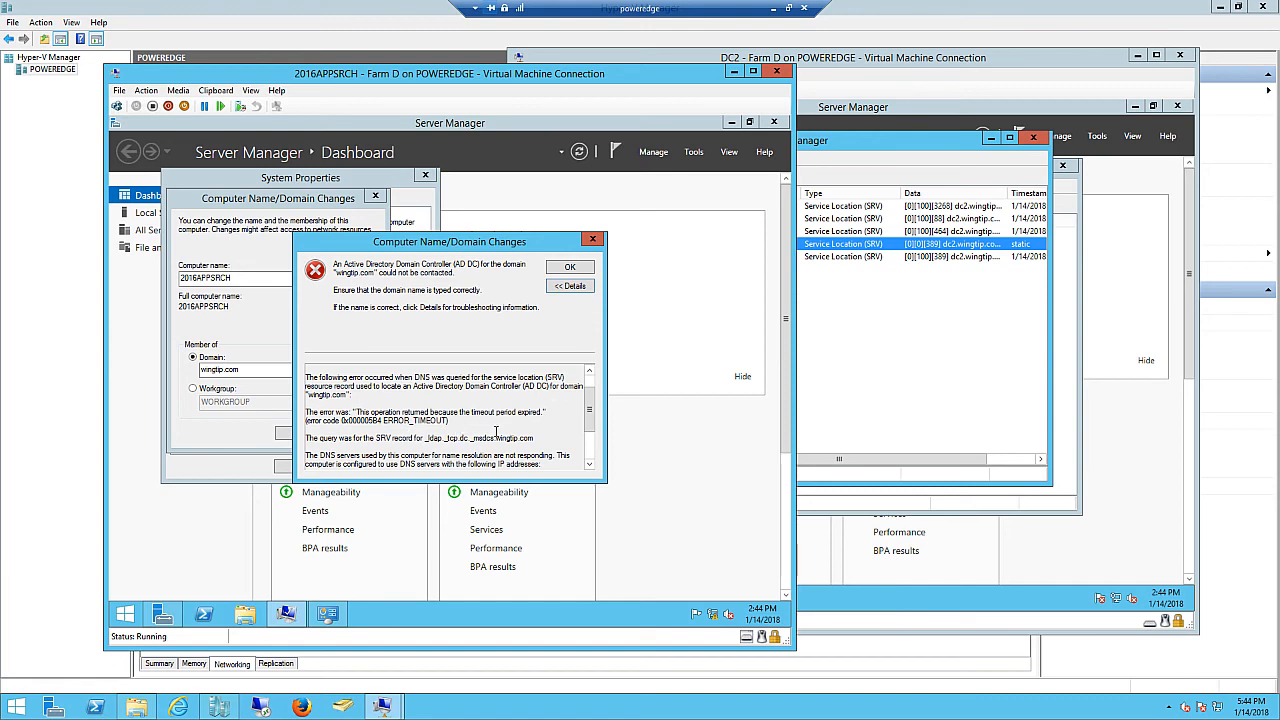
{"action": "left_click_drag", "start_coordinate": [589, 412], "coordinate": [590, 450]}
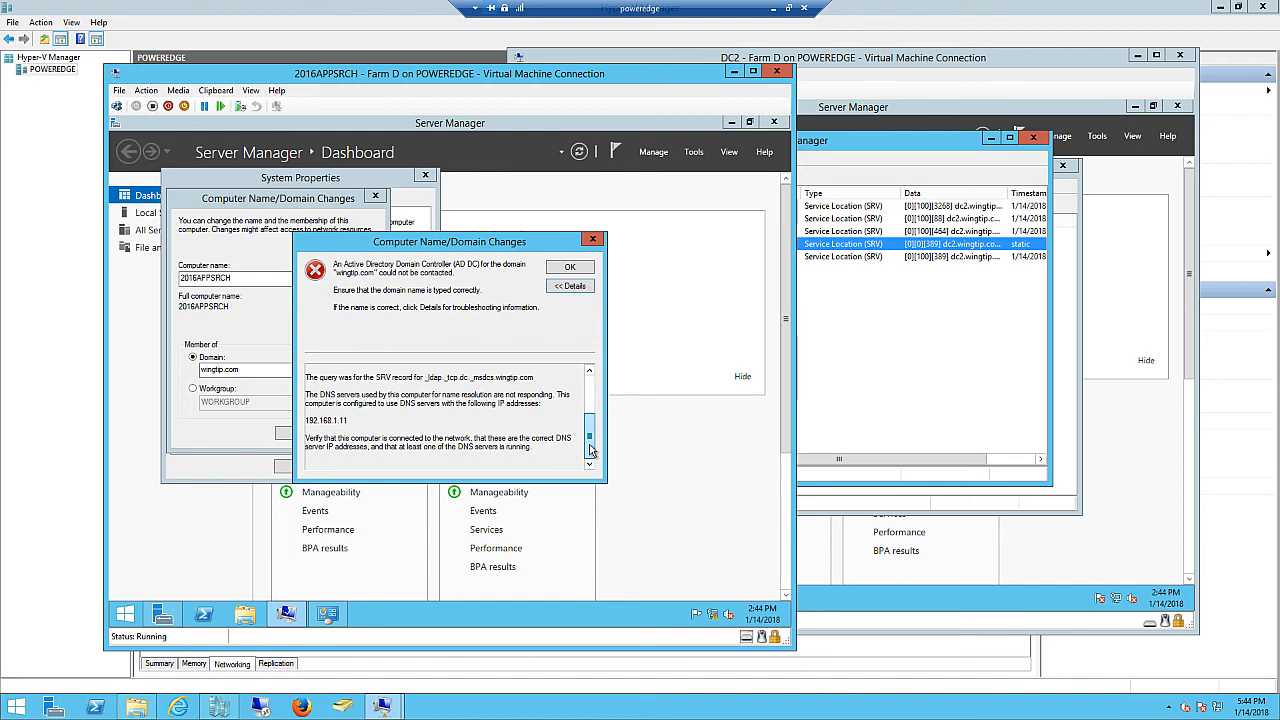
{"action": "left_click_drag", "start_coordinate": [591, 447], "coordinate": [590, 418]}
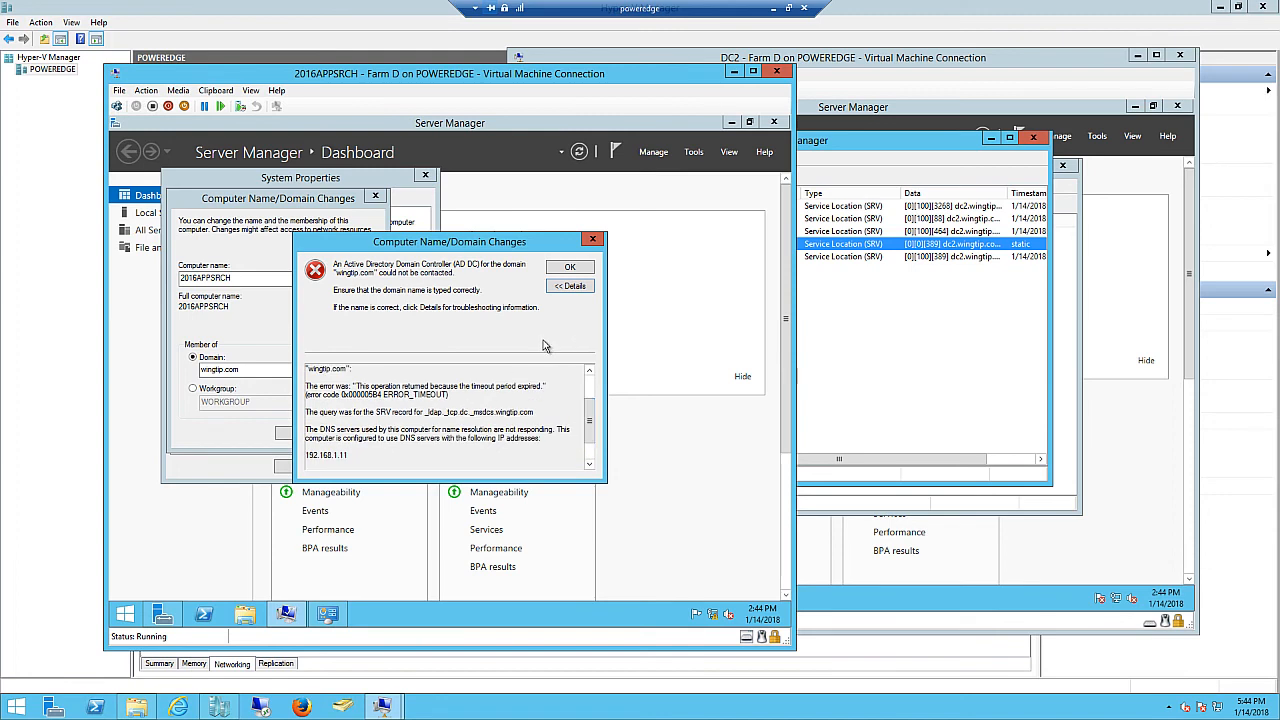
{"action": "left_click", "coordinate": [592, 239]}
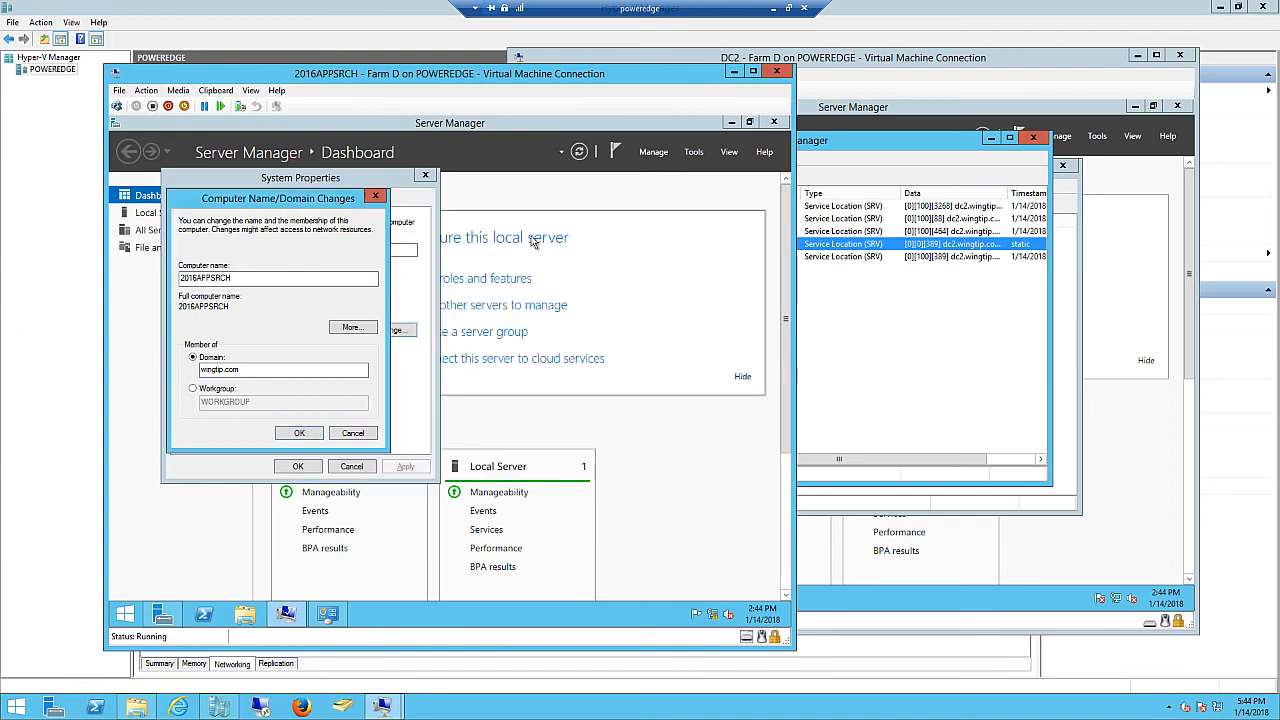
{"action": "left_click", "coordinate": [375, 195]}
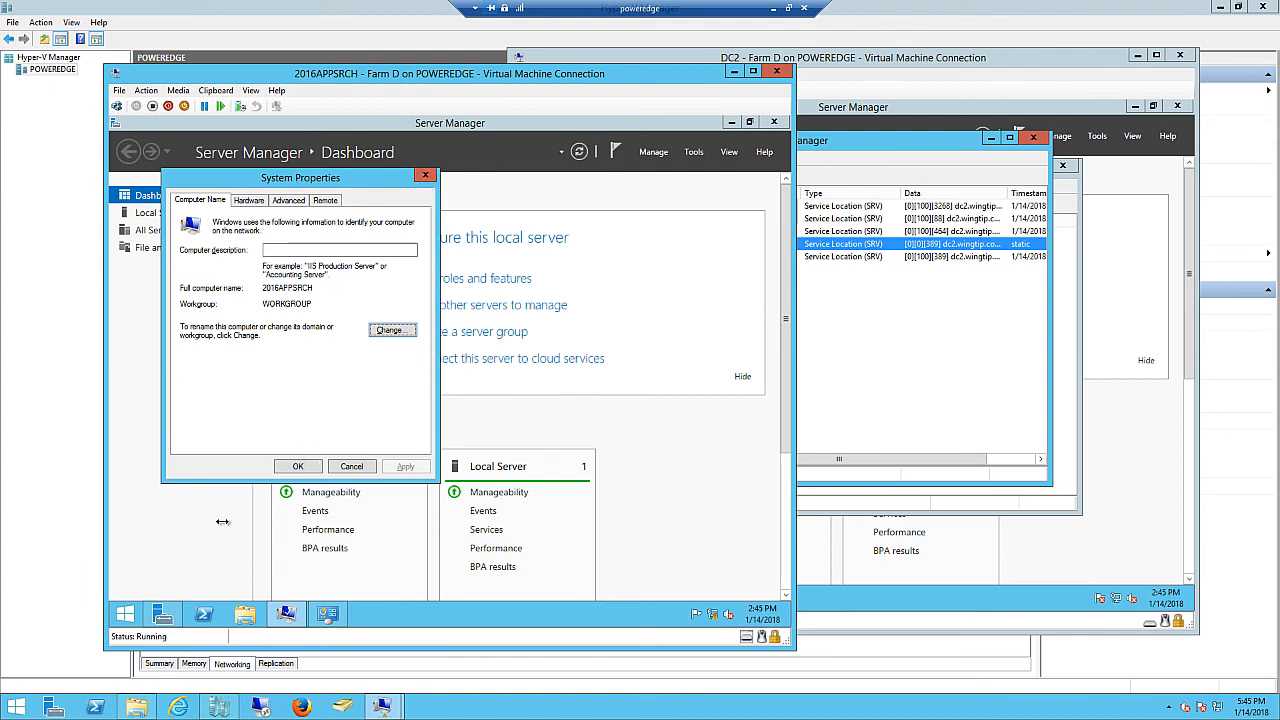
- Open the Ethernet adapter's properties via ncpa.cpl and uncheck IPv6
{"action": "right_click", "coordinate": [125, 614]}
{"action": "left_click", "coordinate": [165, 579]}
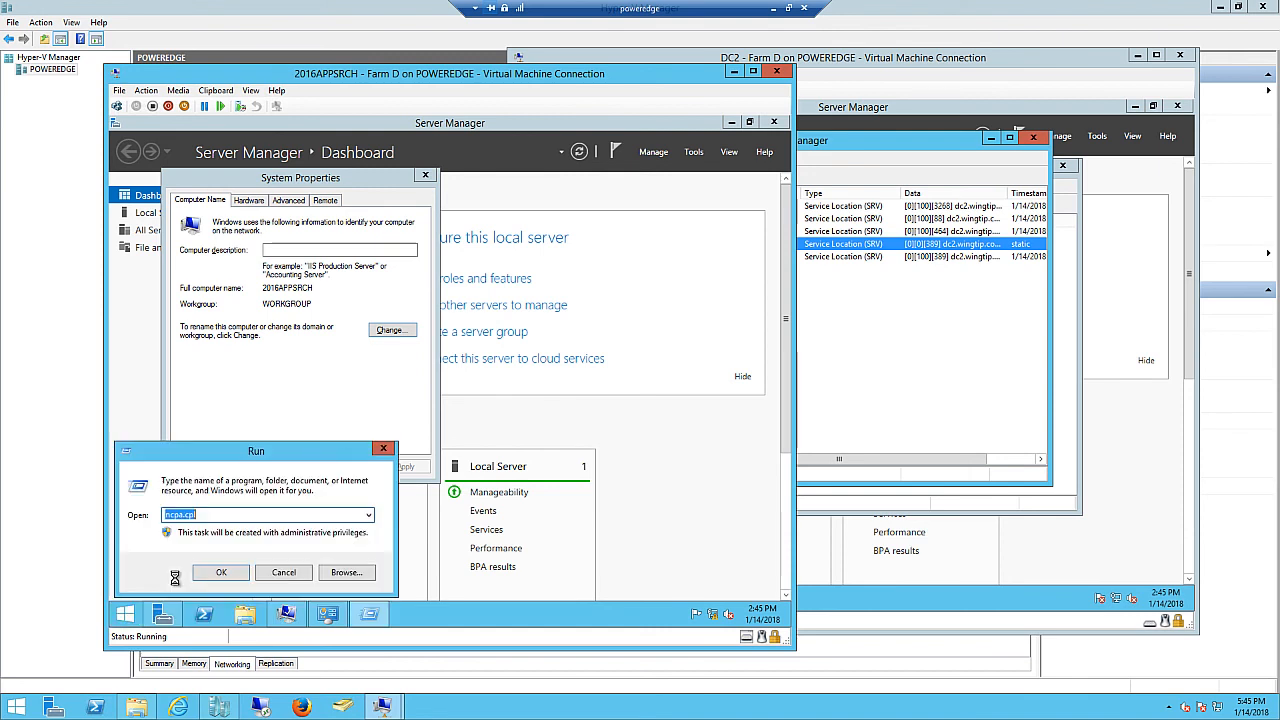
{"action": "left_click", "coordinate": [224, 574]}
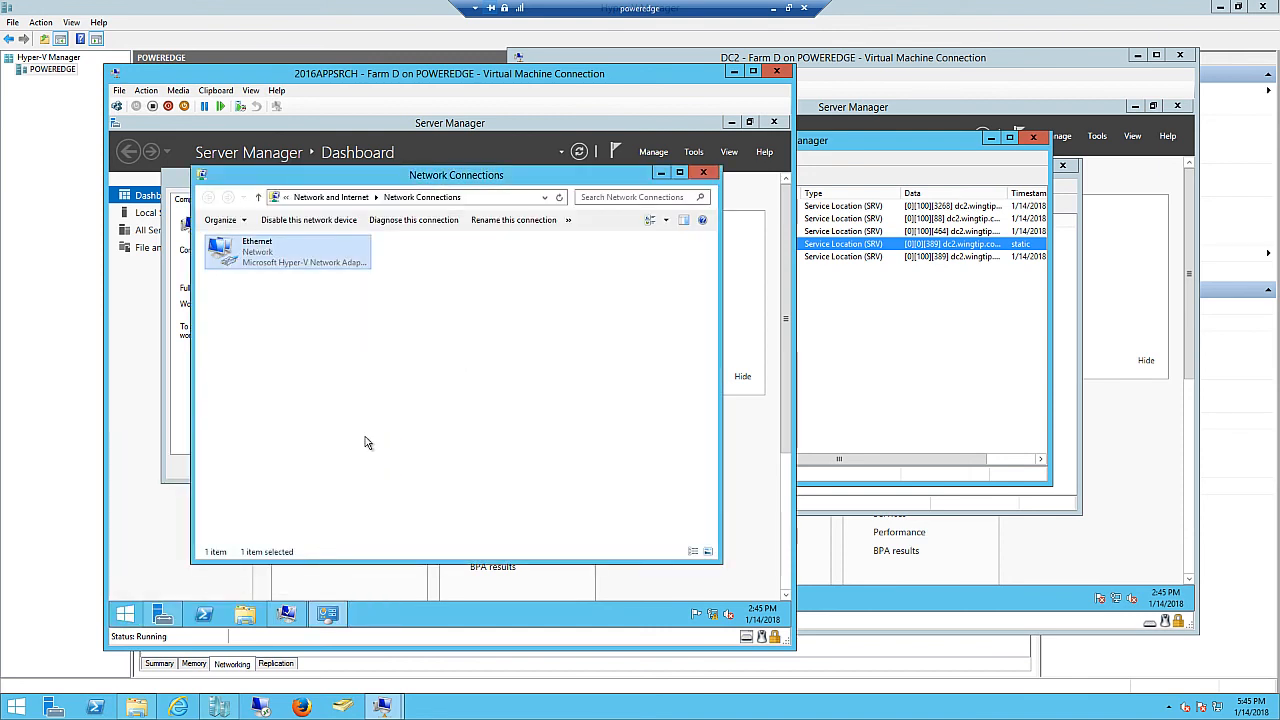
{"action": "right_click", "coordinate": [270, 257]}
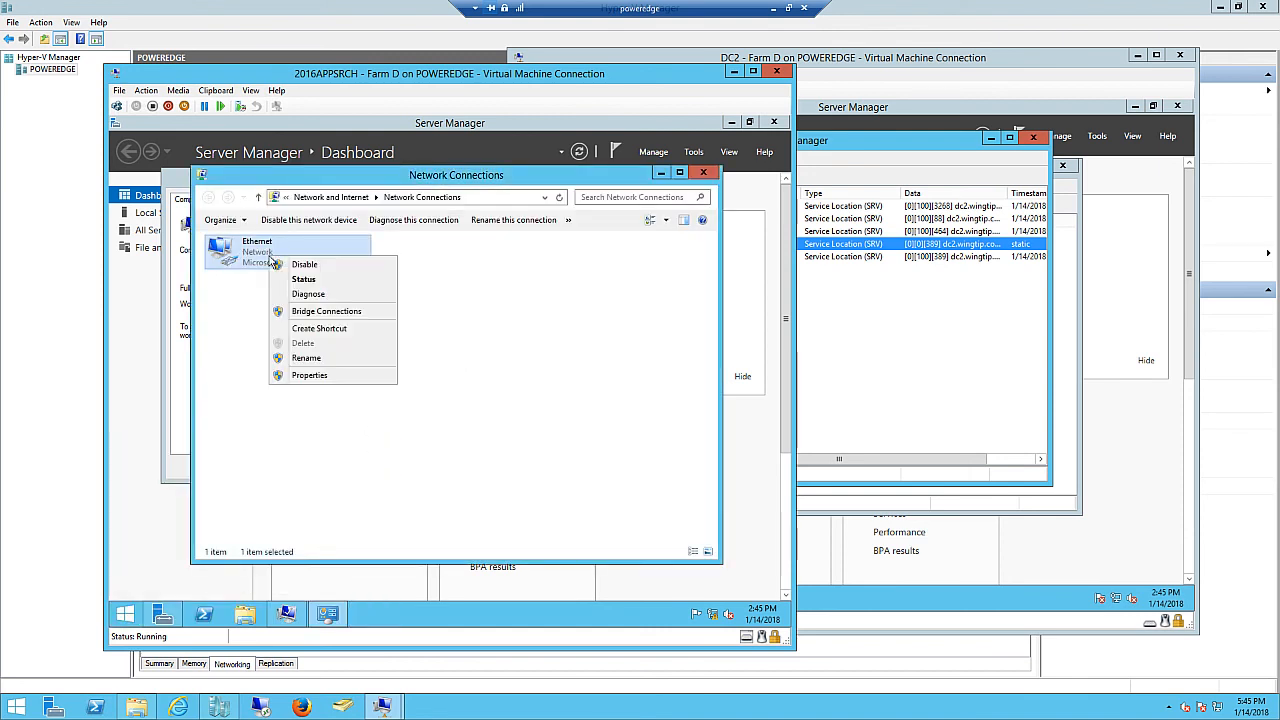
{"action": "left_click", "coordinate": [311, 377]}
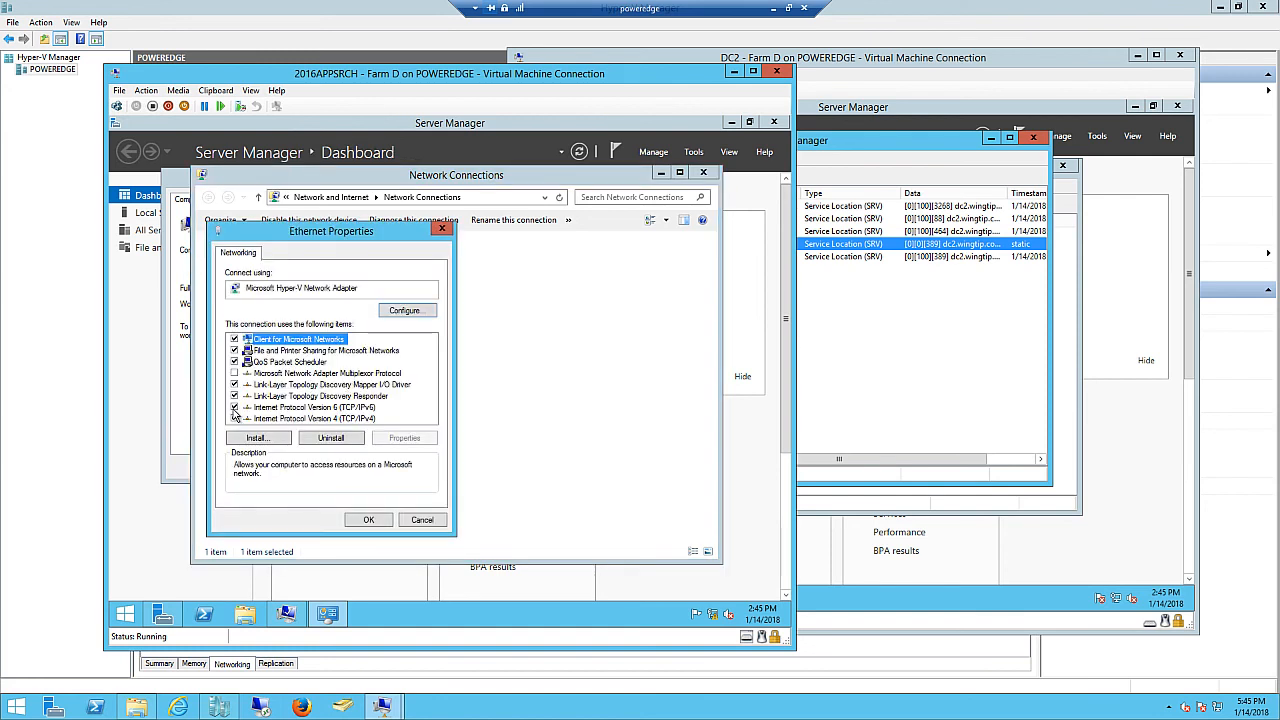
{"action": "left_click", "coordinate": [234, 407]}
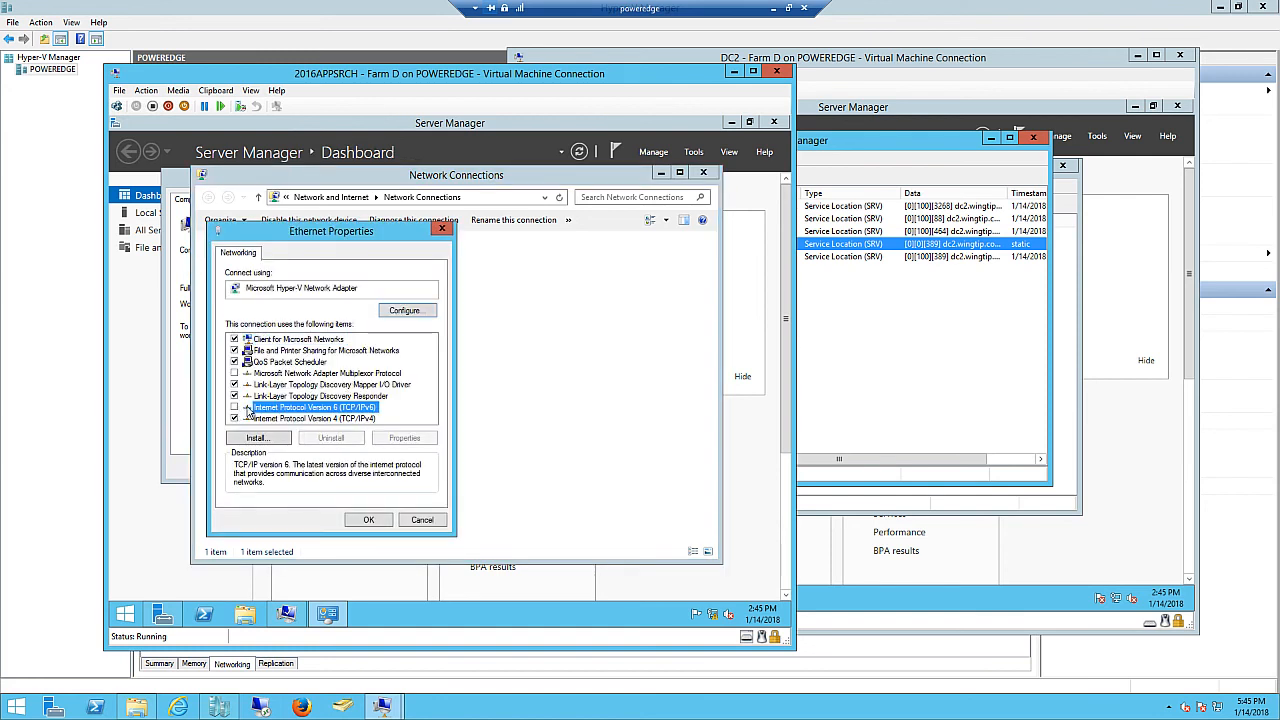
- Turn on Validate settings upon exit for the static IPv4 configuration and accept it
{"action": "left_click", "coordinate": [330, 418]}
{"action": "left_click", "coordinate": [405, 440]}
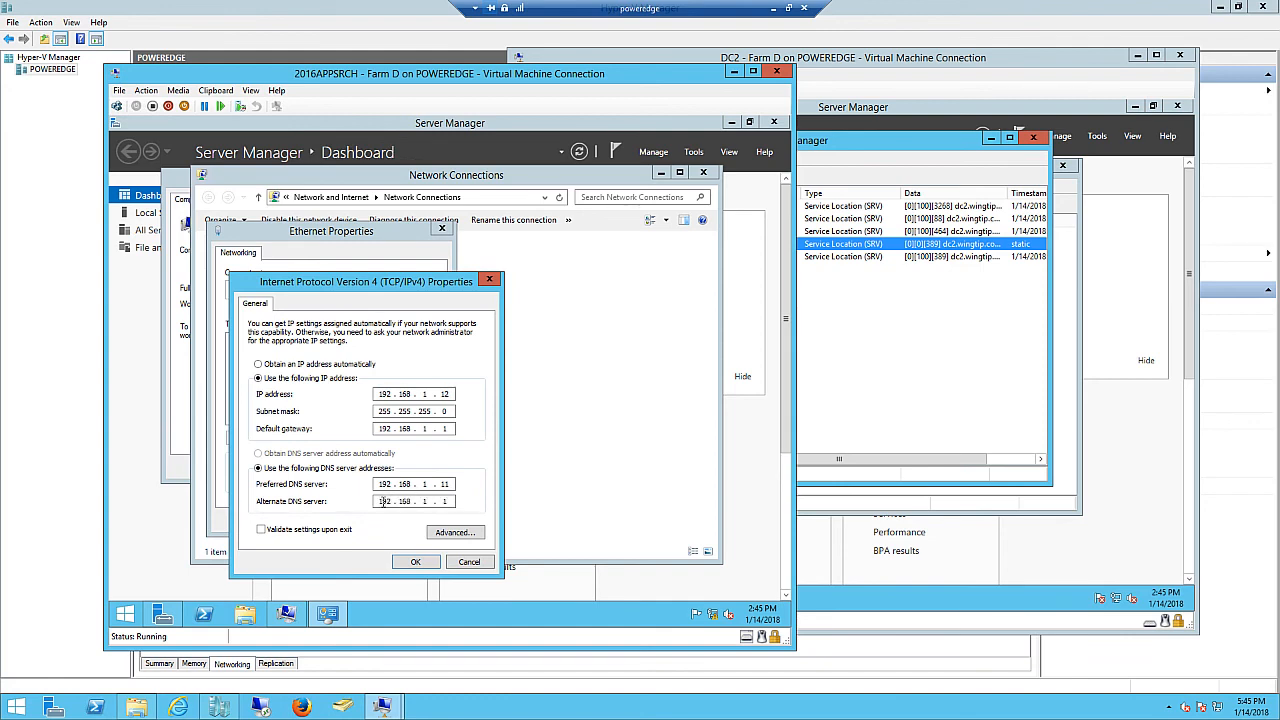
{"action": "left_click", "coordinate": [261, 529]}
{"action": "left_click", "coordinate": [416, 563]}
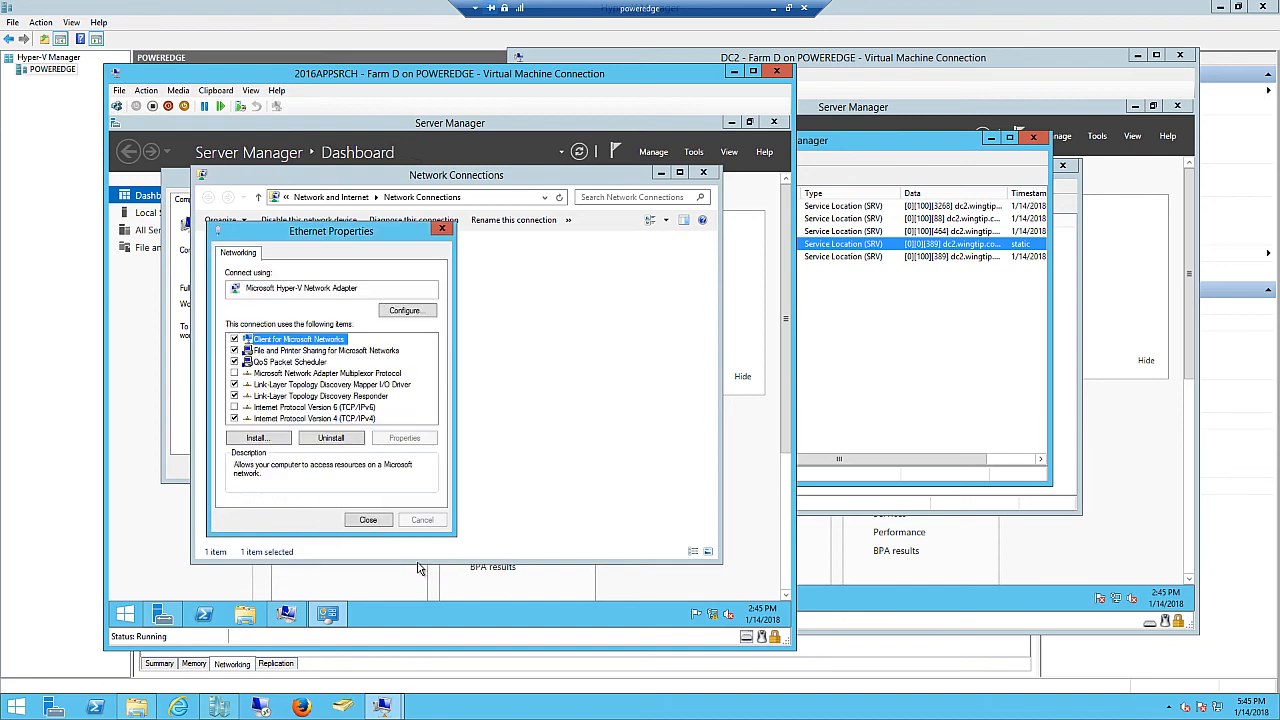
- Accept the diagnostics fix that enables DHCP on the Ethernet adapter and close the troubleshooter
{"action": "left_click", "coordinate": [369, 524]}
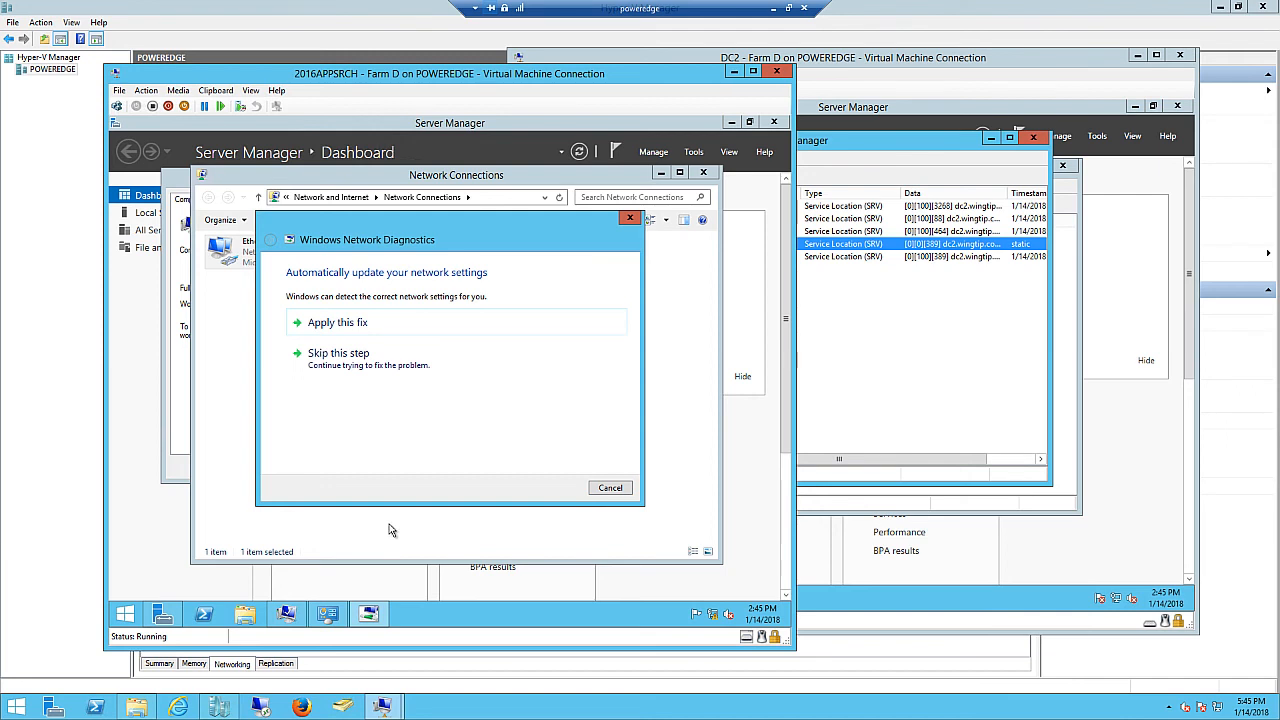
{"action": "left_click", "coordinate": [363, 324]}
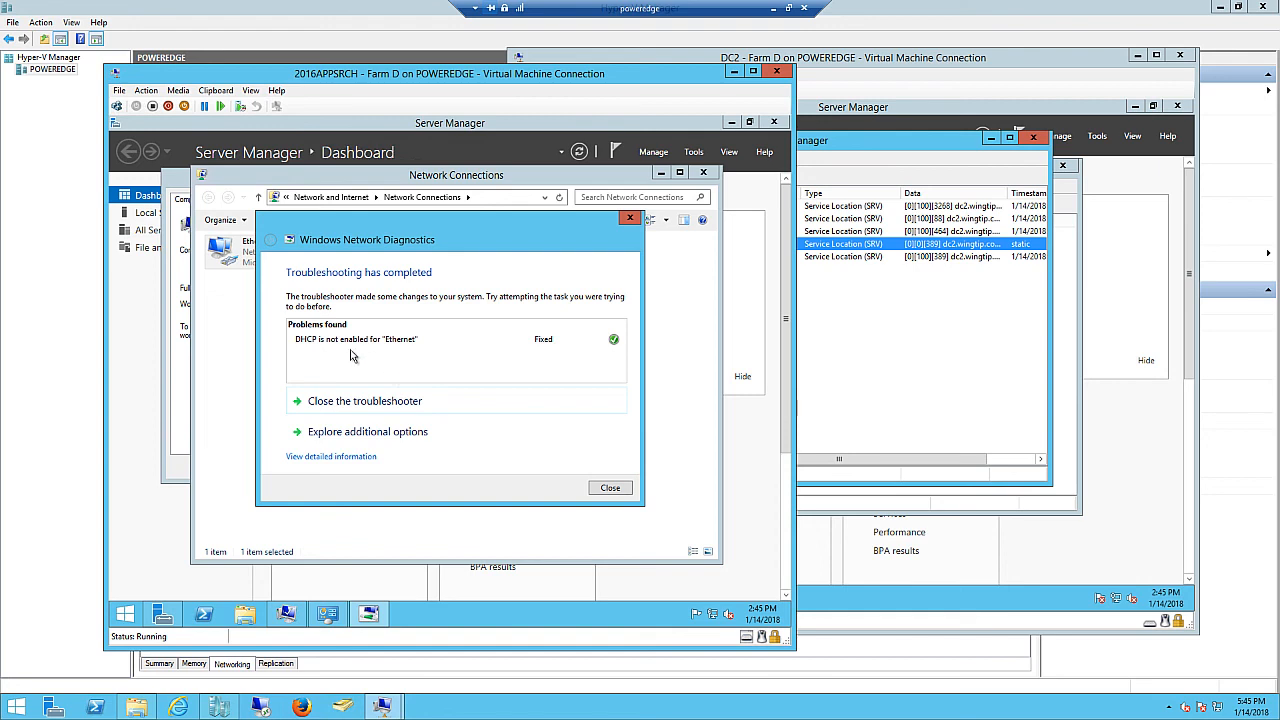
{"action": "left_click", "coordinate": [610, 489]}
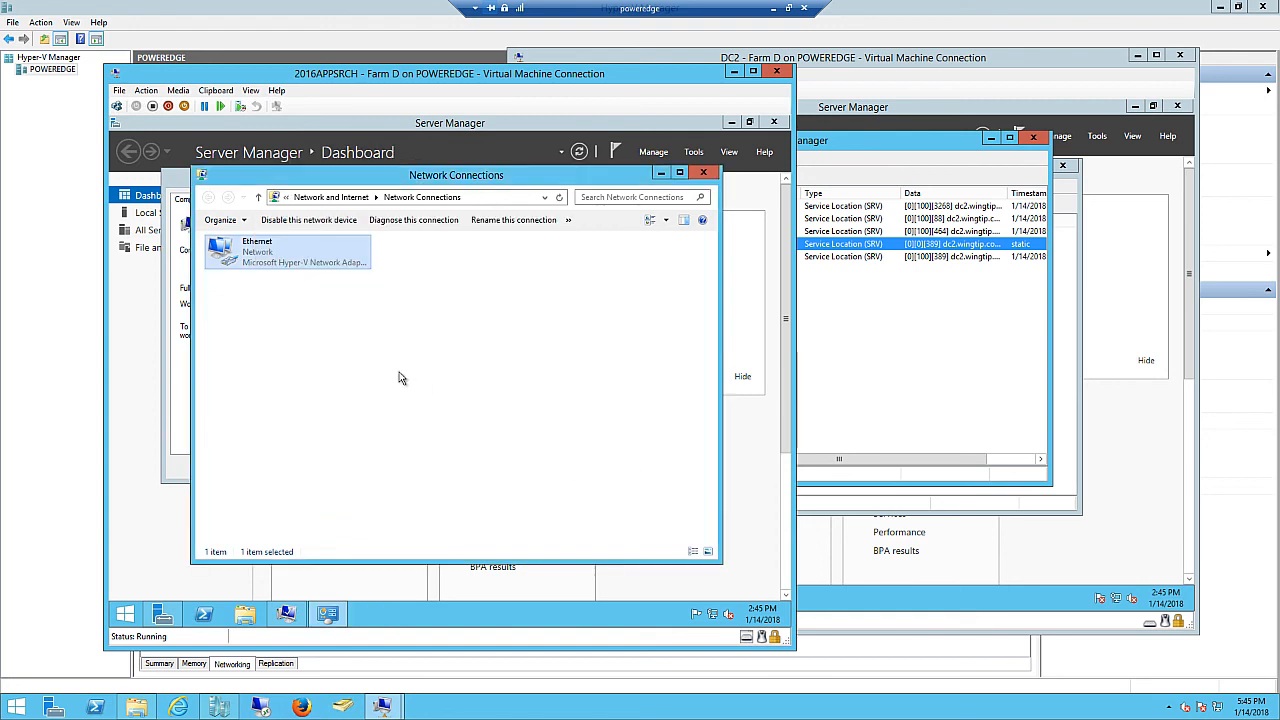
{"action": "right_click", "coordinate": [276, 258]}
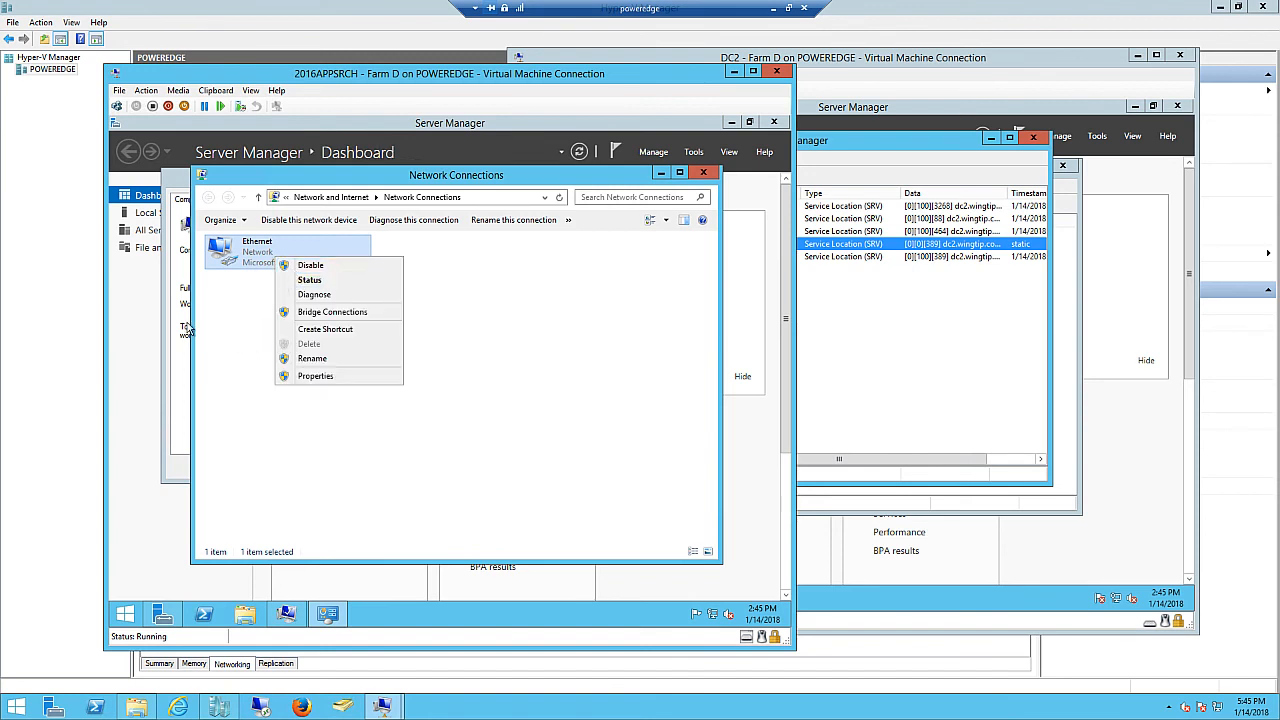
- Reopen the Ethernet adapter's IPv4 properties, now set to obtain IP and DNS automatically
{"action": "right_click", "coordinate": [120, 617]}
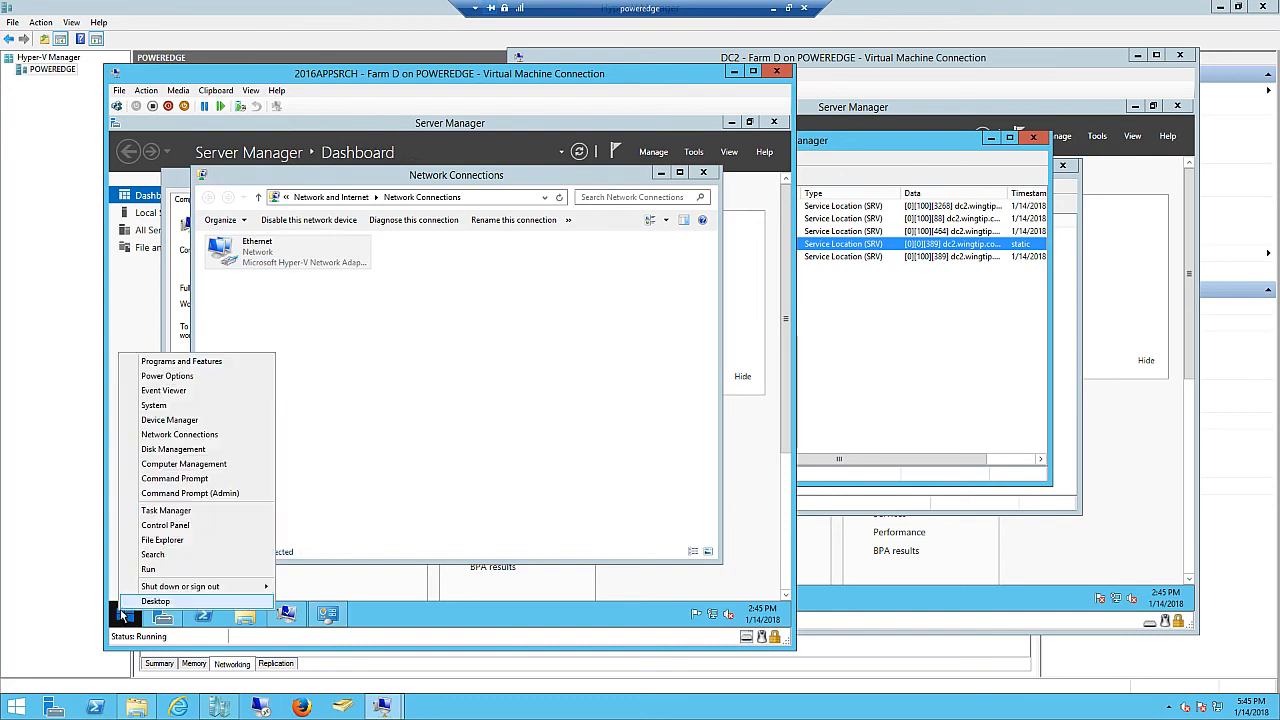
{"action": "right_click", "coordinate": [320, 256]}
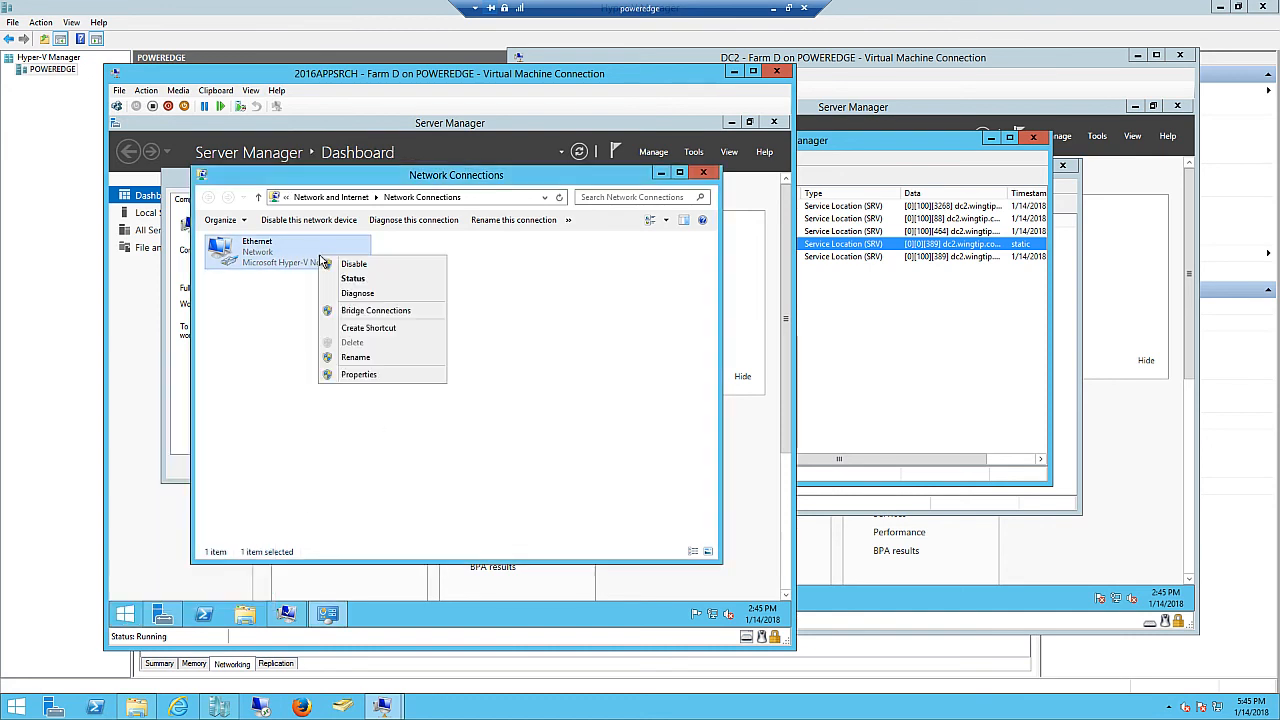
{"action": "left_click", "coordinate": [370, 380]}
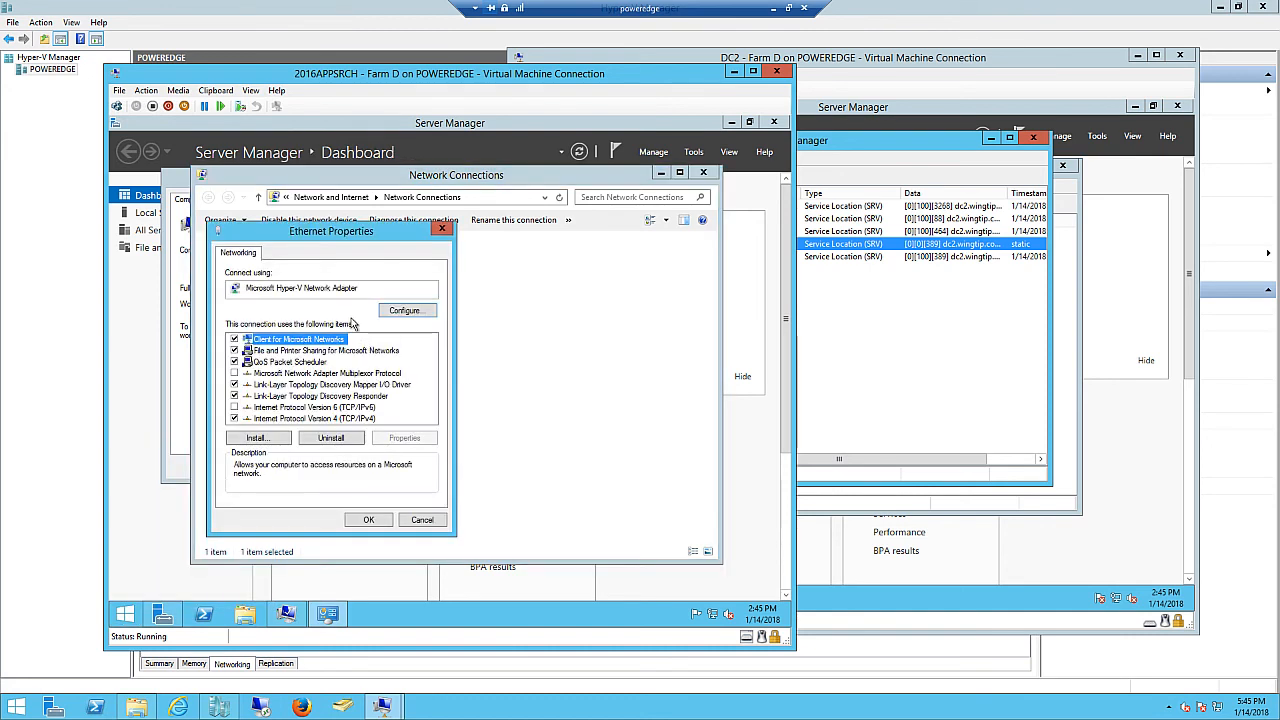
{"action": "left_click", "coordinate": [322, 418]}
{"action": "left_click", "coordinate": [404, 438]}
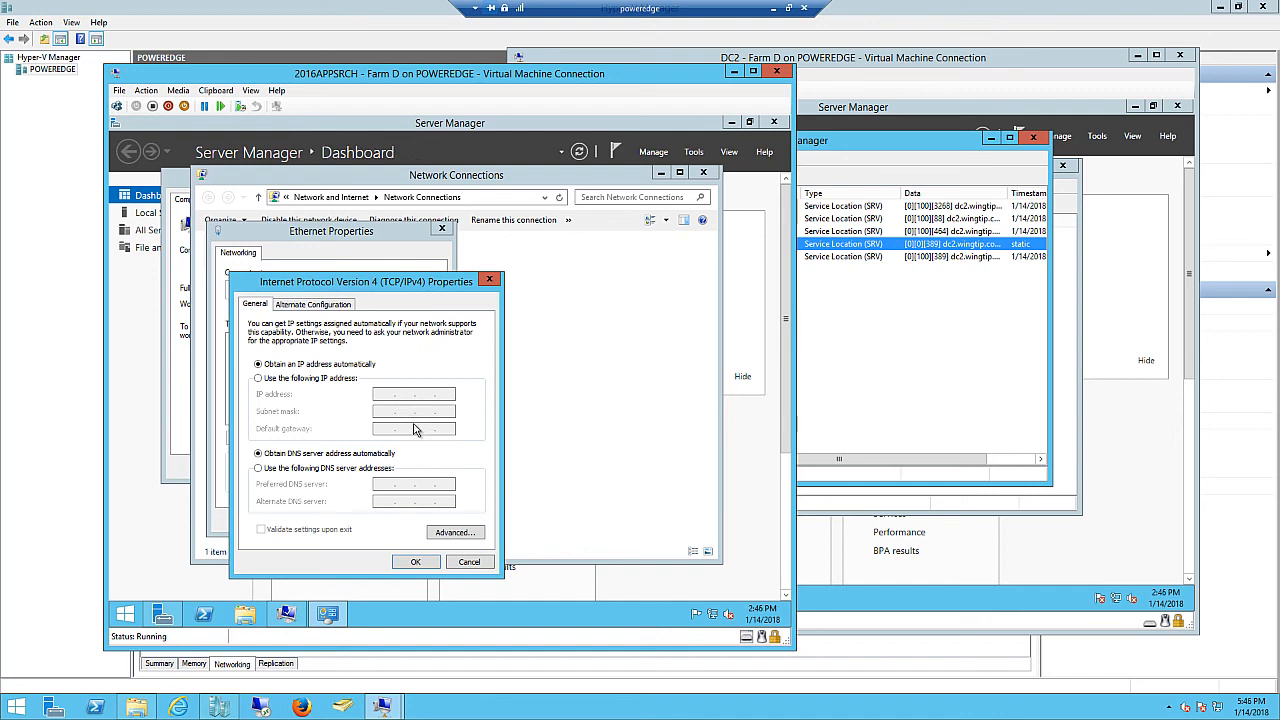
{"action": "right_click", "coordinate": [119, 621]}
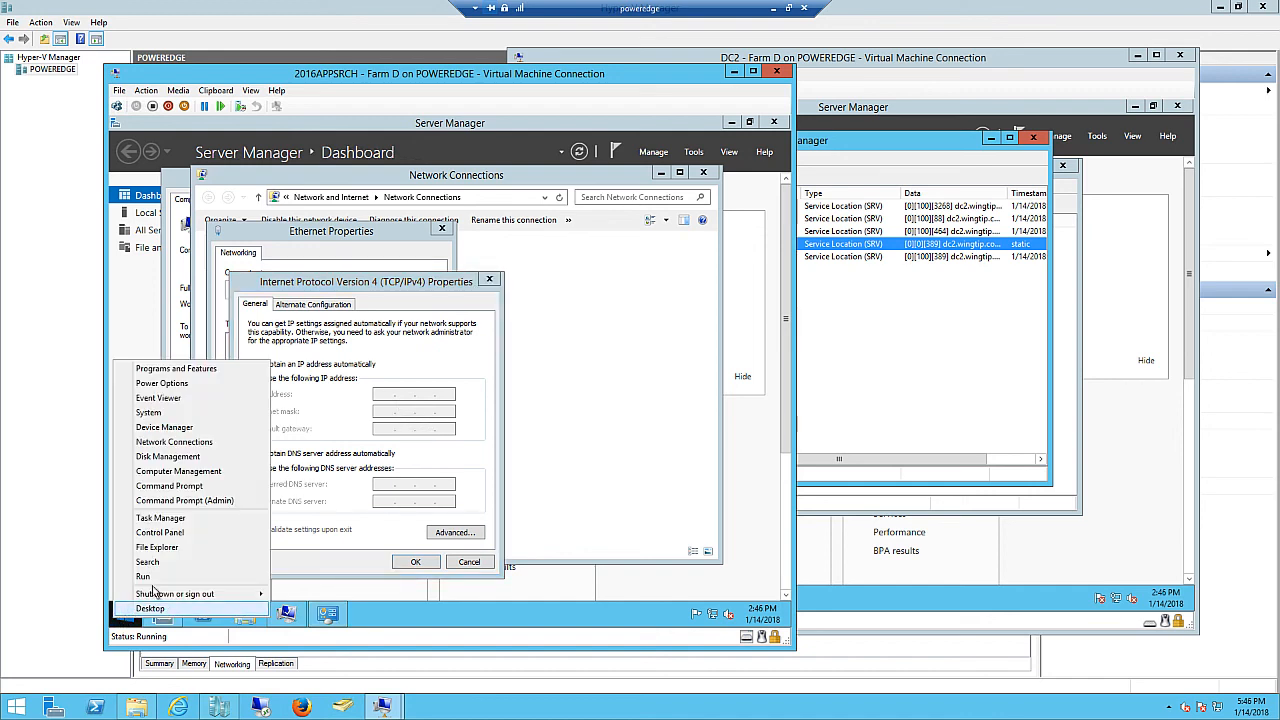
- Confirm with ipconfig /all that DHCP assigned 192.168.1.12 with DNS 192.168.1.1
{"action": "left_click", "coordinate": [217, 504]}
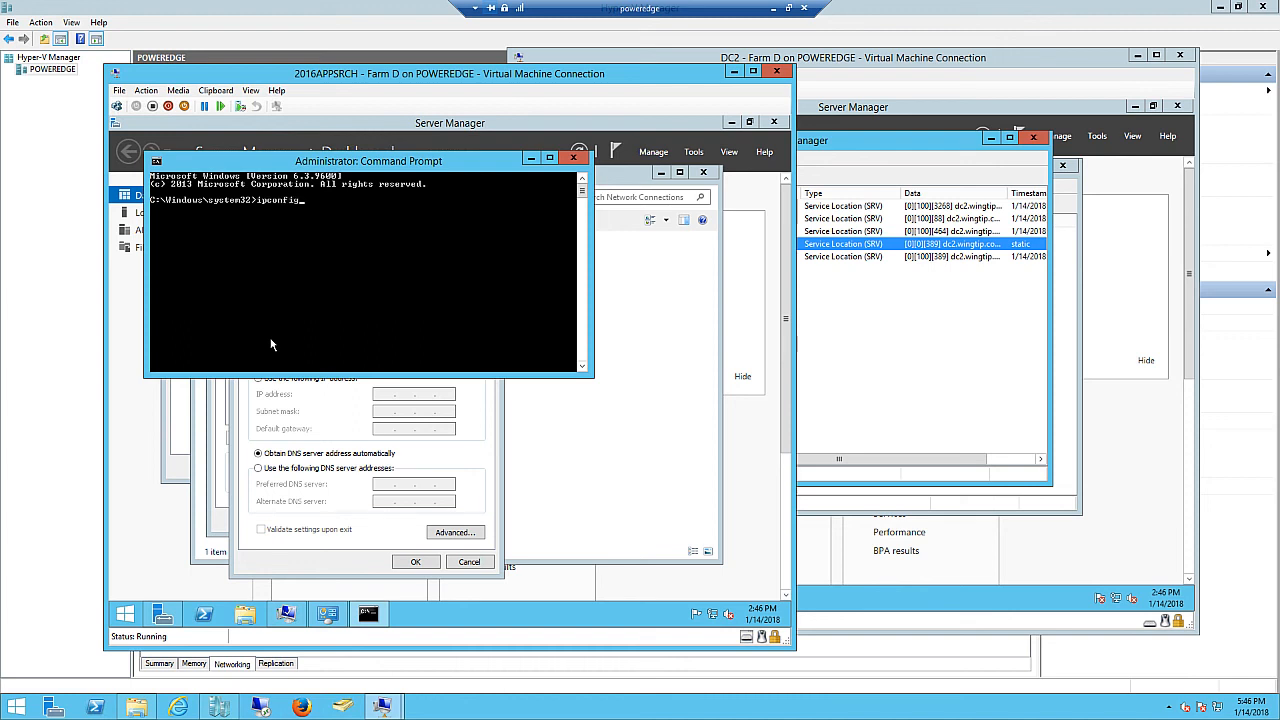
{"action": "key", "text": "Return"}
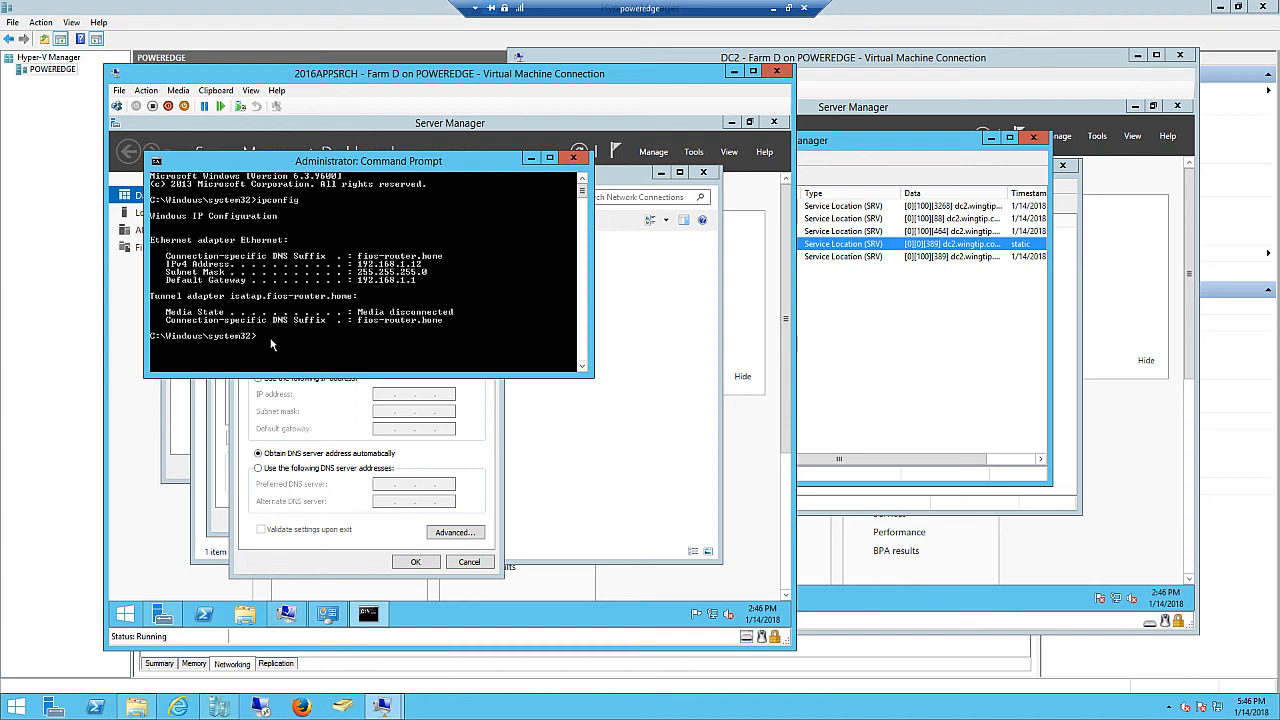
{"action": "key", "text": "Up"}
{"action": "key", "text": "Return"}
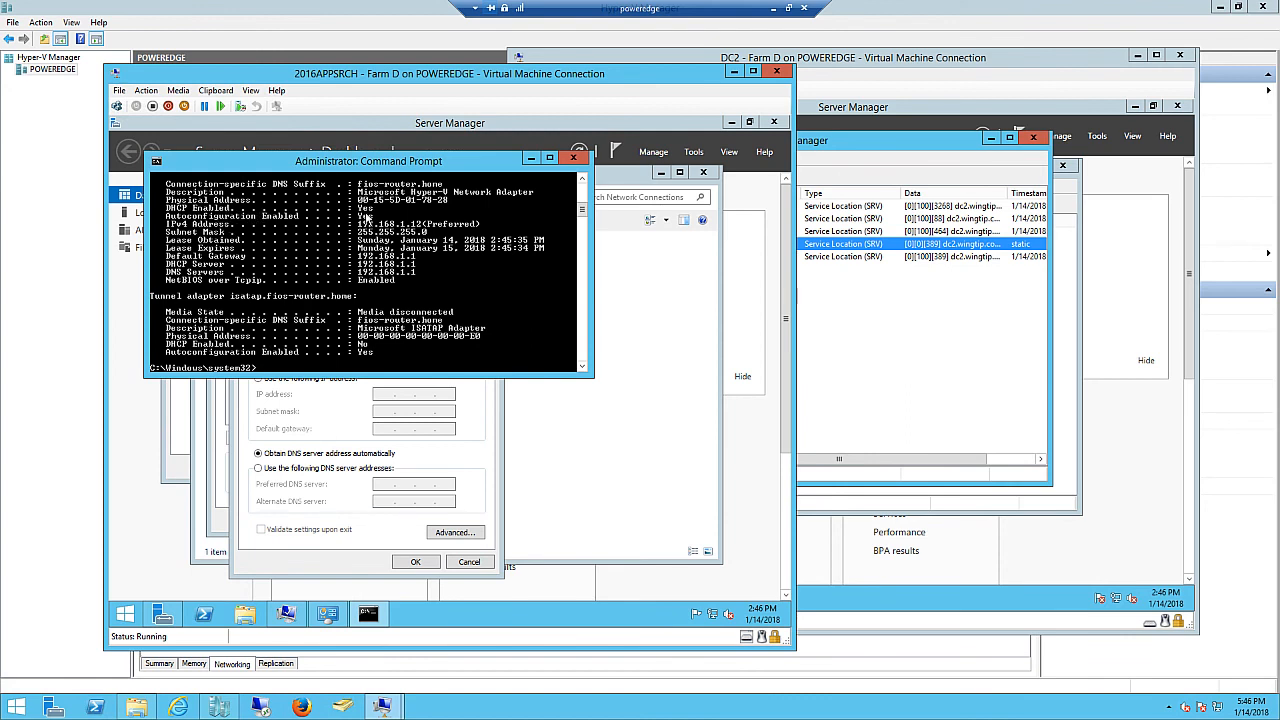
{"action": "left_click", "coordinate": [296, 406]}
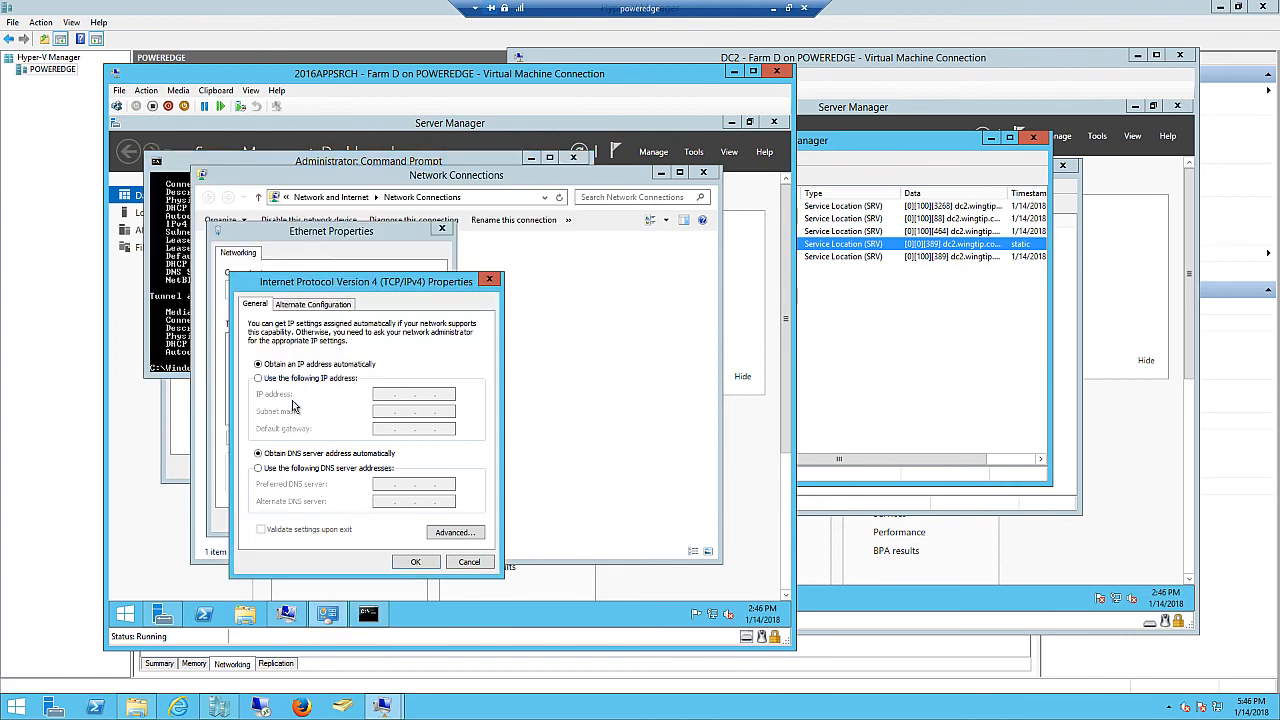
- Set static IP 192.168.1.12, mask 255.255.255.0, gateway 192.168.1.1, DNS 192.168.1.11
{"action": "left_click", "coordinate": [258, 378]}
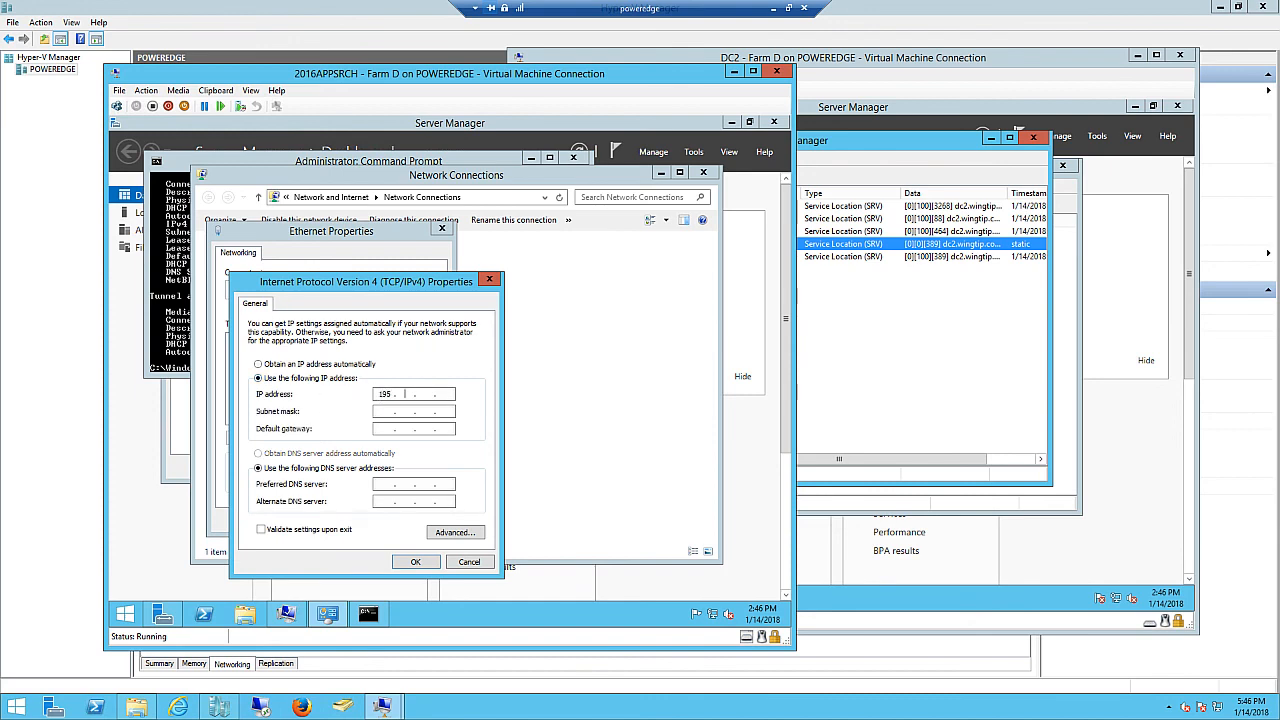
{"action": "key", "text": "shift+Tab"}
{"action": "left_click", "coordinate": [393, 395]}
{"action": "key", "text": "Tab"}
{"action": "type", "text": "1"}
{"action": "key", "text": "Tab"}
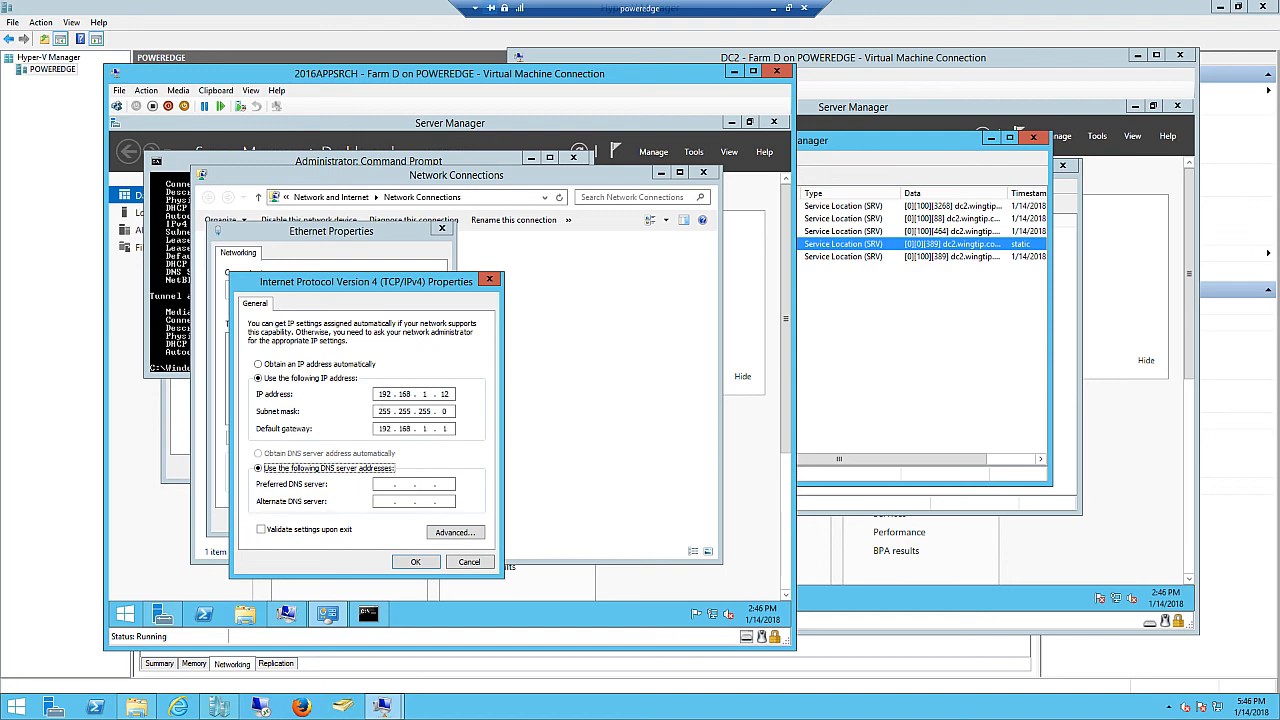
{"action": "key", "text": "Tab"}
{"action": "left_click", "coordinate": [416, 563]}
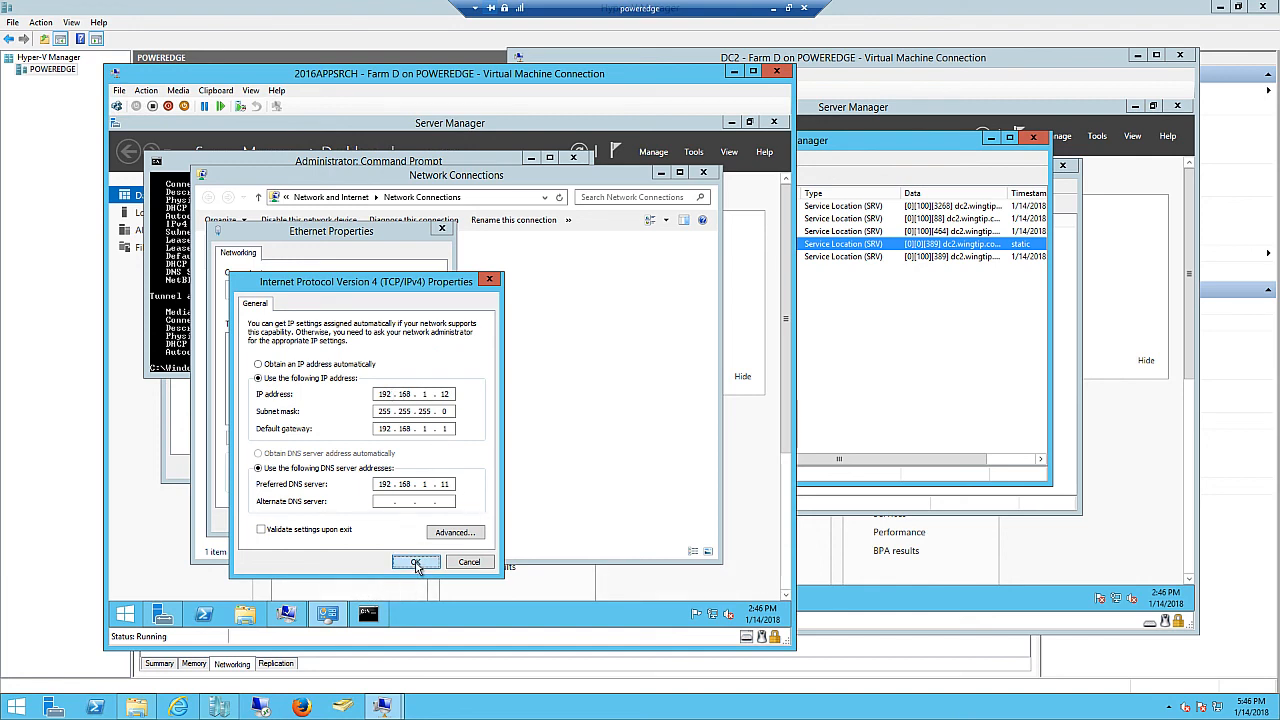
{"action": "left_click", "coordinate": [368, 521]}
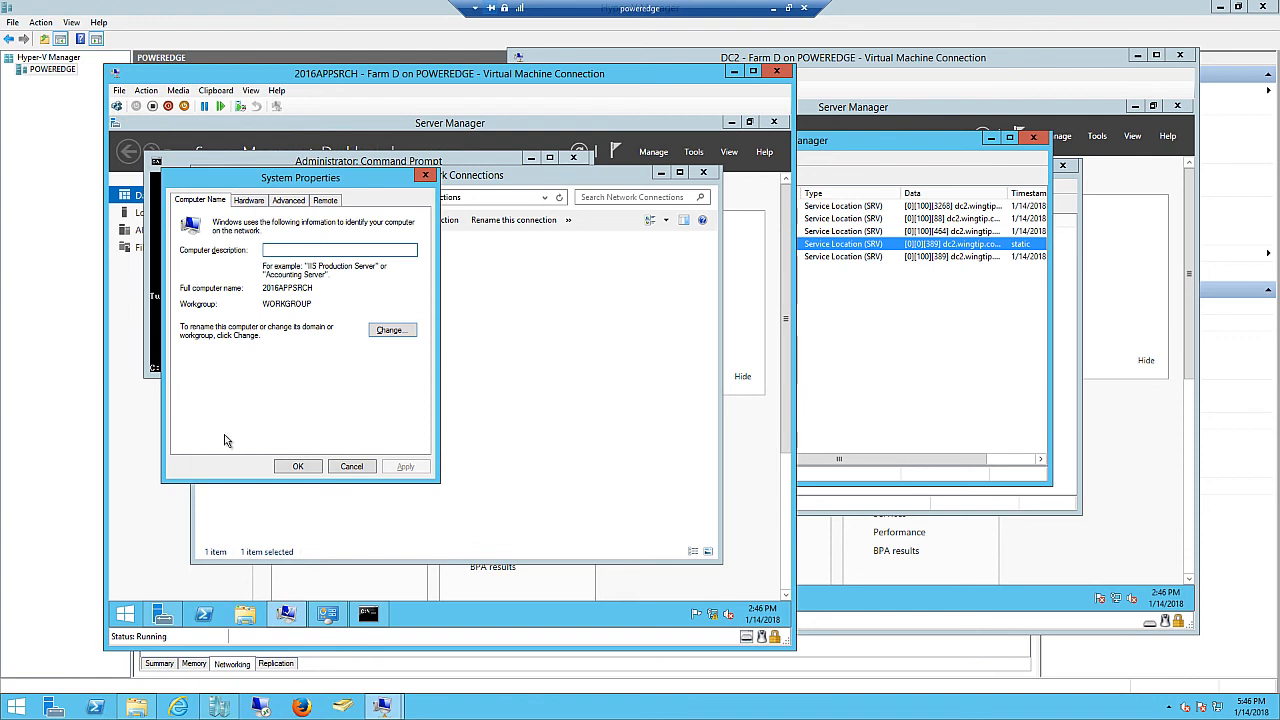
- Make 2016APPSRCH a member of the wingtip.com domain
{"action": "left_click", "coordinate": [392, 330]}
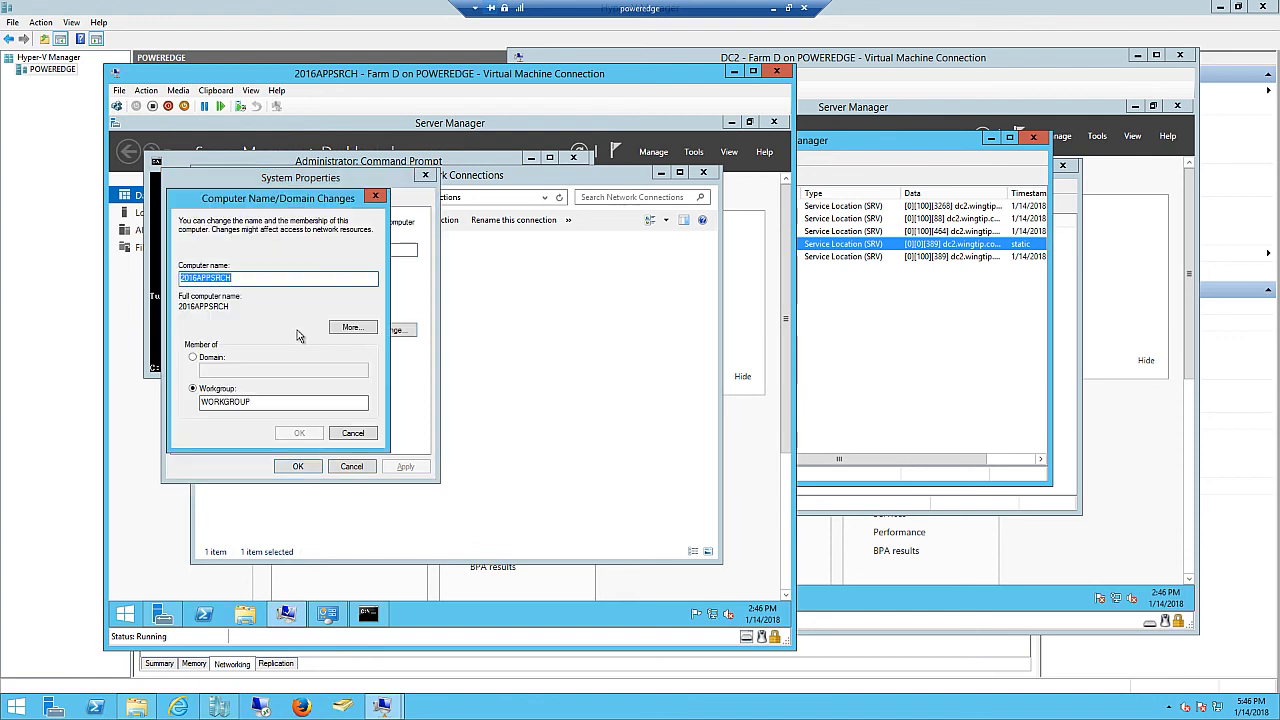
{"action": "left_click", "coordinate": [193, 357]}
{"action": "type", "text": "w"}
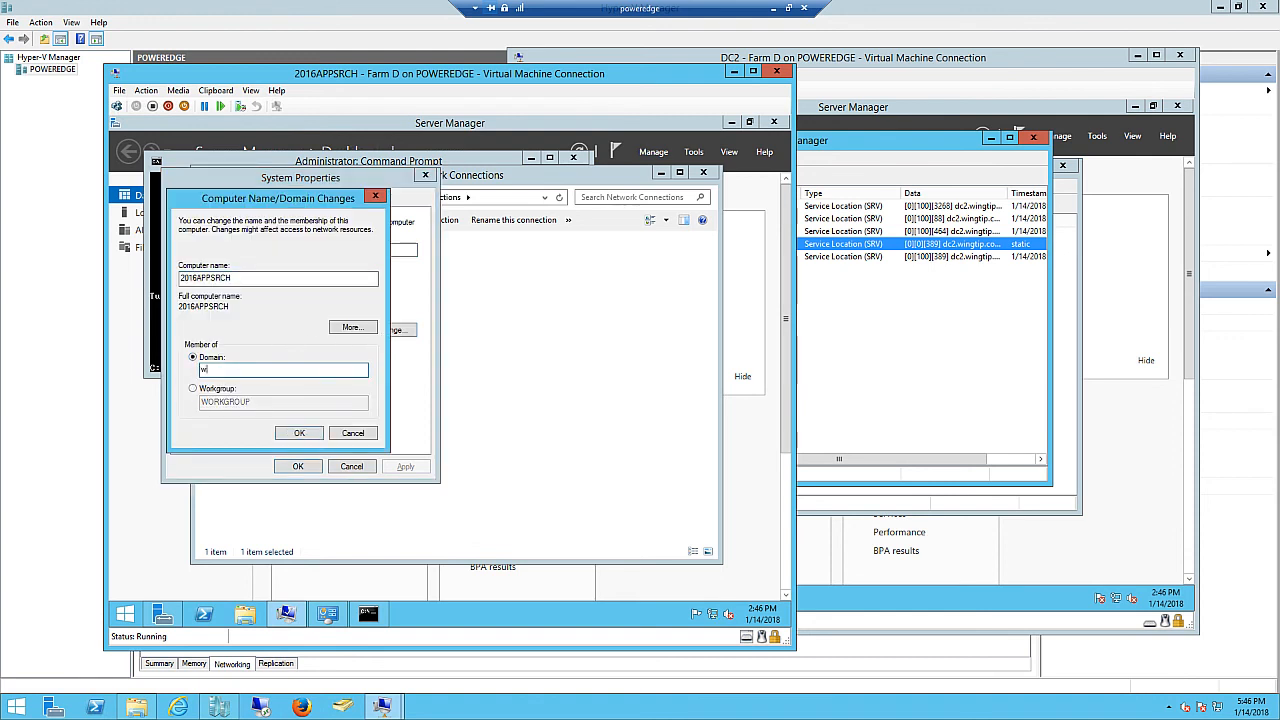
{"action": "type", "text": "ingtip.com"}
{"action": "left_click", "coordinate": [300, 434]}
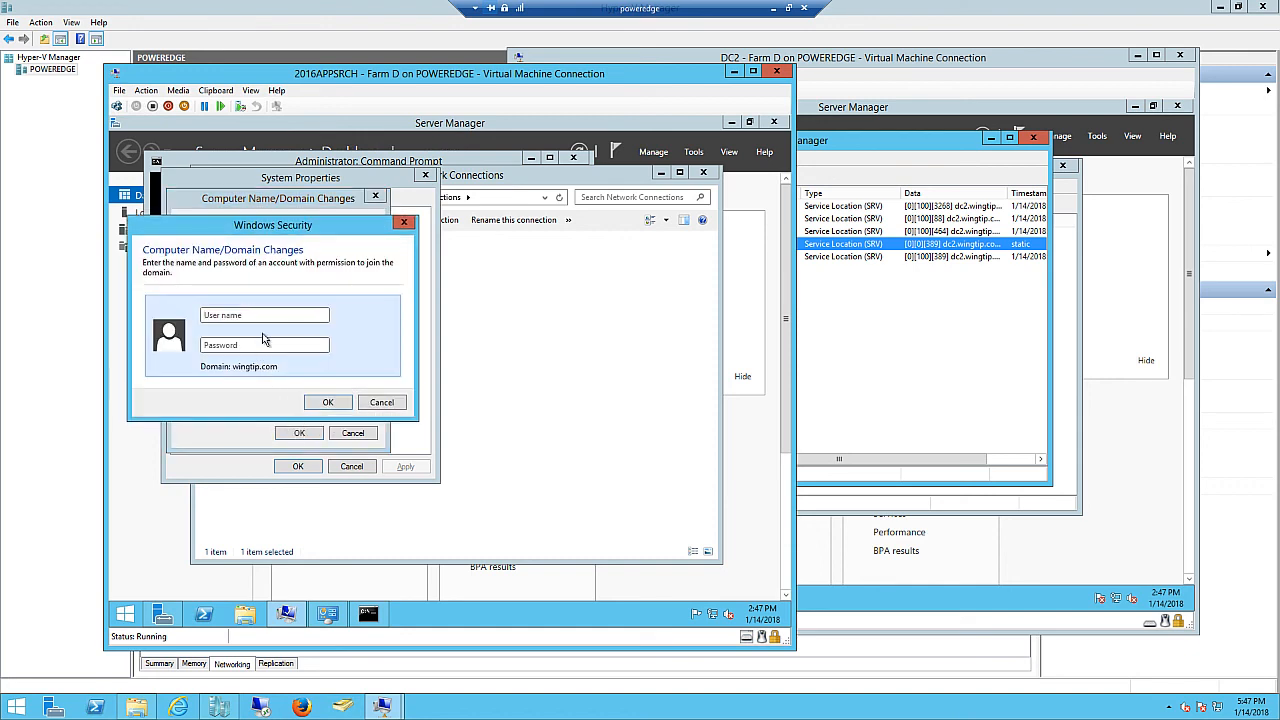
- Enter the domain administrator user name and password in the Windows Security prompt
{"action": "left_click", "coordinate": [210, 316]}
{"action": "left_click", "coordinate": [248, 371]}
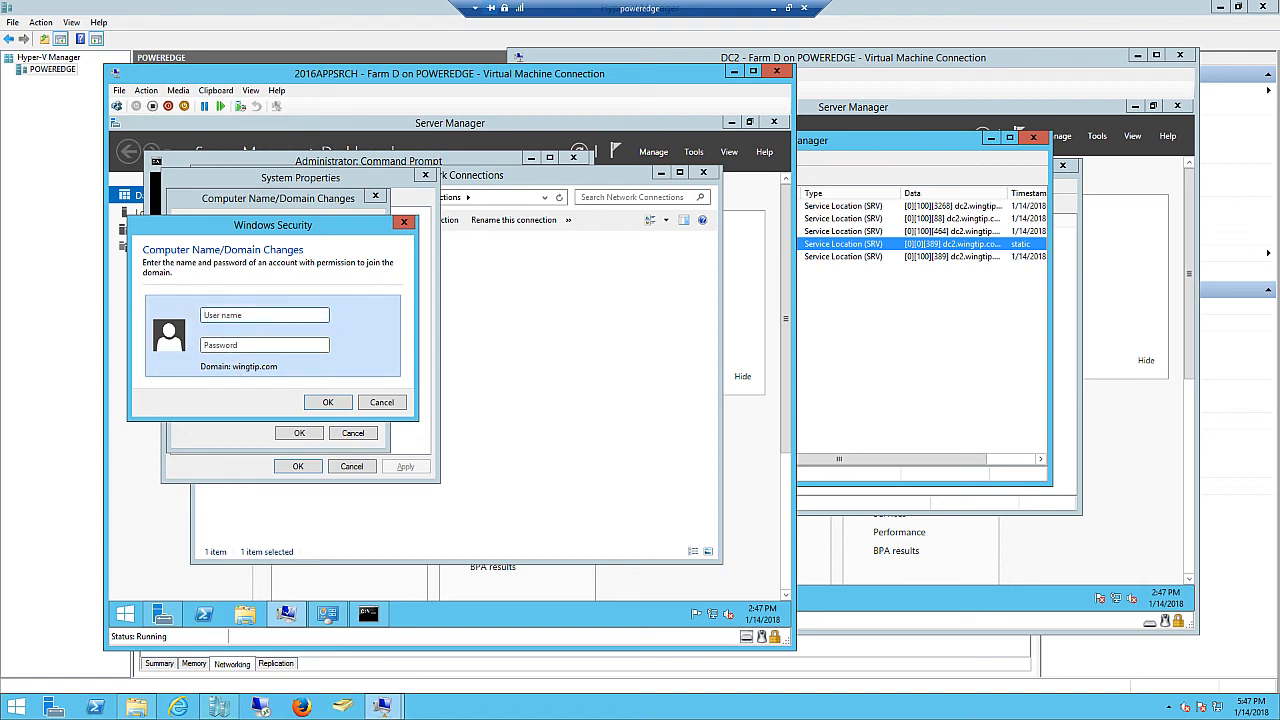
{"action": "type", "text": "administrator"}
{"action": "left_click", "coordinate": [211, 346]}
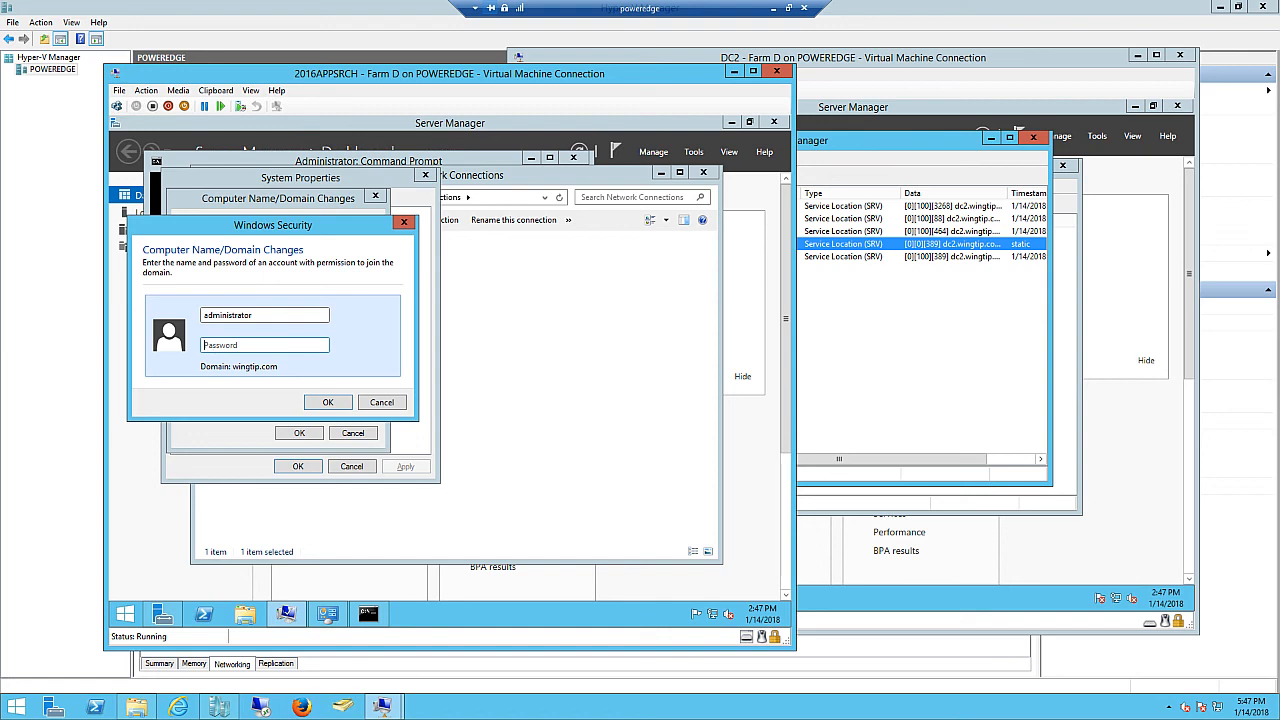
{"action": "type", "text": "P"}
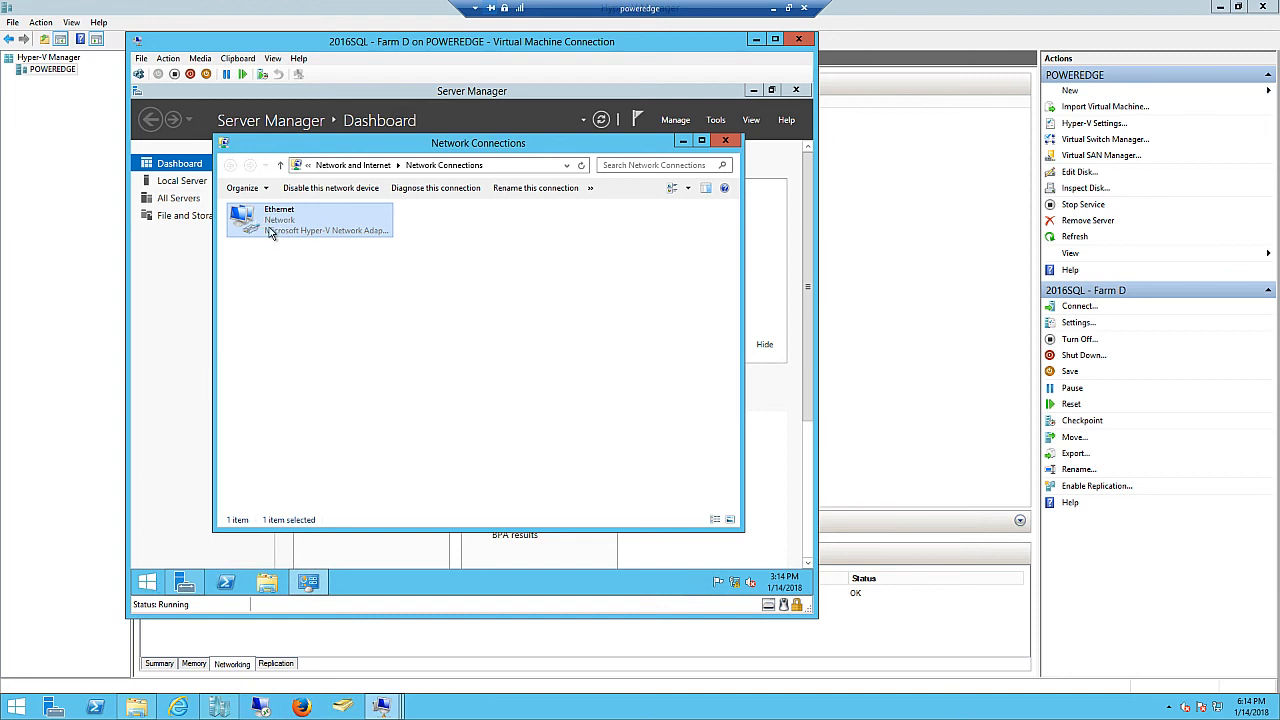
- Confirm 2016SQL's static IPv4 settings: 192.168.1.13, gateway 192.168.1.1, DNS 192.168.1.11
{"action": "right_click", "coordinate": [268, 228]}
{"action": "left_click", "coordinate": [312, 347]}
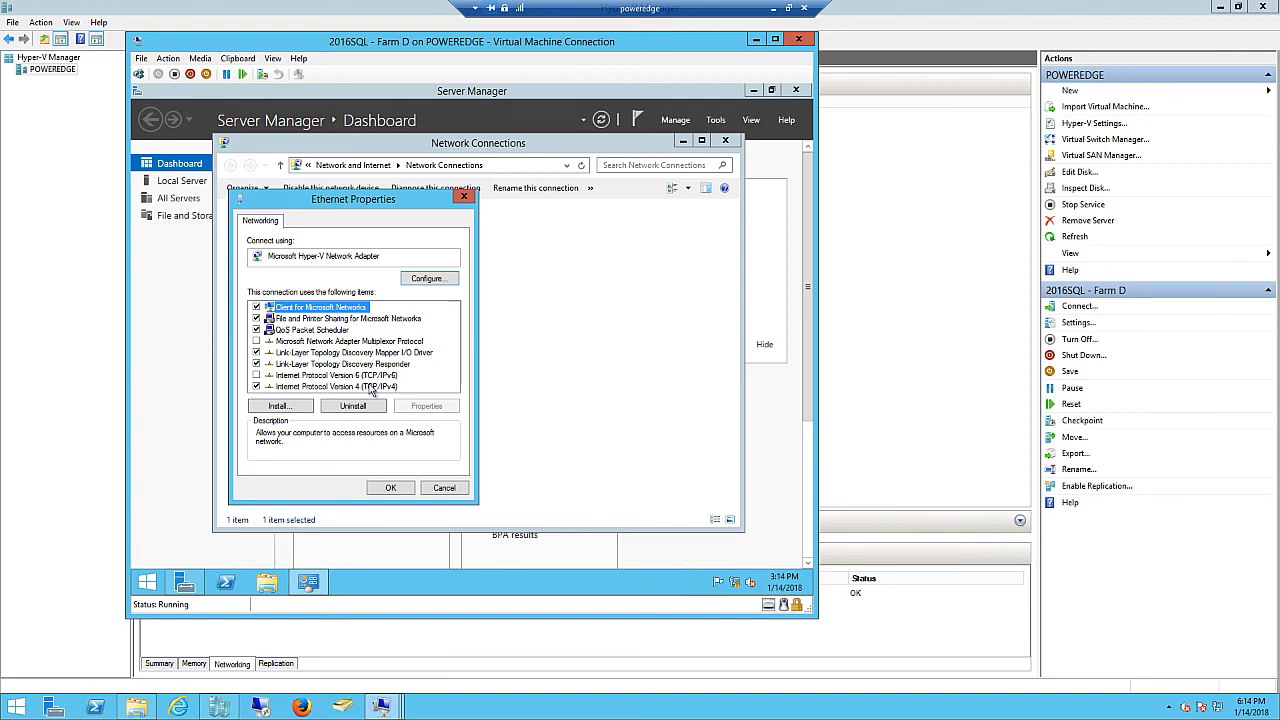
{"action": "left_click", "coordinate": [358, 387]}
{"action": "left_click", "coordinate": [426, 405]}
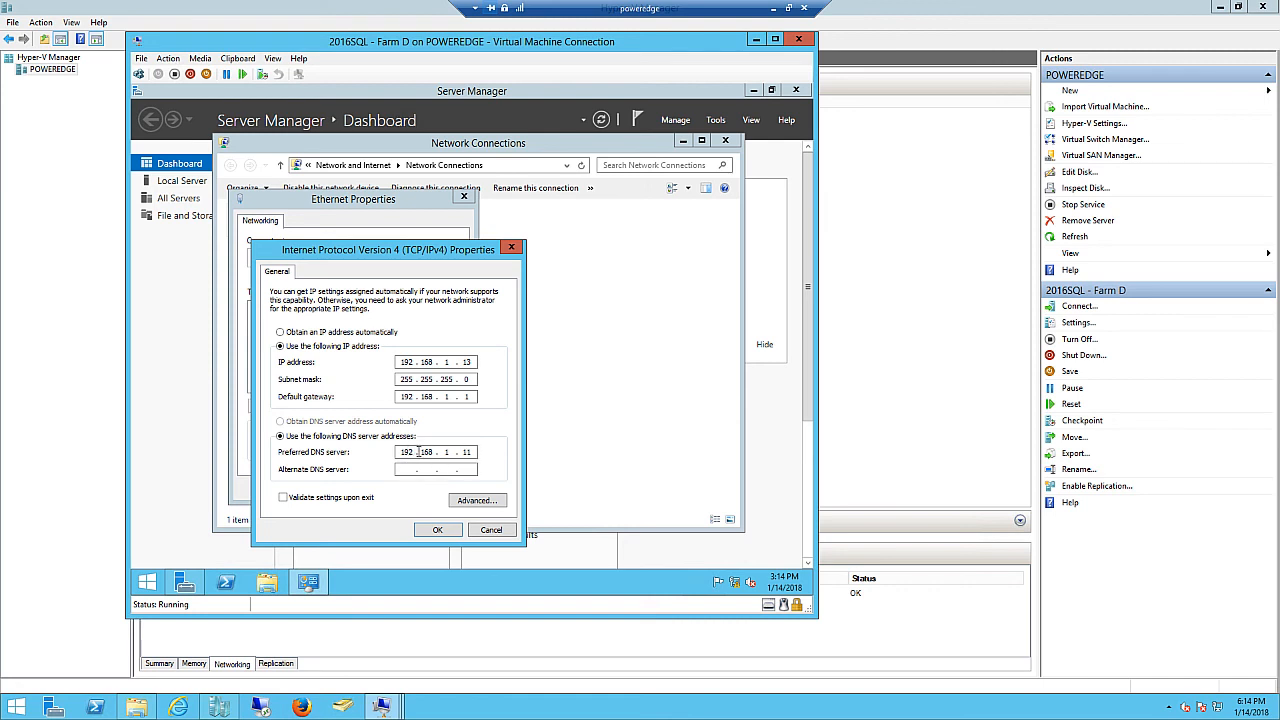
{"action": "left_click", "coordinate": [435, 530]}
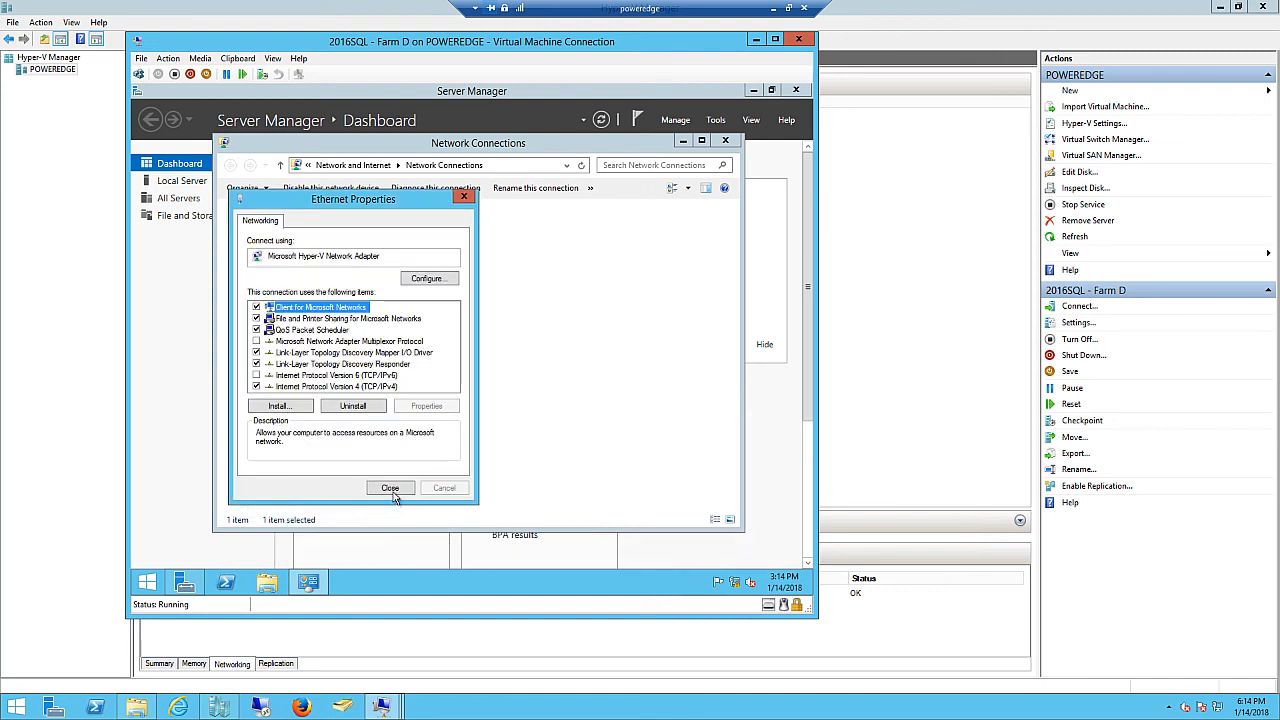
{"action": "left_click", "coordinate": [390, 487]}
- Run sysdm.cpl from the Run dialog history to open System Properties
{"action": "right_click", "coordinate": [146, 587]}
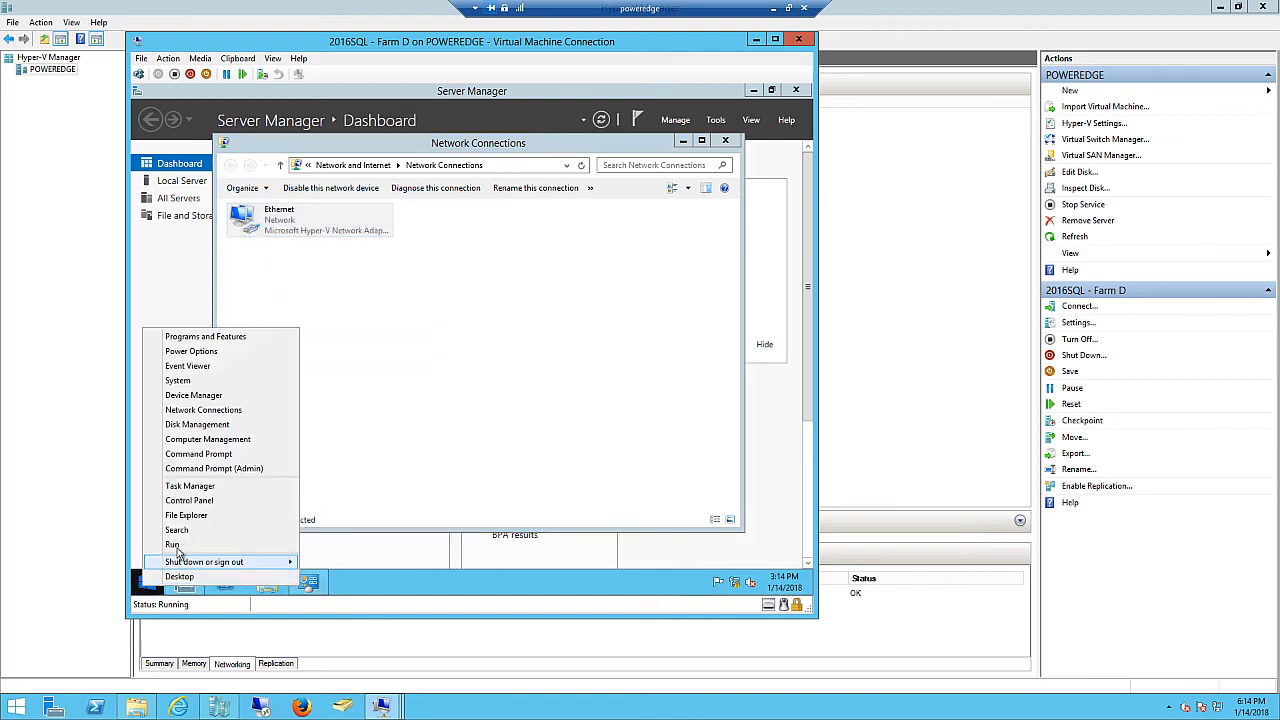
{"action": "left_click", "coordinate": [176, 535]}
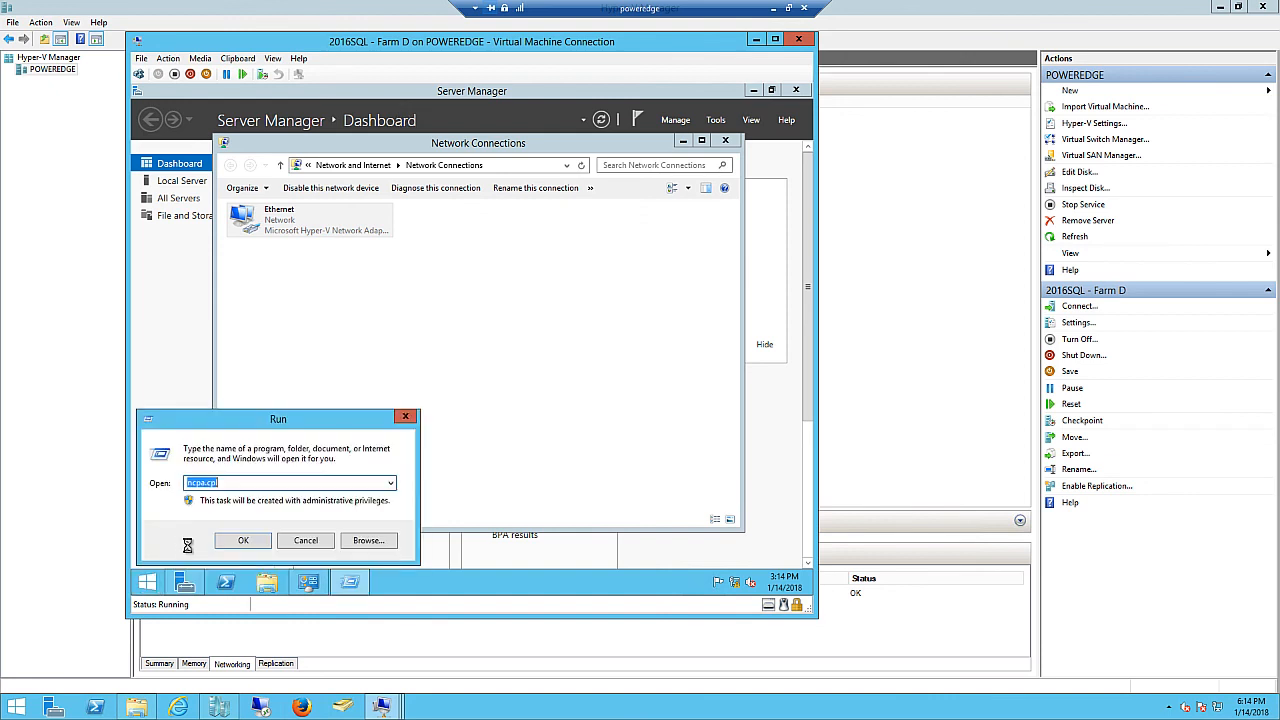
{"action": "left_click", "coordinate": [390, 483]}
{"action": "left_click", "coordinate": [226, 519]}
{"action": "left_click", "coordinate": [257, 541]}
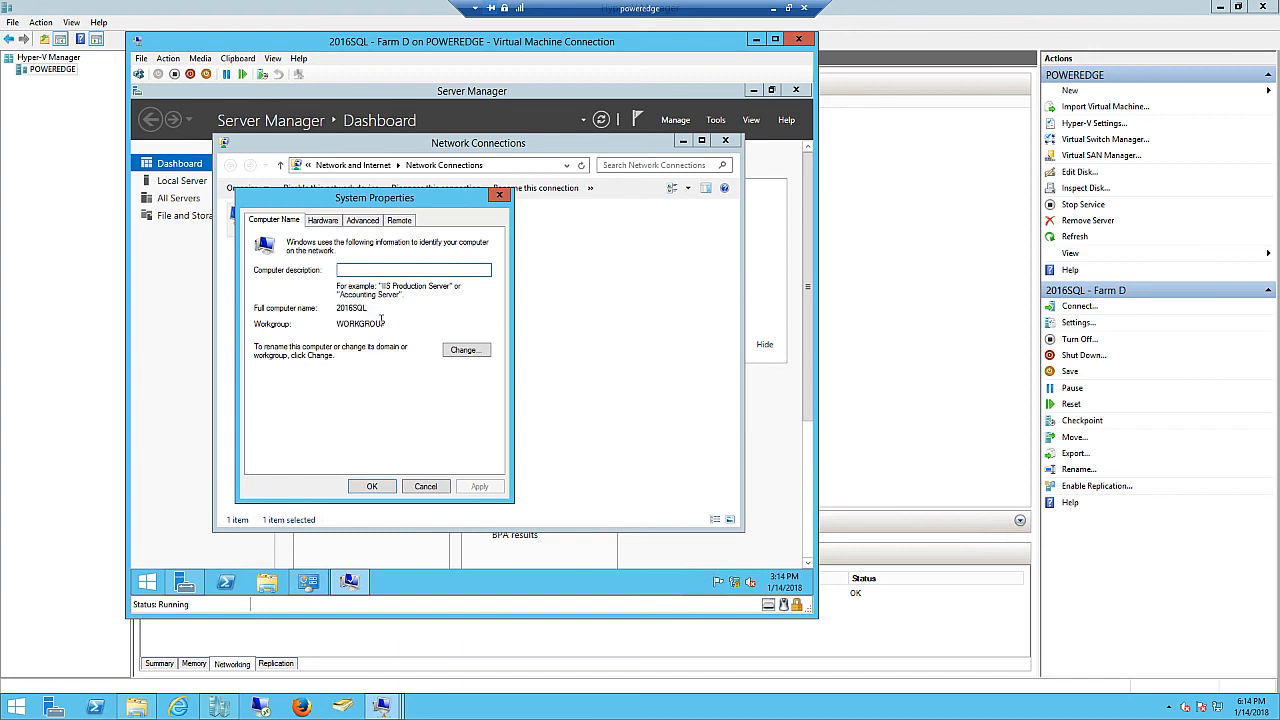
- Join 2016SQL to the wingtip.com domain using the domain admin credentials
{"action": "left_click", "coordinate": [466, 351]}
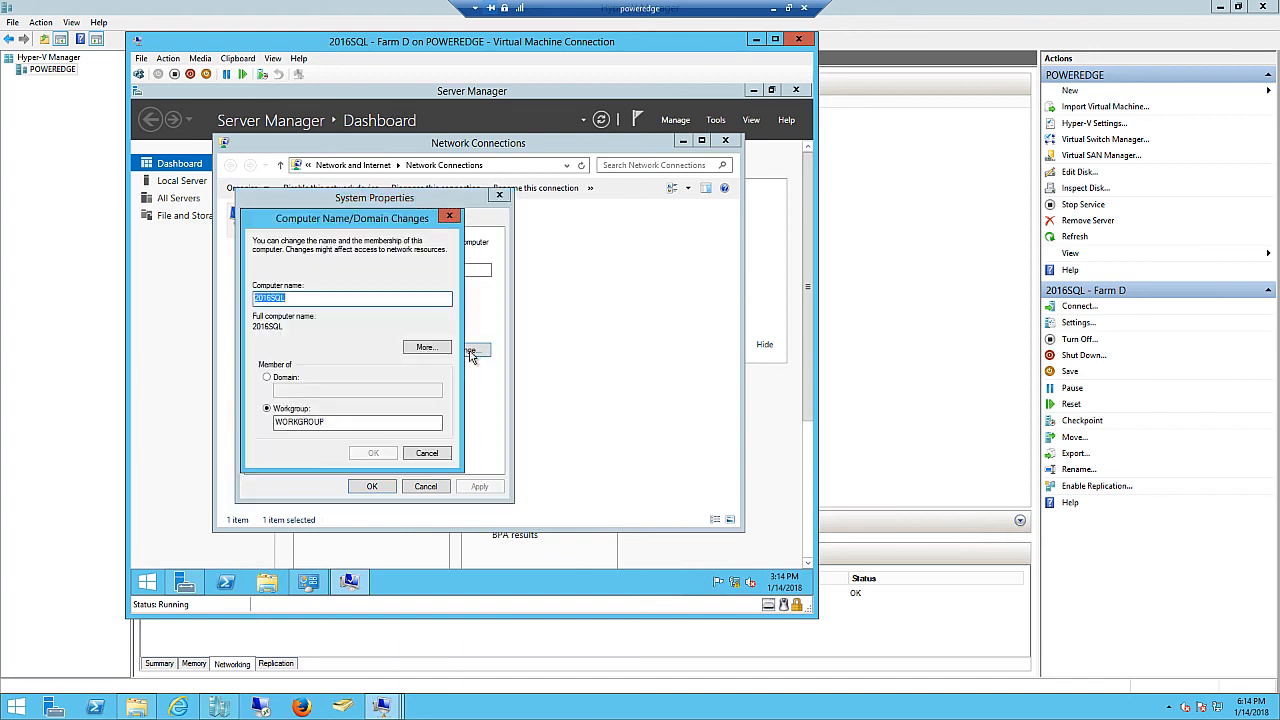
{"action": "left_click", "coordinate": [267, 377]}
{"action": "type", "text": "w"}
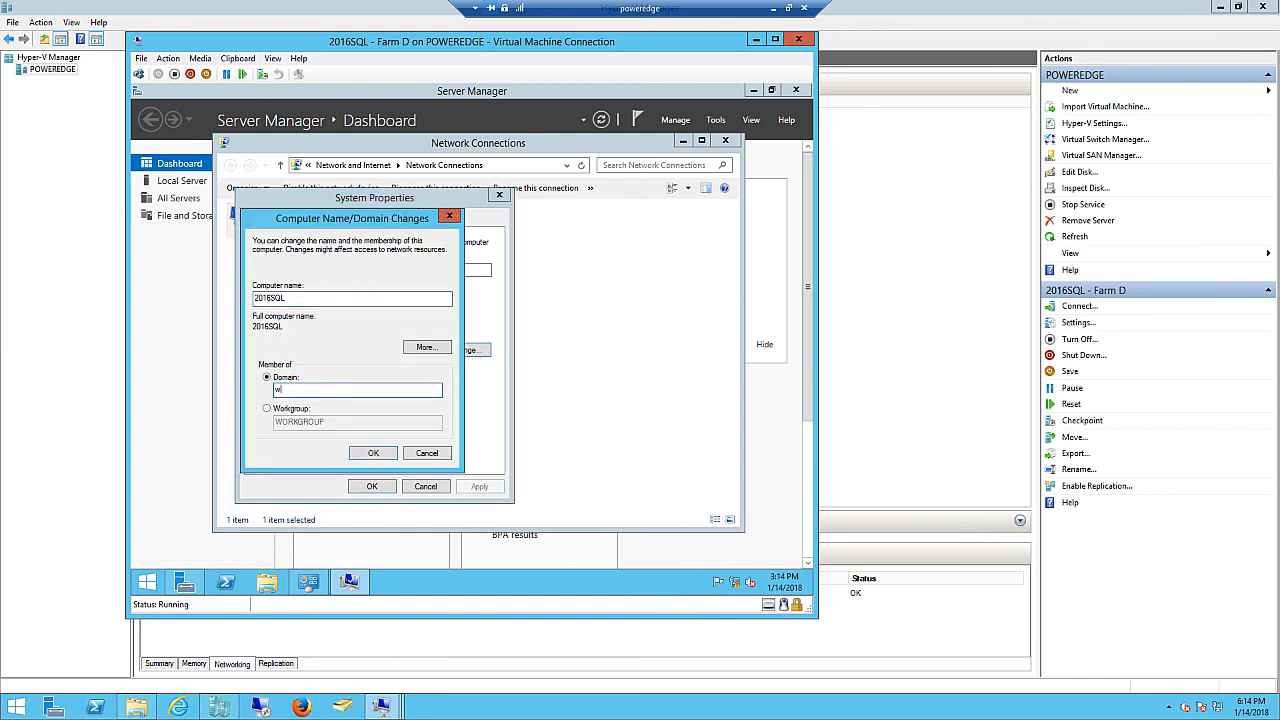
{"action": "type", "text": "ingtip.com"}
{"action": "left_click", "coordinate": [371, 453]}
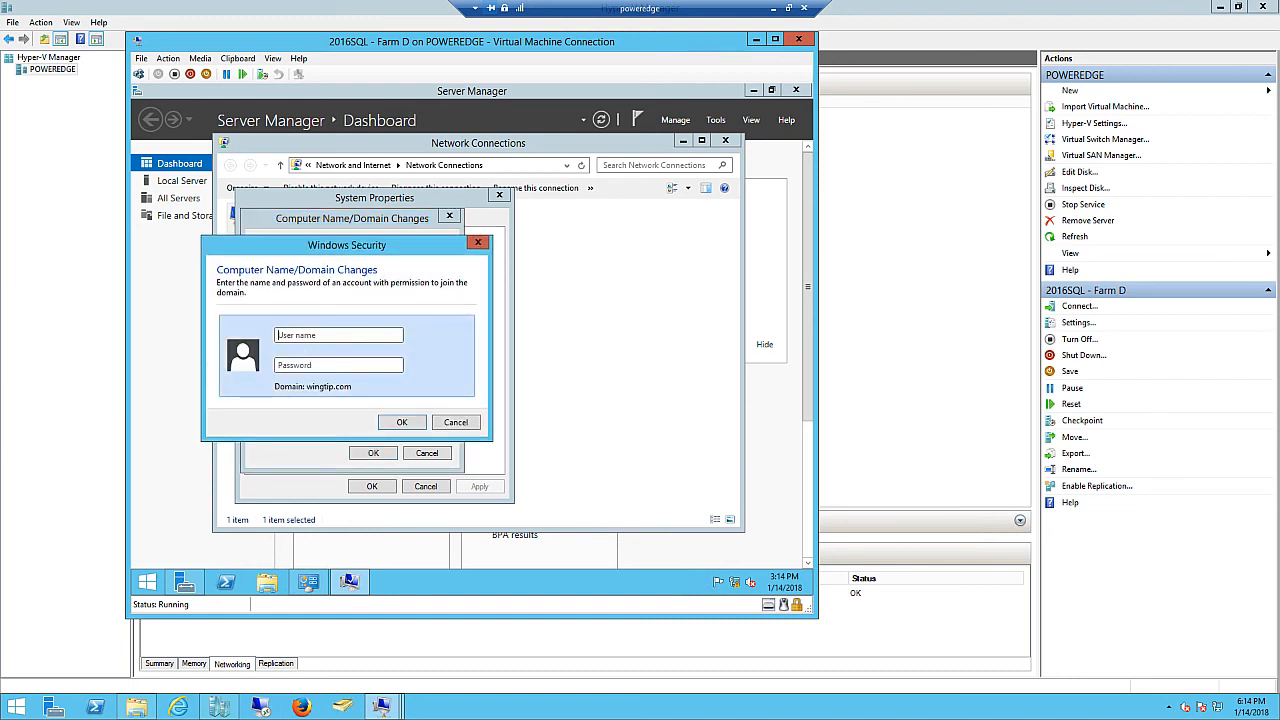
{"action": "type", "text": "w"}
{"action": "type", "text": "dministrator"}
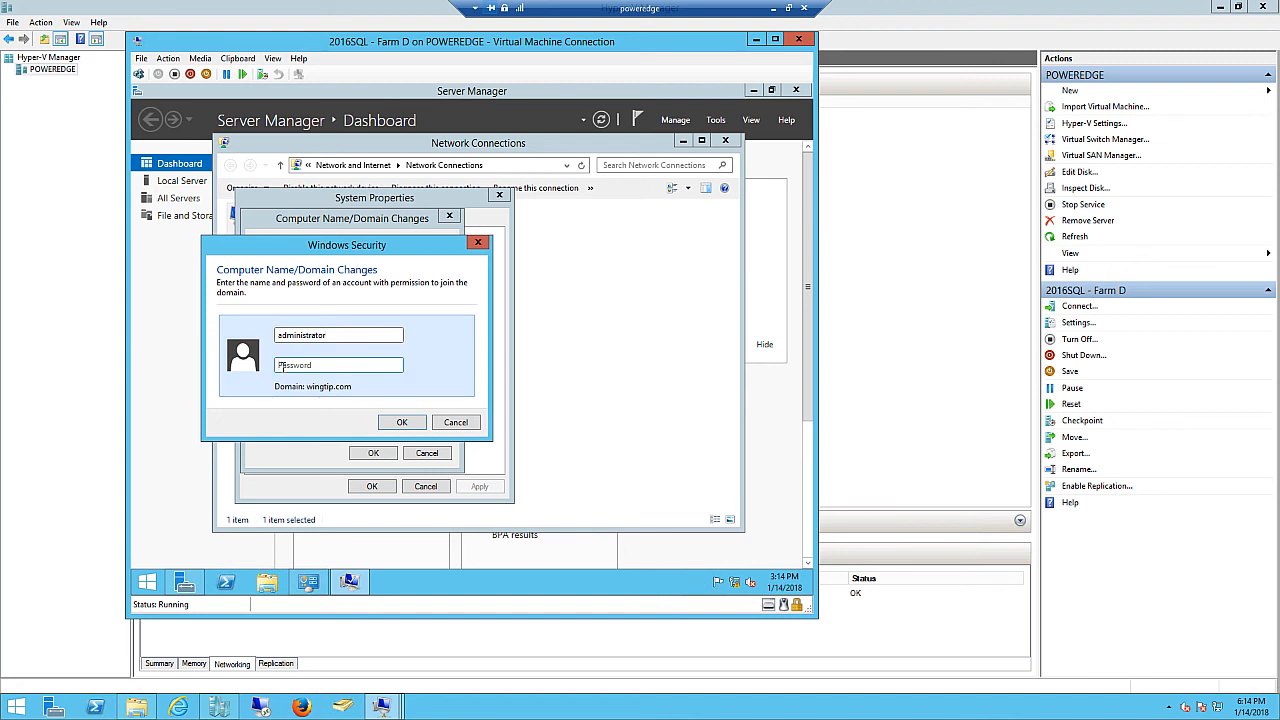
{"action": "type", "text": "••••••••••"}
{"action": "left_click", "coordinate": [399, 424]}
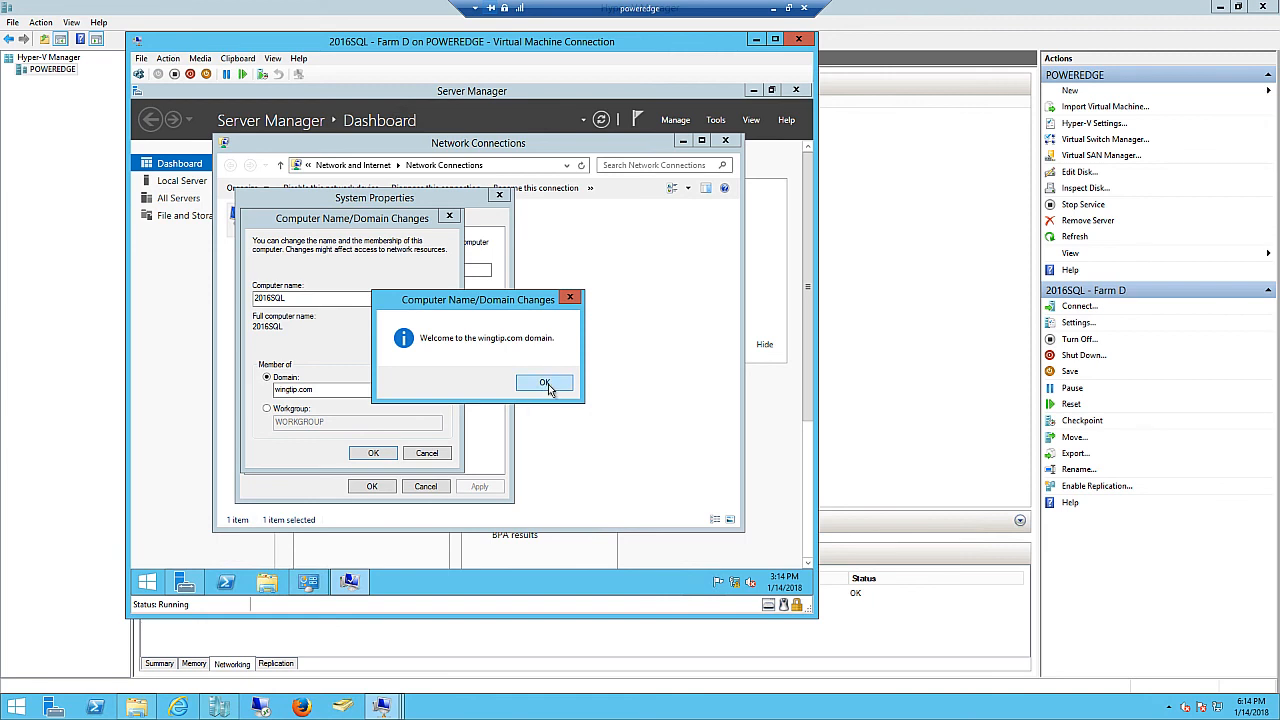
- Acknowledge the welcome and restart messages, close System Properties, and restart the VM now
{"action": "left_click", "coordinate": [550, 385]}
{"action": "left_click", "coordinate": [375, 454]}
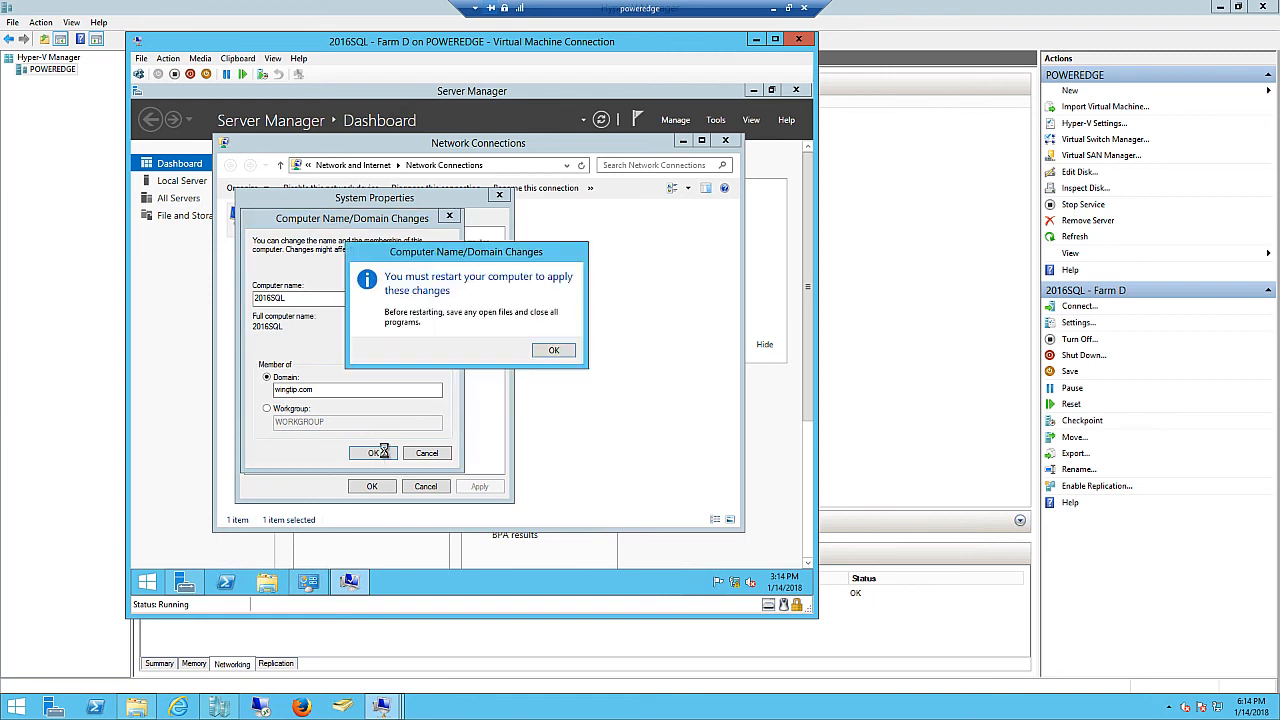
{"action": "left_click", "coordinate": [552, 350]}
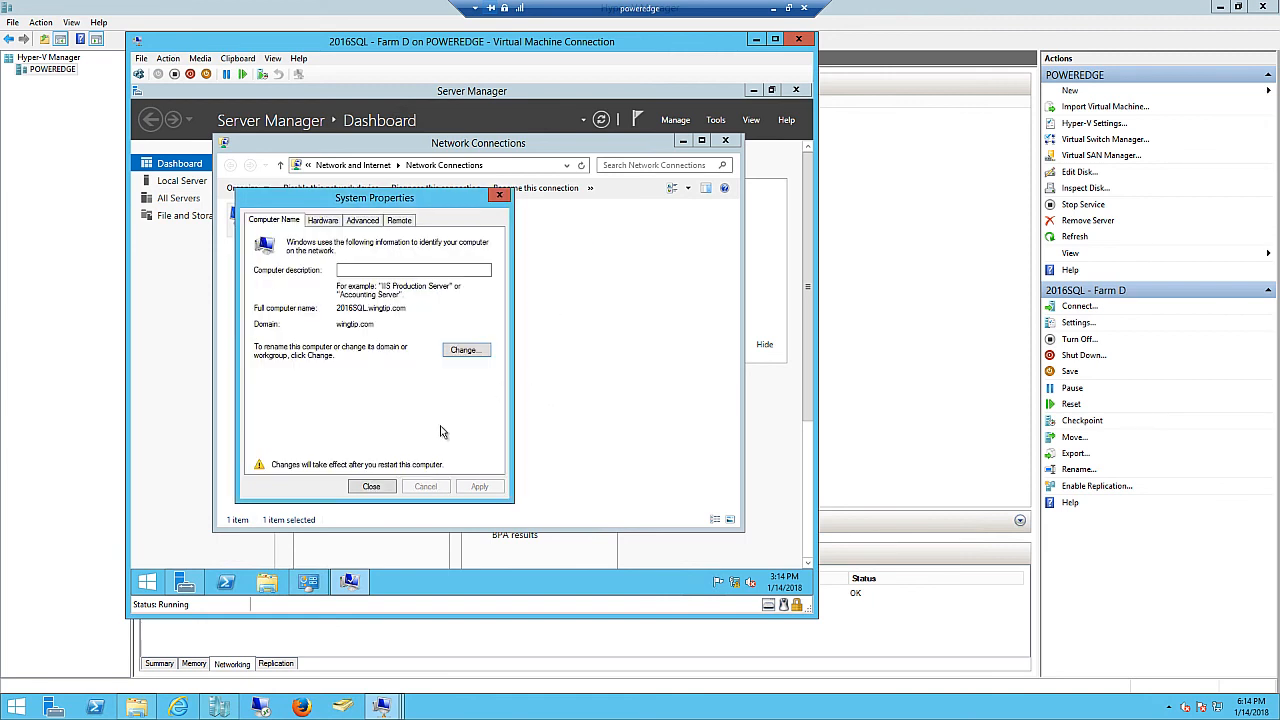
{"action": "left_click", "coordinate": [371, 486]}
{"action": "left_click", "coordinate": [484, 347]}
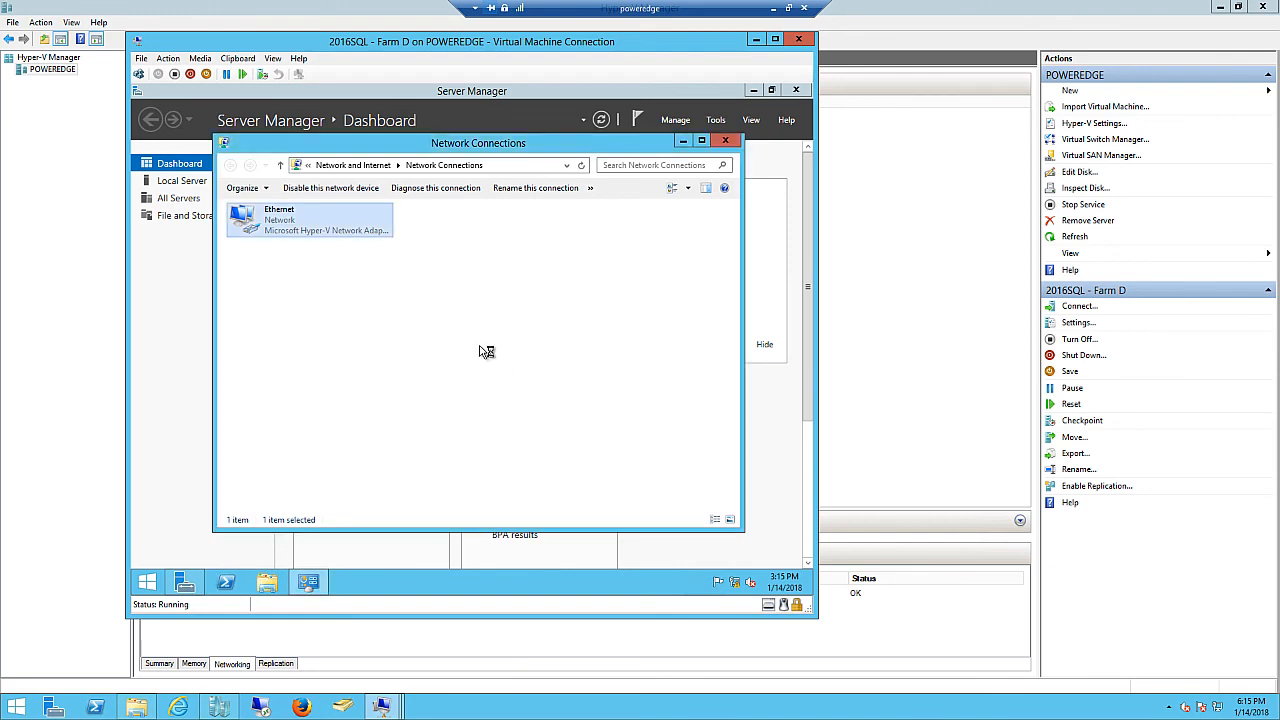